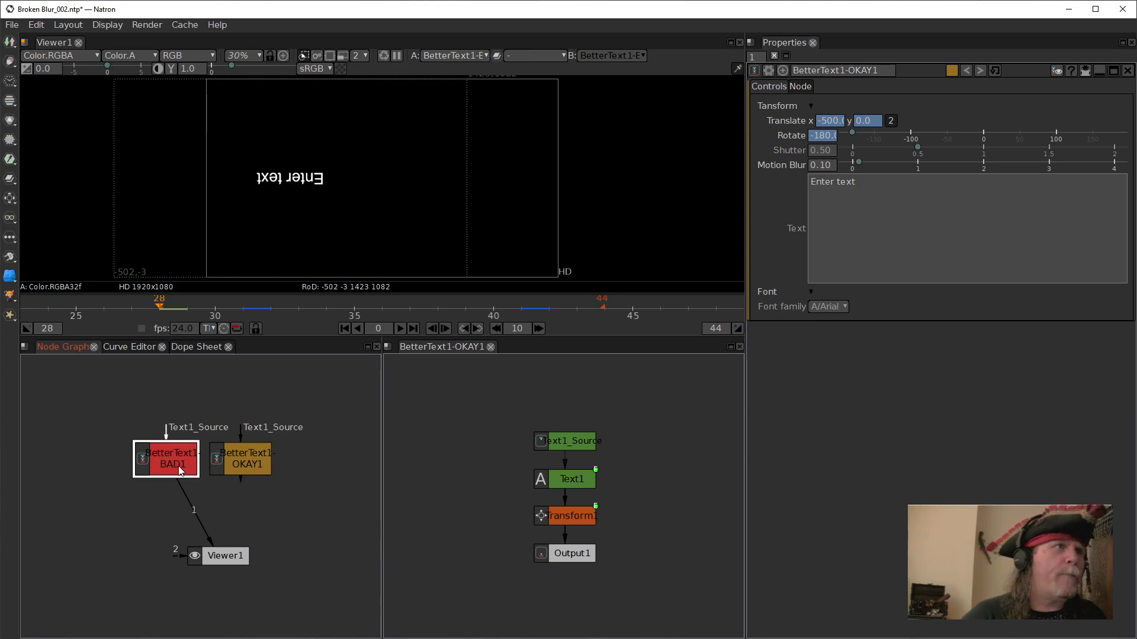
# - Open the properties of the BetterText1-BAD1 node
pyautogui.doubleClick(181, 469)
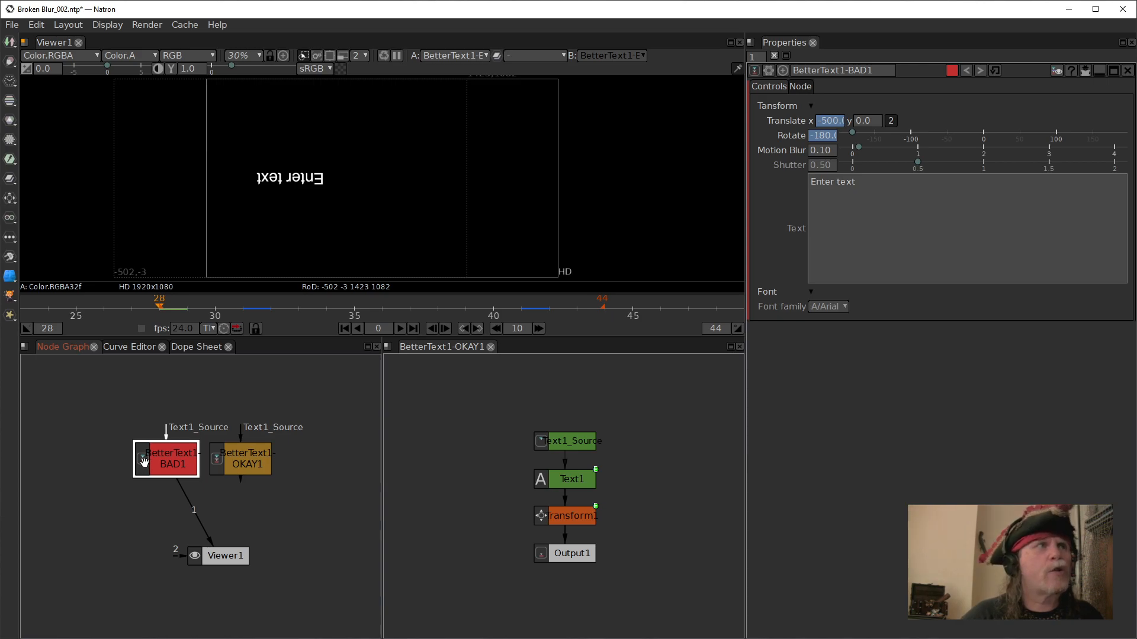
pyautogui.moveTo(177, 462); pyautogui.dragTo(176, 461)
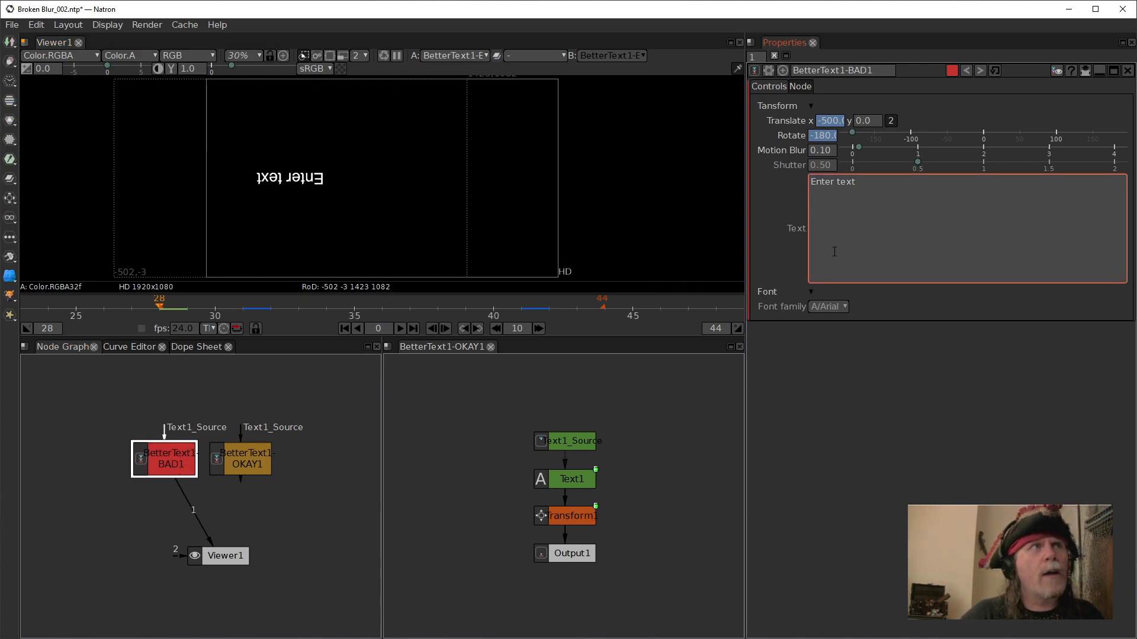
pyautogui.click(254, 460)
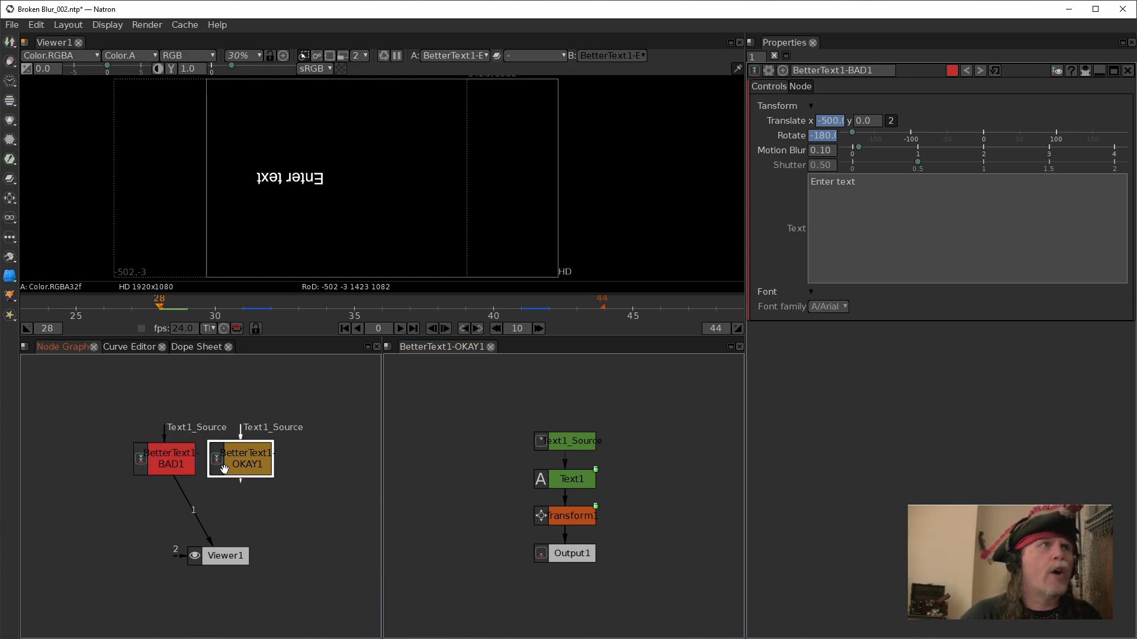
pyautogui.click(172, 466)
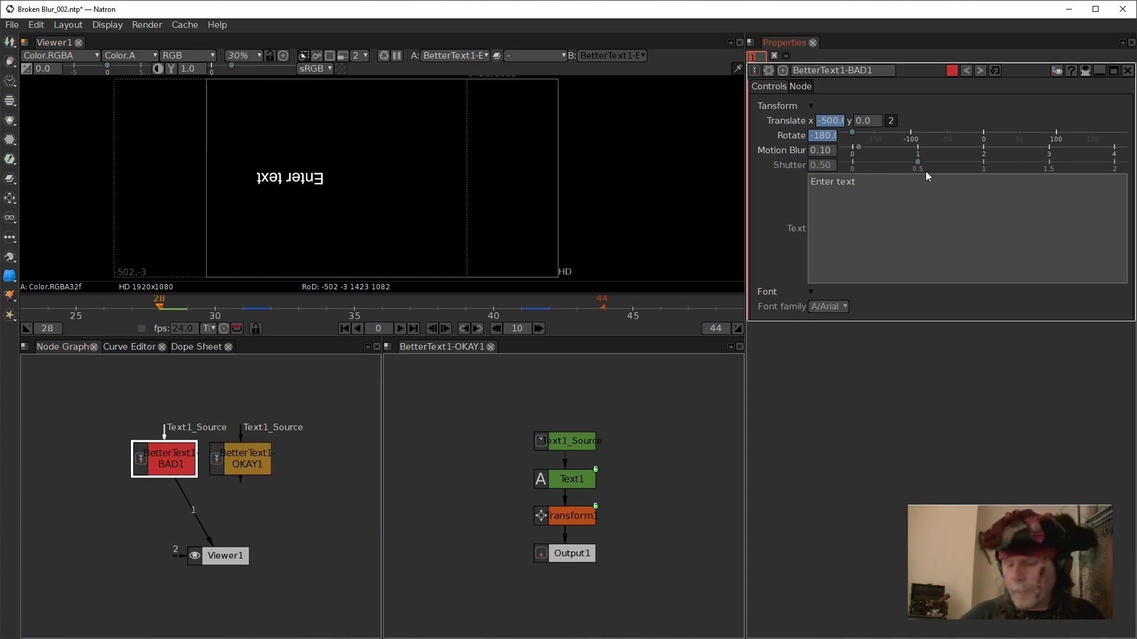
# - Raise the limit of open property panels to 2 and open the BetterText1-OKAY1 properties alongside BetterText1-BAD1
pyautogui.write('2')
pyautogui.press('Return')
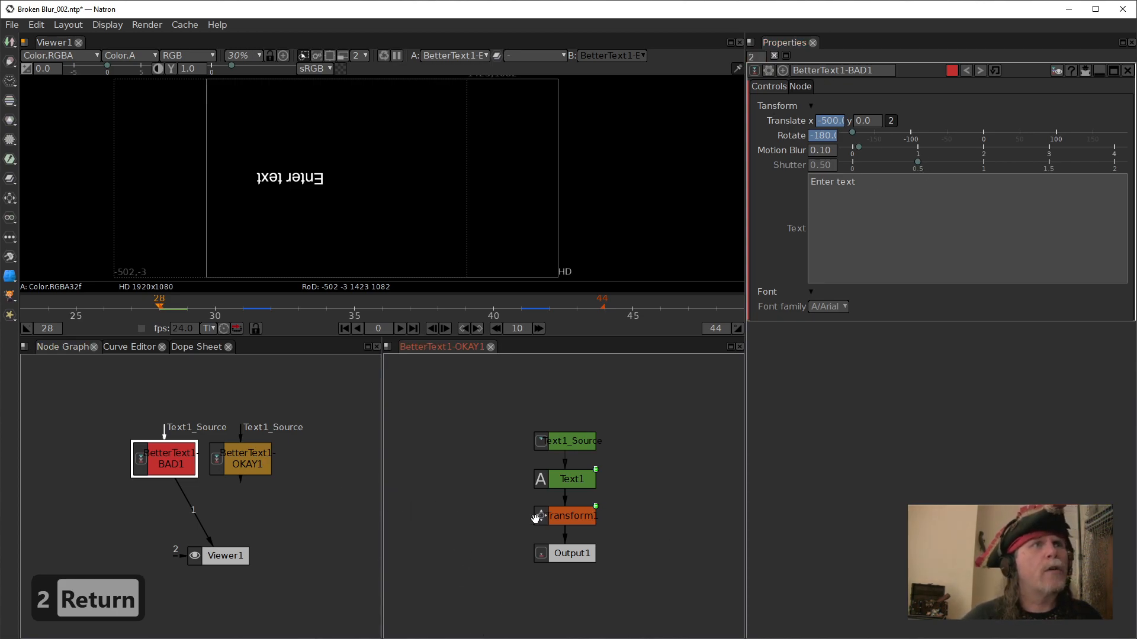
pyautogui.click(246, 463)
pyautogui.doubleClick(248, 465)
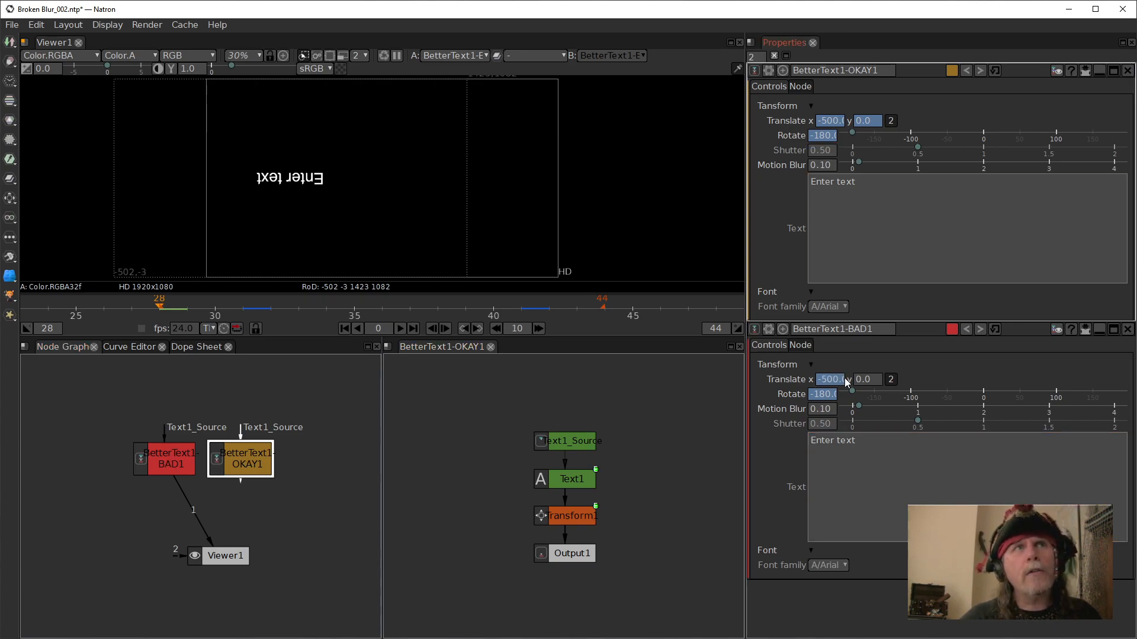
# - Remove the animation from only the Translate y value of BetterText1-OKAY1
pyautogui.rightClick(864, 121)
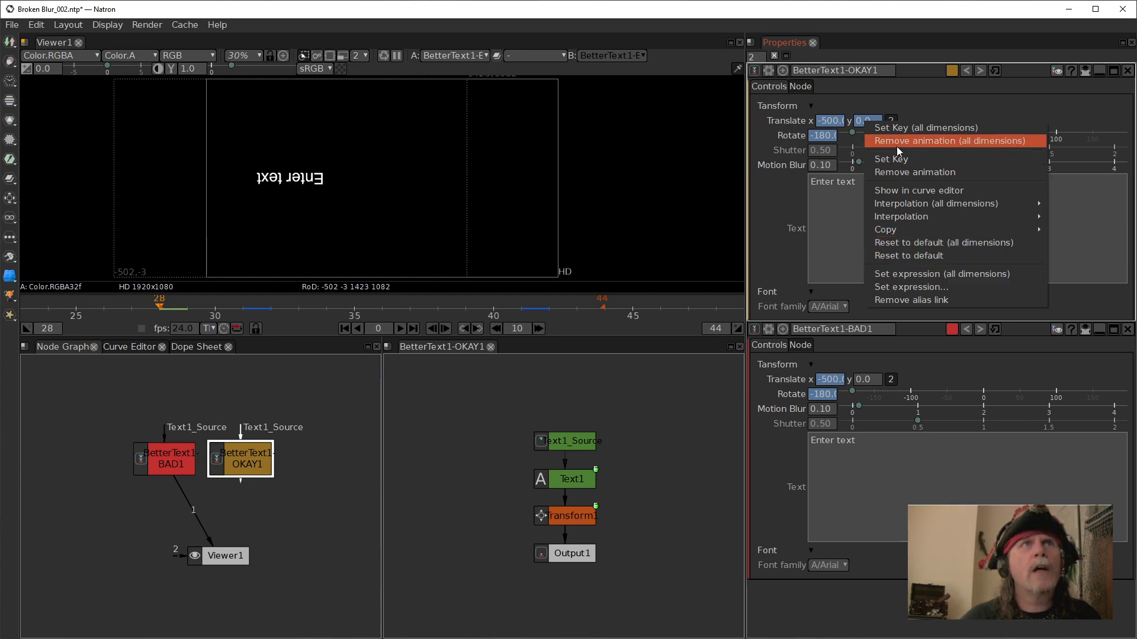
pyautogui.click(898, 172)
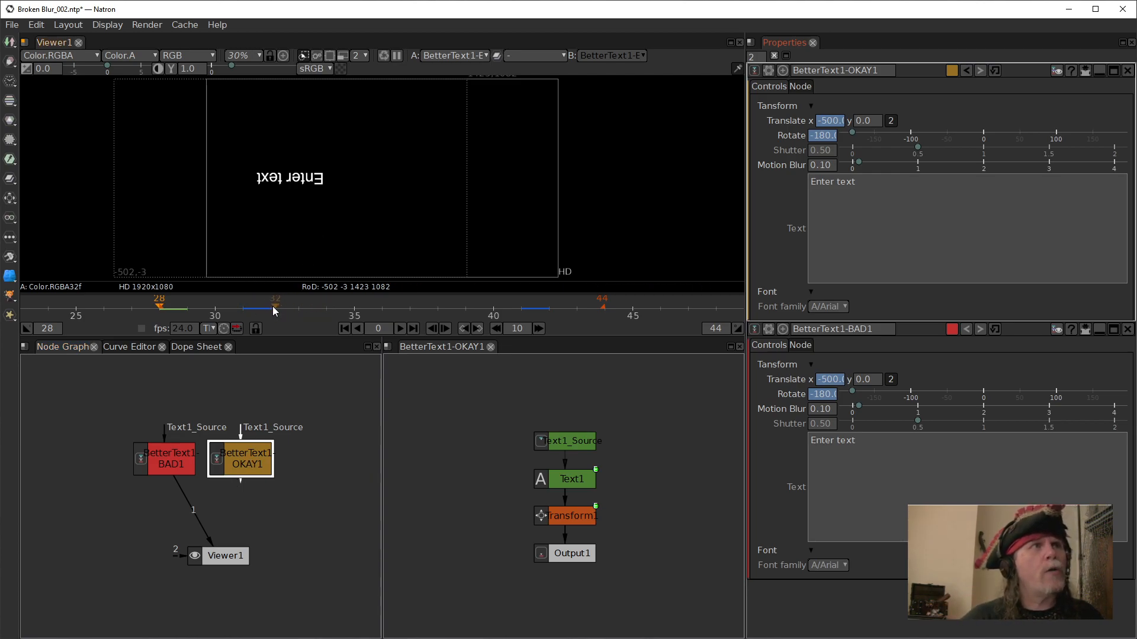
# - Go to frame 33, compare the two nodes' Motion Blur settings and show BetterText1-OKAY1 in the viewer
pyautogui.click(303, 300)
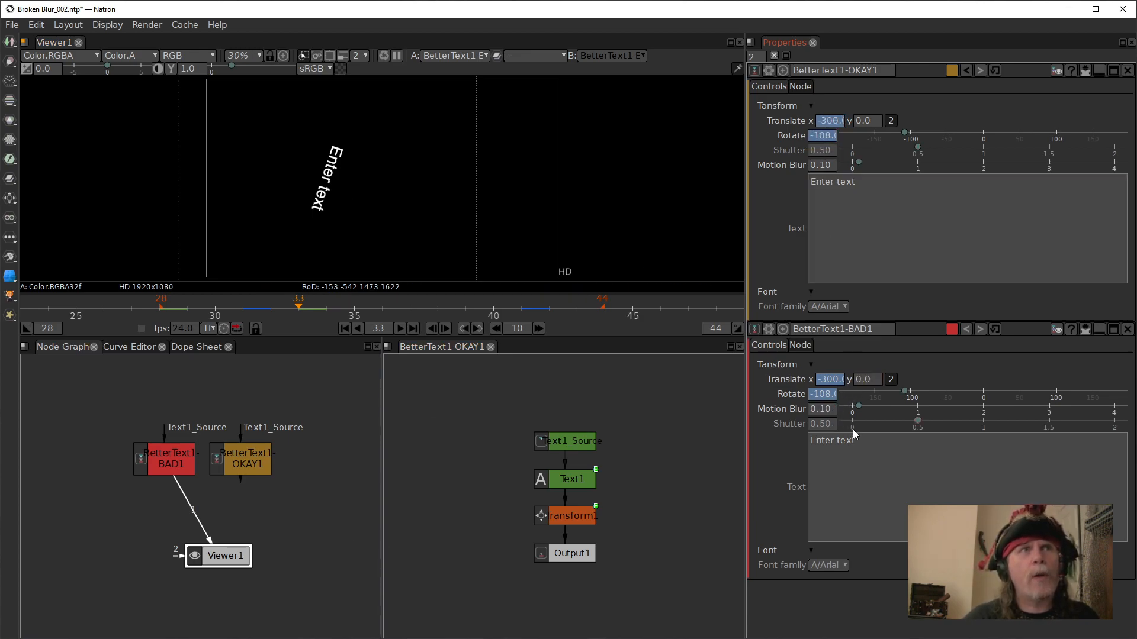
pyautogui.click(836, 167)
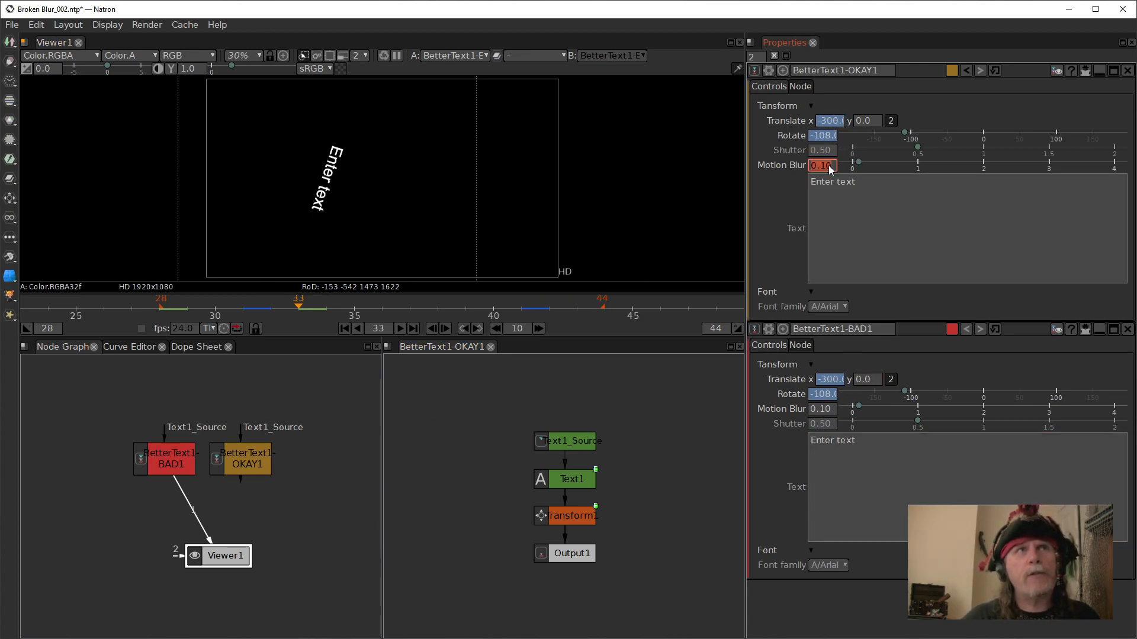
pyautogui.click(818, 410)
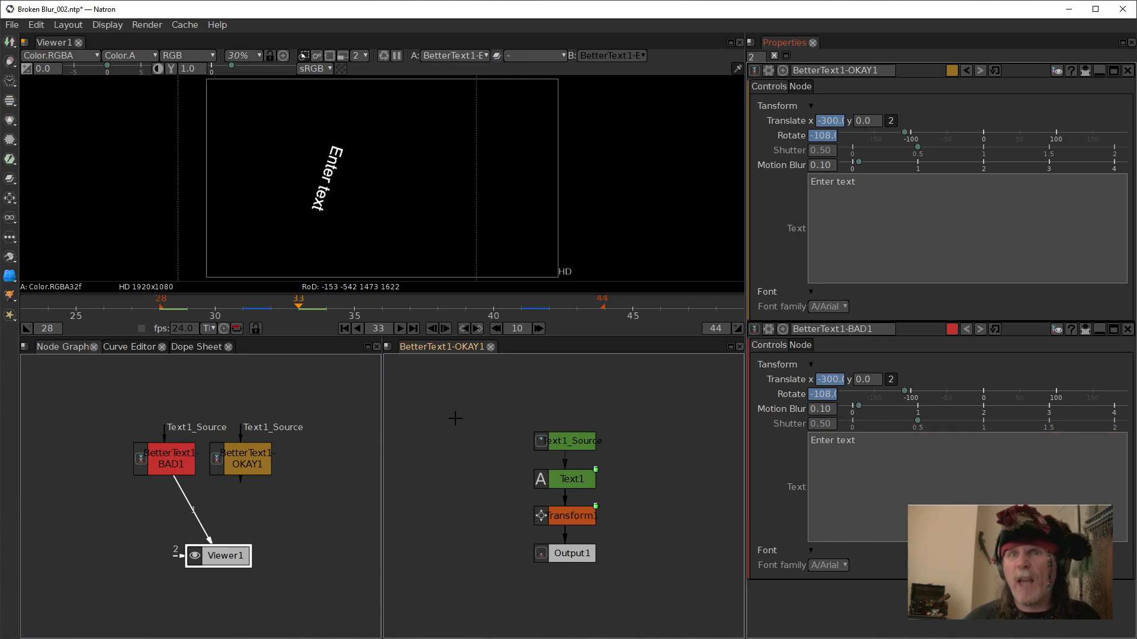
pyautogui.click(245, 463)
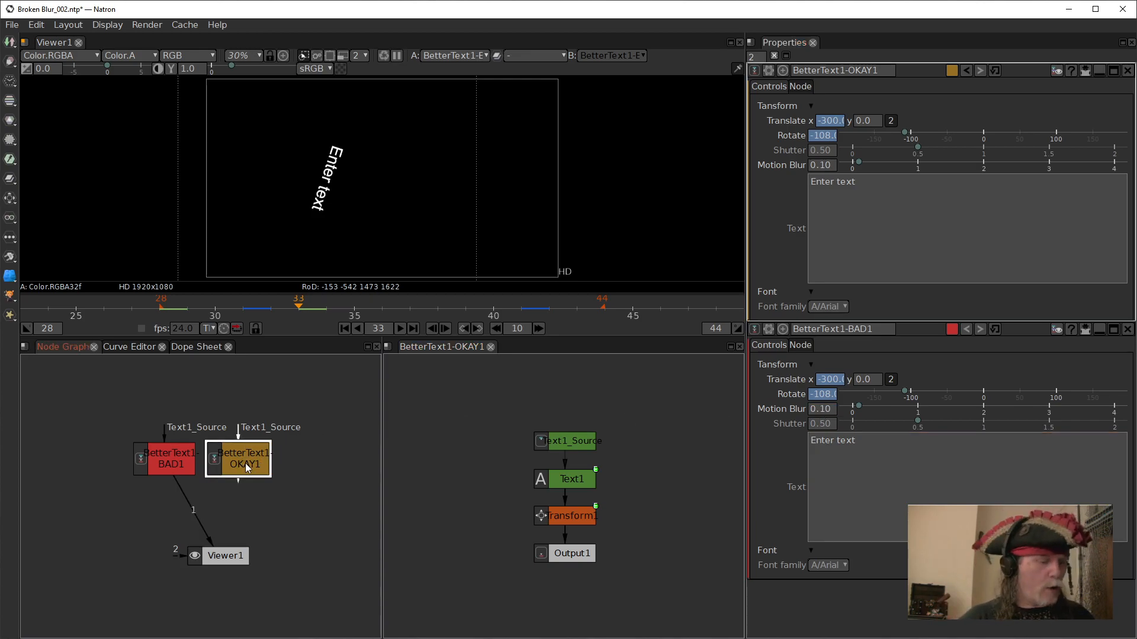
pyautogui.press('1')
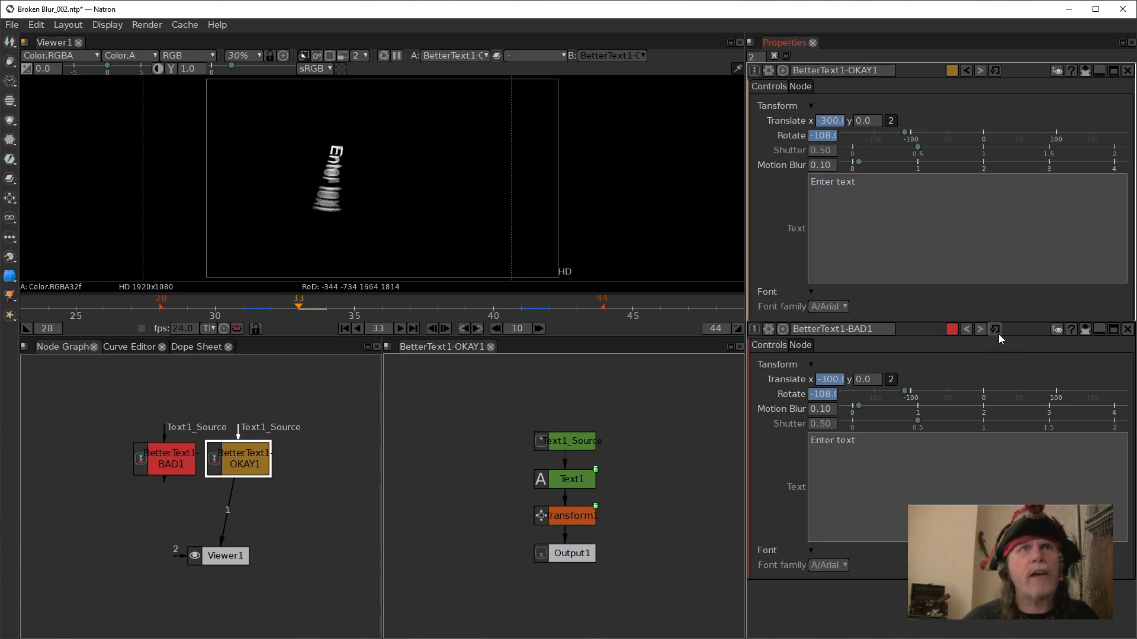
# - Open the internal node graph of BetterText1-BAD1 and display the Transform1 properties from both the BAD1 and OKAY1 groups
pyautogui.click(1057, 330)
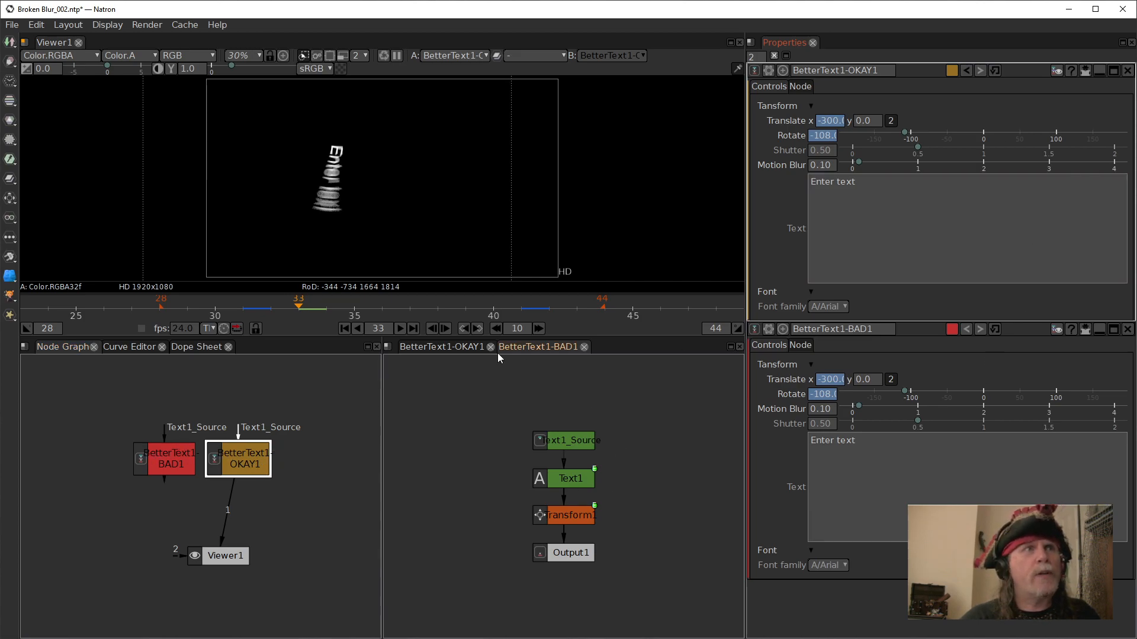
pyautogui.click(528, 348)
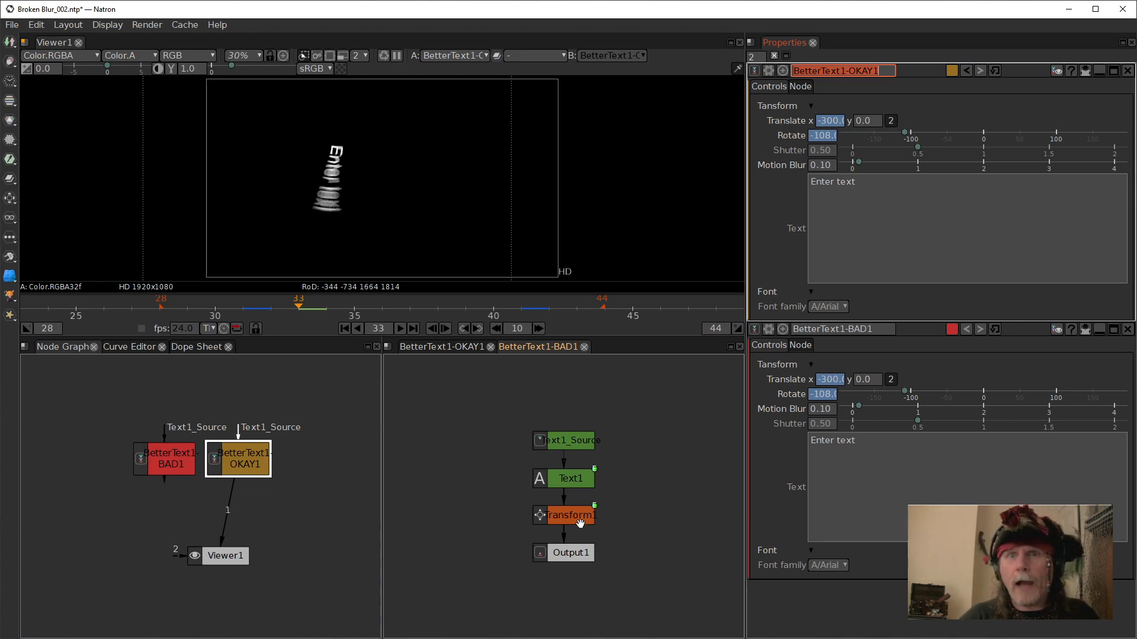
pyautogui.doubleClick(573, 515)
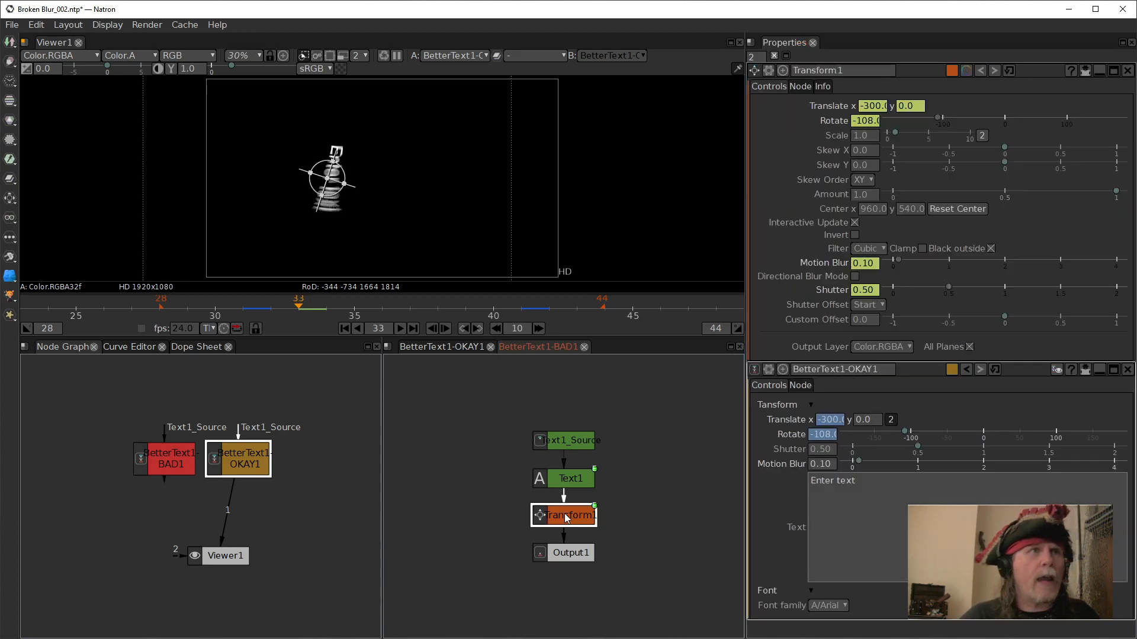
pyautogui.click(449, 347)
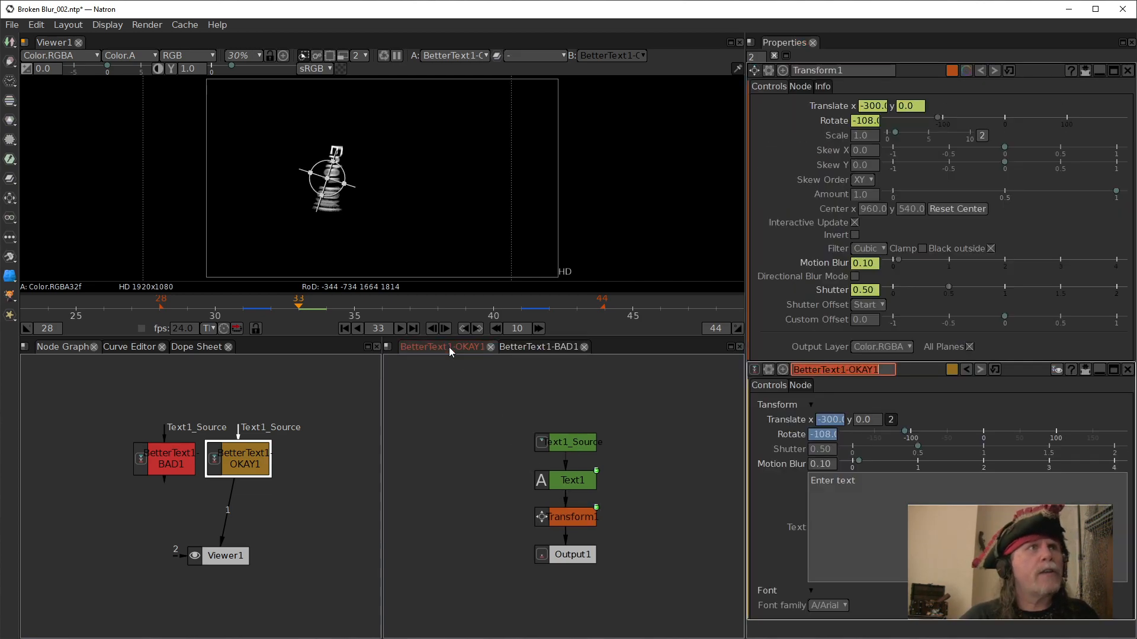
pyautogui.doubleClick(567, 518)
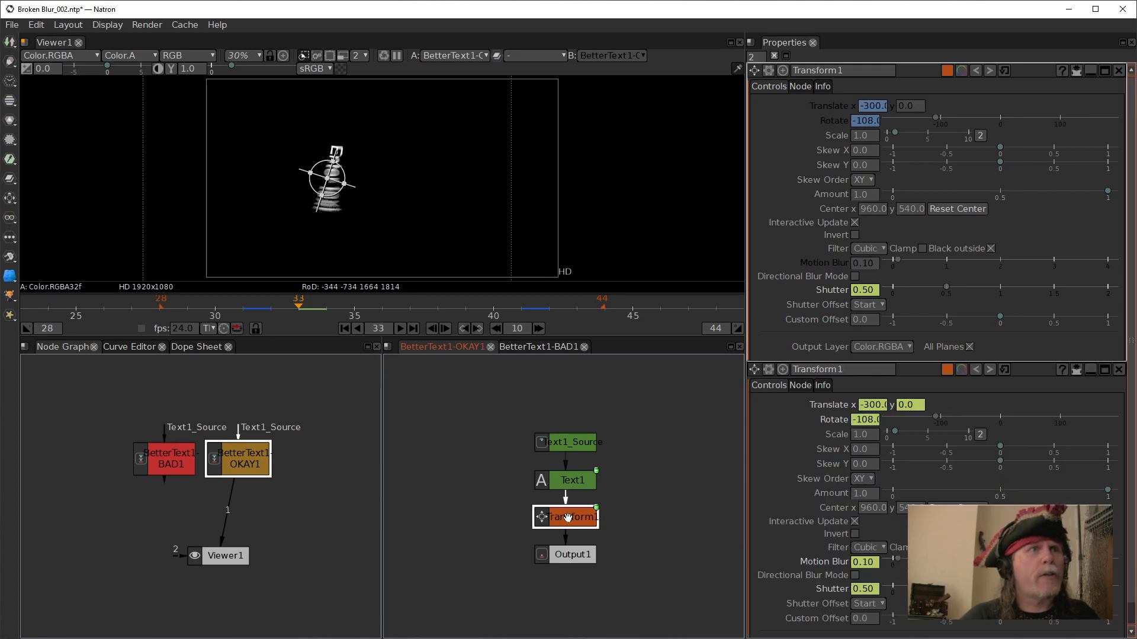
# - Hide the unmodified parameters in both Transform1 property panels
pyautogui.click(1076, 73)
pyautogui.click(1085, 177)
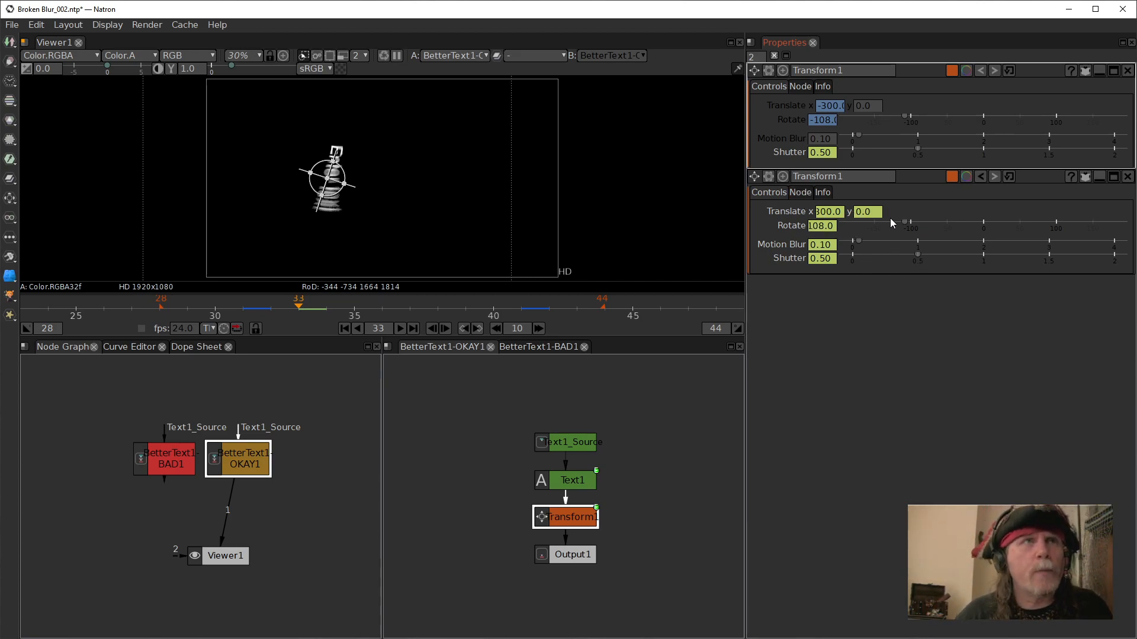
pyautogui.click(173, 465)
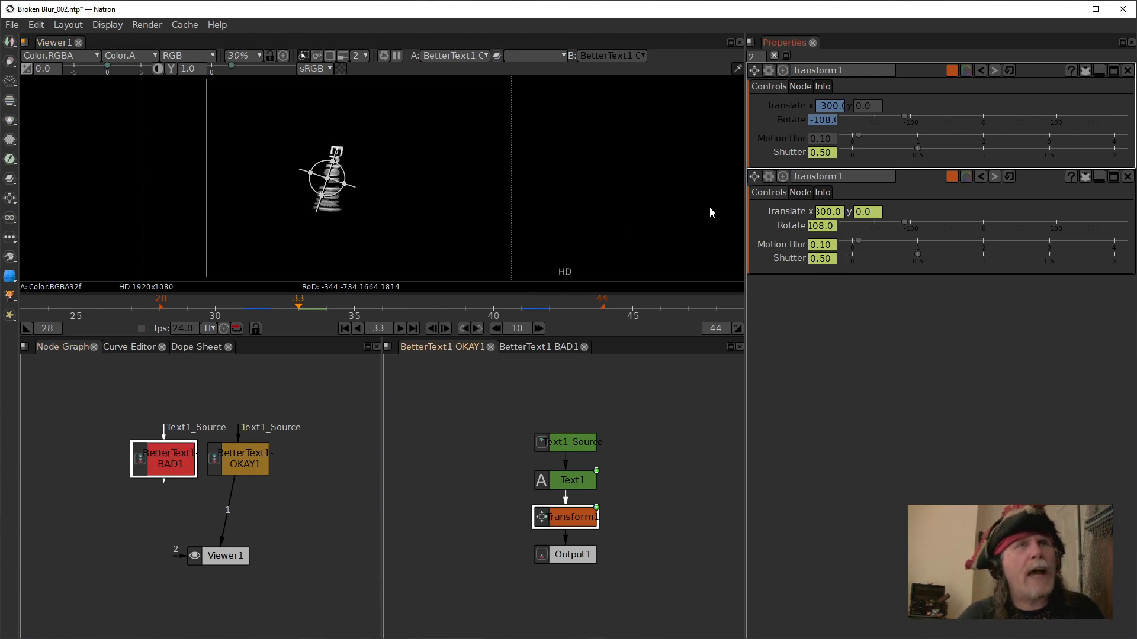
pyautogui.click(834, 212)
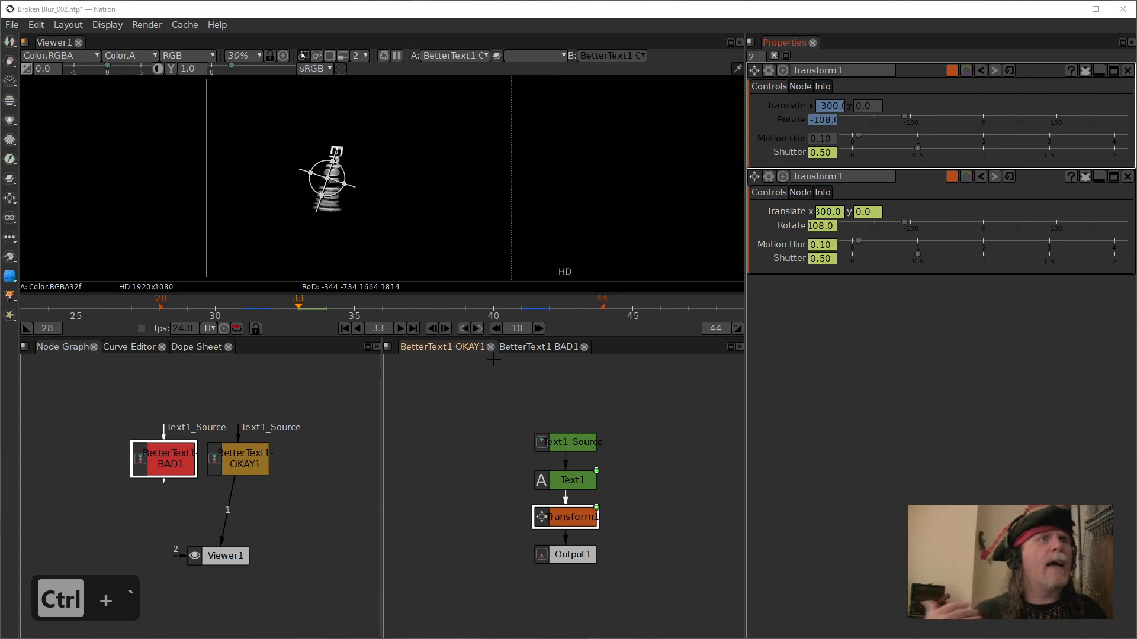
# - Create a new project and move the Viewer1 node lower in the node graph
pyautogui.click(438, 504)
pyautogui.hotkey('ctrl', 'm')
pyautogui.hotkey('ctrl', 'n')
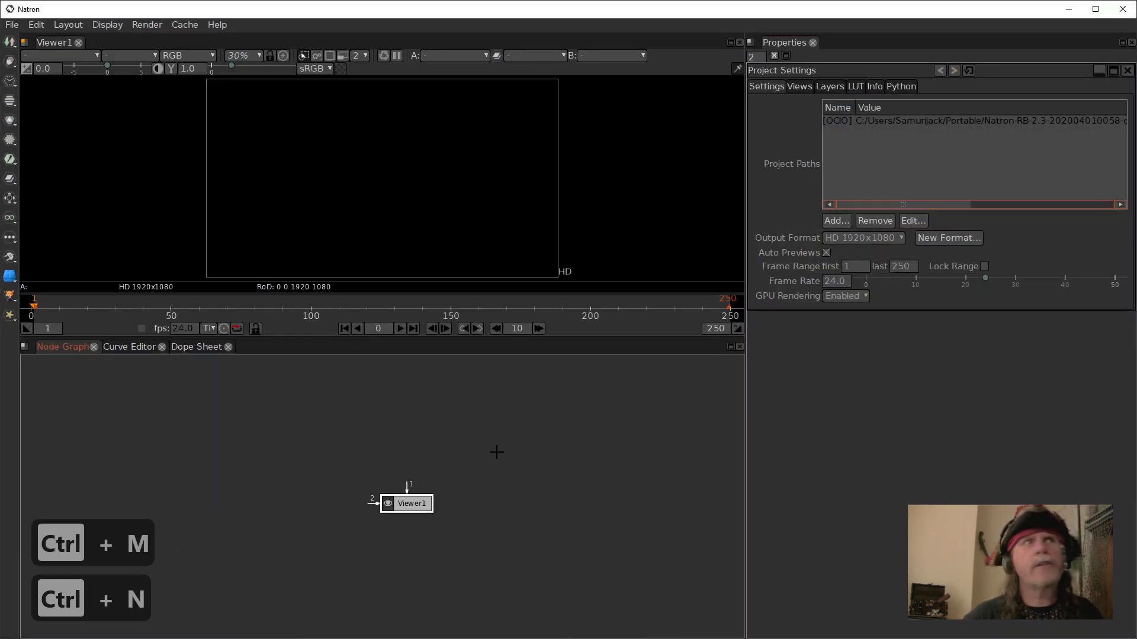
pyautogui.moveTo(428, 504); pyautogui.dragTo(427, 537)
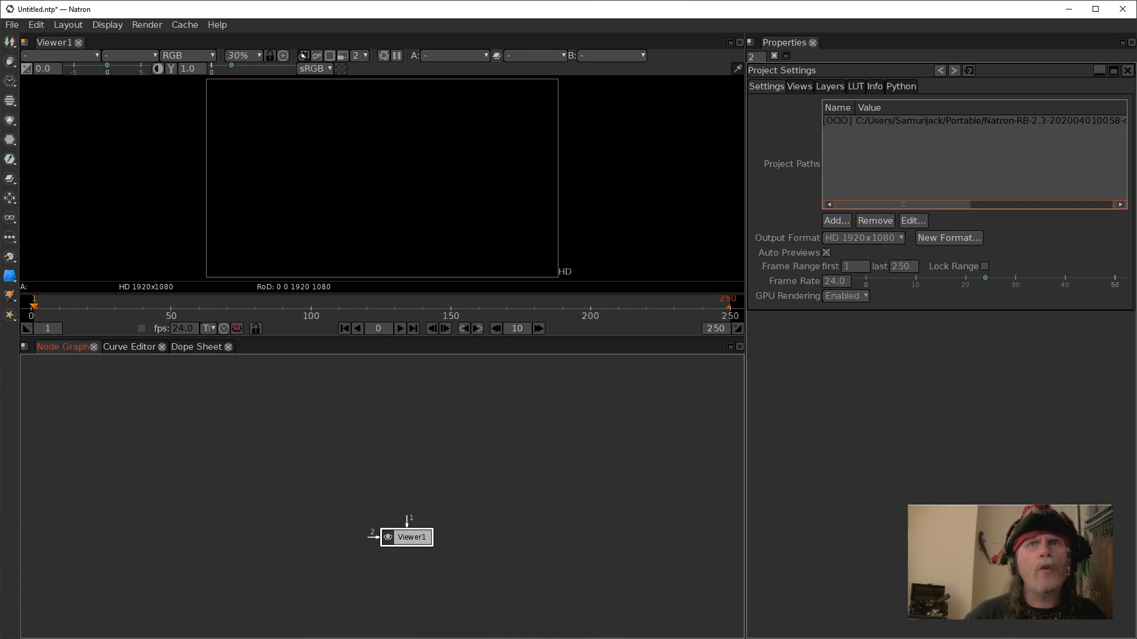
# - Import PotC_Flag.png as a Read node above Viewer1, show it in the viewer and leave the node deselected
pyautogui.click(426, 422)
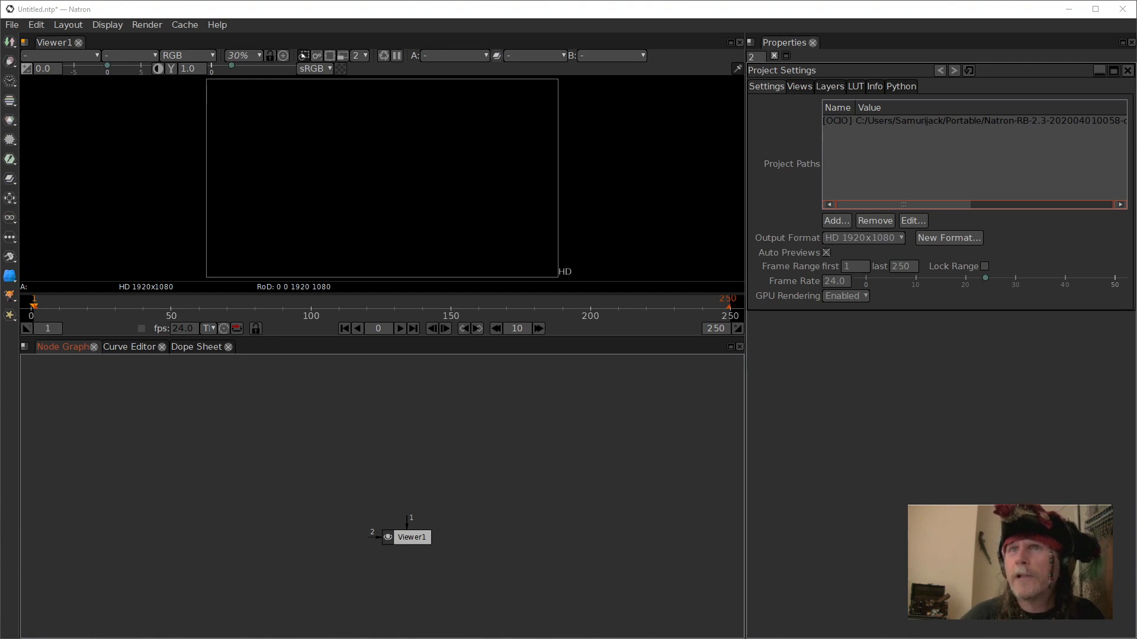
pyautogui.moveTo(1101, 503); pyautogui.dragTo(406, 408)
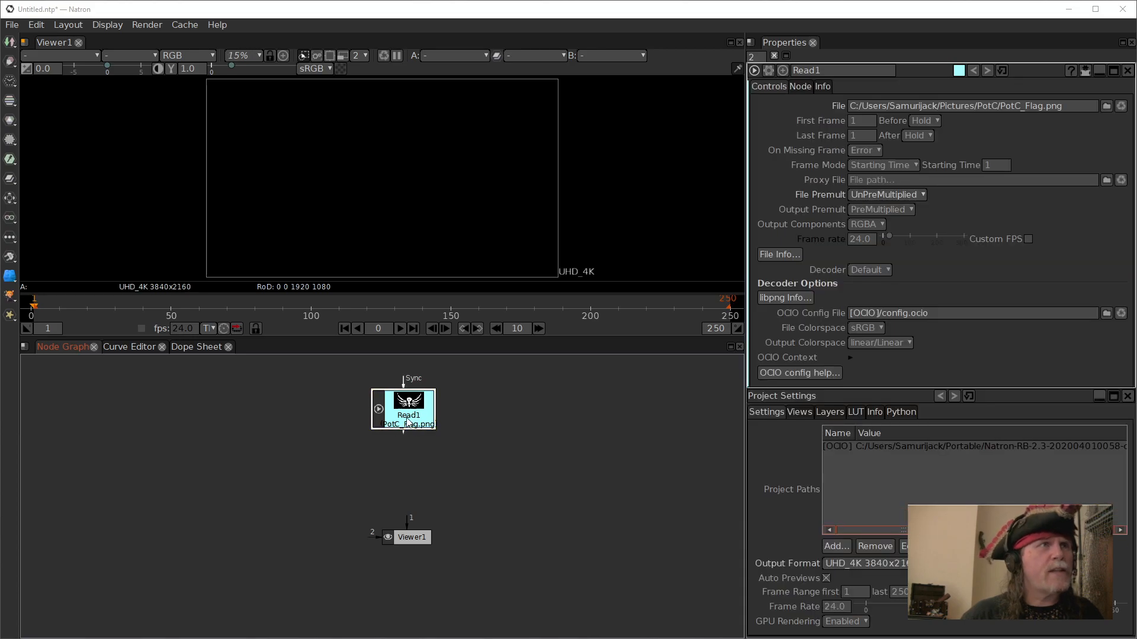
pyautogui.press('1')
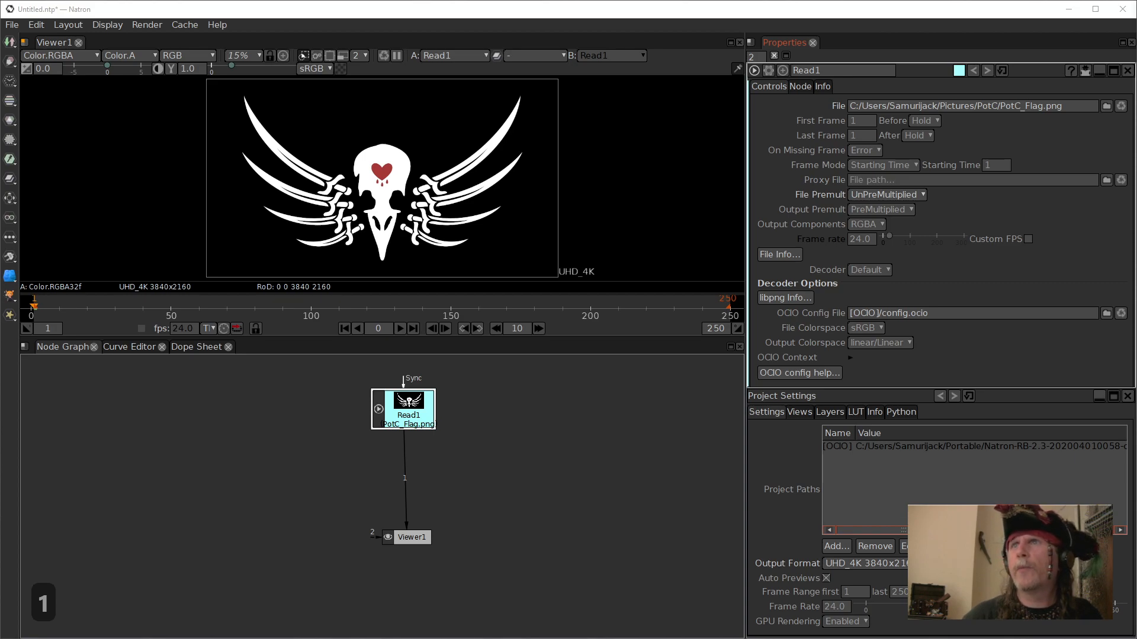
pyautogui.click(408, 417)
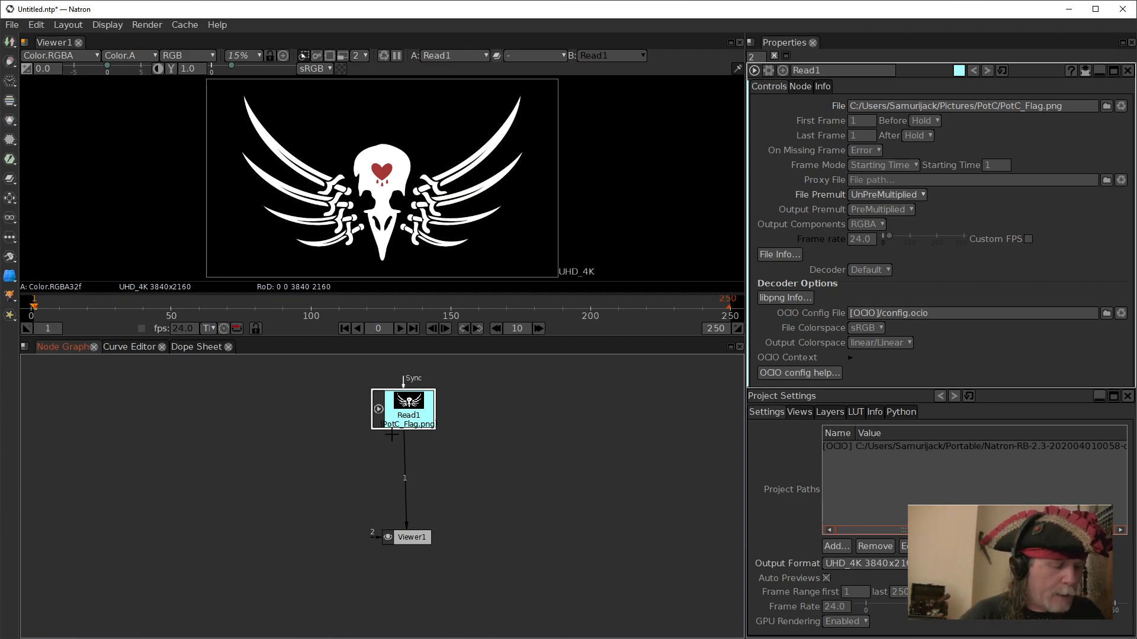
pyautogui.click(349, 468)
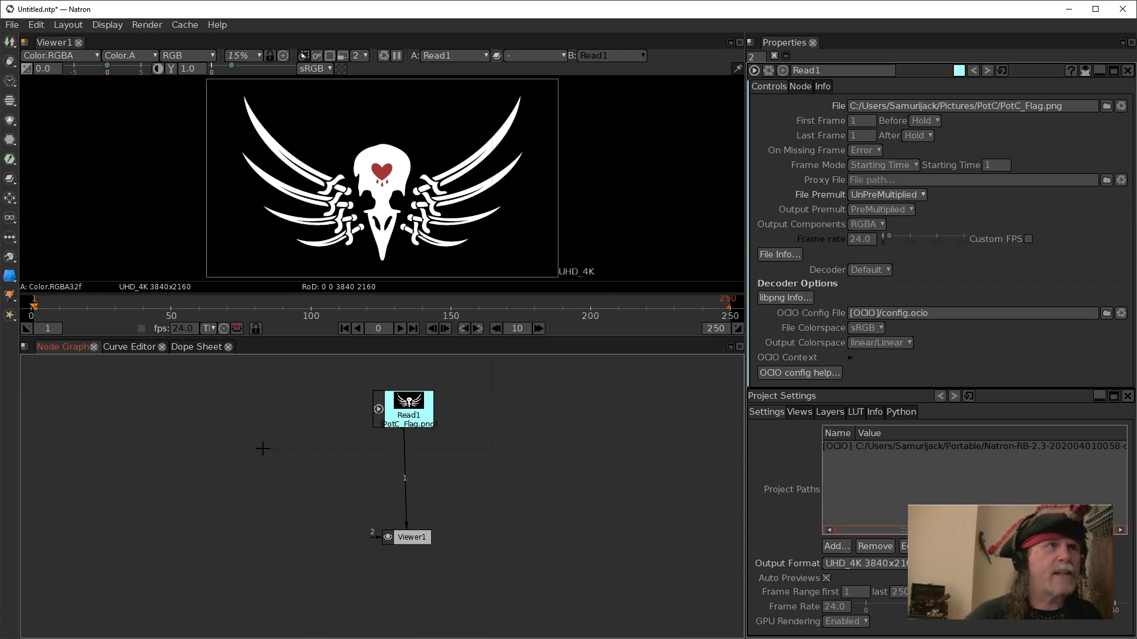
# - Add a ColorWheel node, place it beside Read1 and show it in the viewer
pyautogui.rightClick(263, 449)
pyautogui.moveTo(271, 382)
pyautogui.moveTo(290, 242)
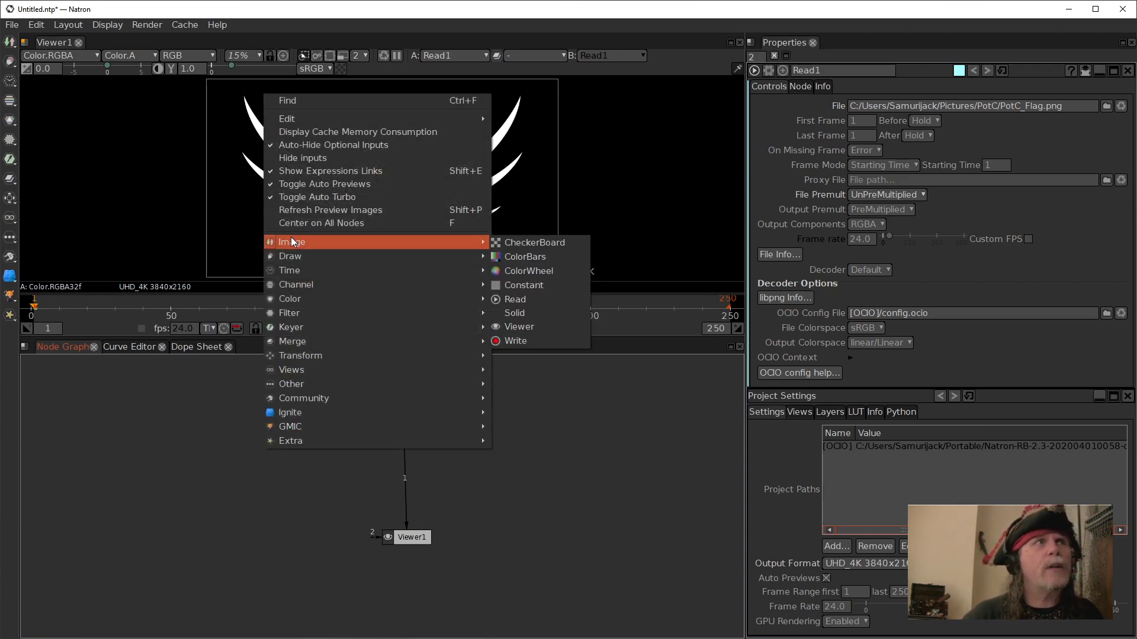
pyautogui.click(538, 270)
pyautogui.moveTo(403, 495); pyautogui.dragTo(321, 398)
pyautogui.press('1')
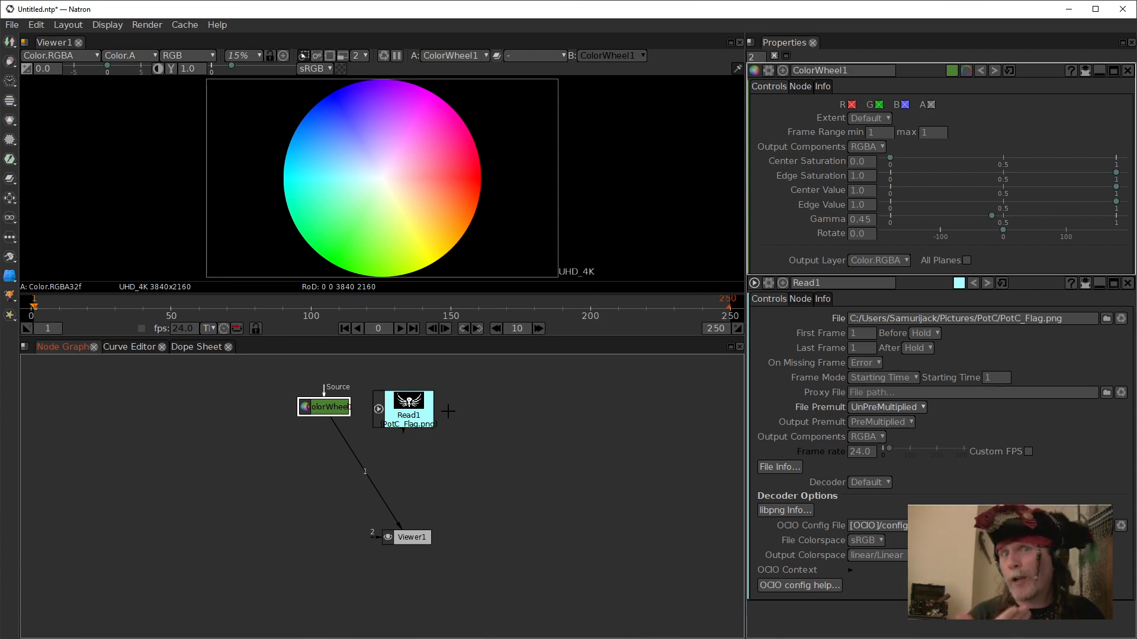
# - Show Read1 in the viewer again and move Viewer1 down until it lines up beneath it
pyautogui.click(401, 408)
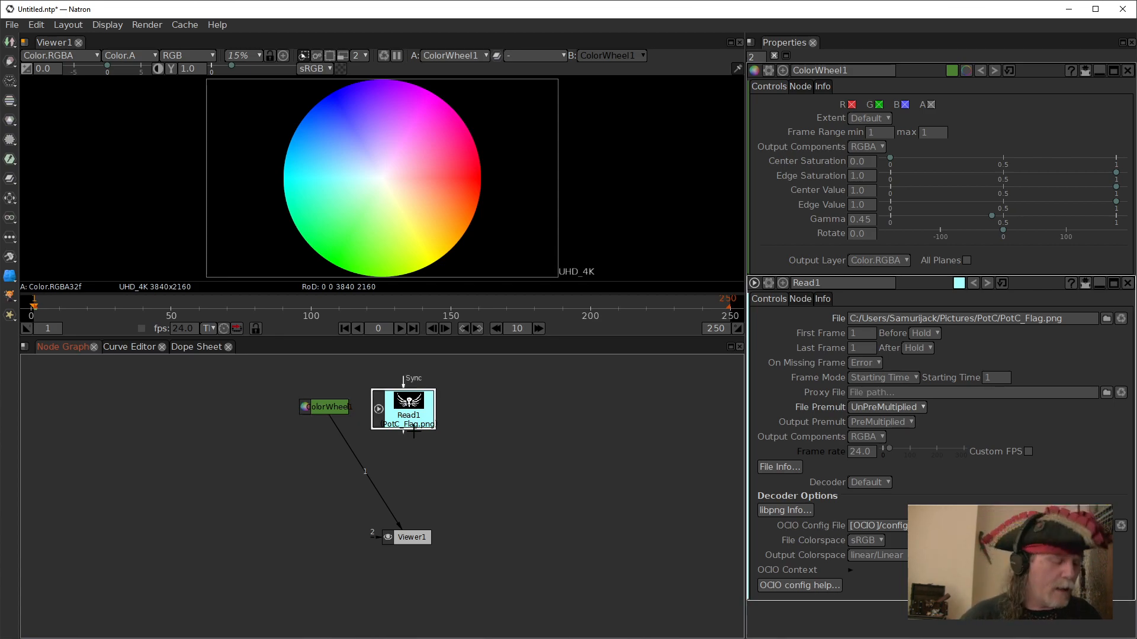
pyautogui.press('1')
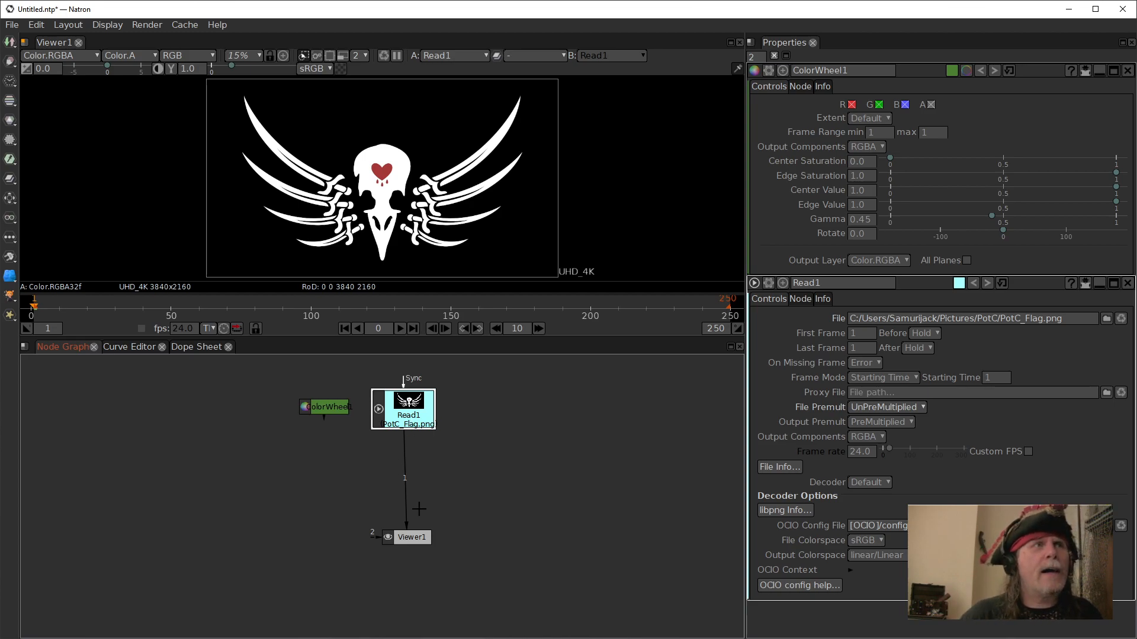
pyautogui.moveTo(411, 539); pyautogui.dragTo(408, 559)
# - Insert a Shadertoy node after Read1 and move it down to sit midway between Read1 and Viewer1
pyautogui.click(407, 416)
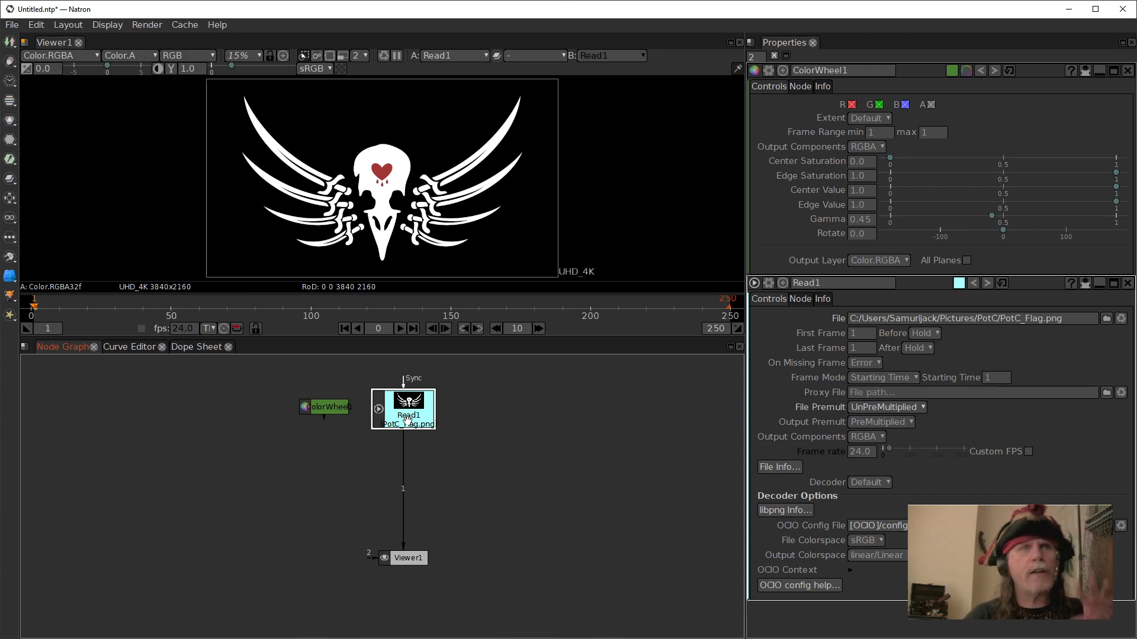
pyautogui.press('Tab')
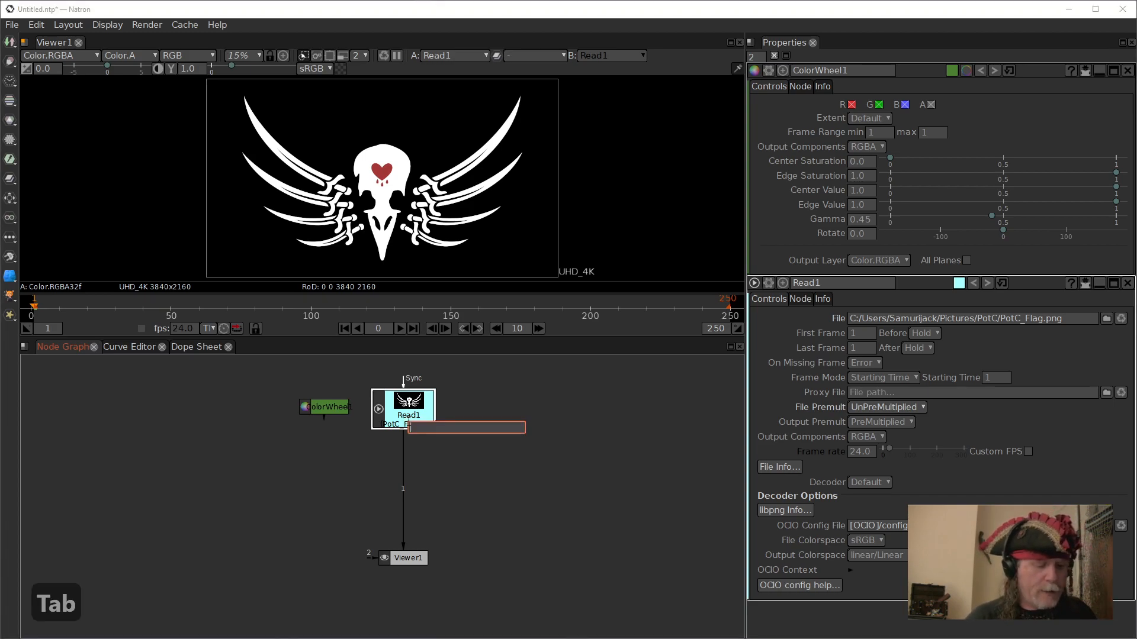
pyautogui.write('sha')
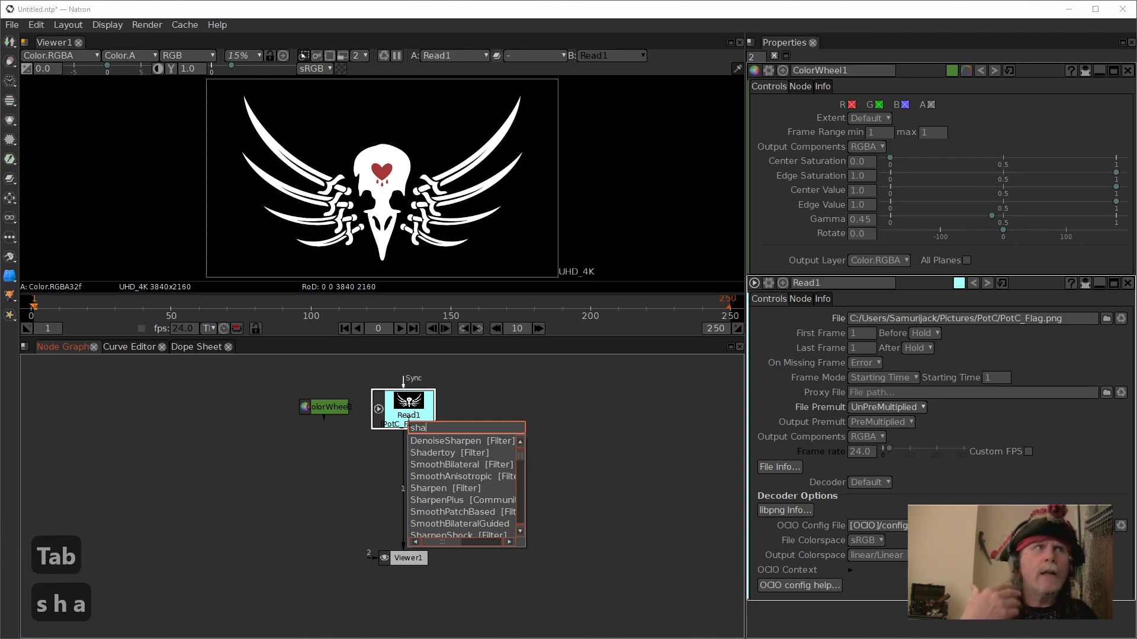
pyautogui.click(432, 450)
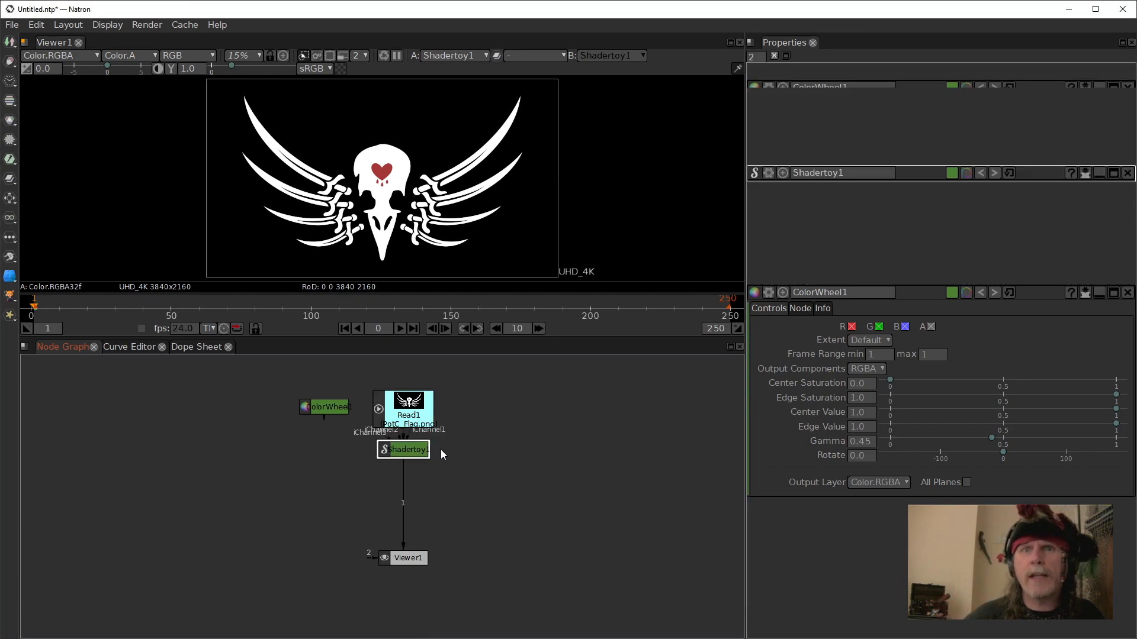
pyautogui.press('Return')
pyautogui.moveTo(395, 439); pyautogui.dragTo(396, 493)
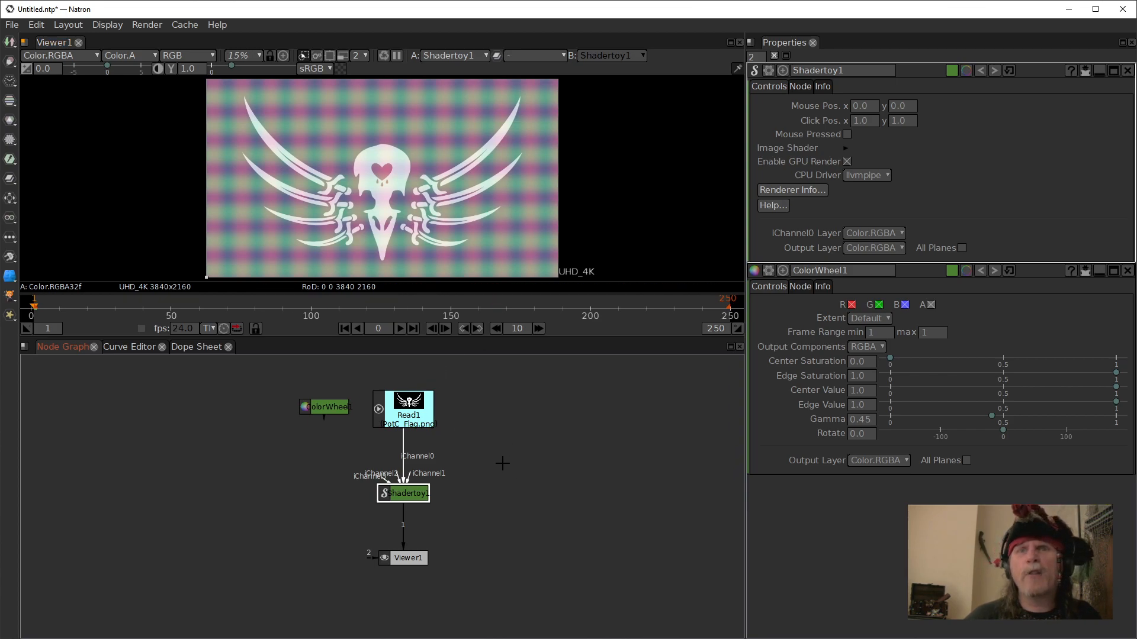
# - Limit the number of displayed node settings to 1 and expand Shadertoy1's Image Shader section
pyautogui.click(403, 403)
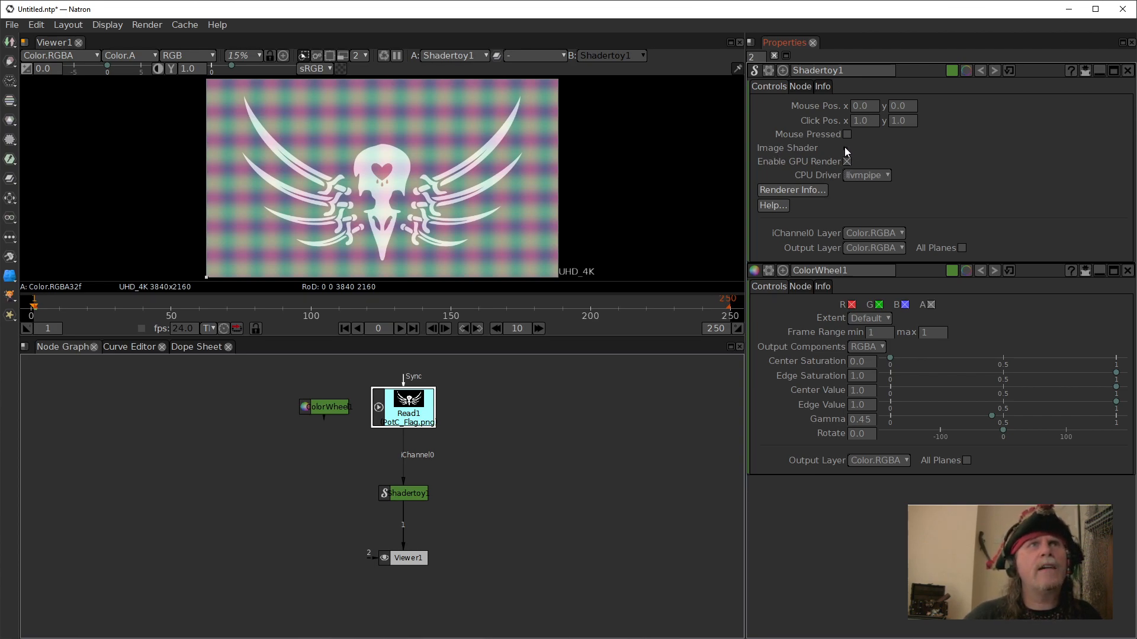
pyautogui.moveTo(760, 58); pyautogui.dragTo(704, 47)
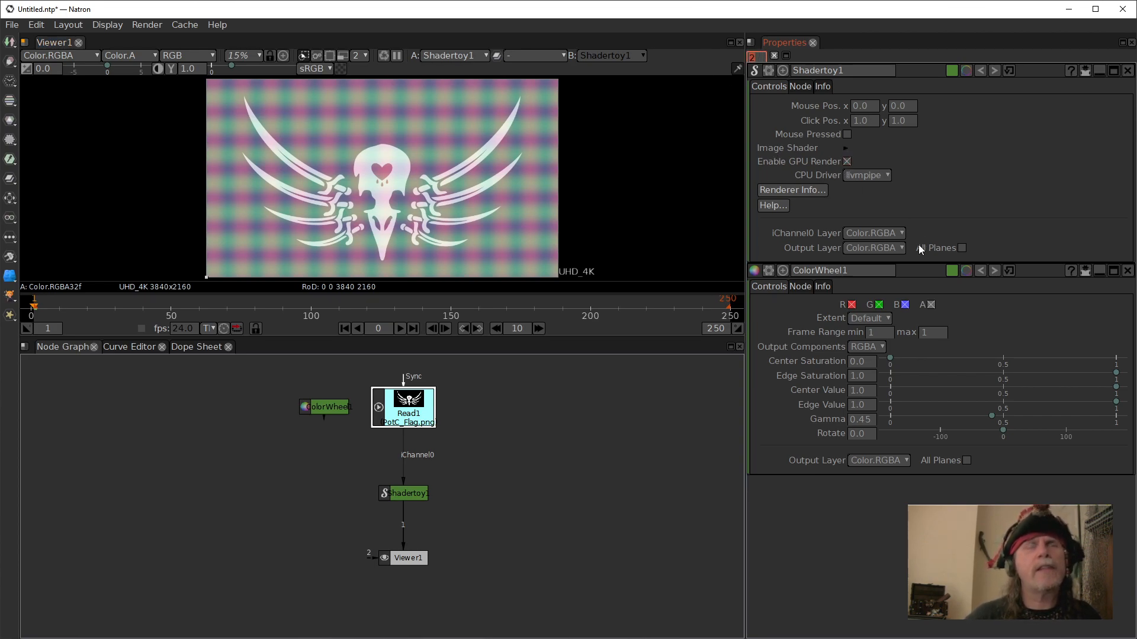
pyautogui.write('1')
pyautogui.press('Return')
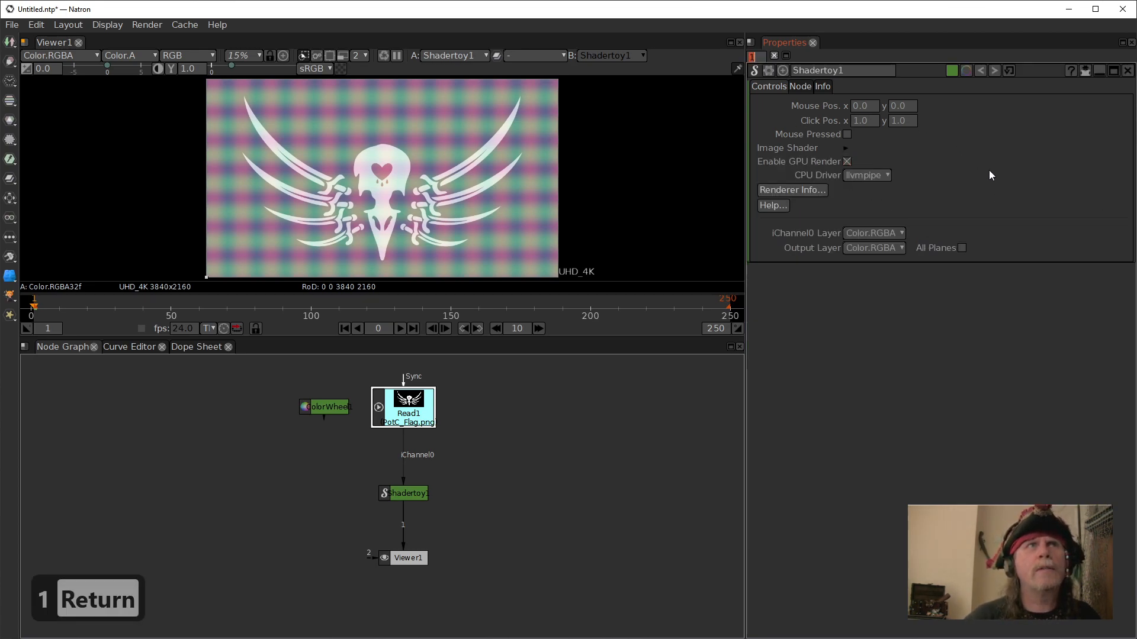
pyautogui.click(847, 148)
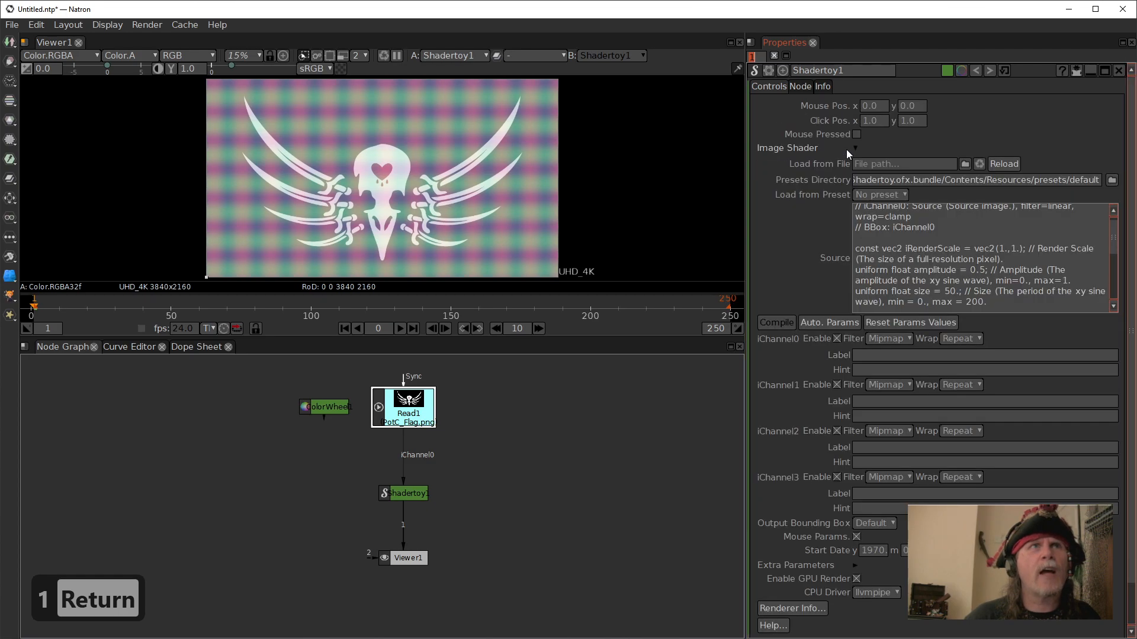
# - Examine Shadertoy1's default shader source code and move the node slightly up towards Read1, leaving it deselected
pyautogui.click(875, 273)
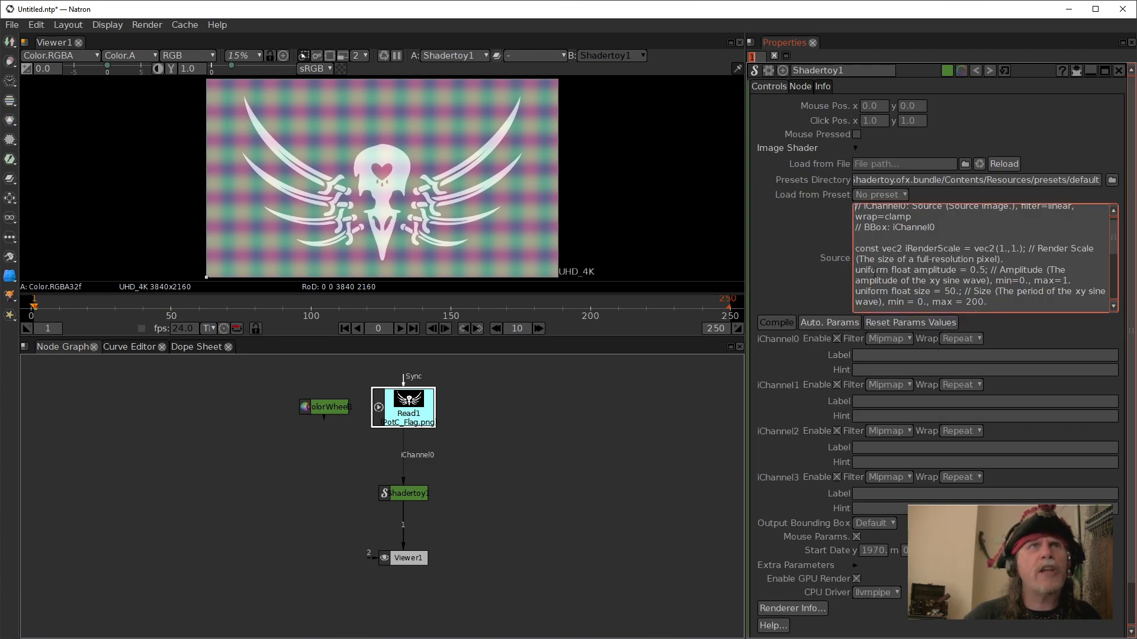
pyautogui.scroll(1, 940, 263)
pyautogui.scroll(-2, 899, 213)
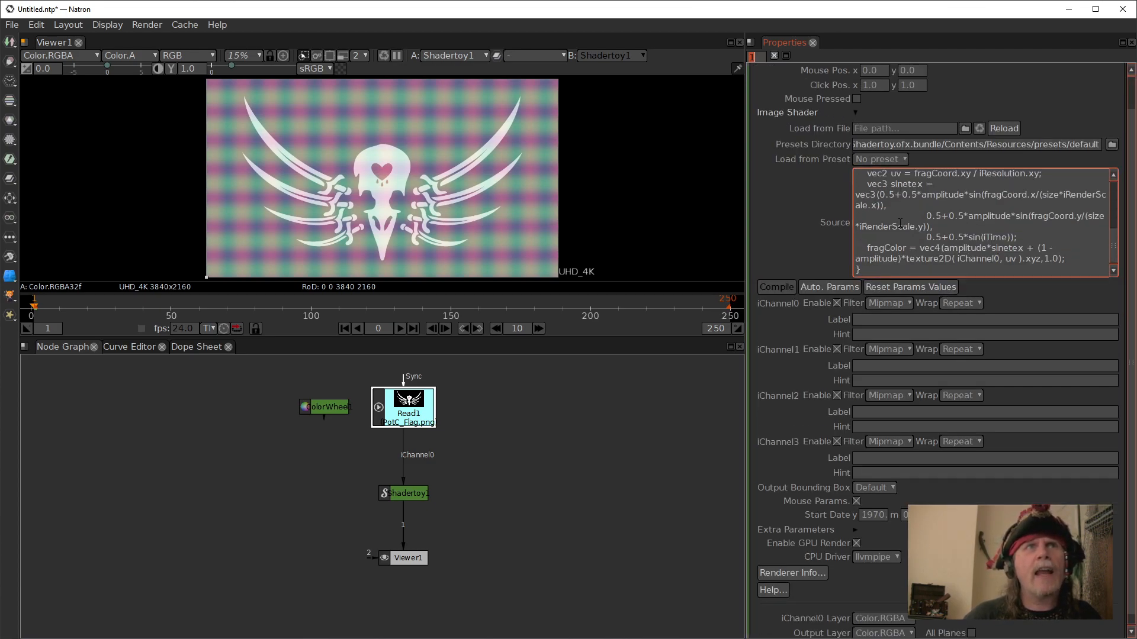
pyautogui.scroll(2, 900, 234)
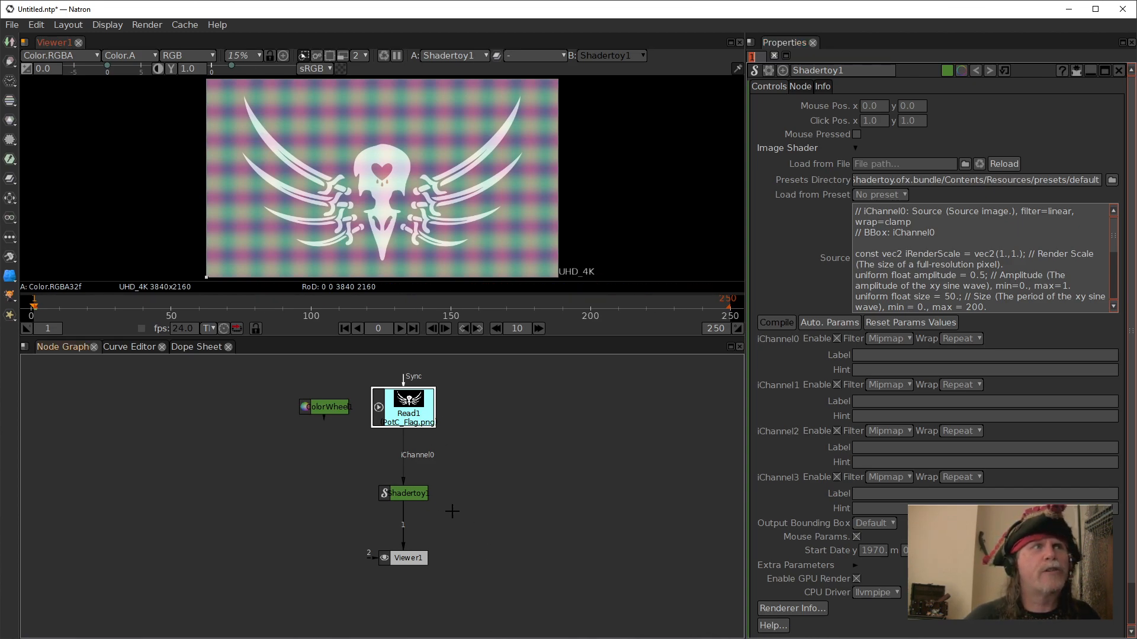
pyautogui.moveTo(408, 497); pyautogui.dragTo(408, 476)
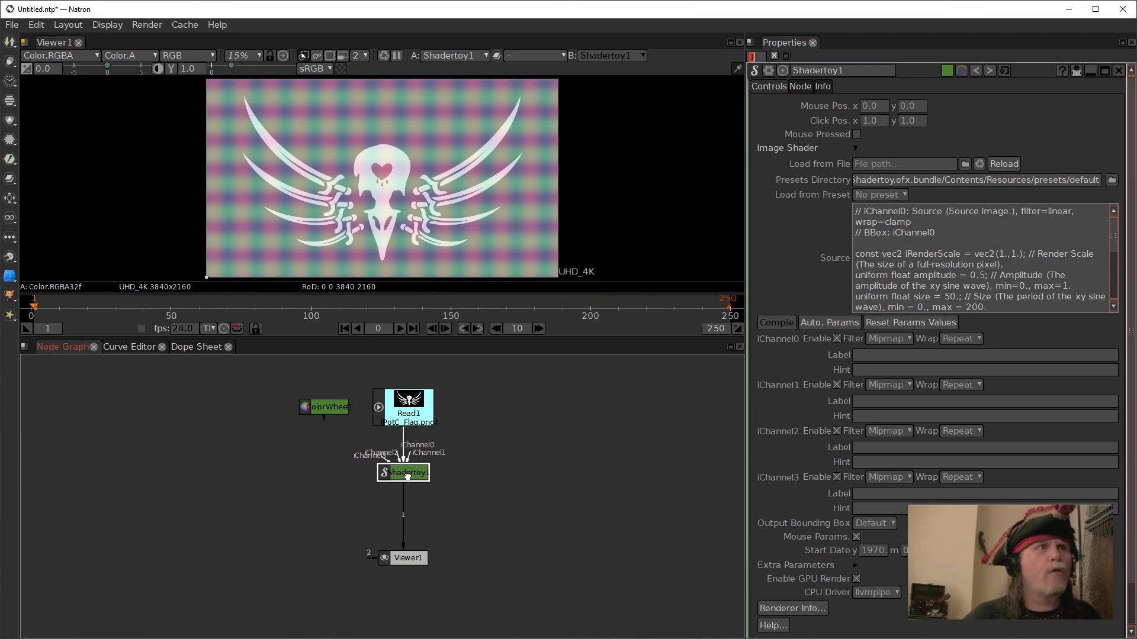
pyautogui.click(574, 528)
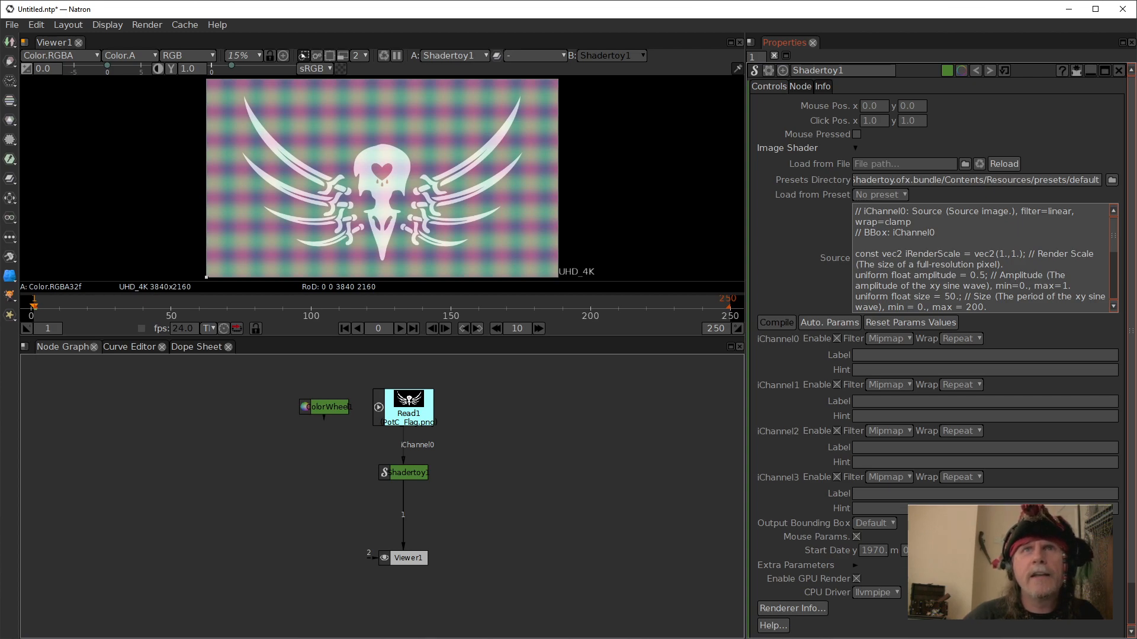
# - Copy the waving-flag shader code from the other window, replace Shadertoy1's entire source with it and compile it
pyautogui.hotkey('alt', 'Tab')
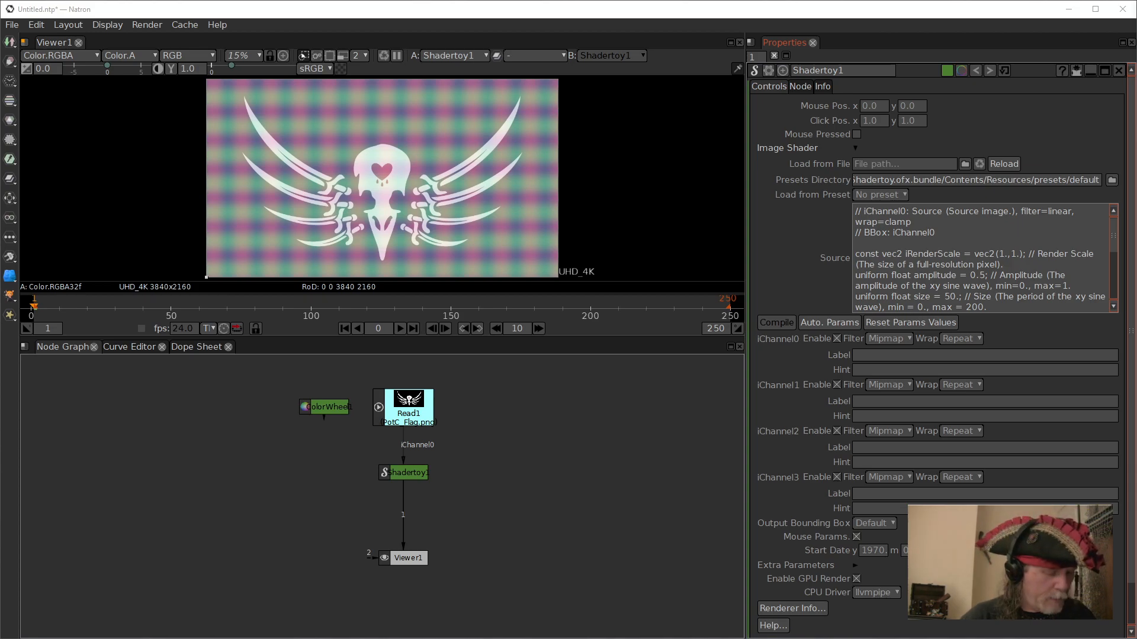
pyautogui.hotkey('ctrl', 'c')
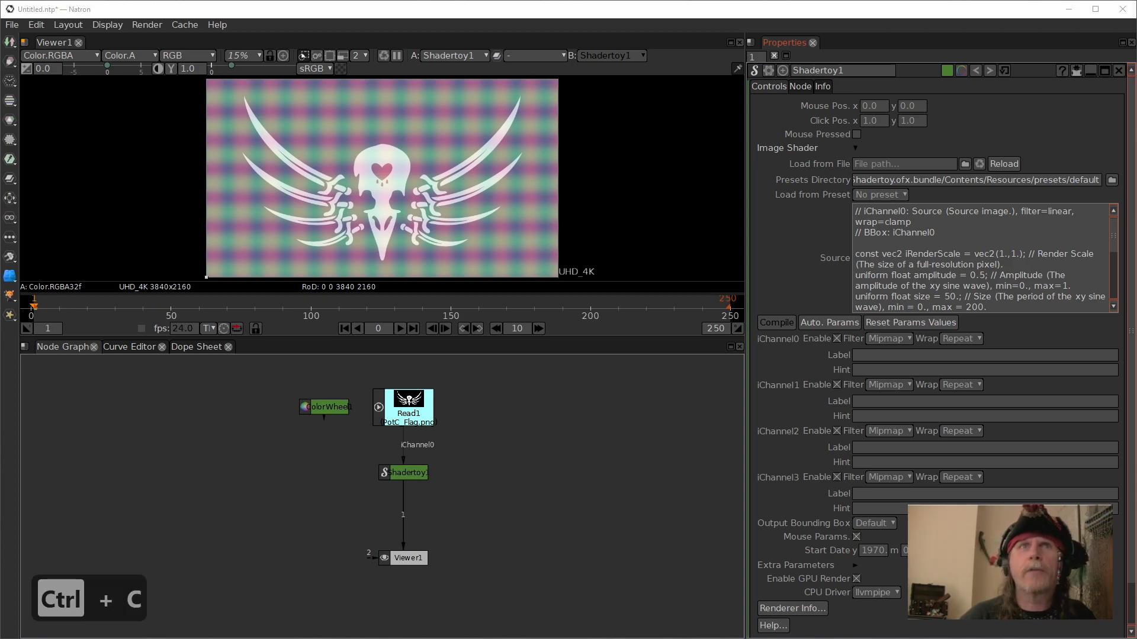
pyautogui.click(1008, 298)
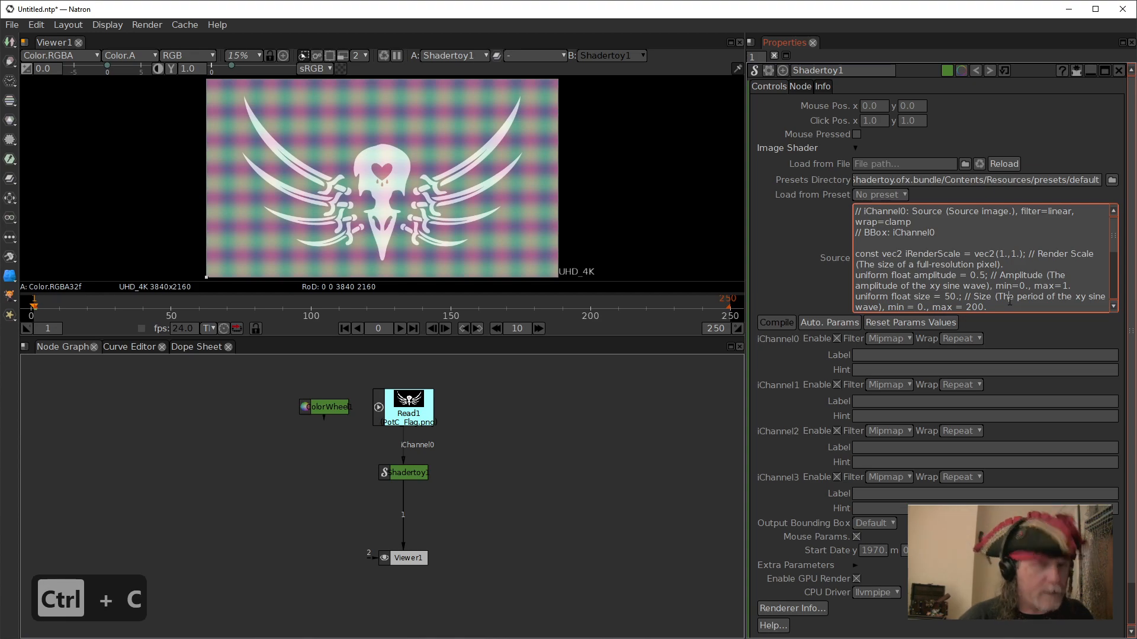
pyautogui.hotkey('ctrl', 'a')
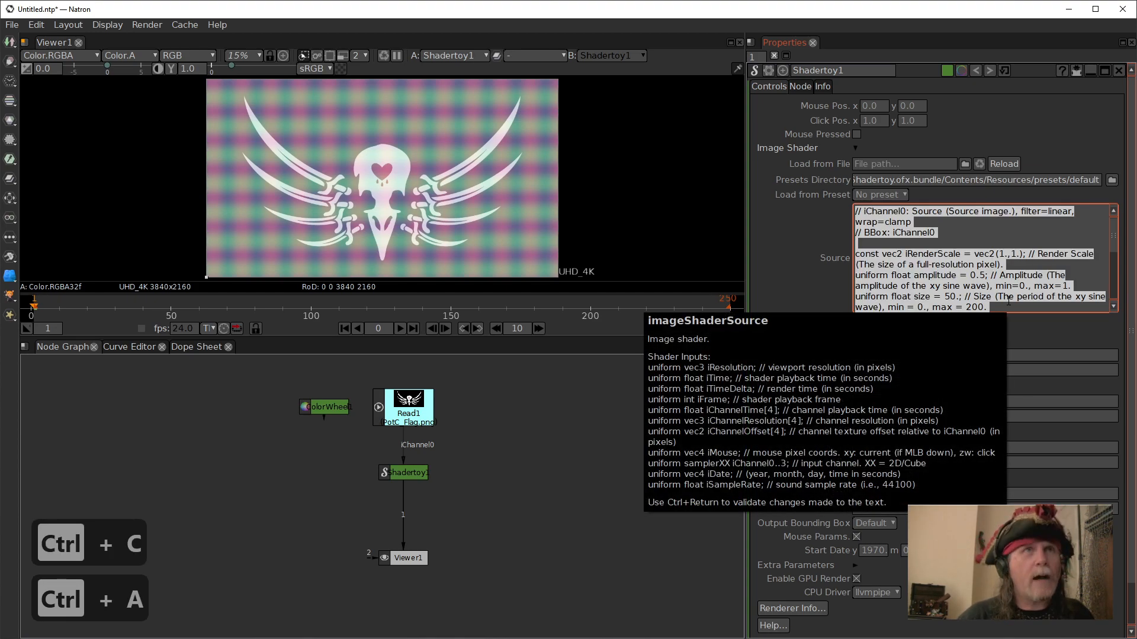
pyautogui.hotkey('ctrl', 'v')
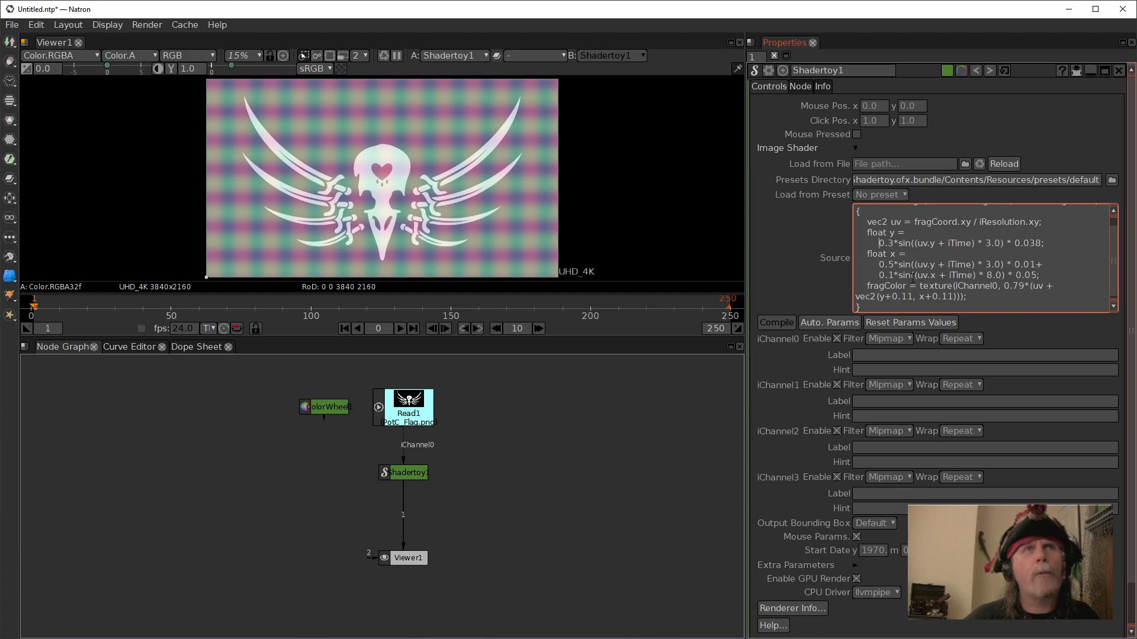
pyautogui.scroll(1, 913, 276)
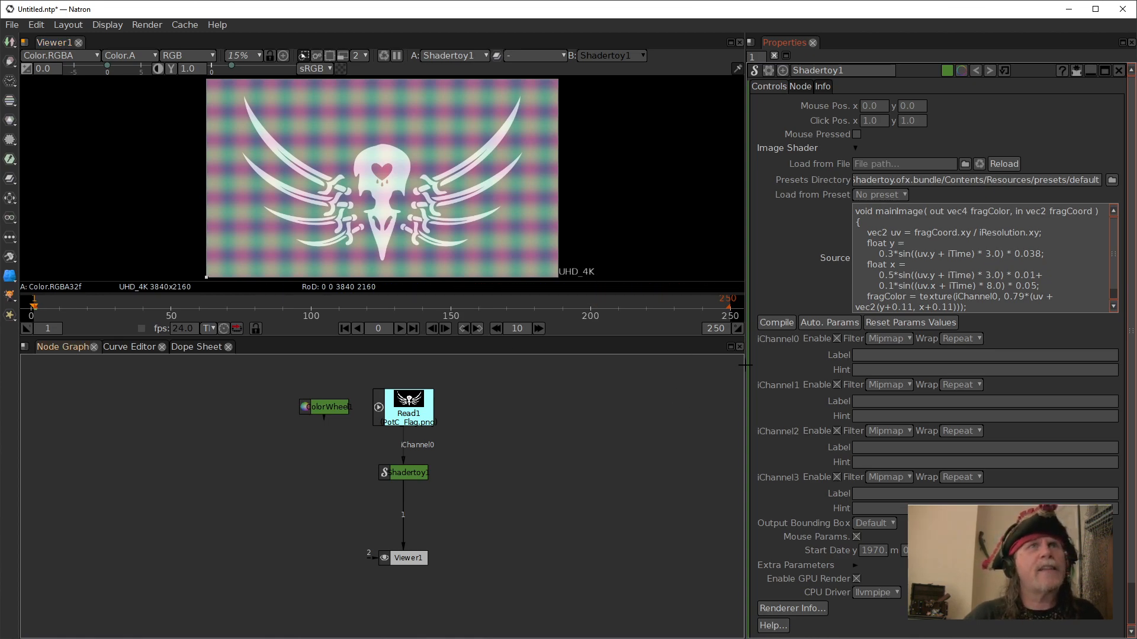
pyautogui.click(776, 325)
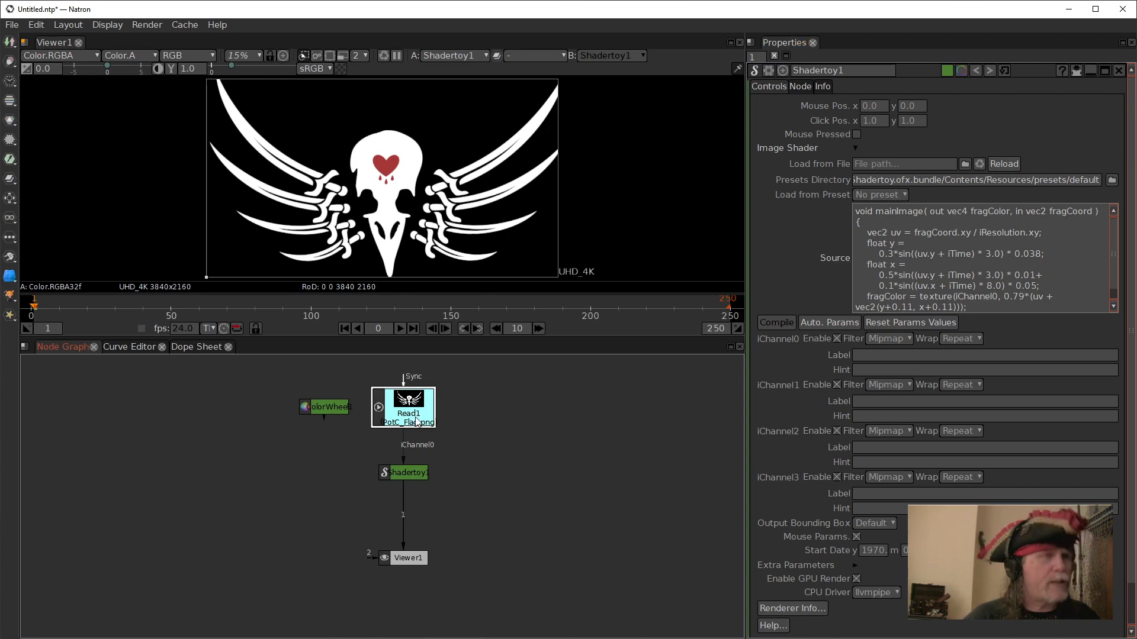
# - Compare the original Read1 image with the Shadertoy1 output in the viewer
pyautogui.press('1')
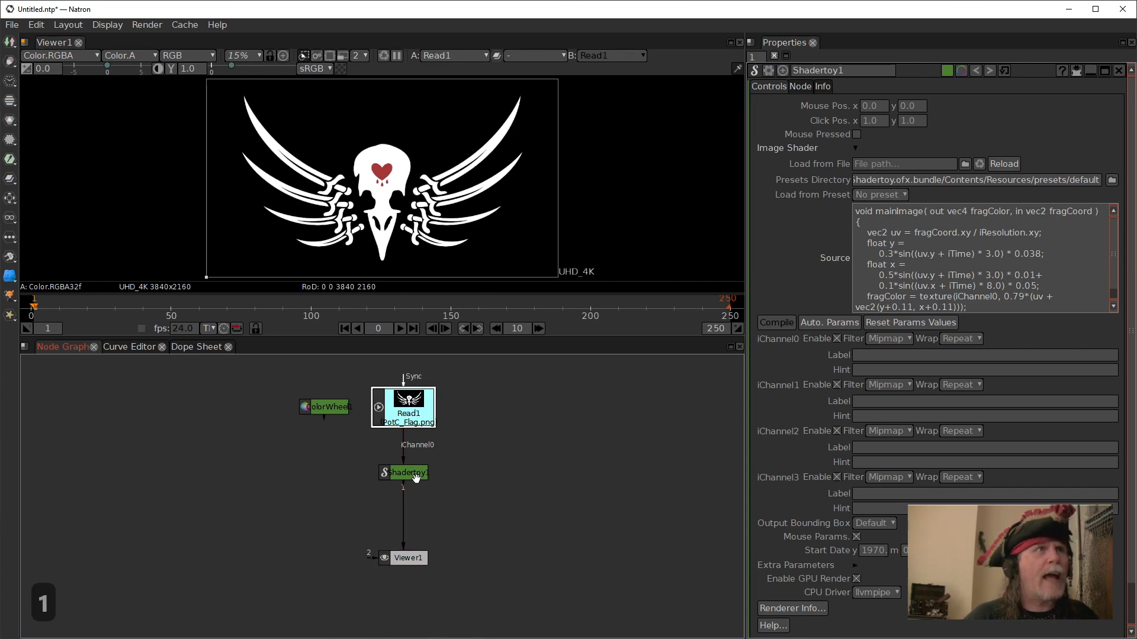
pyautogui.click(416, 479)
pyautogui.press('1')
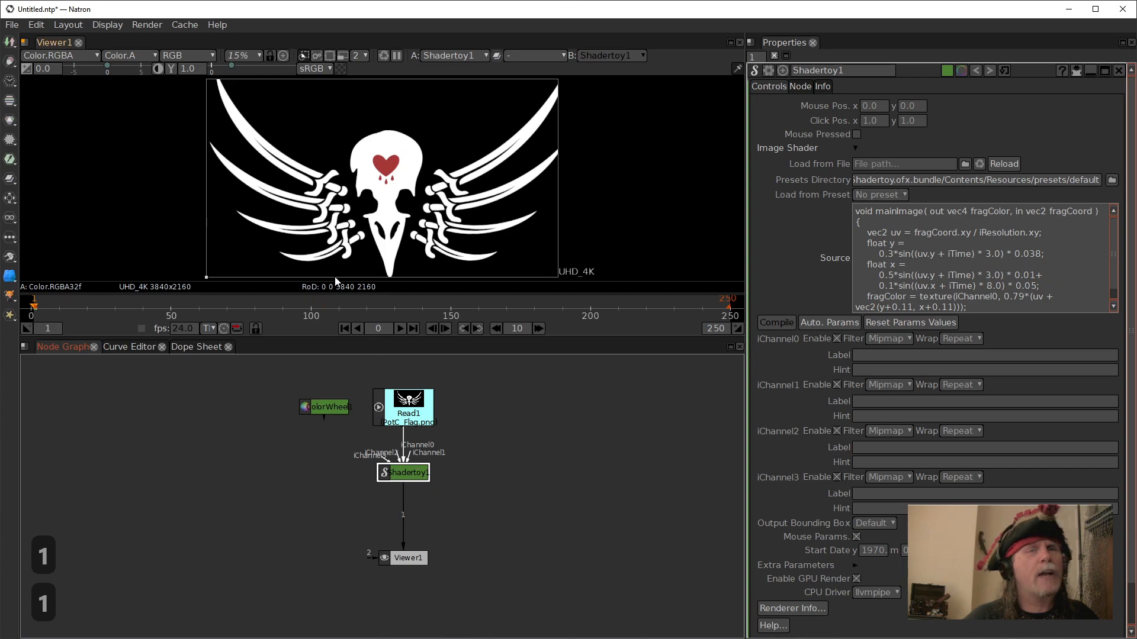
pyautogui.moveTo(405, 288)
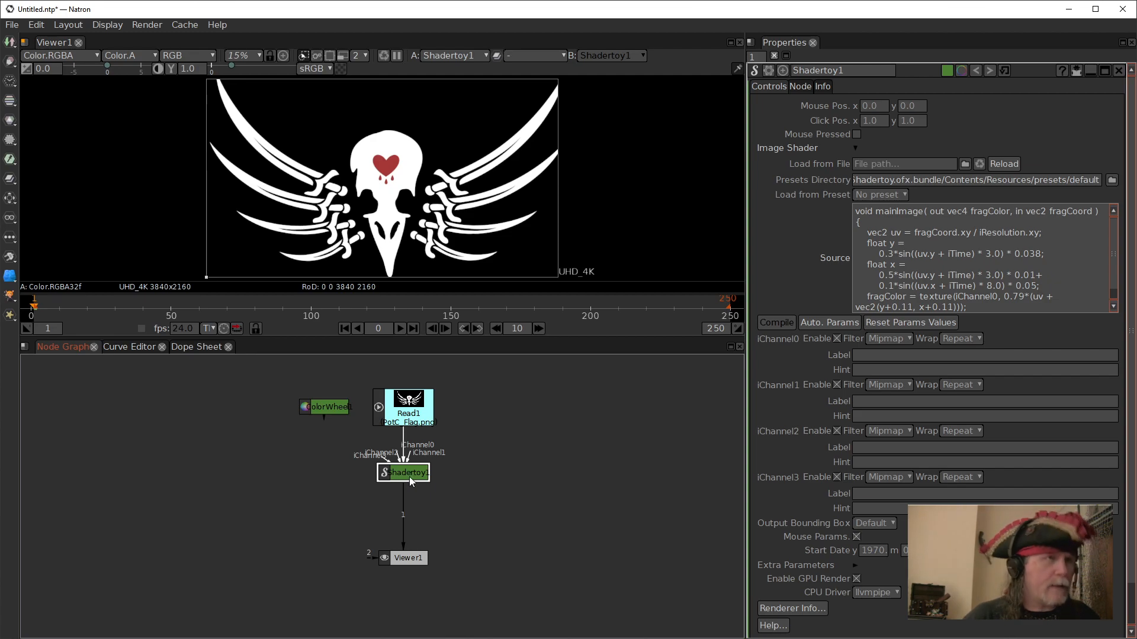
# - Keep Shadertoy1 shown in the viewer and move it down to just above Viewer1
pyautogui.press('1')
pyautogui.moveTo(405, 477); pyautogui.dragTo(407, 497)
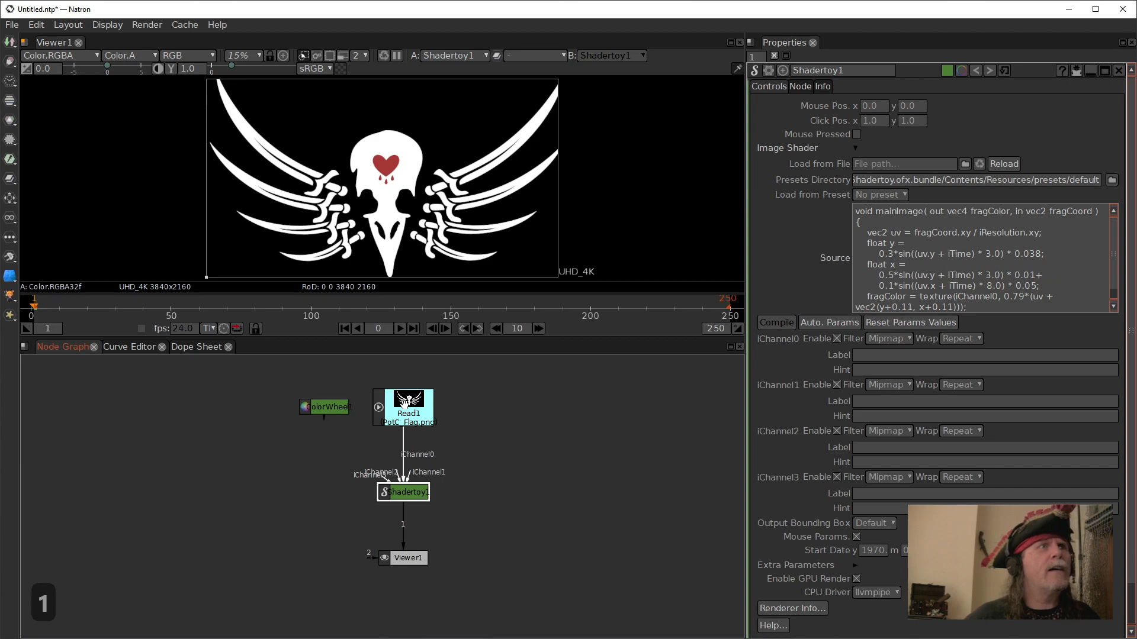
pyautogui.moveTo(405, 495); pyautogui.dragTo(405, 521)
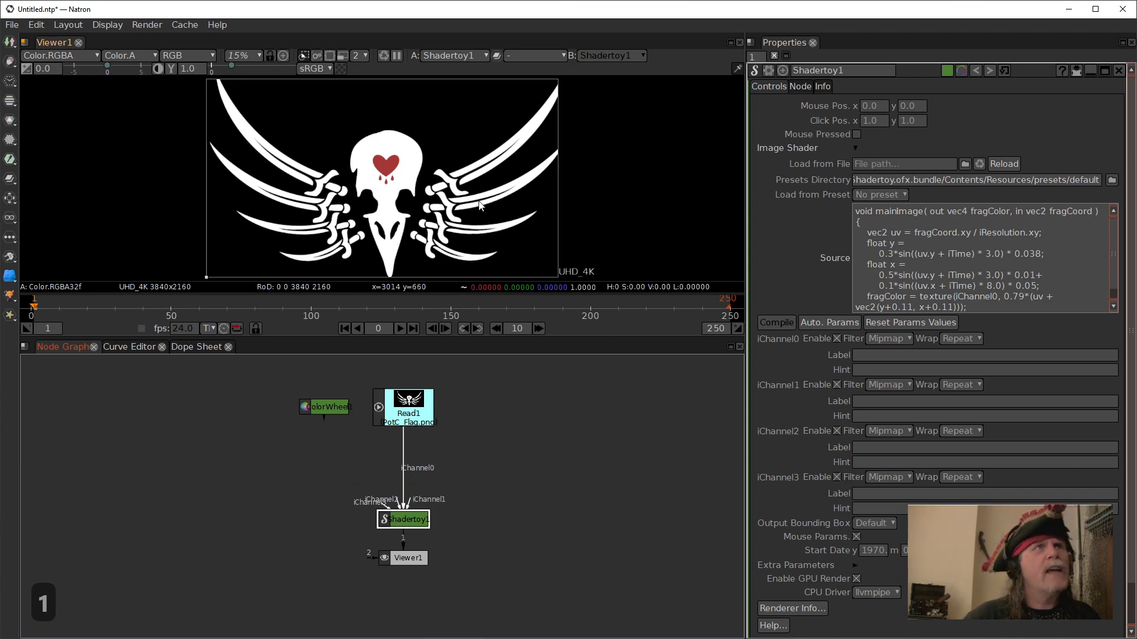
# - Try ColorWheel1 as Shadertoy1's iChannel0 input, then reconnect that input to Read1
pyautogui.moveTo(403, 444); pyautogui.dragTo(326, 407)
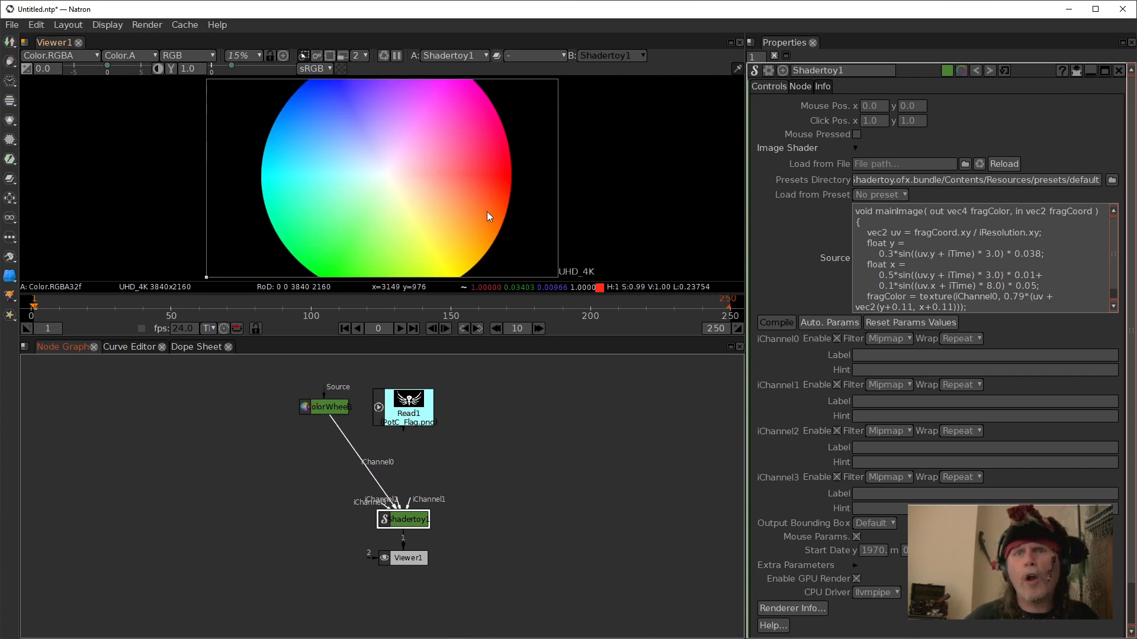
pyautogui.moveTo(366, 461); pyautogui.dragTo(403, 412)
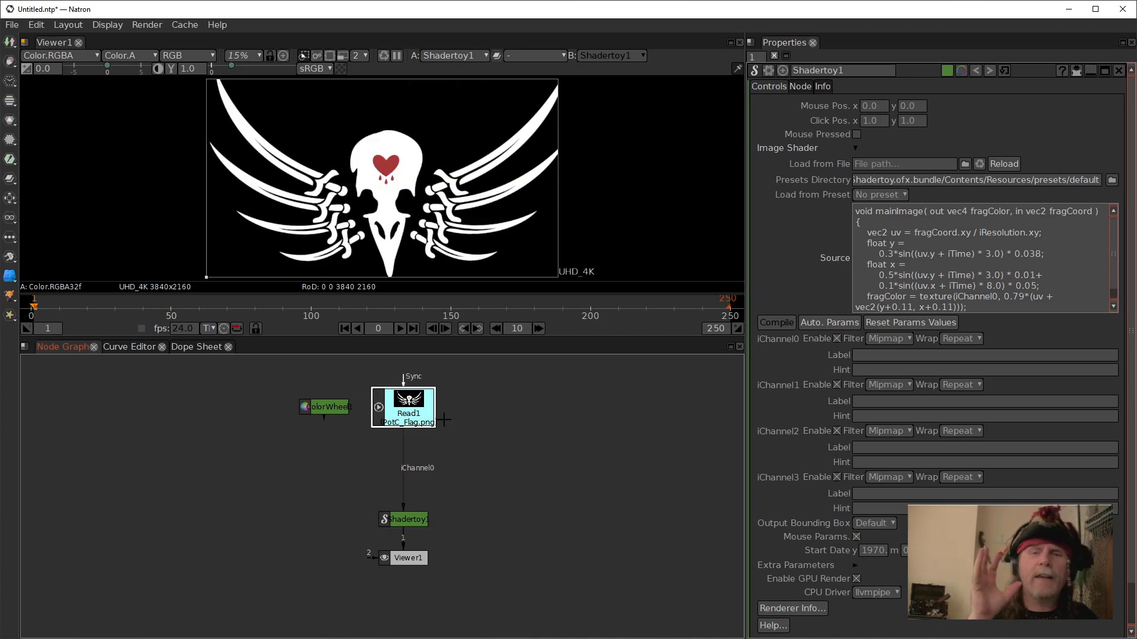
# - Insert a Transform node between Read1 and Shadertoy1 and shift it slightly down
pyautogui.press('t')
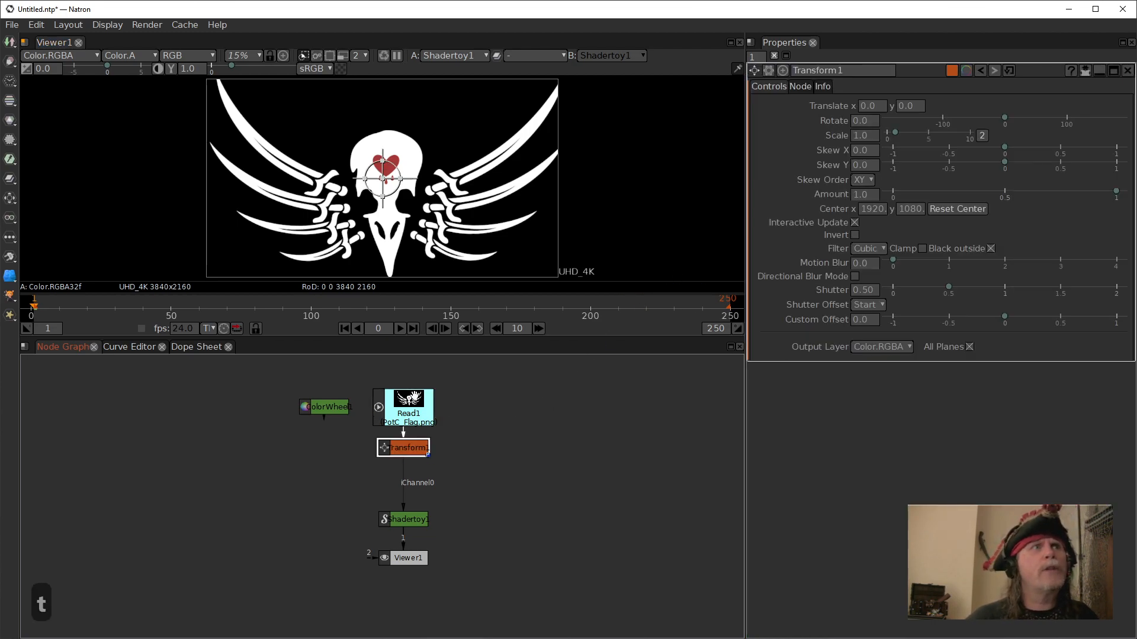
pyautogui.click(406, 411)
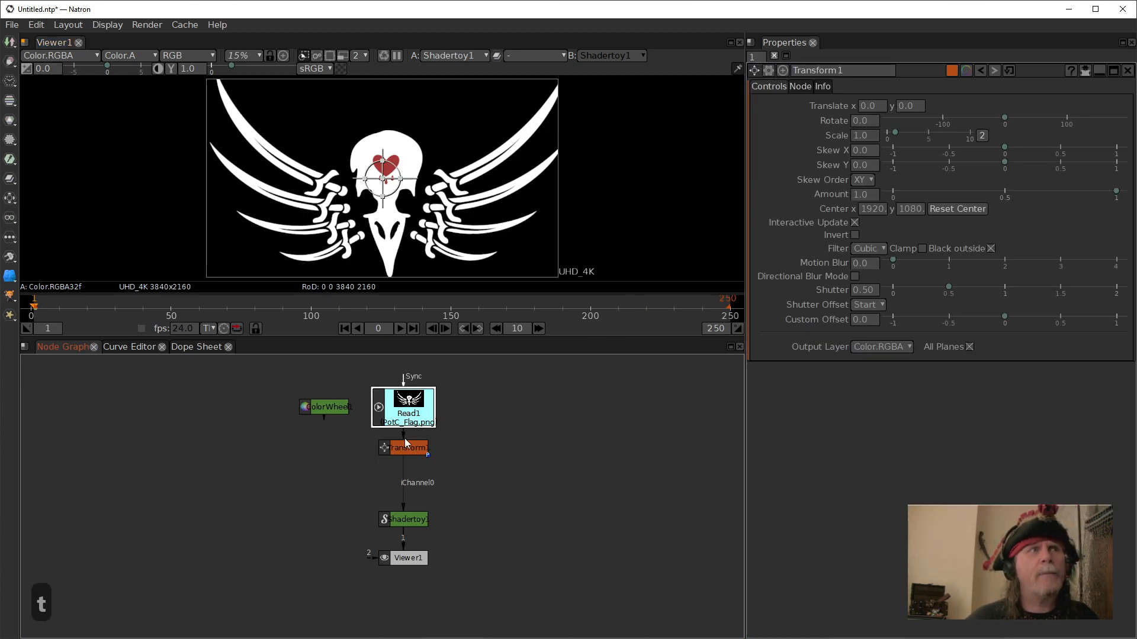
pyautogui.moveTo(398, 449); pyautogui.dragTo(398, 455)
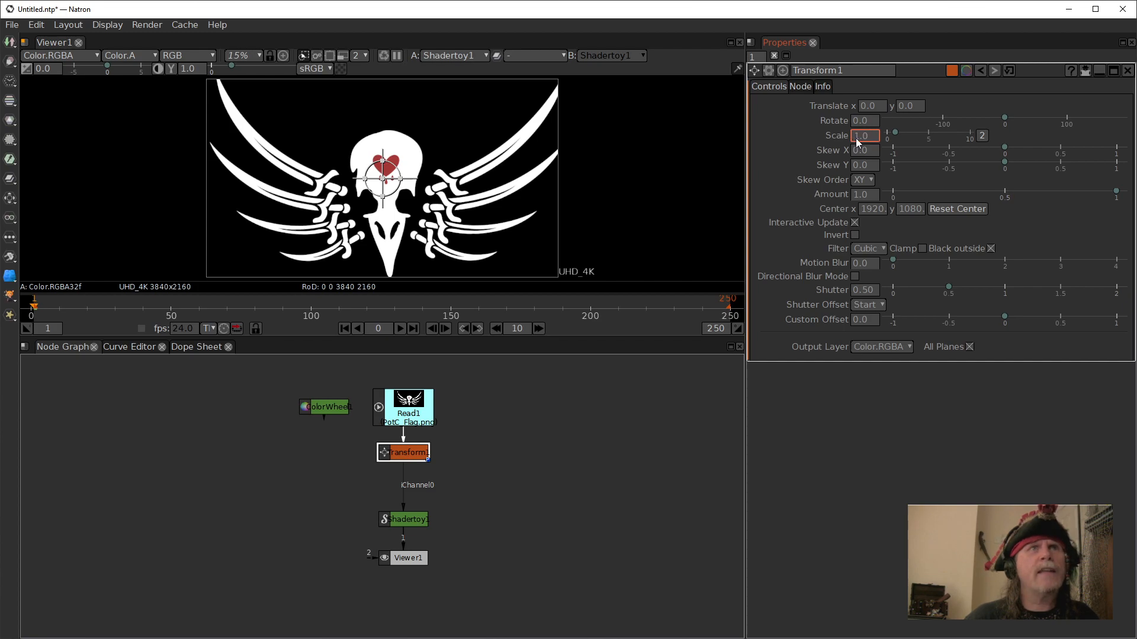
# - Lower Transform1's Scale gradually to 0.1
pyautogui.write('0.8')
pyautogui.press('Return')
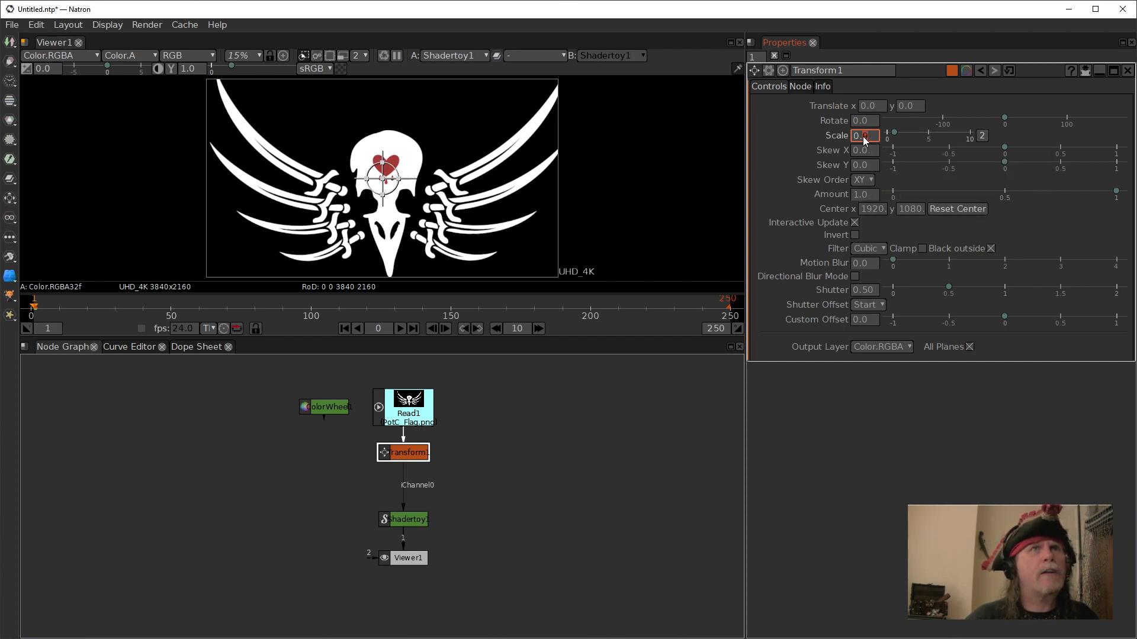
pyautogui.scroll(-1, 862, 136)
pyautogui.scroll(-3, 862, 136)
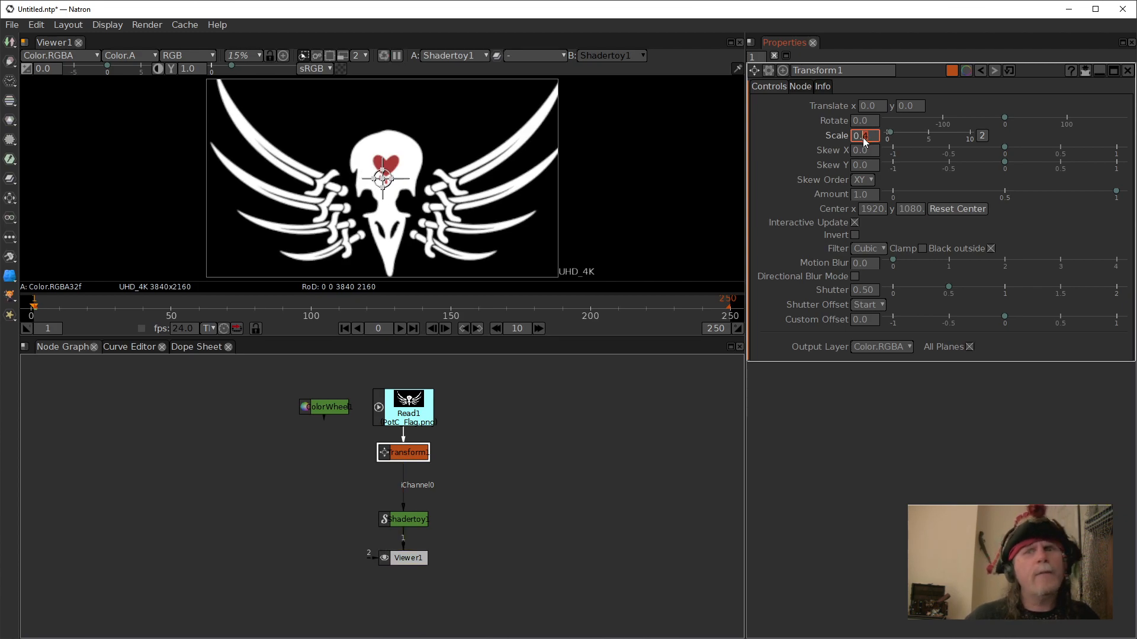
pyautogui.scroll(-2, 862, 138)
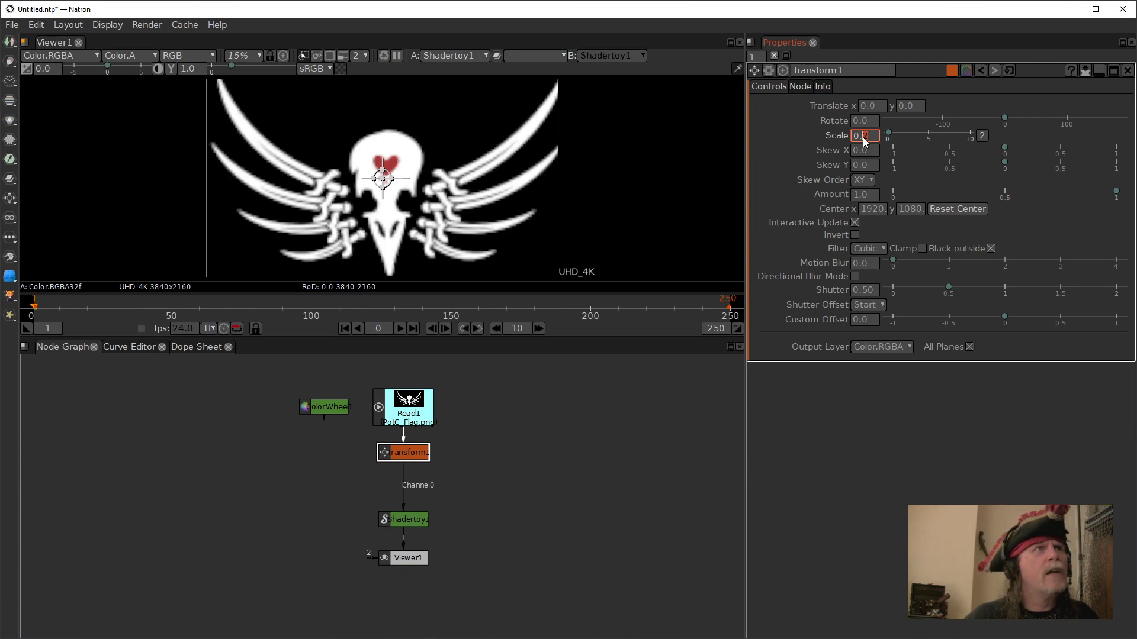
pyautogui.scroll(-1, 861, 133)
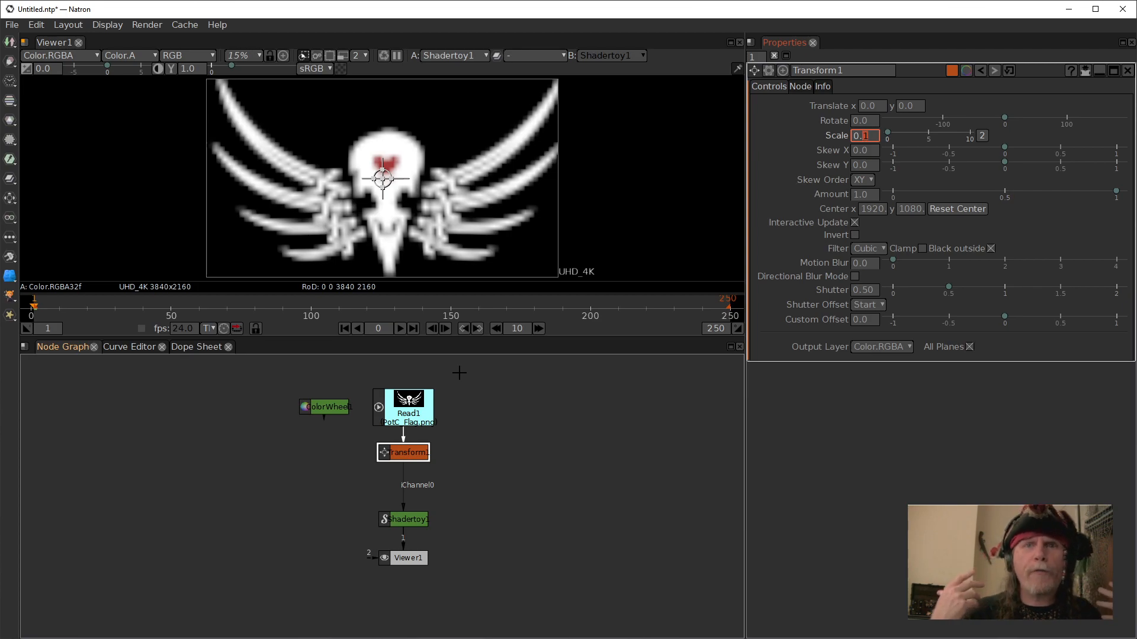
# - Move Viewer1 to the left of the node chain and show Transform1's output in it
pyautogui.click(412, 449)
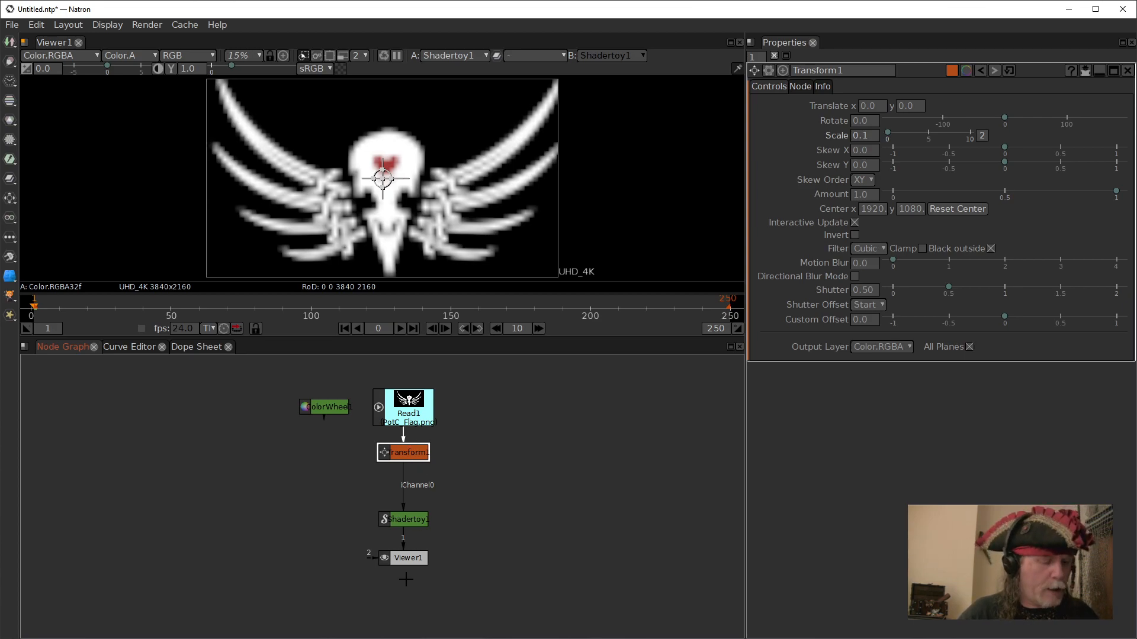
pyautogui.moveTo(409, 560); pyautogui.dragTo(298, 567)
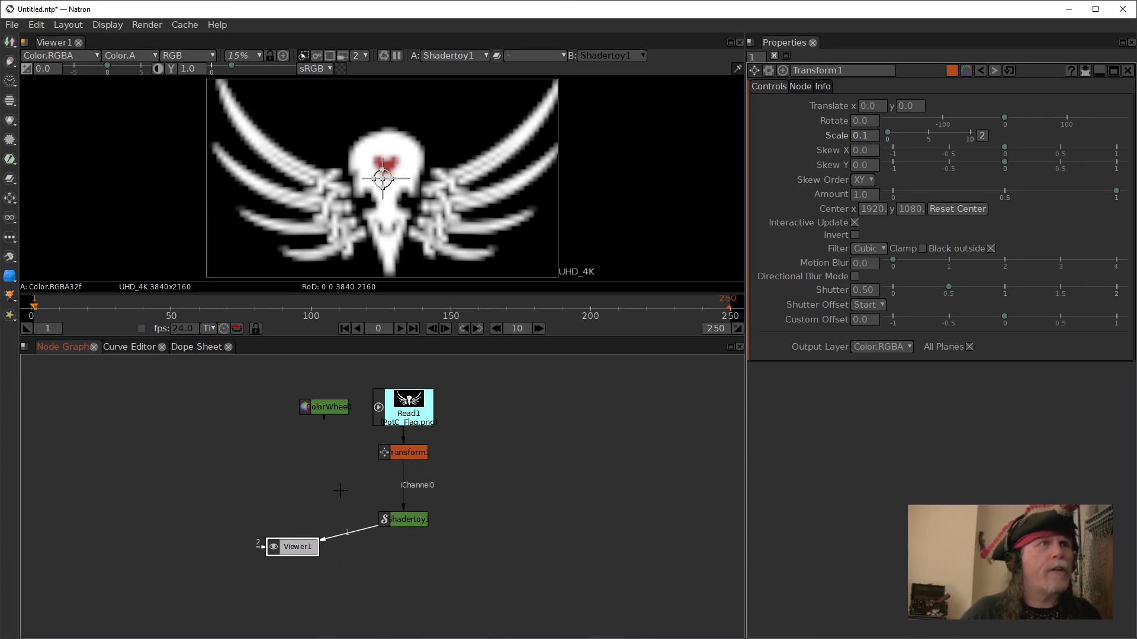
pyautogui.click(405, 452)
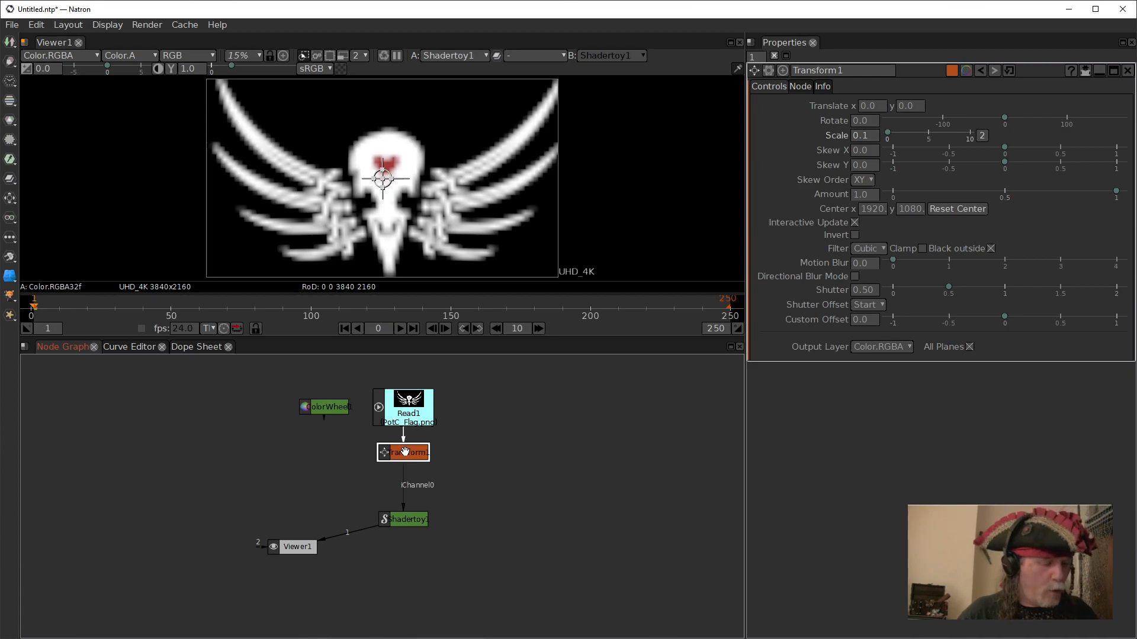
pyautogui.press('1')
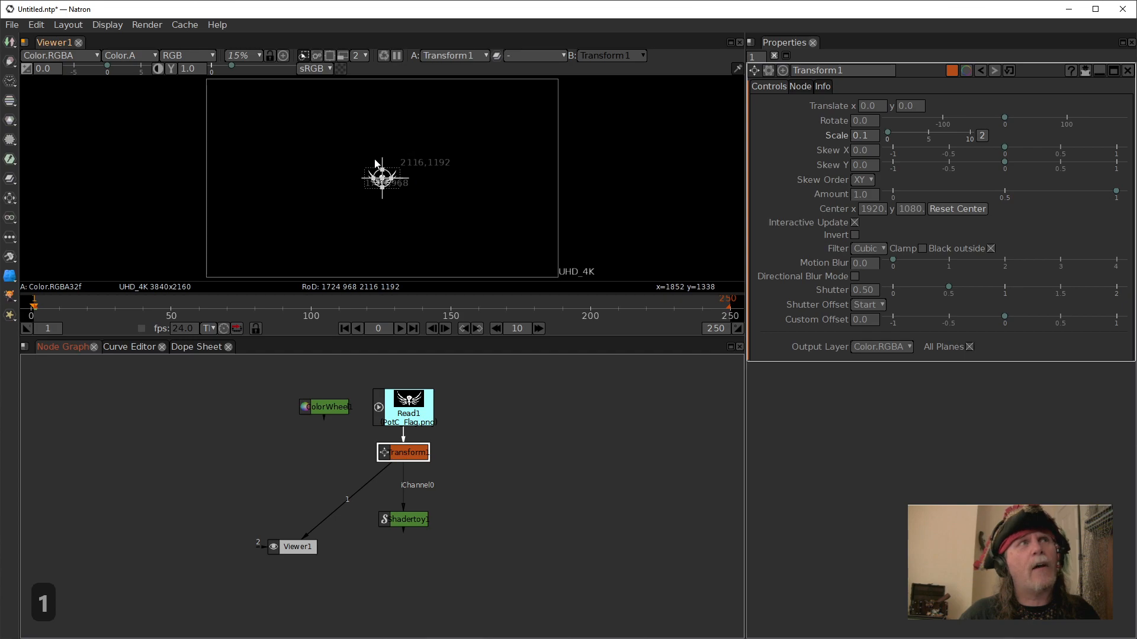
# - Inspect Transform1's output with the viewer overlays hidden, switch to its alpha channel, and restore the overlays
pyautogui.rightClick(418, 216)
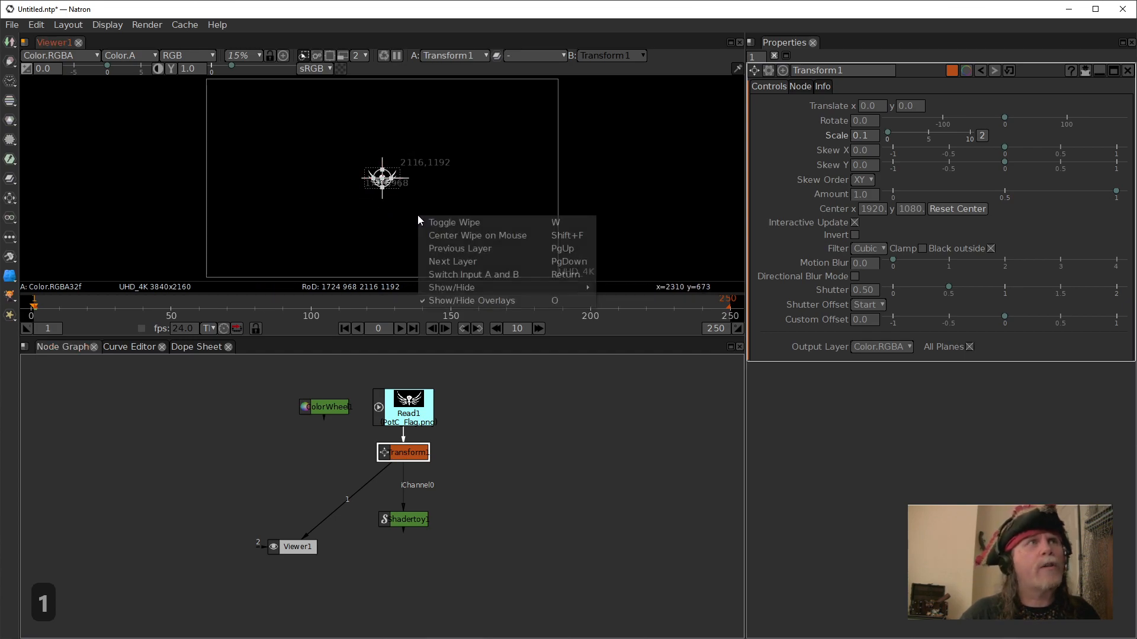
pyautogui.click(466, 299)
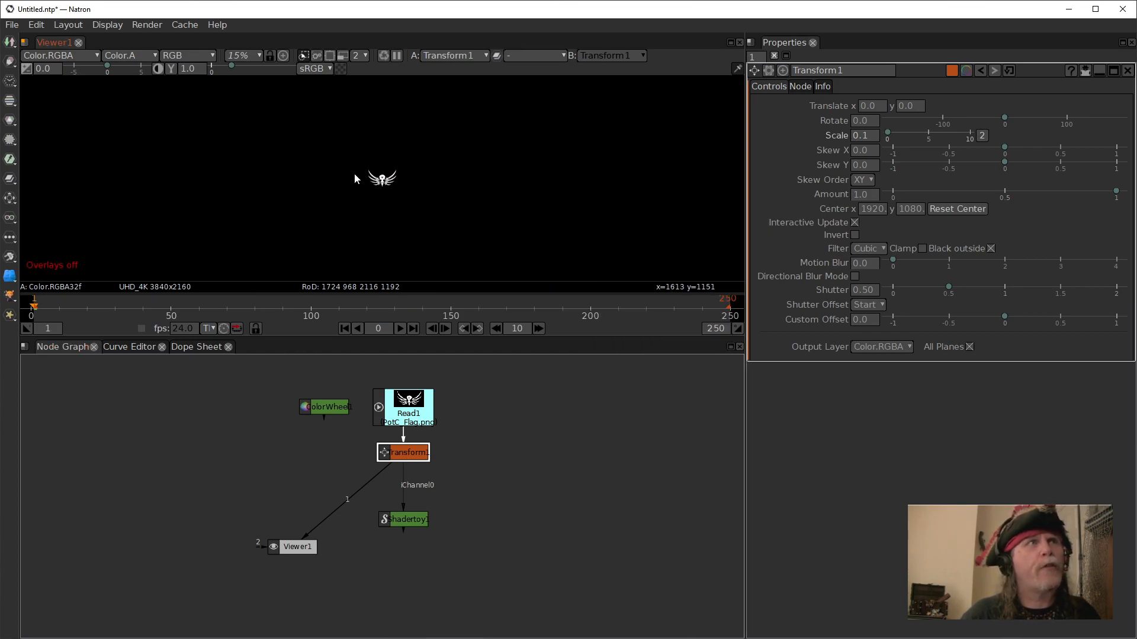
pyautogui.click(414, 225)
pyautogui.press('a')
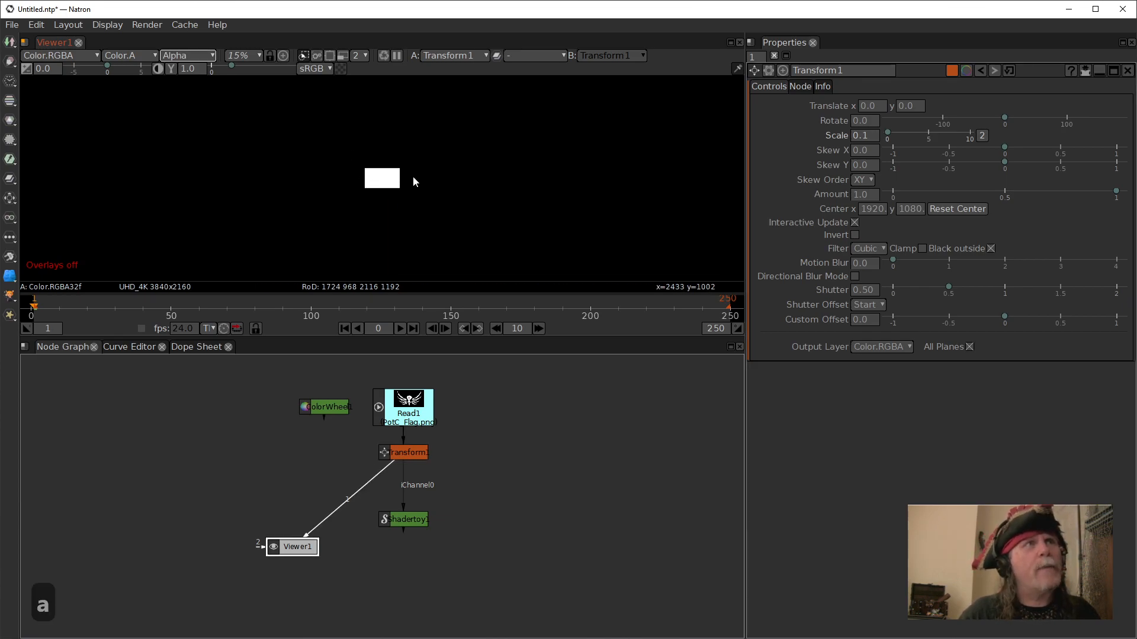
pyautogui.rightClick(432, 227)
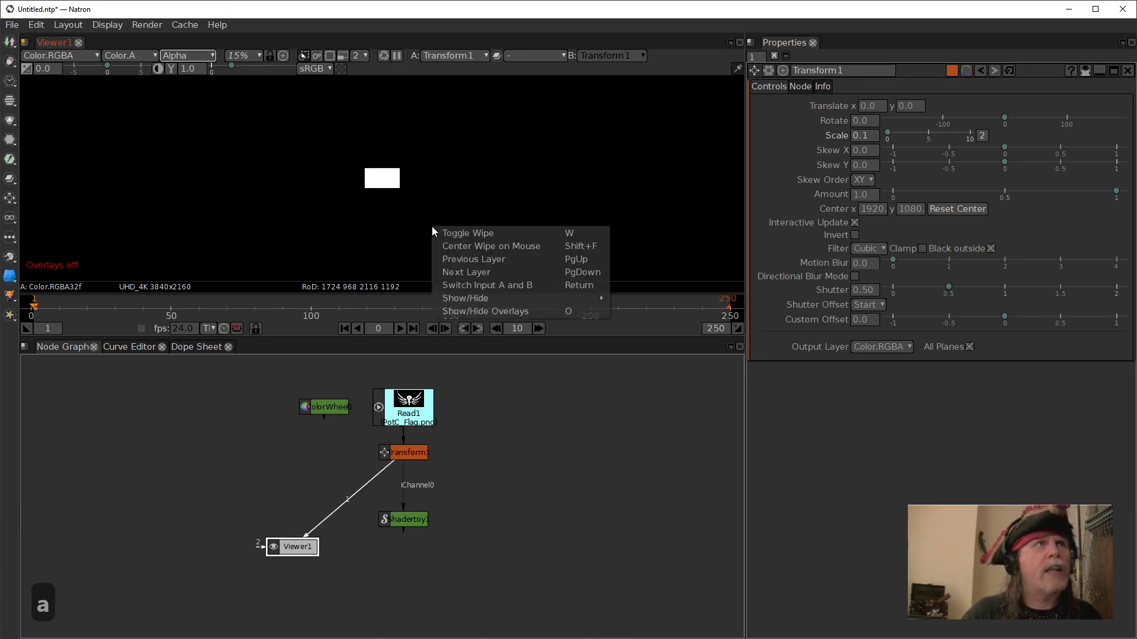
pyautogui.click(477, 311)
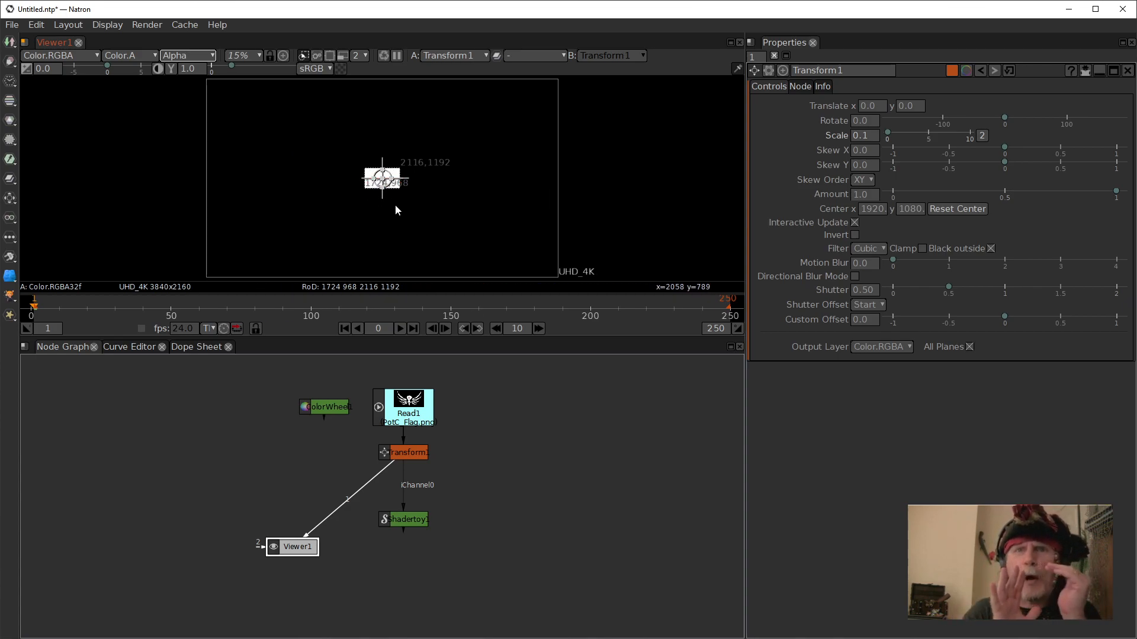
# - Show Shadertoy1 in the viewer to check its alpha channel, and return the display to RGB
pyautogui.press('1')
pyautogui.click(404, 527)
pyautogui.press('1')
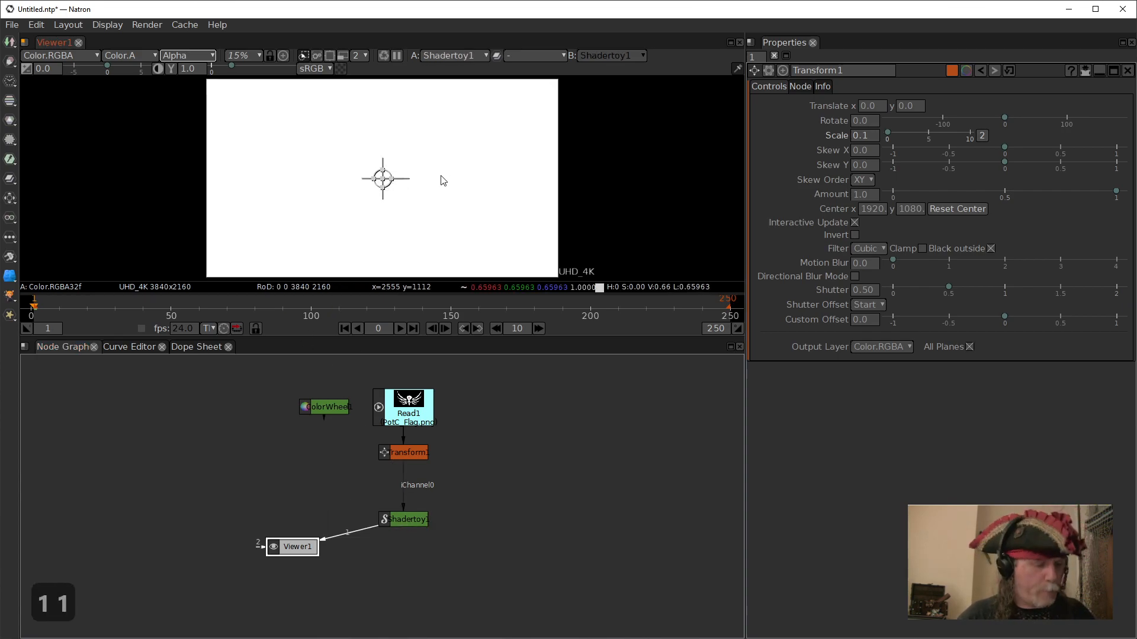
pyautogui.press('a')
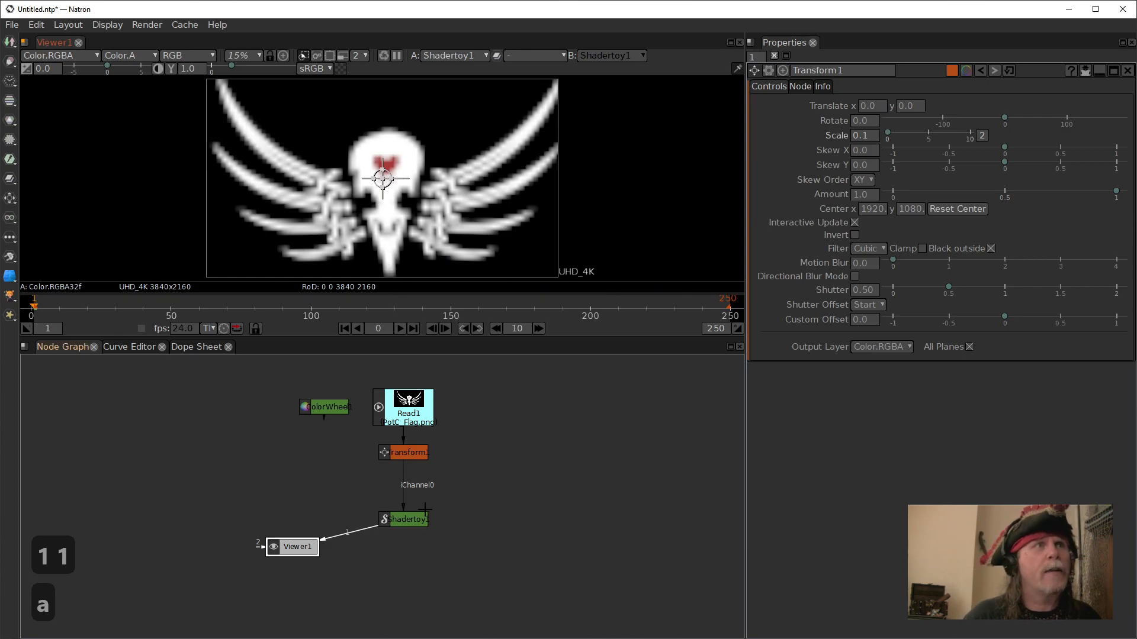
# - Set Transform1's Scale to 1
pyautogui.click(396, 452)
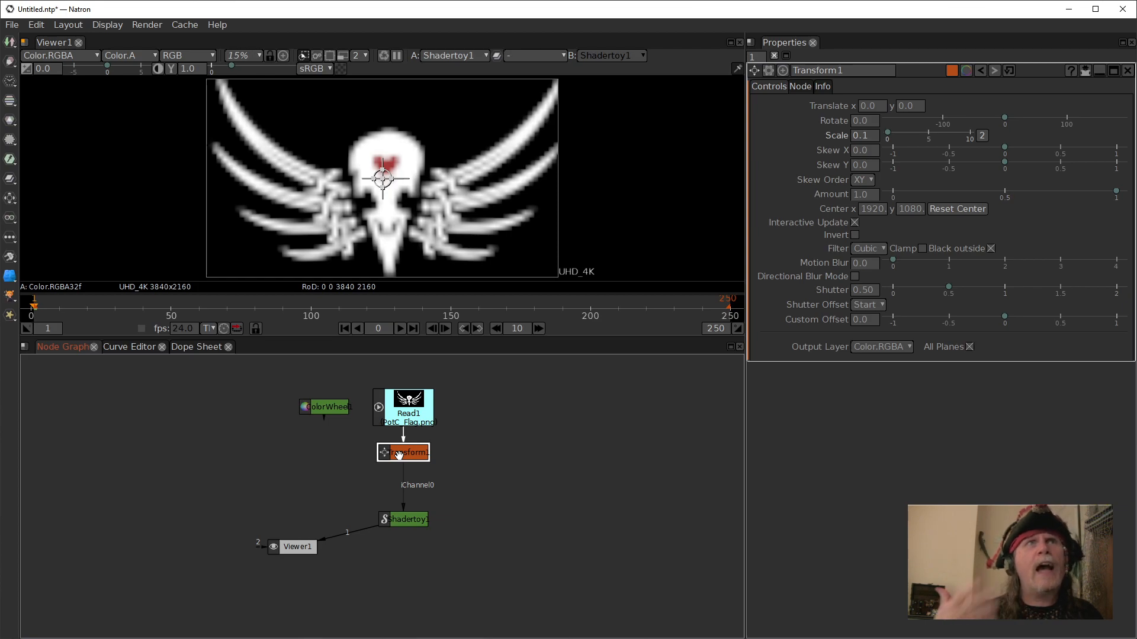
pyautogui.click(859, 137)
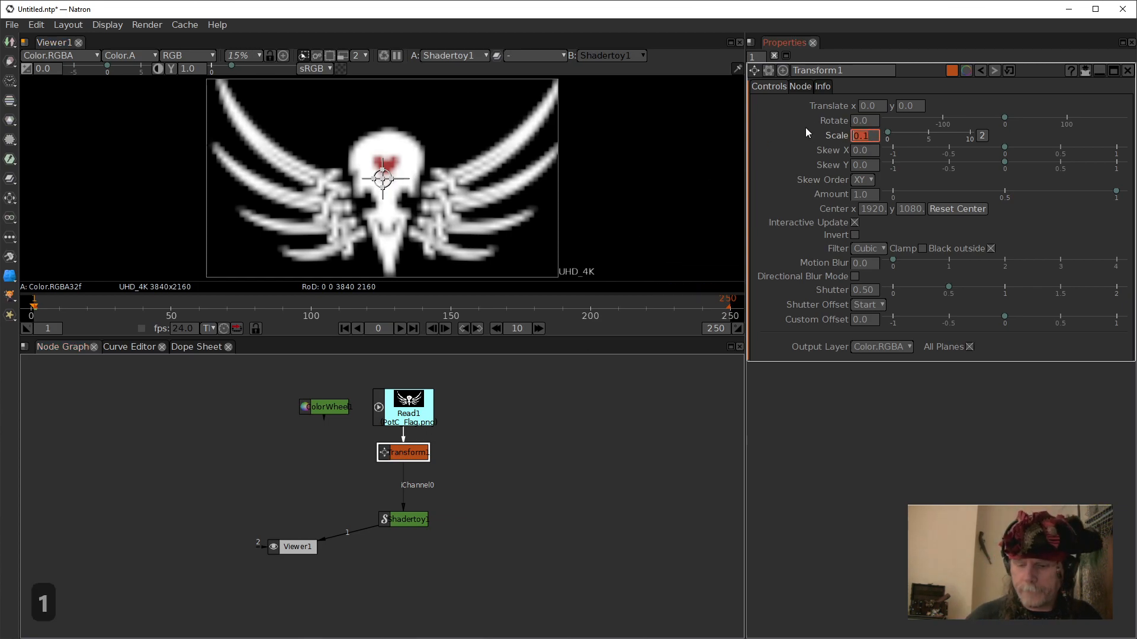
pyautogui.write('1')
pyautogui.press('Return')
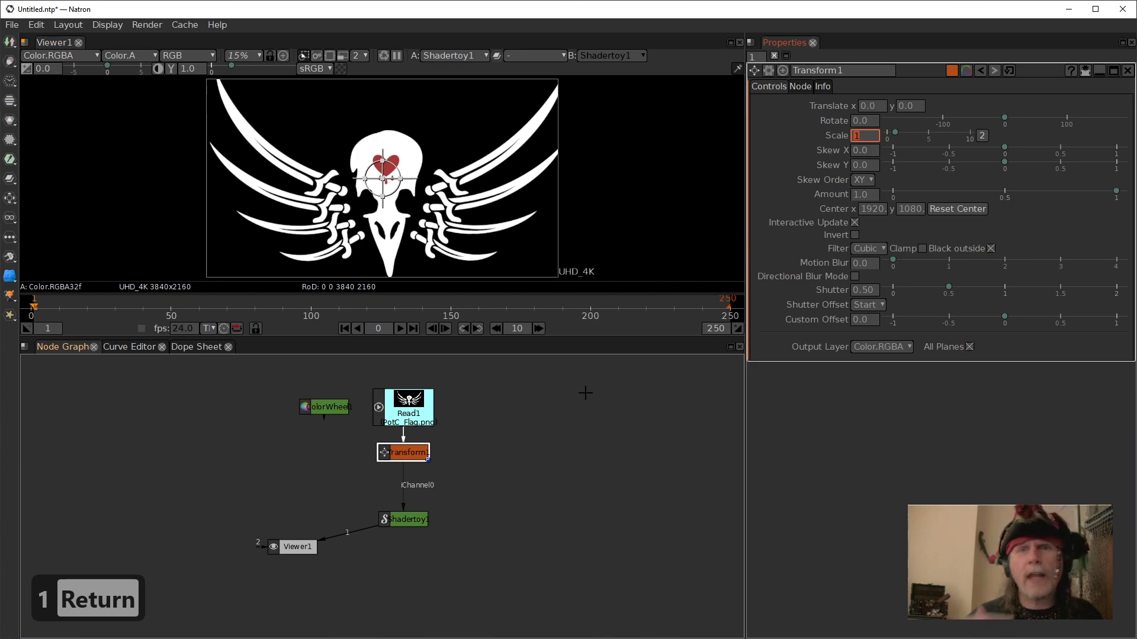
# - Add an unconnected Constant node and place it to the right of Read1
pyautogui.click(510, 430)
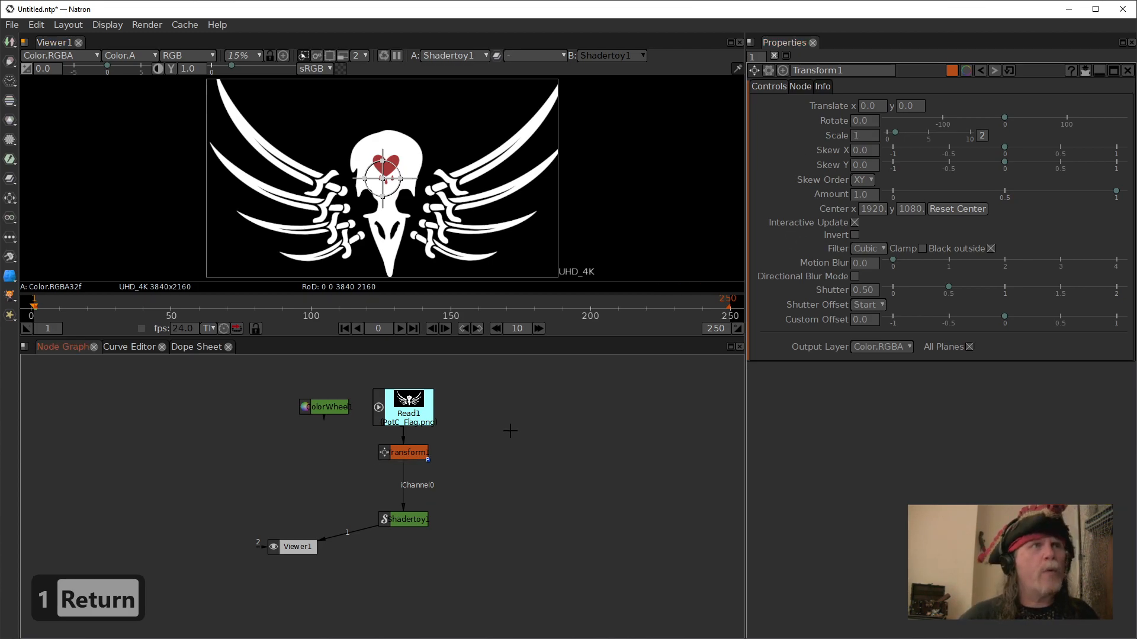
pyautogui.press('Tab')
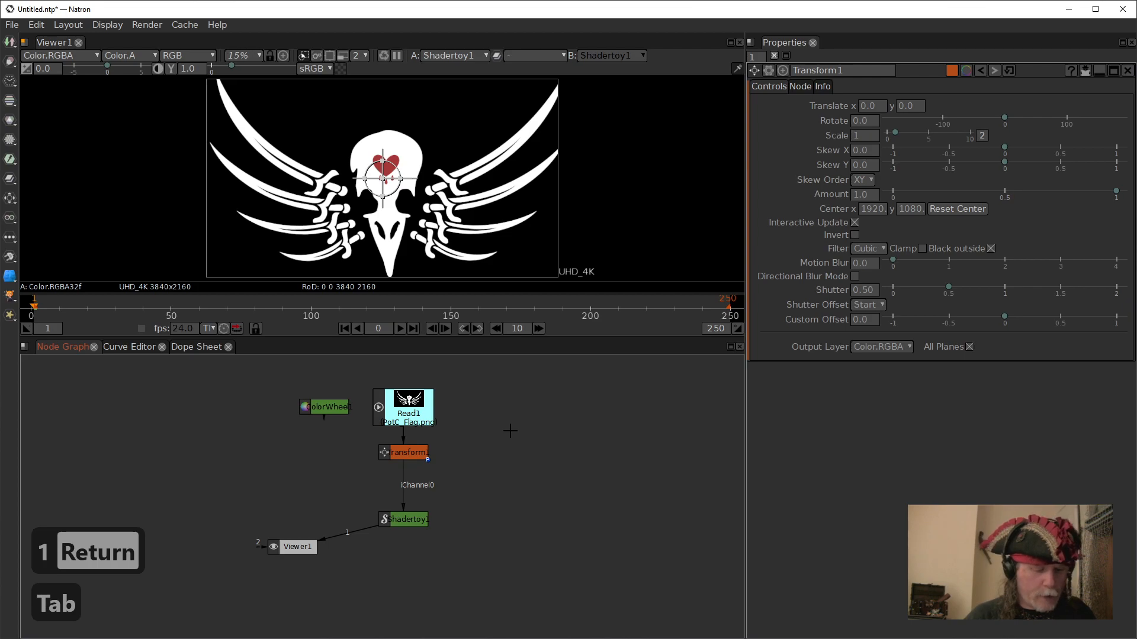
pyautogui.write('const')
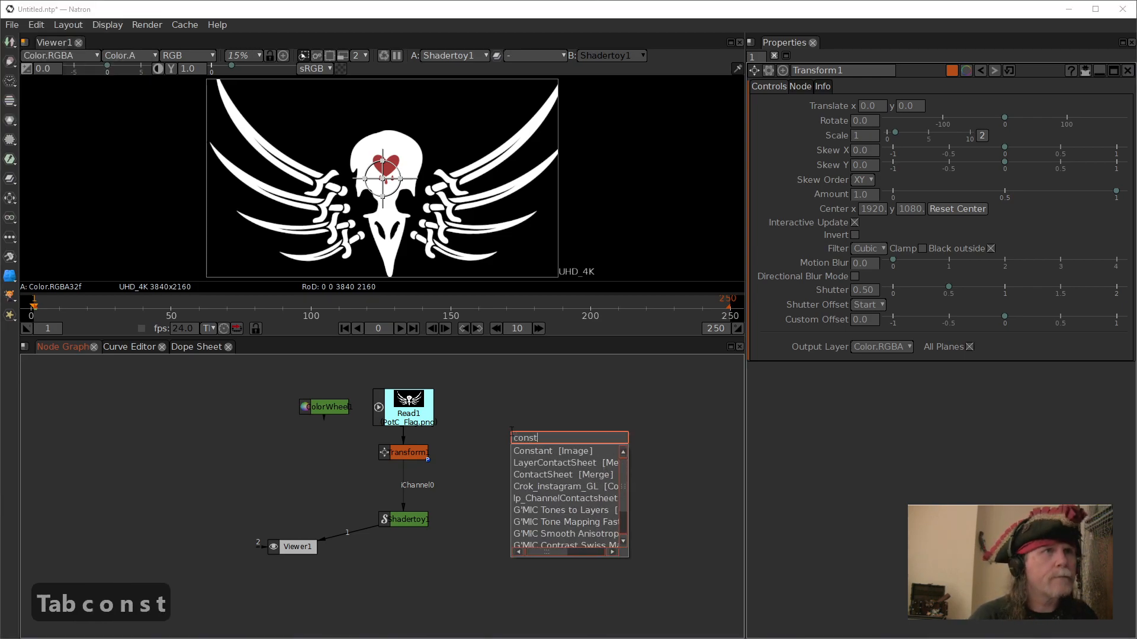
pyautogui.click(560, 452)
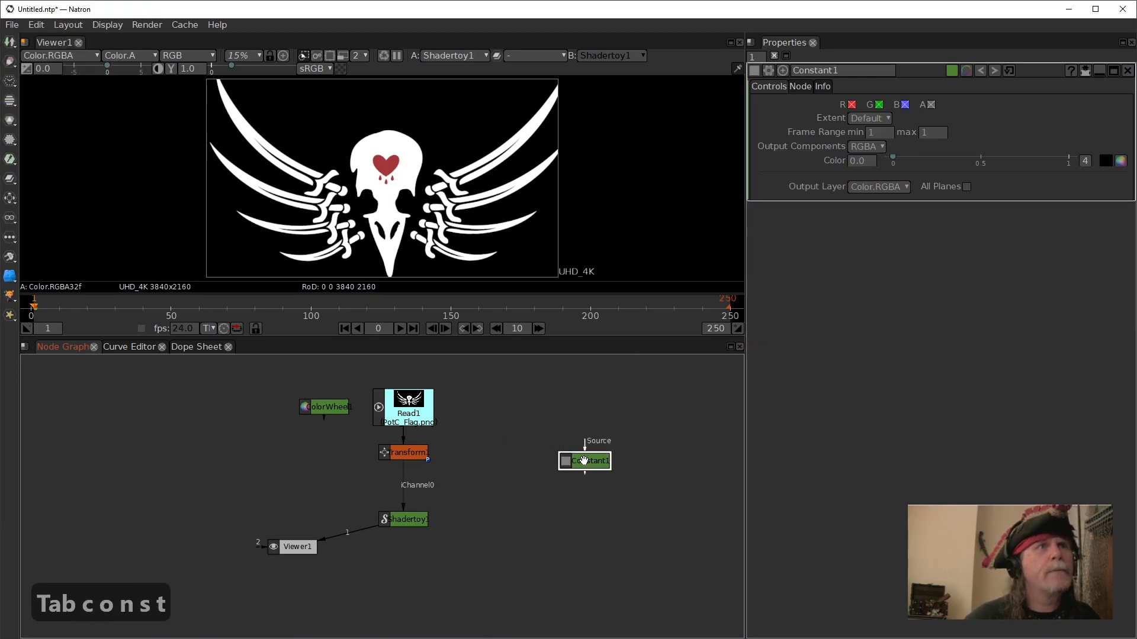
pyautogui.moveTo(584, 459); pyautogui.dragTo(518, 398)
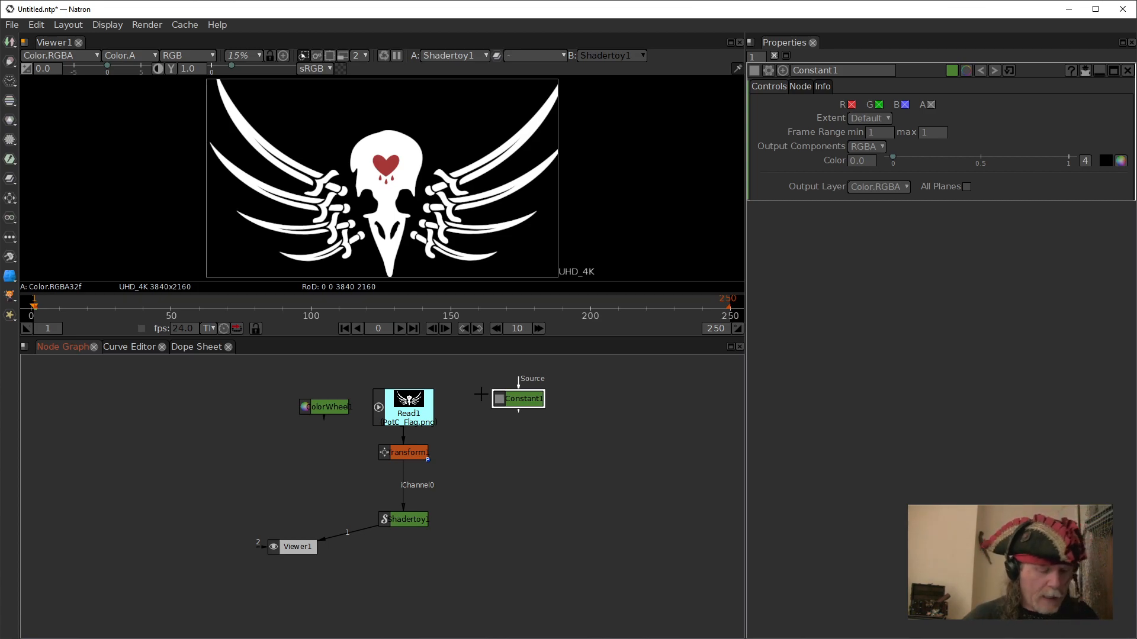
pyautogui.moveTo(528, 404); pyautogui.dragTo(528, 404)
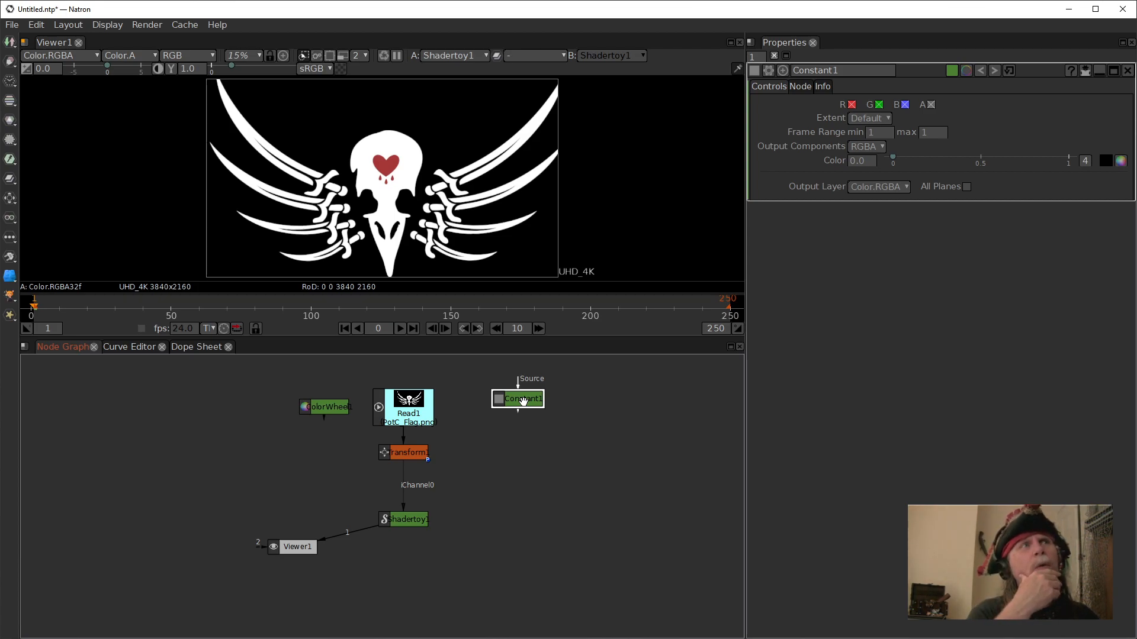
# - Insert a Merge node between Transform1 and Shadertoy1, connect its A input to Constant1, and place Constant1 beside it
pyautogui.click(406, 455)
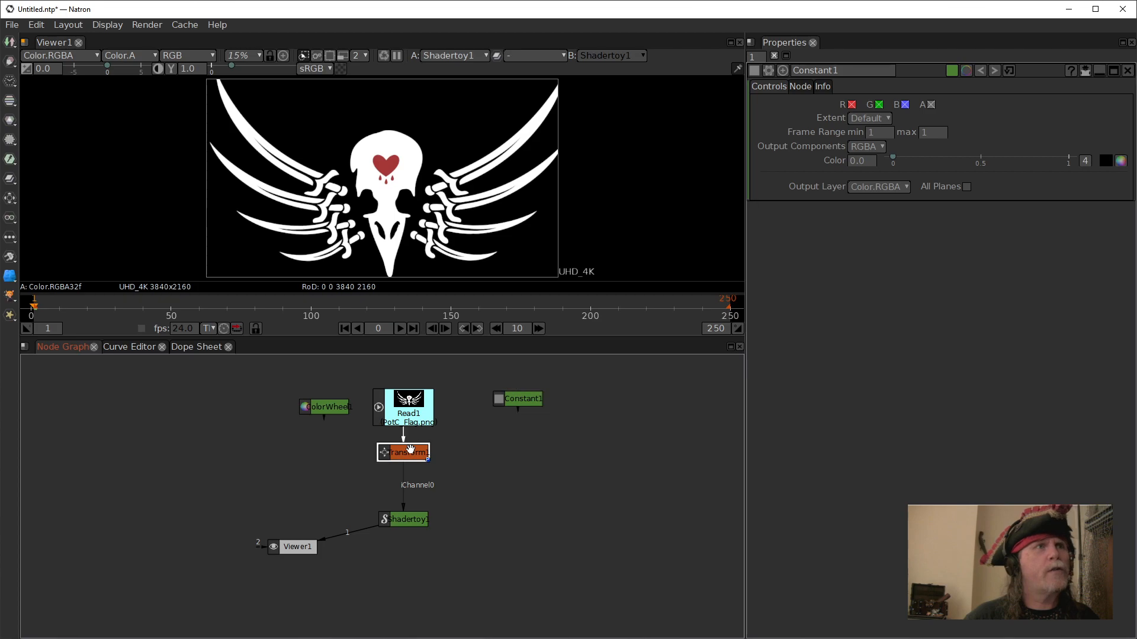
pyautogui.moveTo(410, 459); pyautogui.dragTo(410, 457)
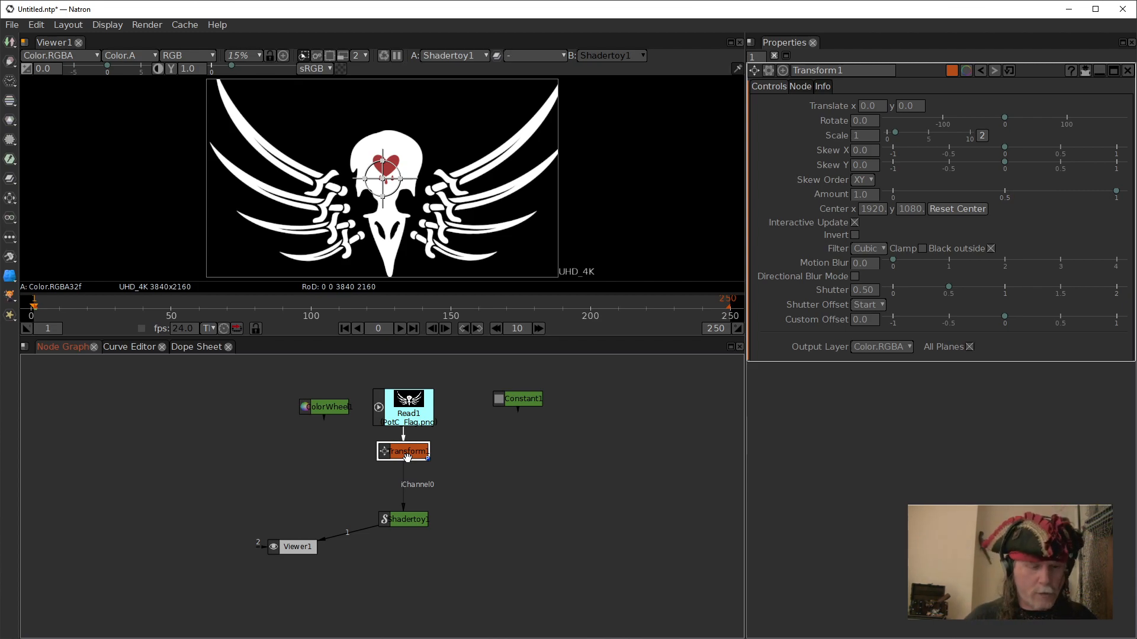
pyautogui.click(519, 403)
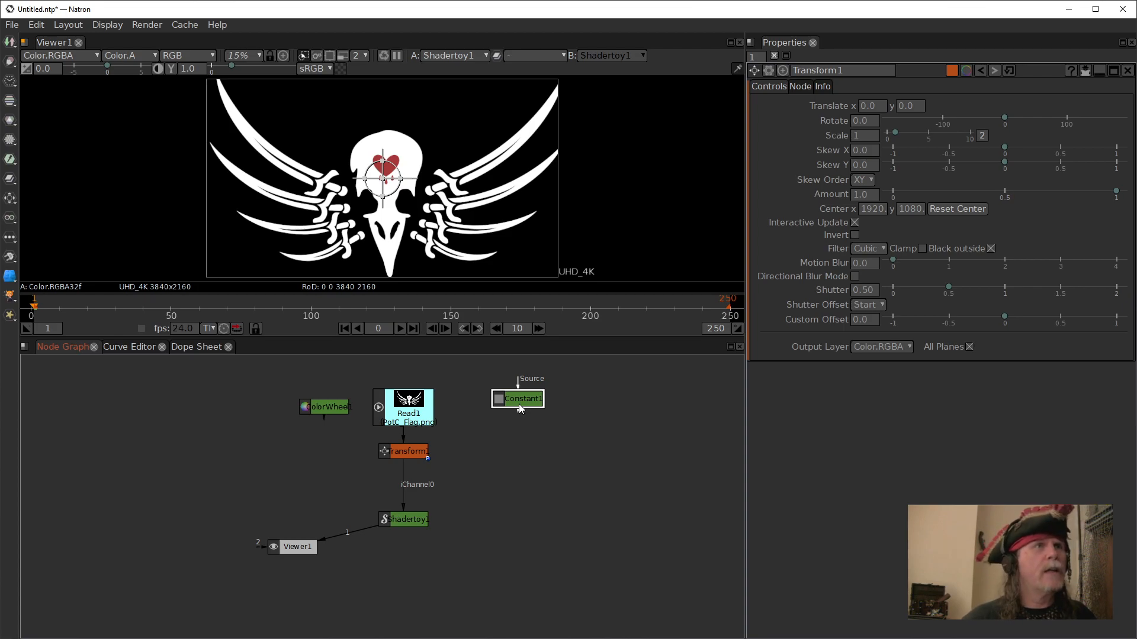
pyautogui.click(394, 453)
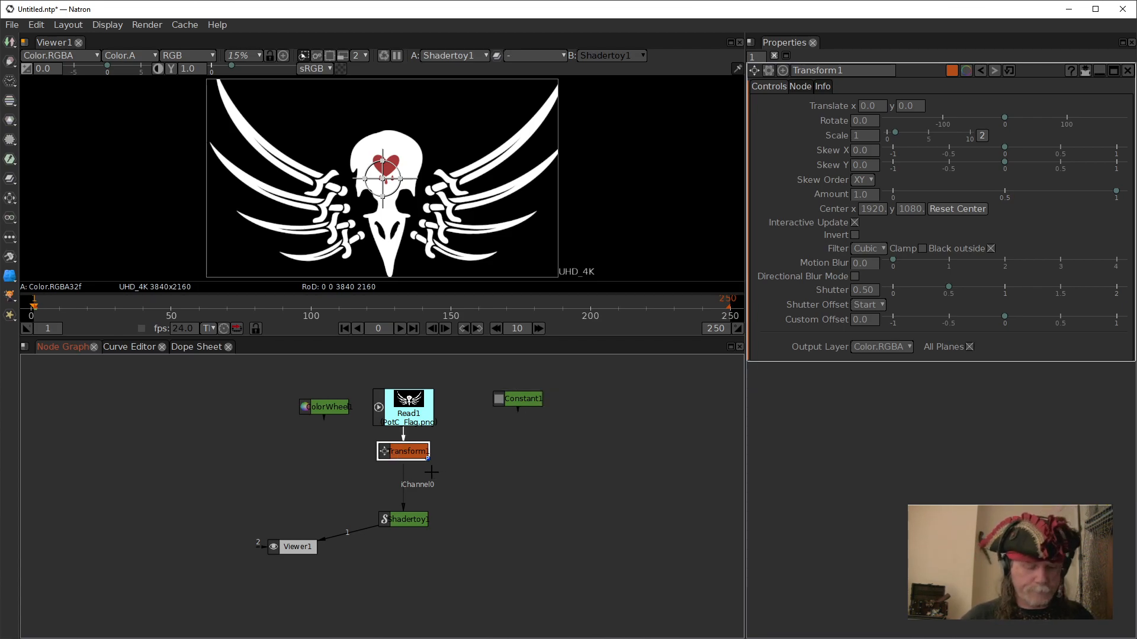
pyautogui.press('m')
pyautogui.moveTo(394, 468); pyautogui.dragTo(522, 489)
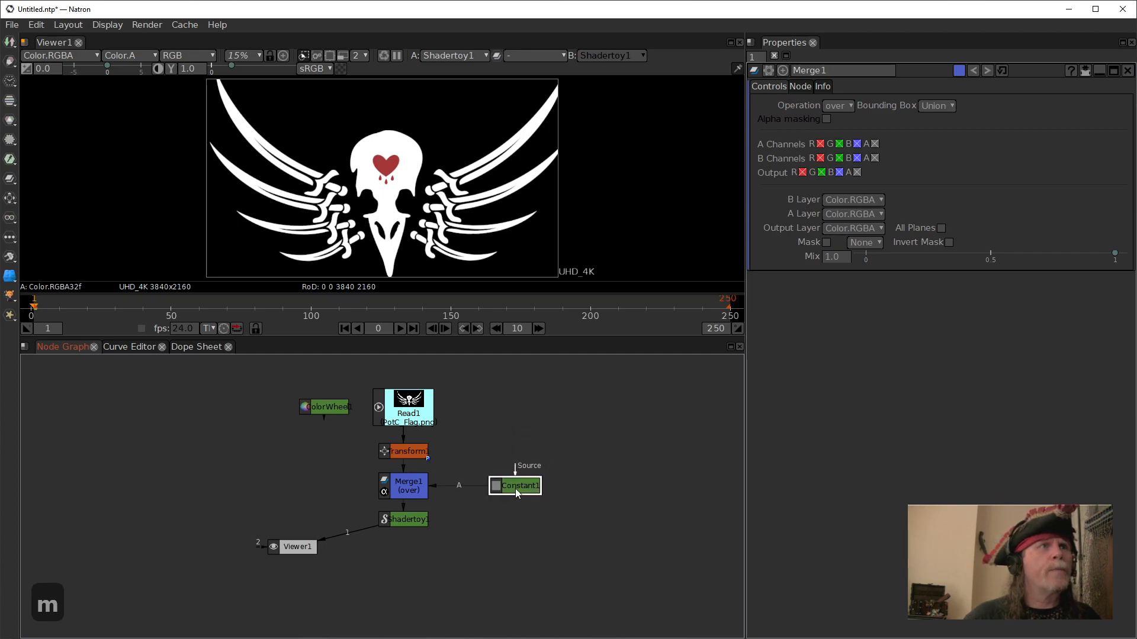
# - Expand Constant1's Color into separate channels and set its alpha to 1
pyautogui.doubleClick(531, 489)
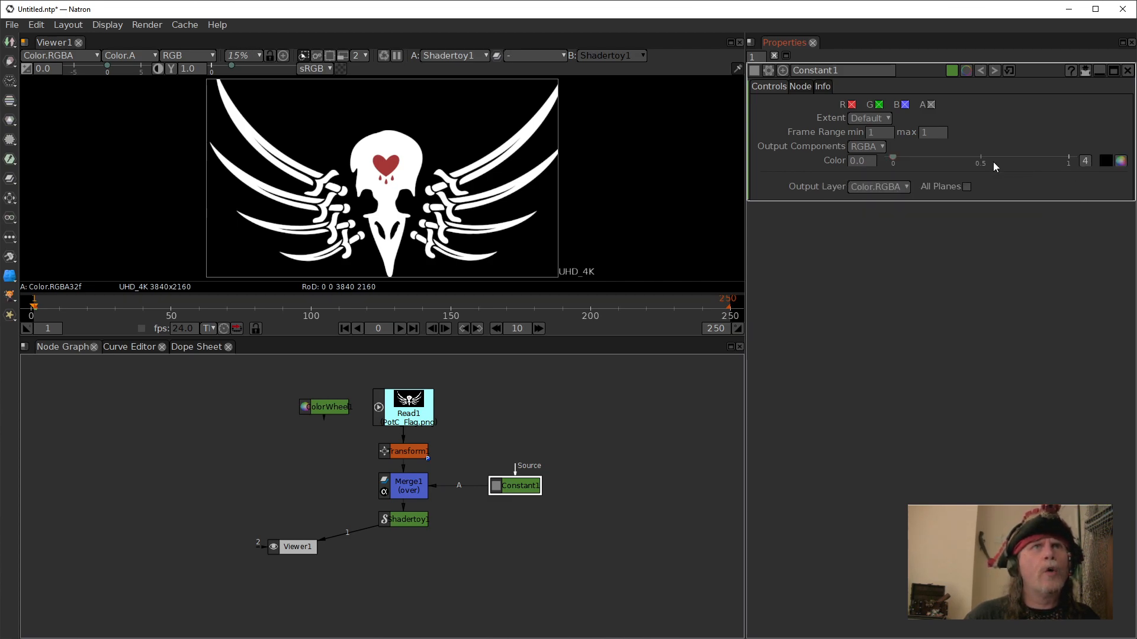
pyautogui.click(1084, 161)
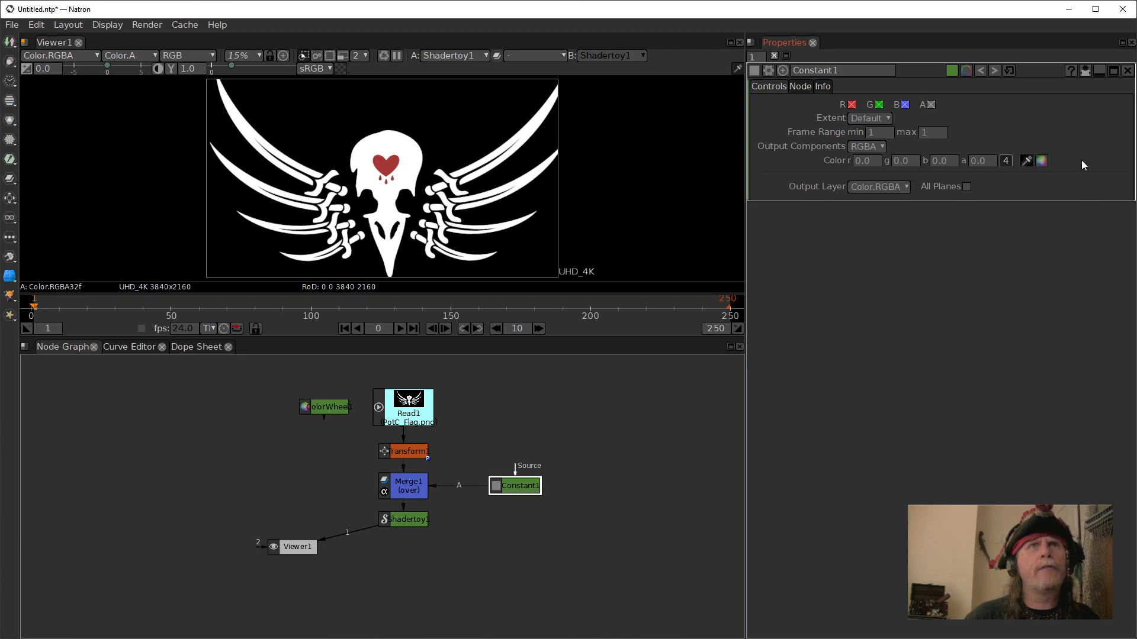
pyautogui.write('1')
pyautogui.press('Return')
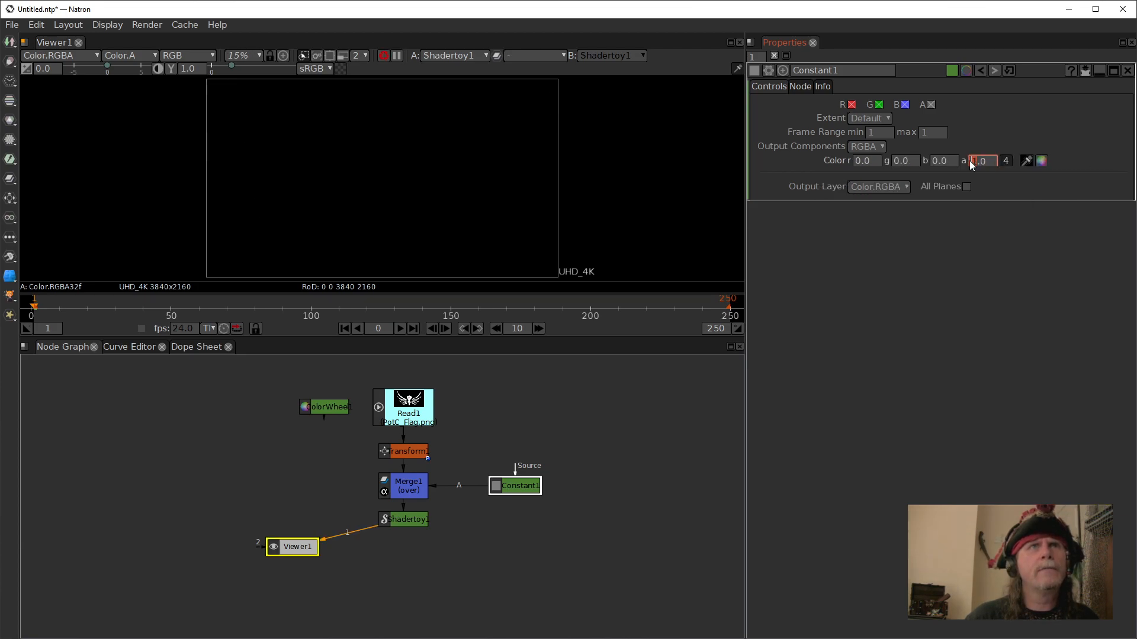
# - Show Merge1 in the viewer and set its Mix to 0.1
pyautogui.click(409, 486)
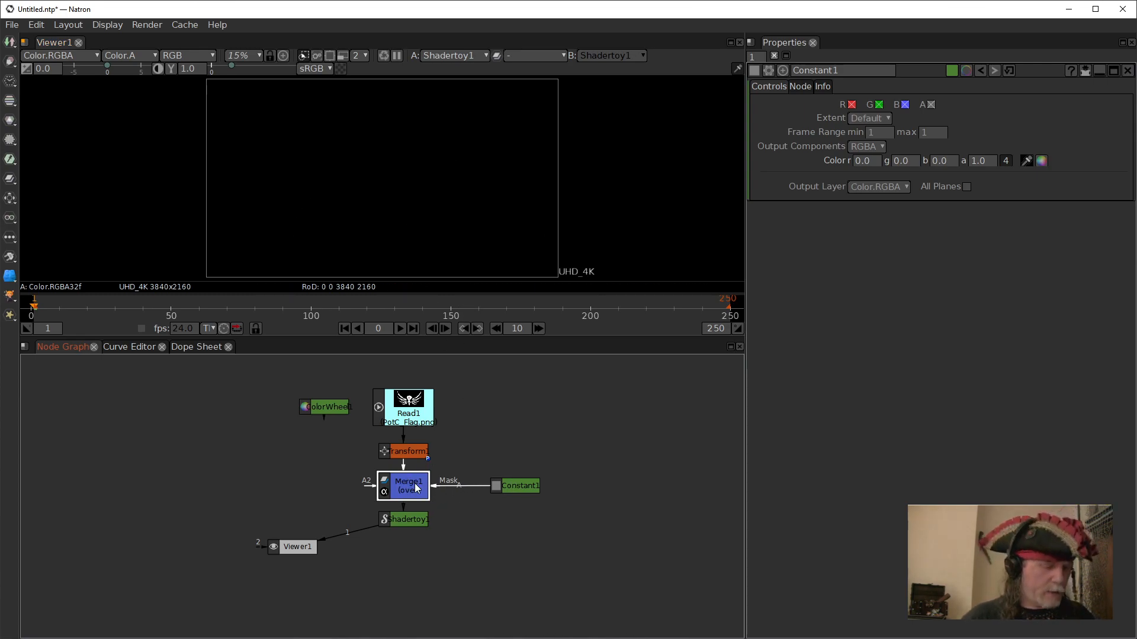
pyautogui.press('1')
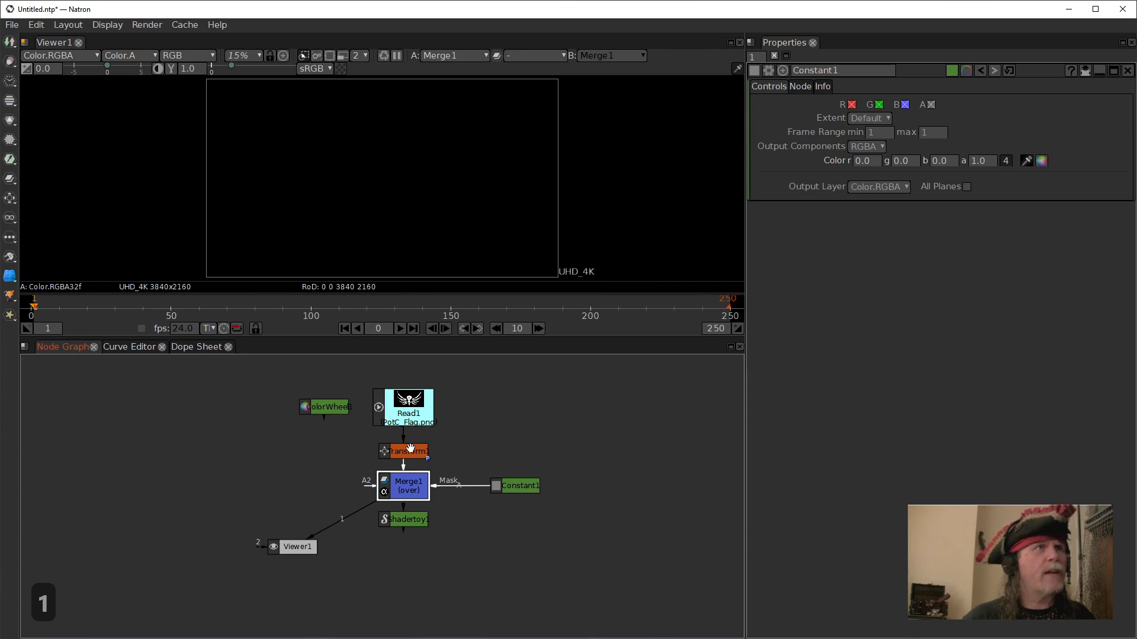
pyautogui.doubleClick(412, 486)
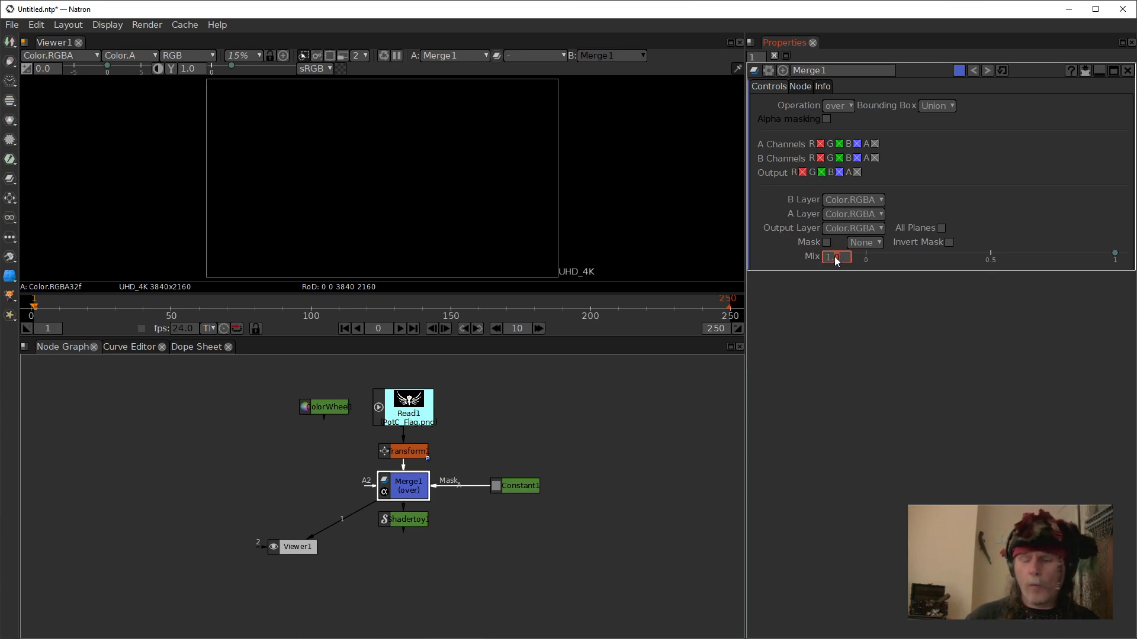
pyautogui.moveTo(839, 261); pyautogui.dragTo(816, 256)
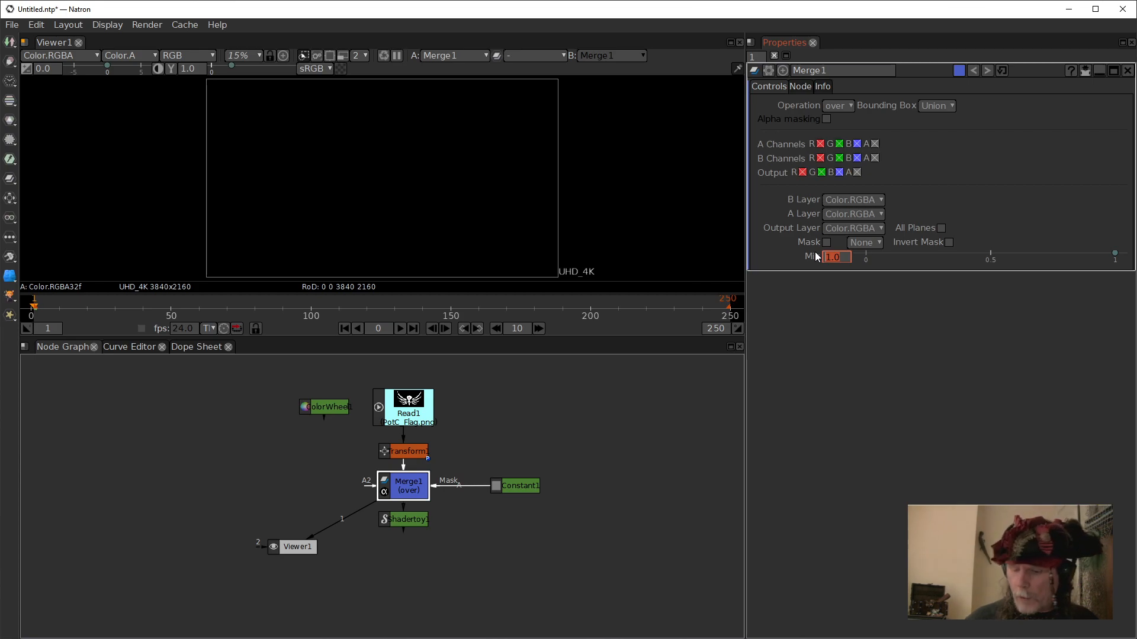
pyautogui.write('.1')
pyautogui.press('Return')
# - Raise Merge1's Mix gradually to 0.9
pyautogui.click(832, 260)
pyautogui.scroll(6, 830, 258)
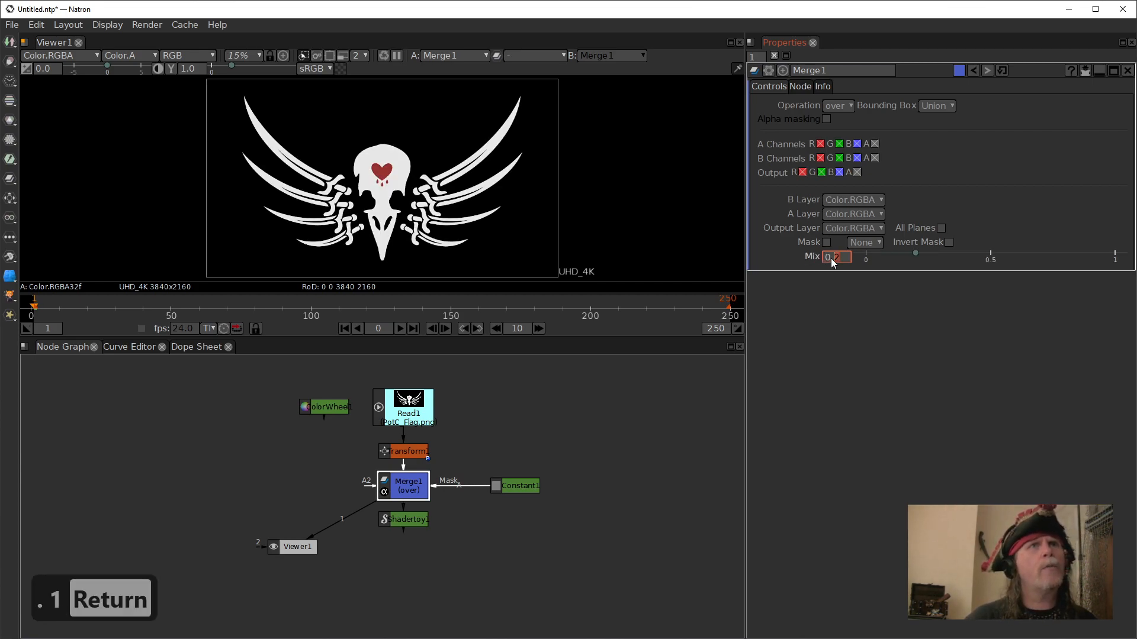
pyautogui.scroll(1, 830, 258)
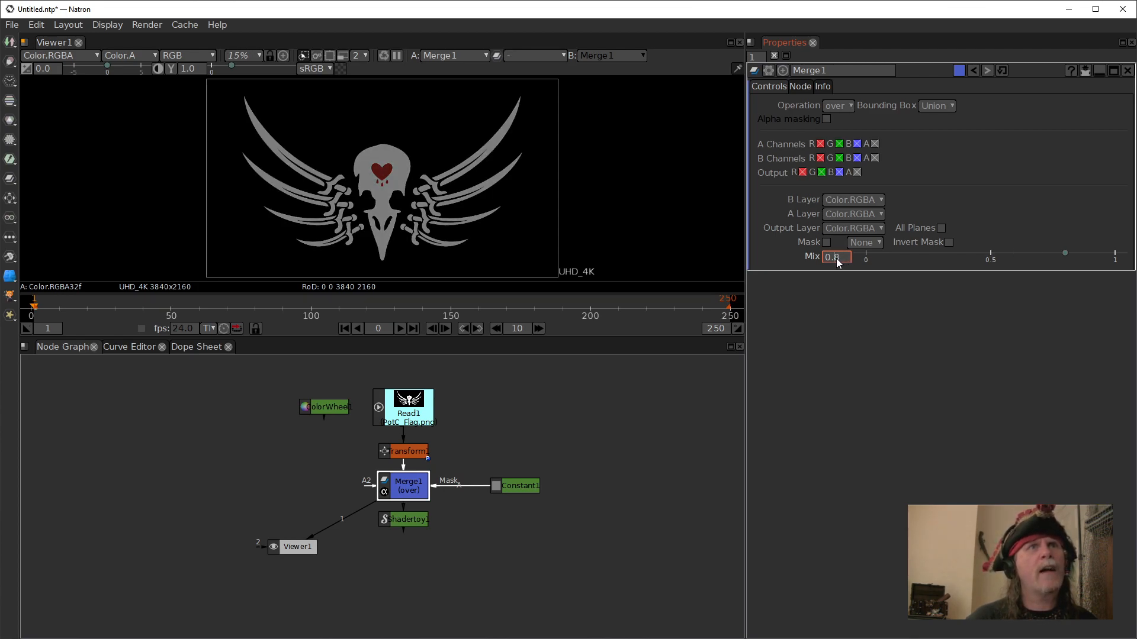
pyautogui.scroll(1, 839, 258)
pyautogui.click(590, 424)
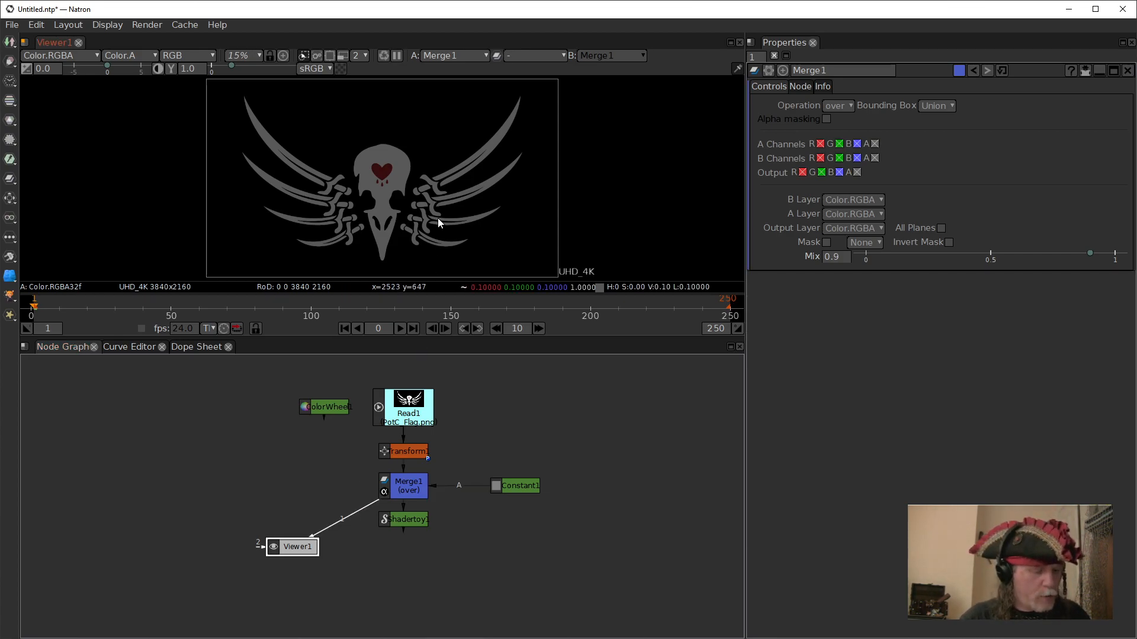
# - Inspect Merge1's alpha channel in the viewer and return to the RGB display
pyautogui.press('a')
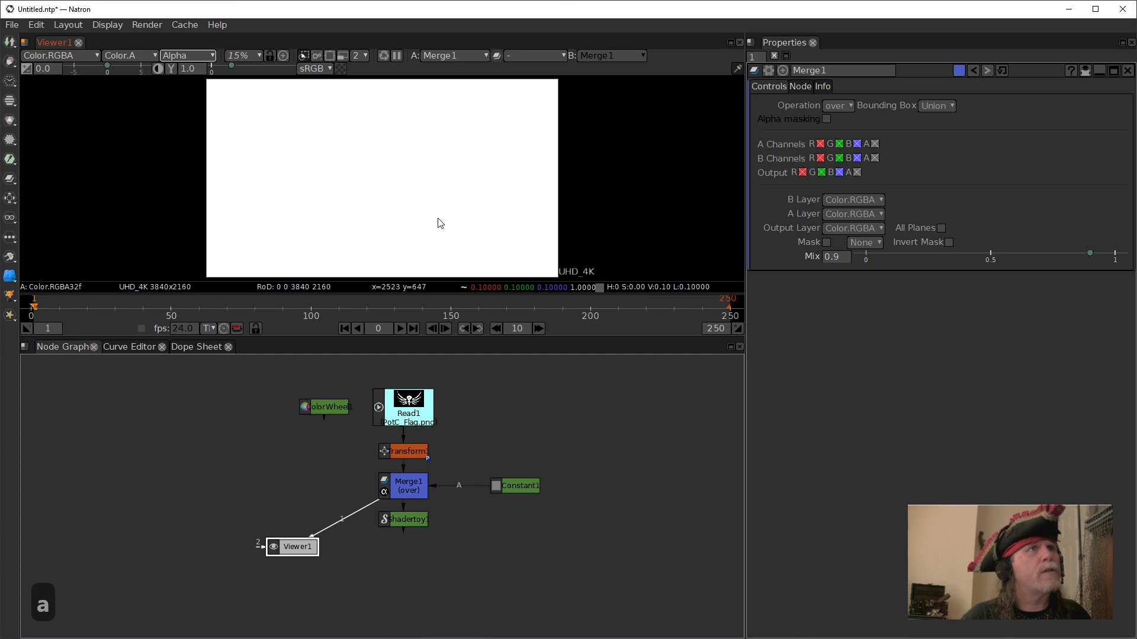
pyautogui.doubleClick(848, 256)
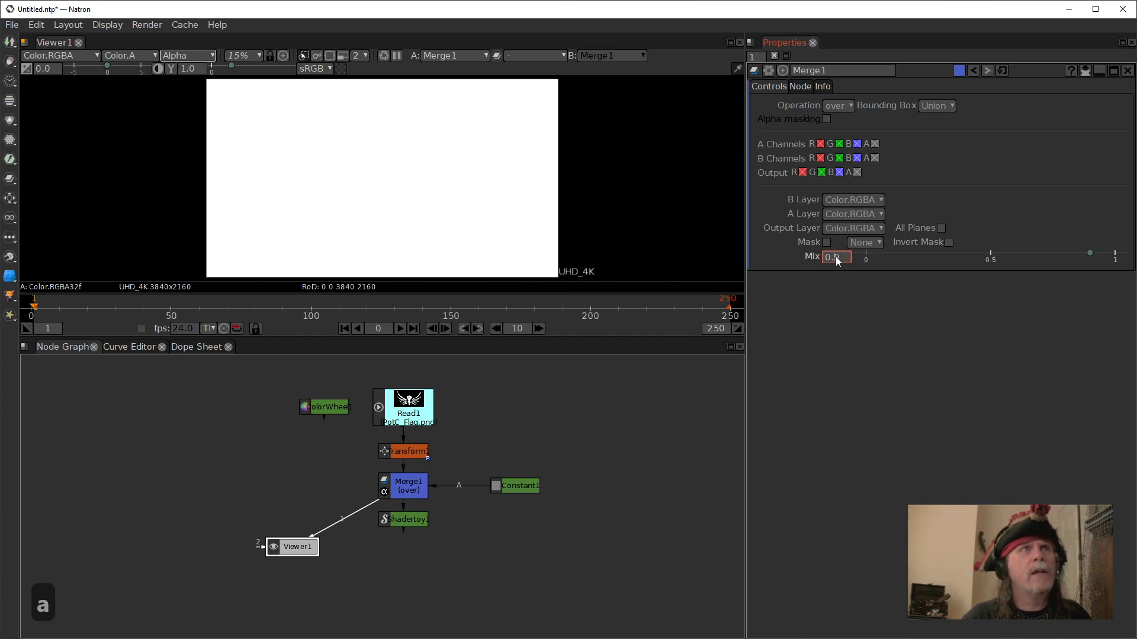
pyautogui.scroll(-1, 835, 257)
pyautogui.scroll(3, 834, 257)
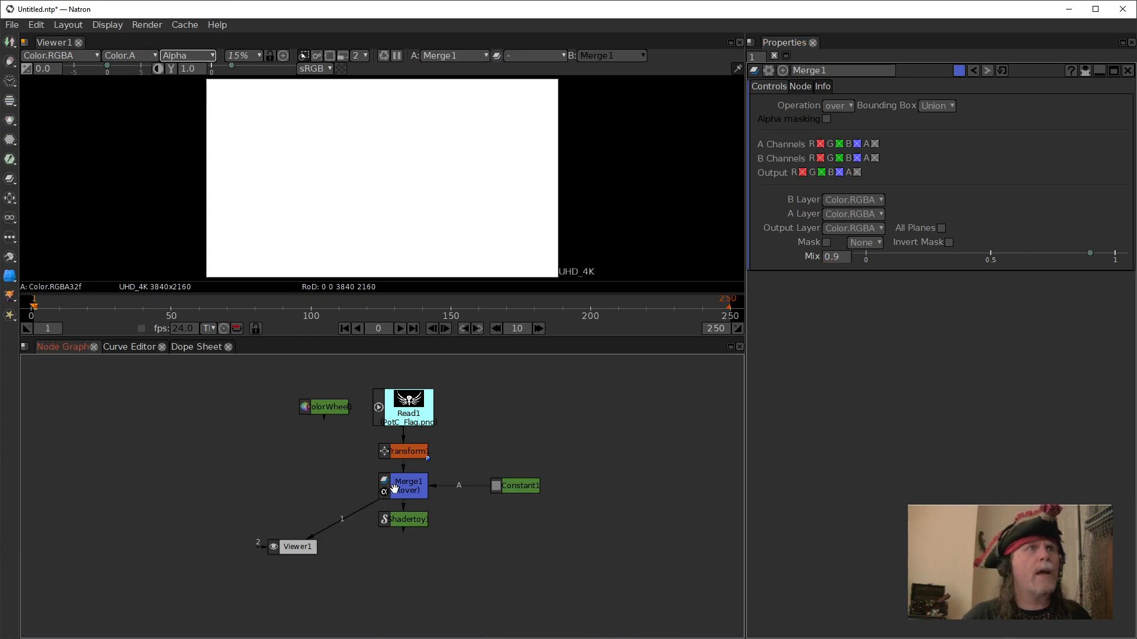
pyautogui.press('a')
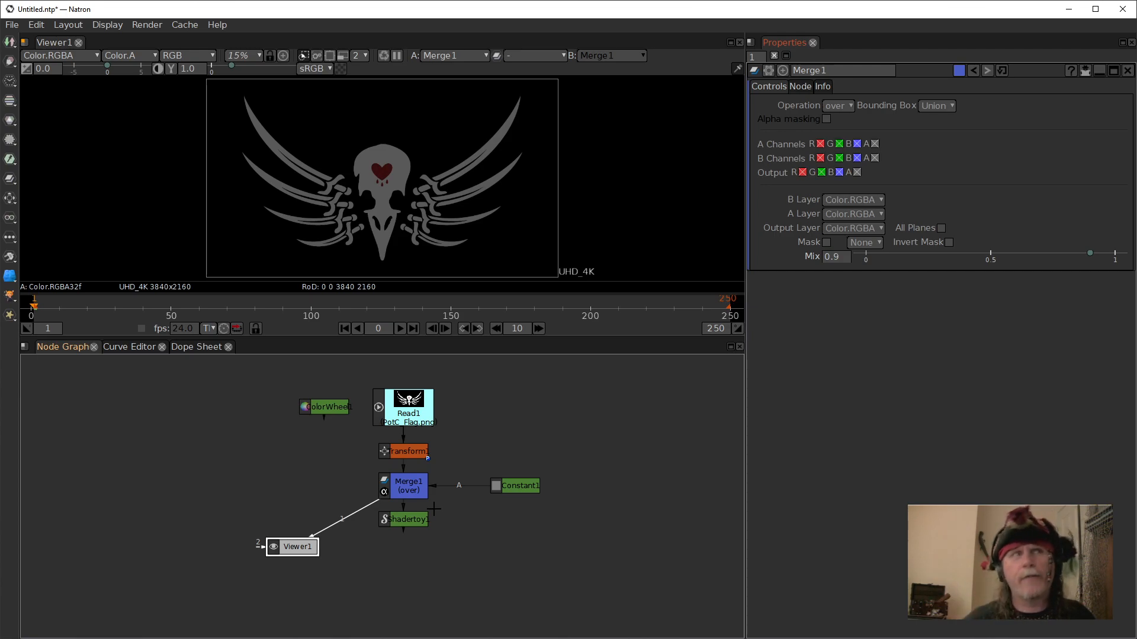
# - Show Shadertoy1 in the viewer and set Transform1's Scale to 0.75
pyautogui.click(408, 520)
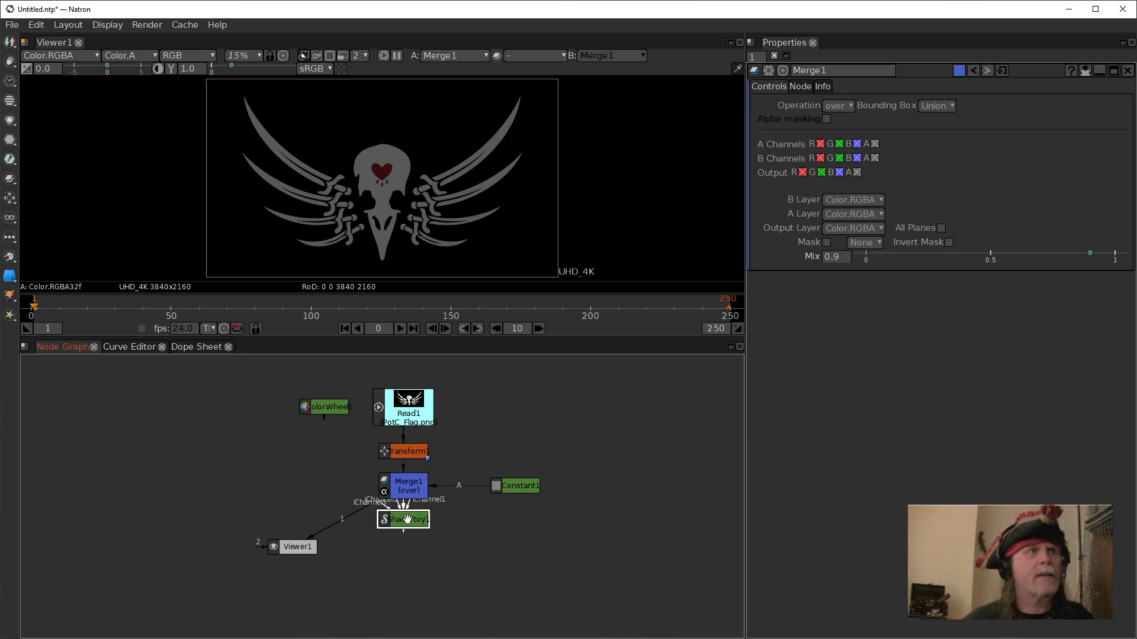
pyautogui.press('1')
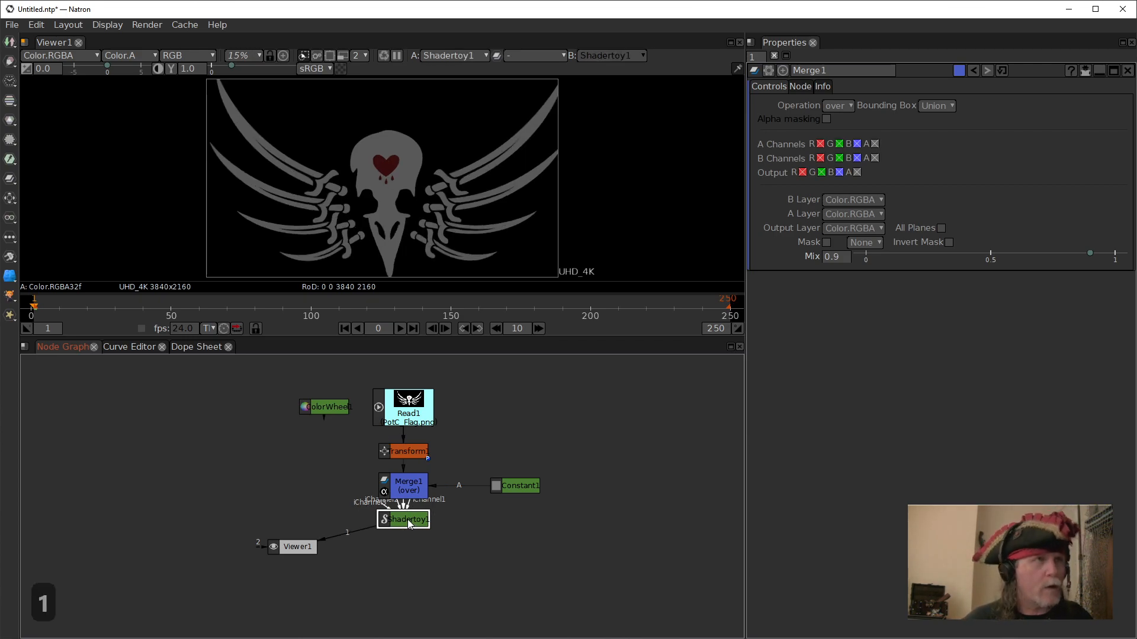
pyautogui.click(412, 457)
pyautogui.doubleClick(413, 453)
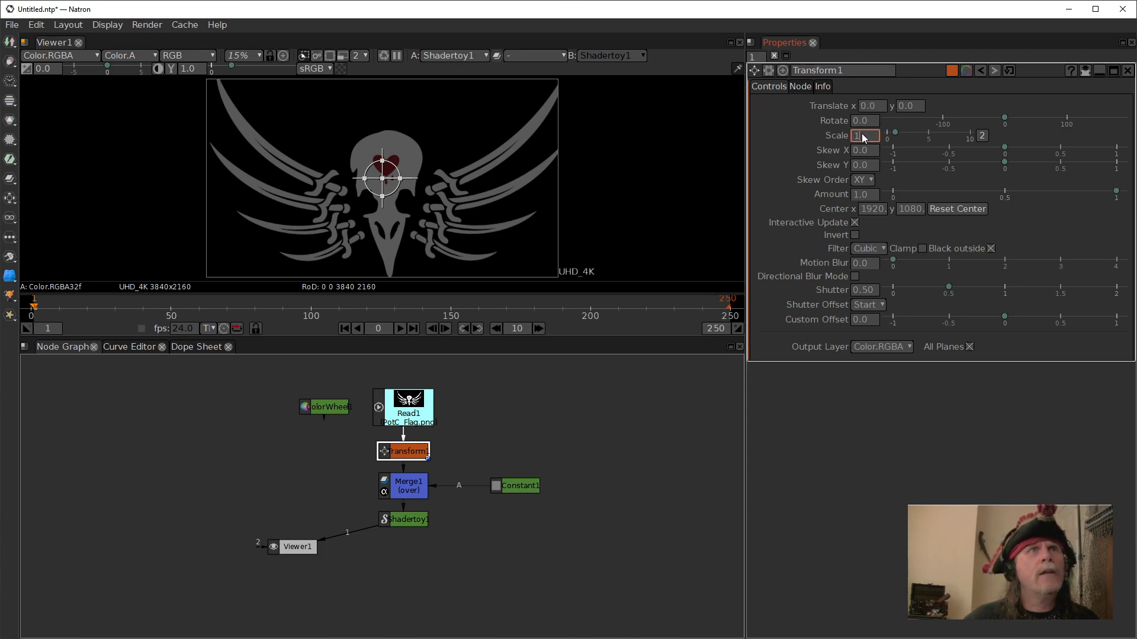
pyautogui.scroll(-2, 862, 136)
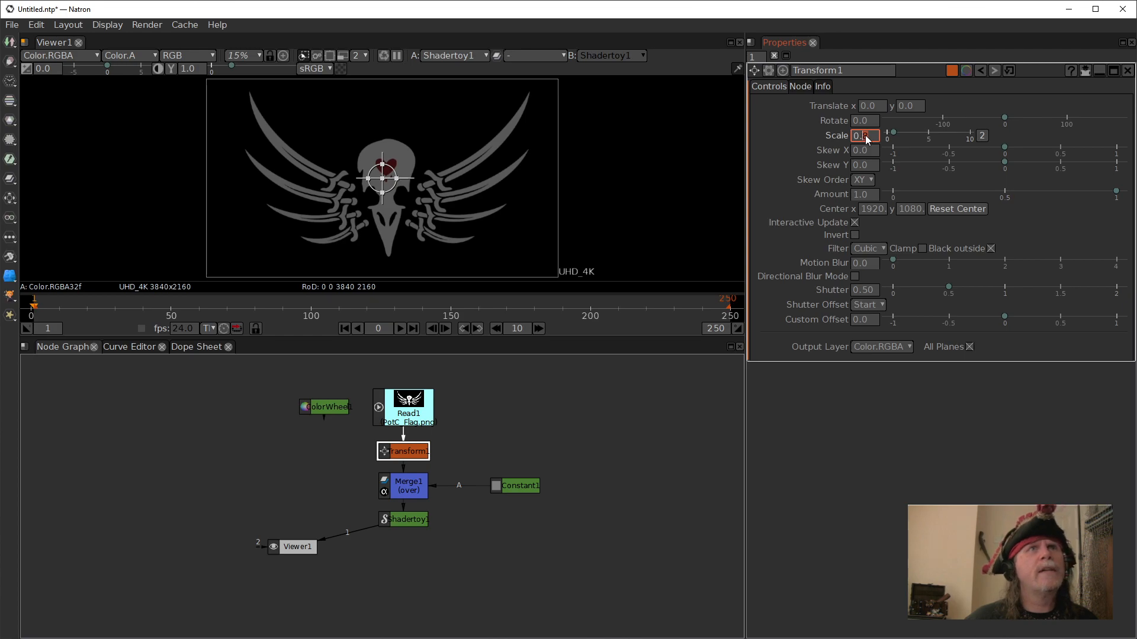
pyautogui.write('75')
pyautogui.press('Return')
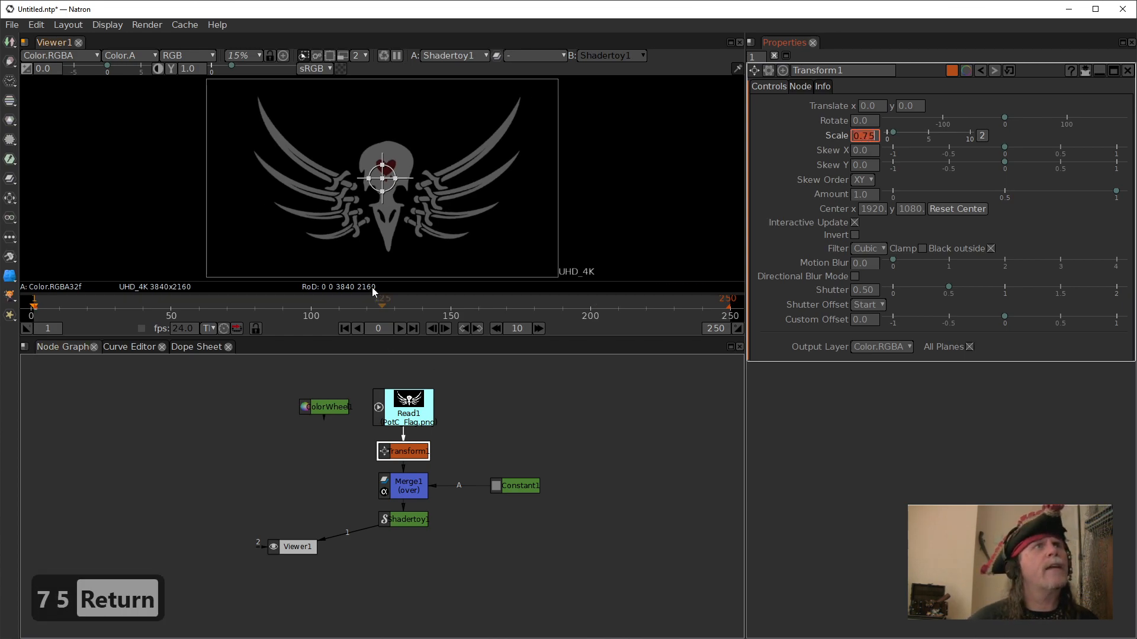
pyautogui.click(651, 544)
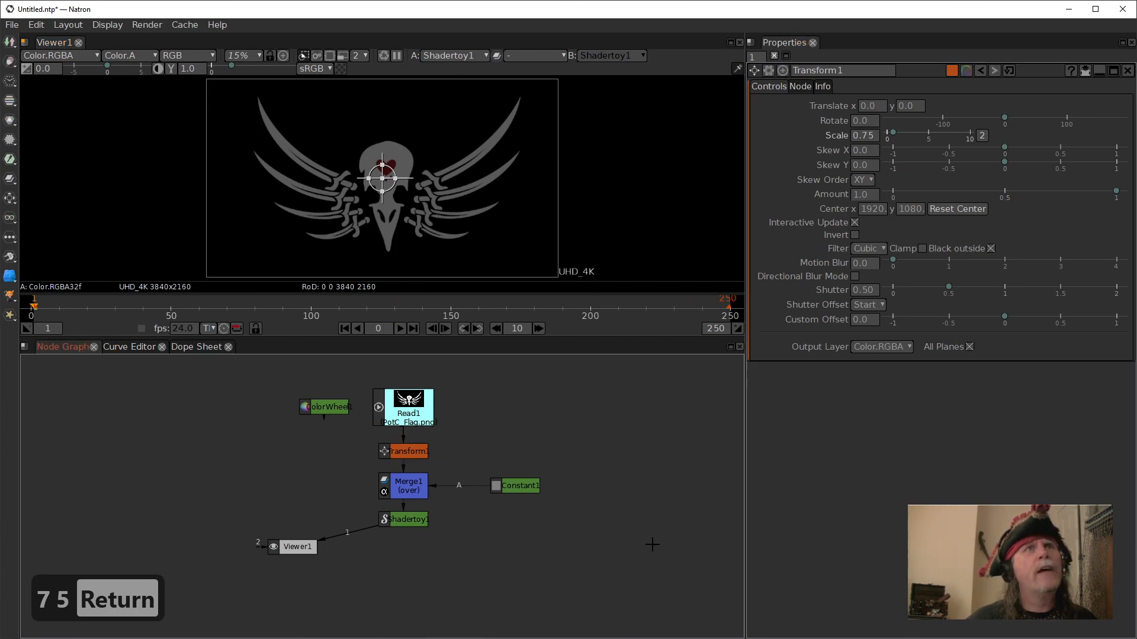
# - Connect Transform1's Source input to ColorWheel1 in place of Read1
pyautogui.click(421, 522)
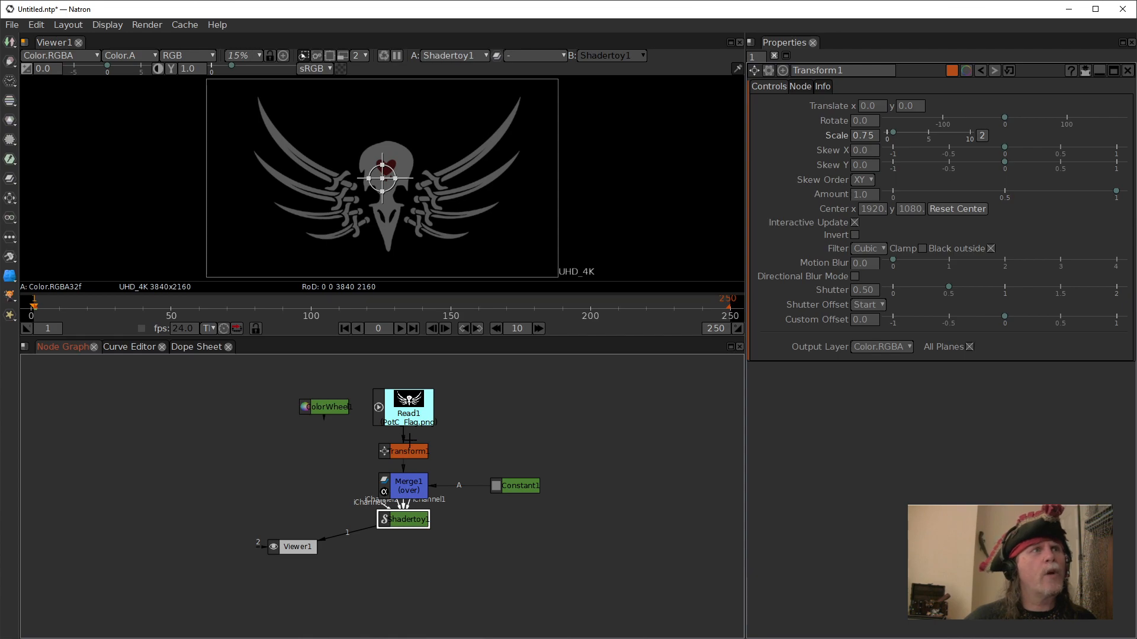
pyautogui.moveTo(404, 441); pyautogui.dragTo(330, 414)
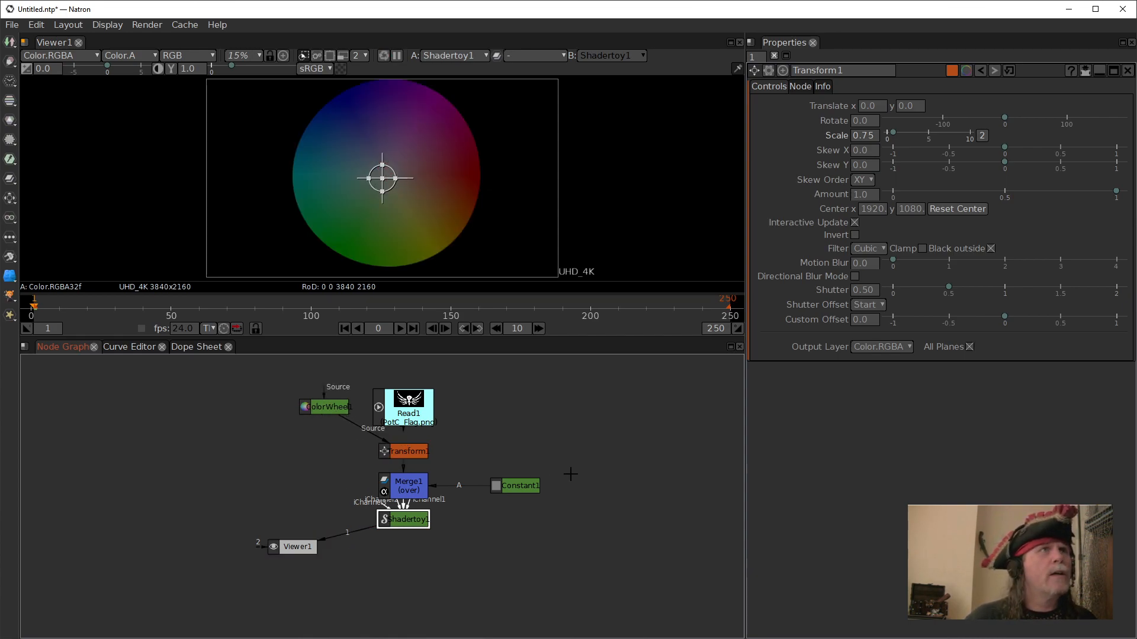
pyautogui.click(778, 114)
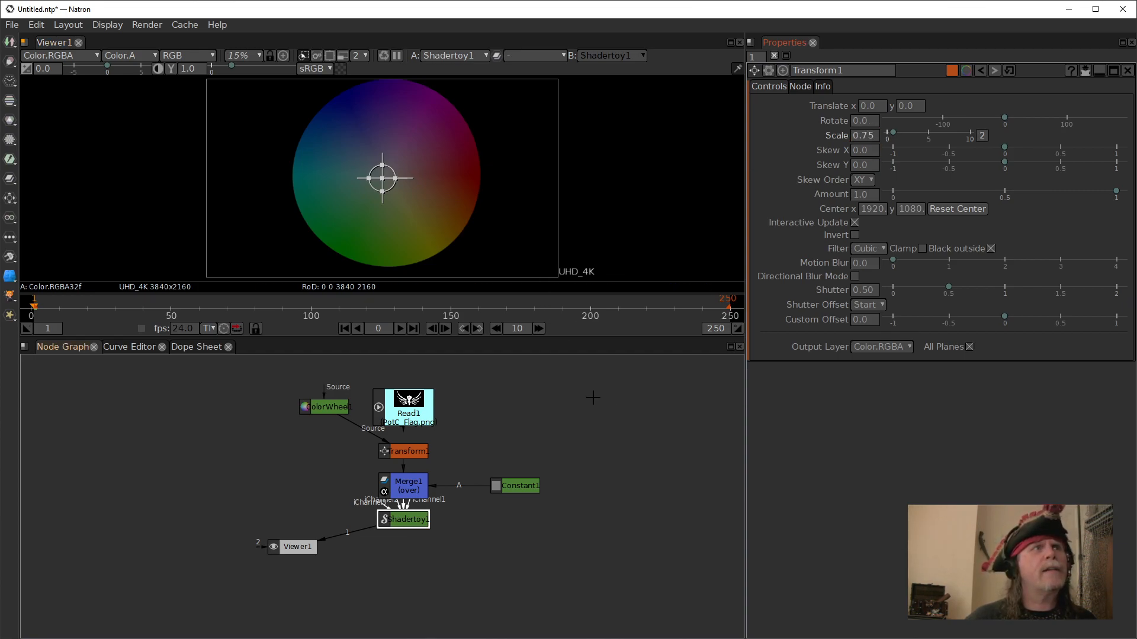
# - Lower Transform1's Translate y gradually to -40 to center the color wheel vertically in the frame
pyautogui.click(413, 452)
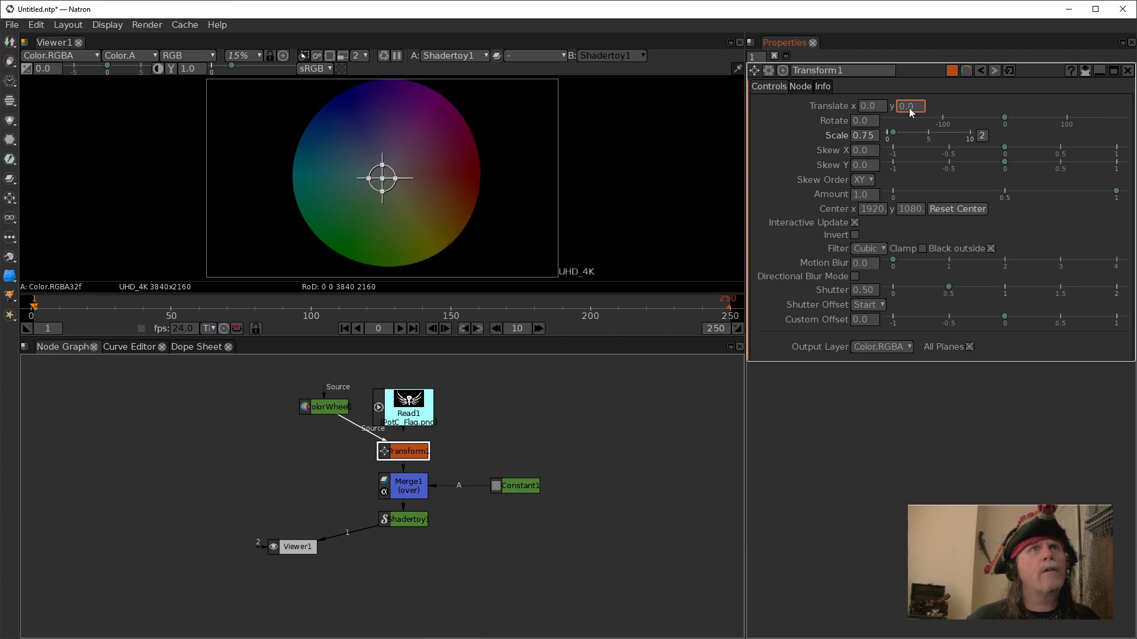
pyautogui.write('3')
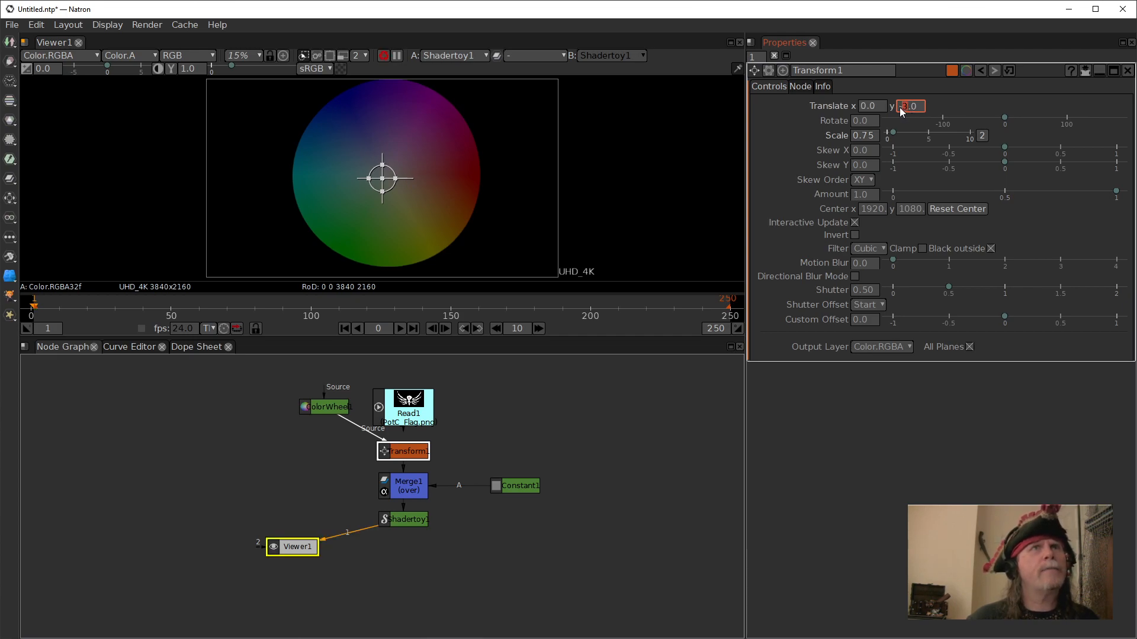
pyautogui.scroll(-16, 900, 108)
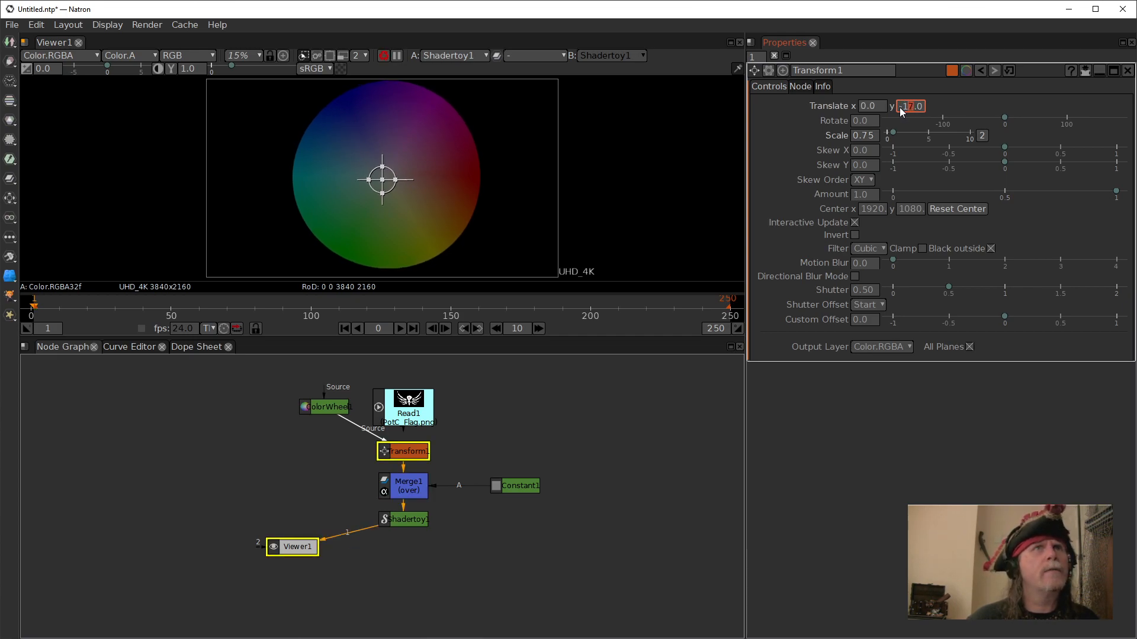
pyautogui.scroll(-15, 899, 108)
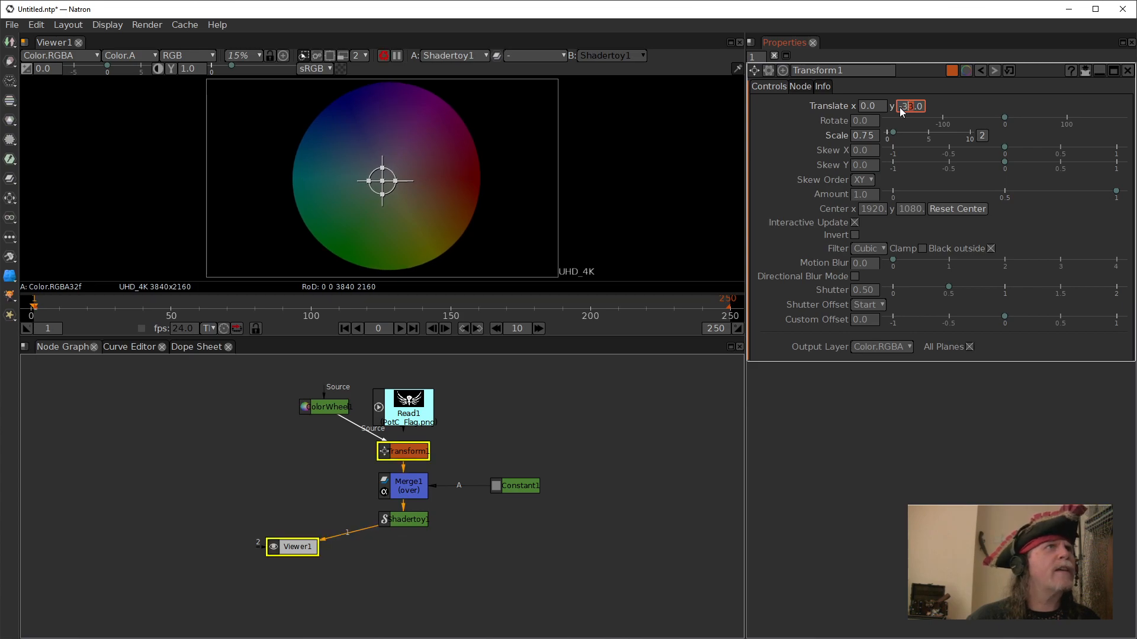
pyautogui.scroll(-3, 900, 107)
pyautogui.scroll(-3, 900, 108)
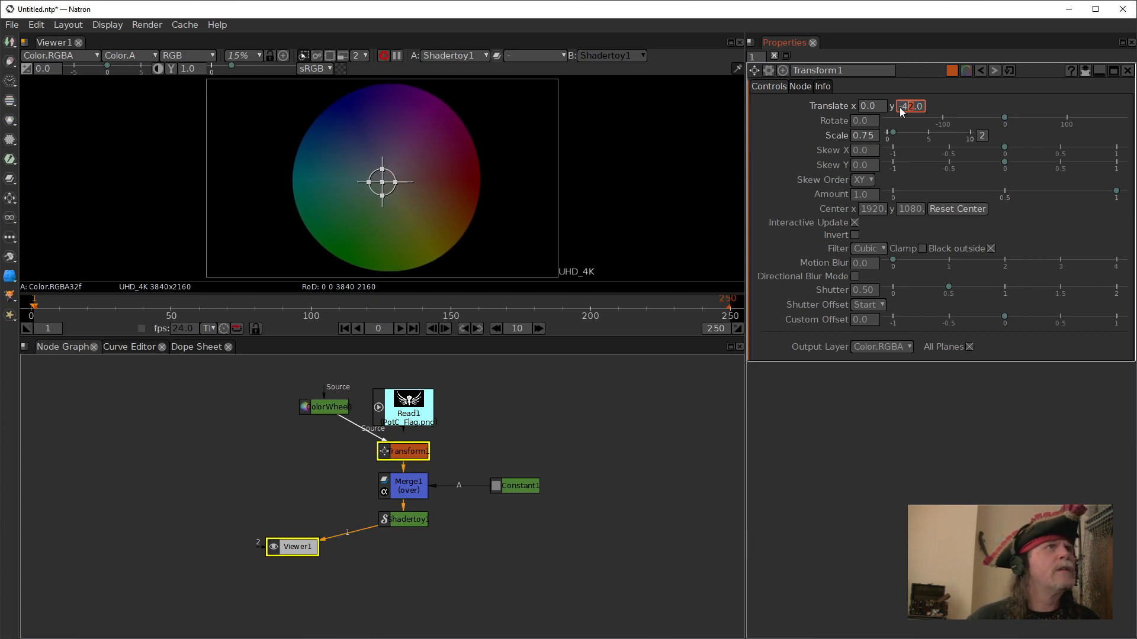
pyautogui.scroll(1, 900, 108)
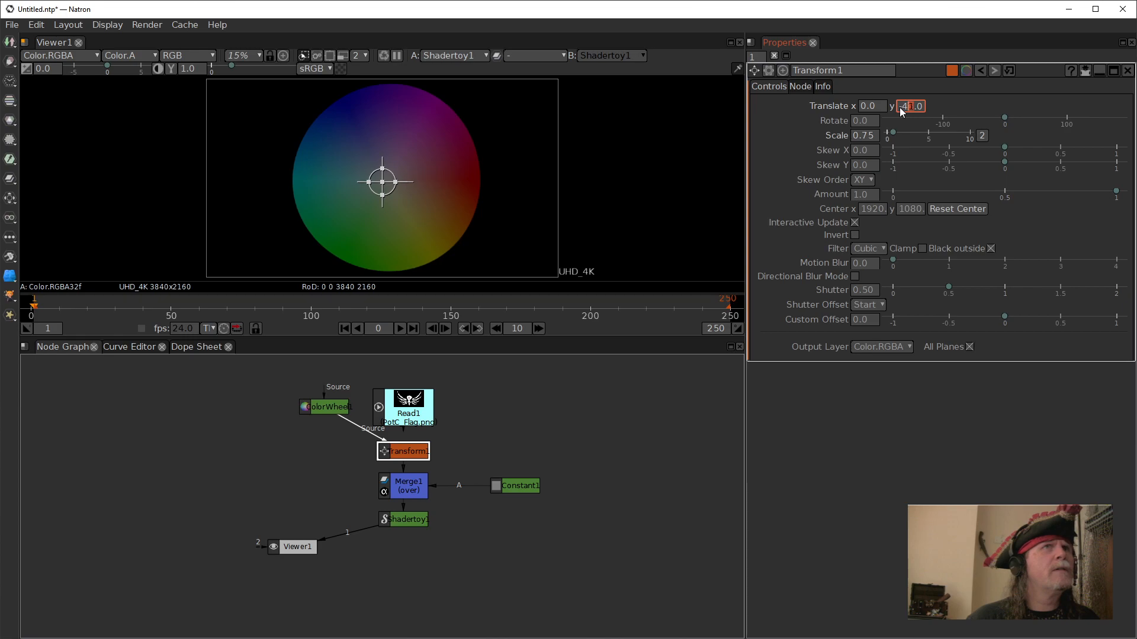
pyautogui.click(616, 548)
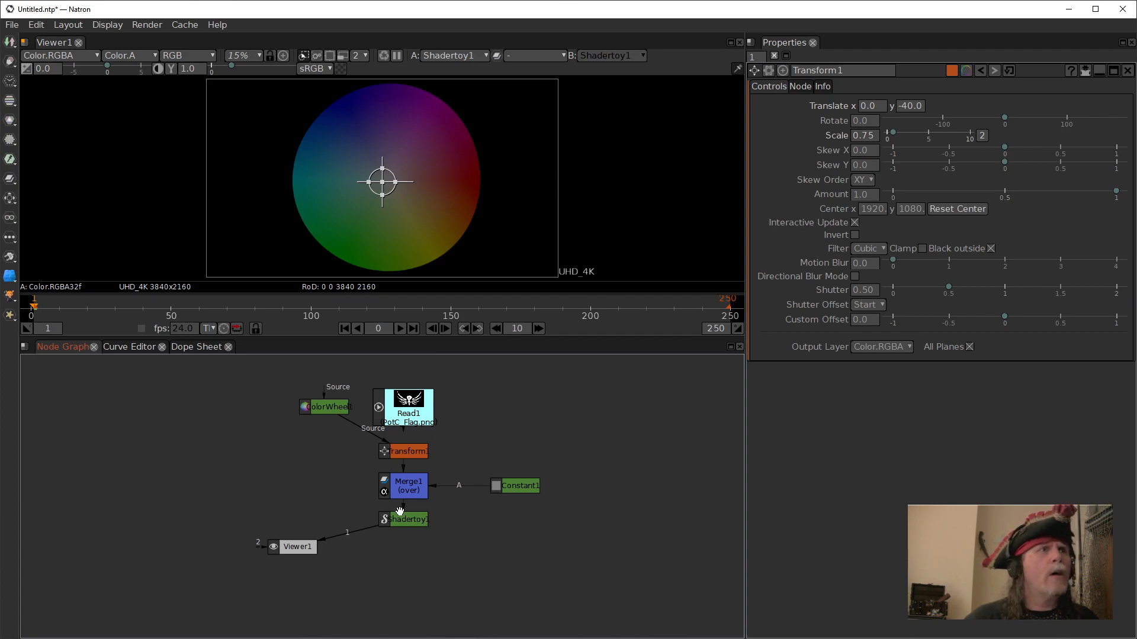
# - Play the animation from the first frame, switching Transform1's Source back to Read1 during playback, and stop it
pyautogui.click(344, 329)
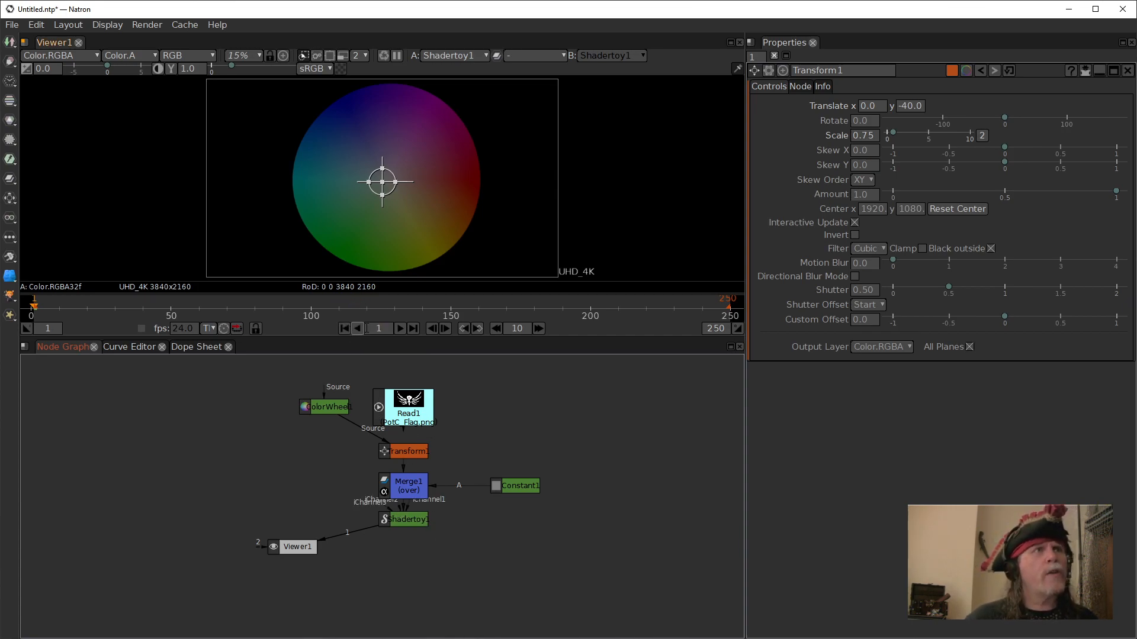
pyautogui.click(400, 329)
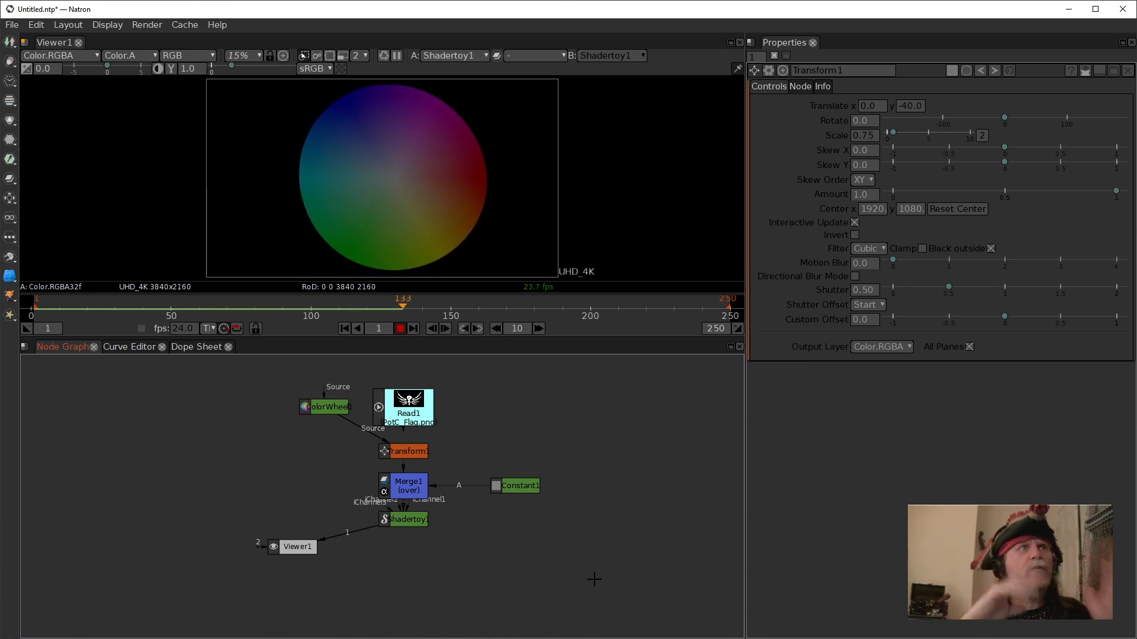
pyautogui.moveTo(351, 422); pyautogui.dragTo(413, 421)
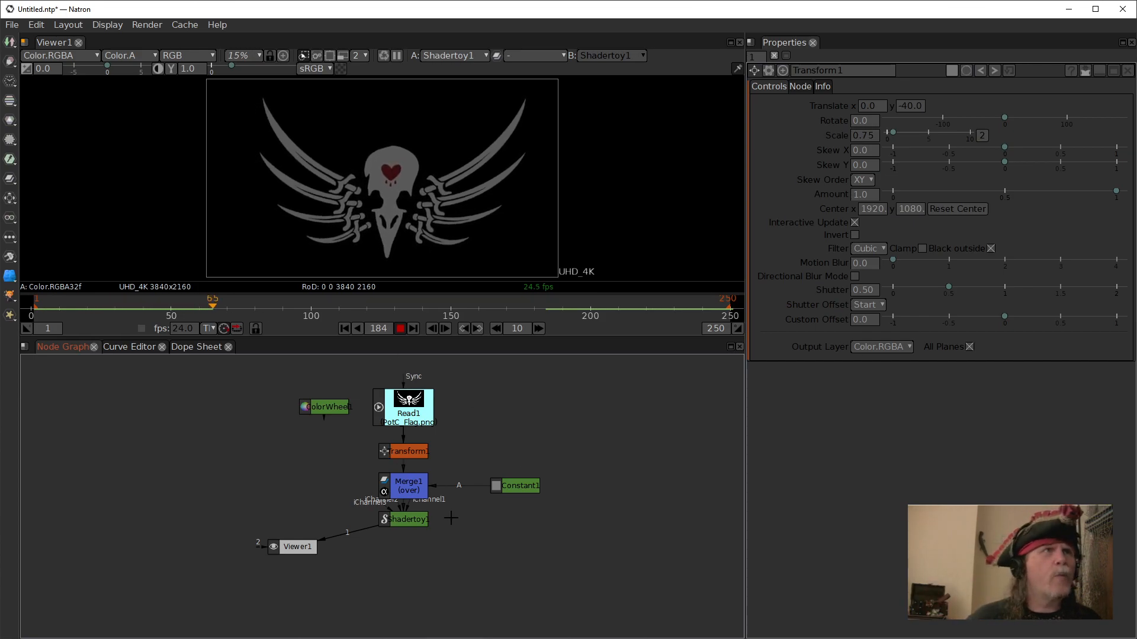
pyautogui.click(403, 519)
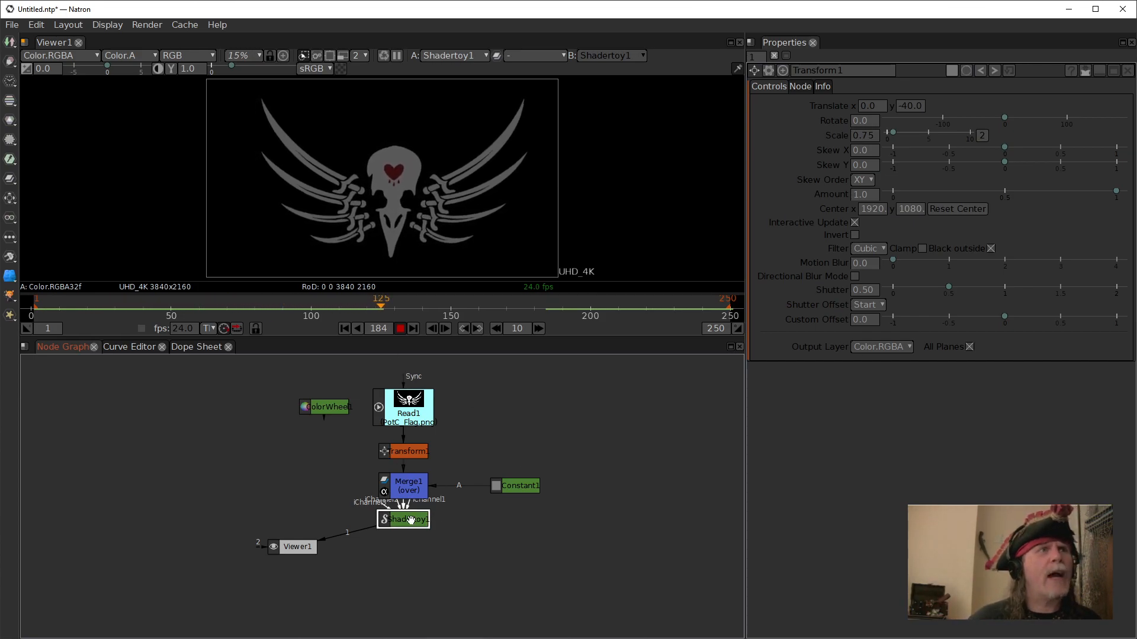
pyautogui.click(400, 329)
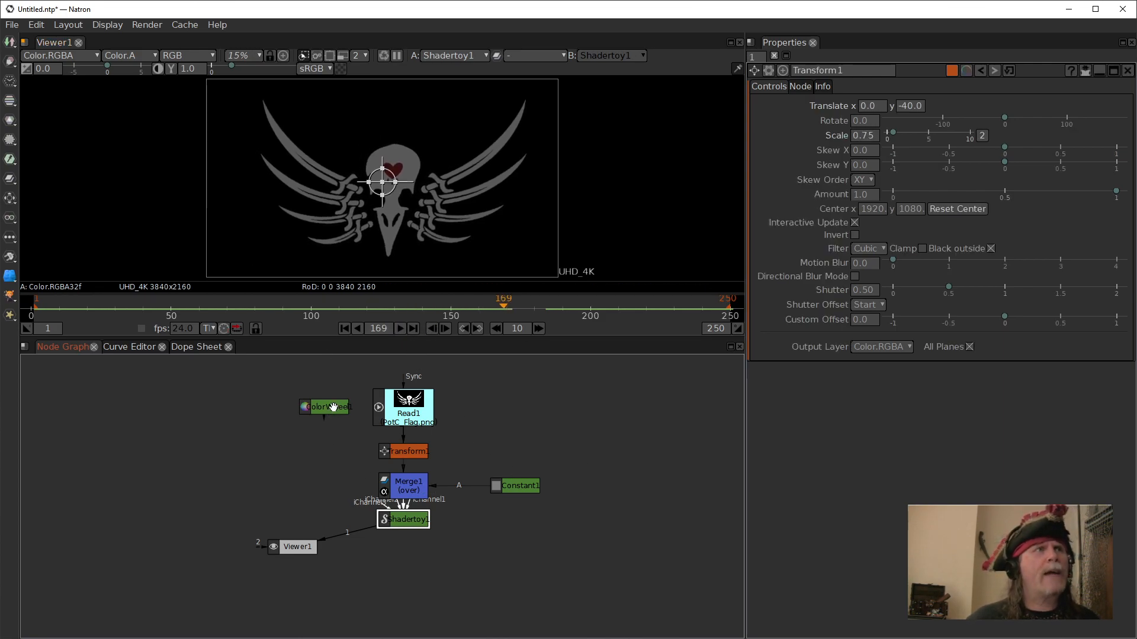
# - Add a ColorBars node beside ColorWheel1 and connect Transform1's Source input to it
pyautogui.moveTo(335, 407); pyautogui.dragTo(308, 407)
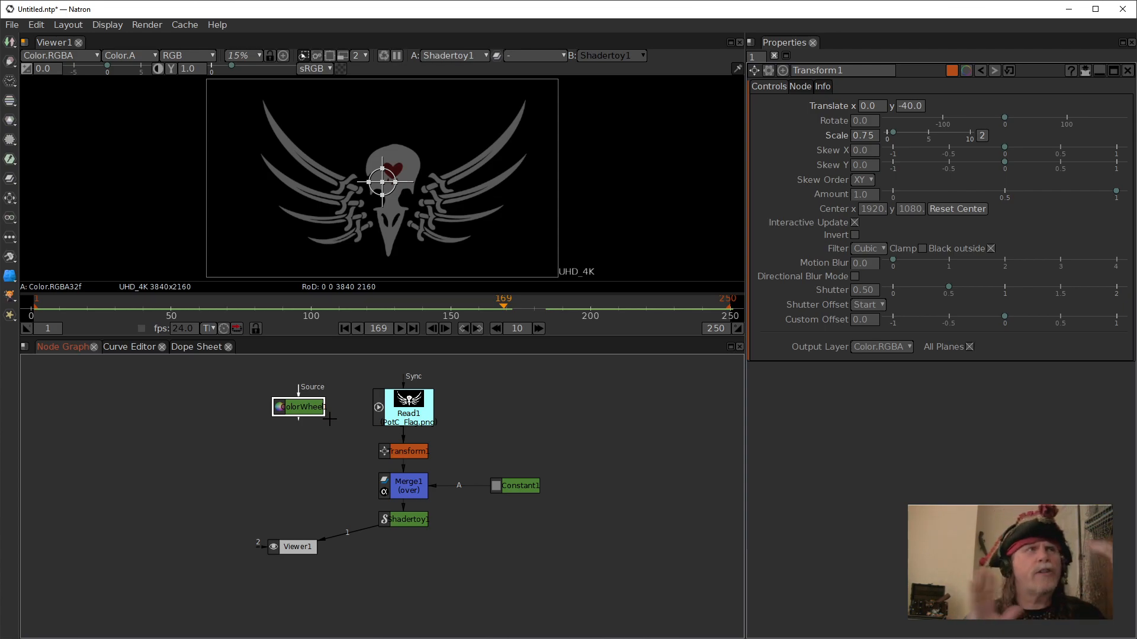
pyautogui.click(212, 441)
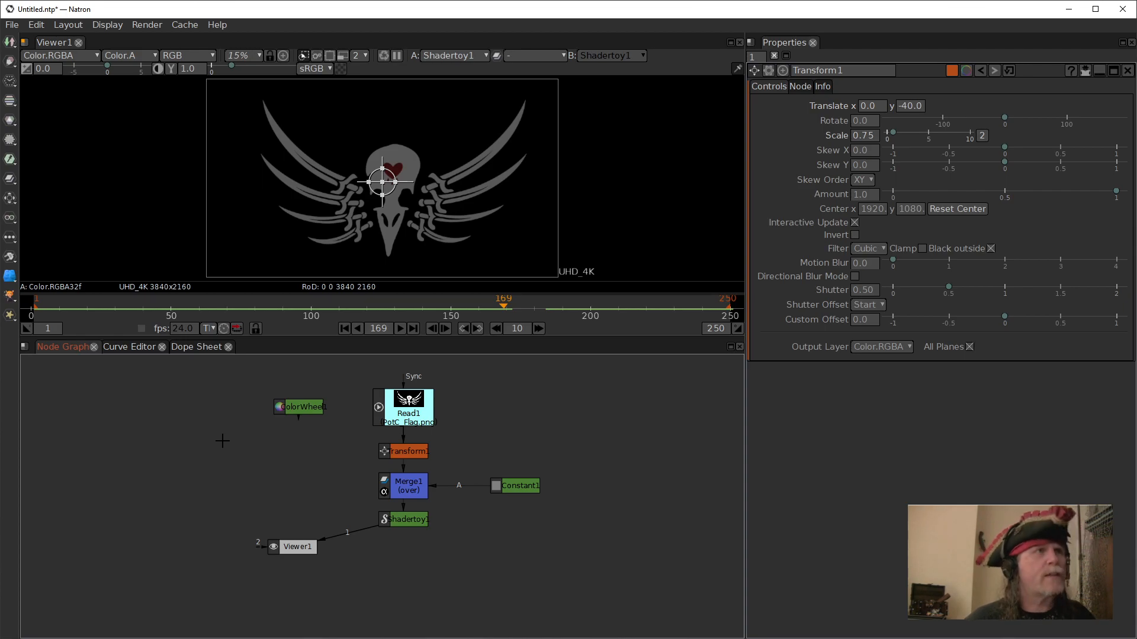
pyautogui.press('Tab')
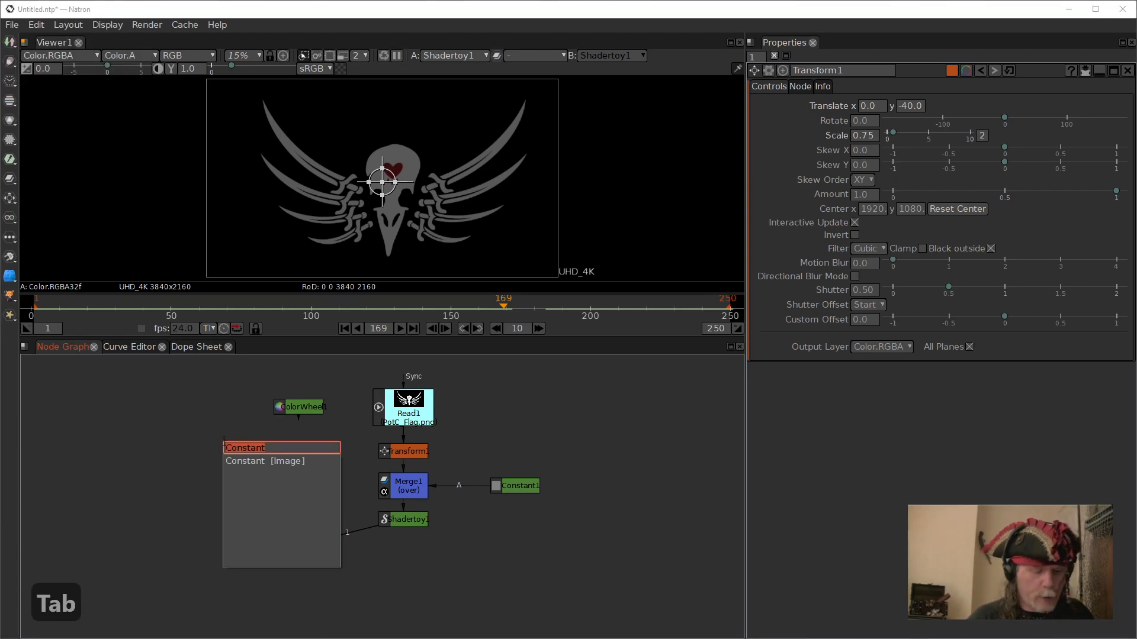
pyautogui.write('colo')
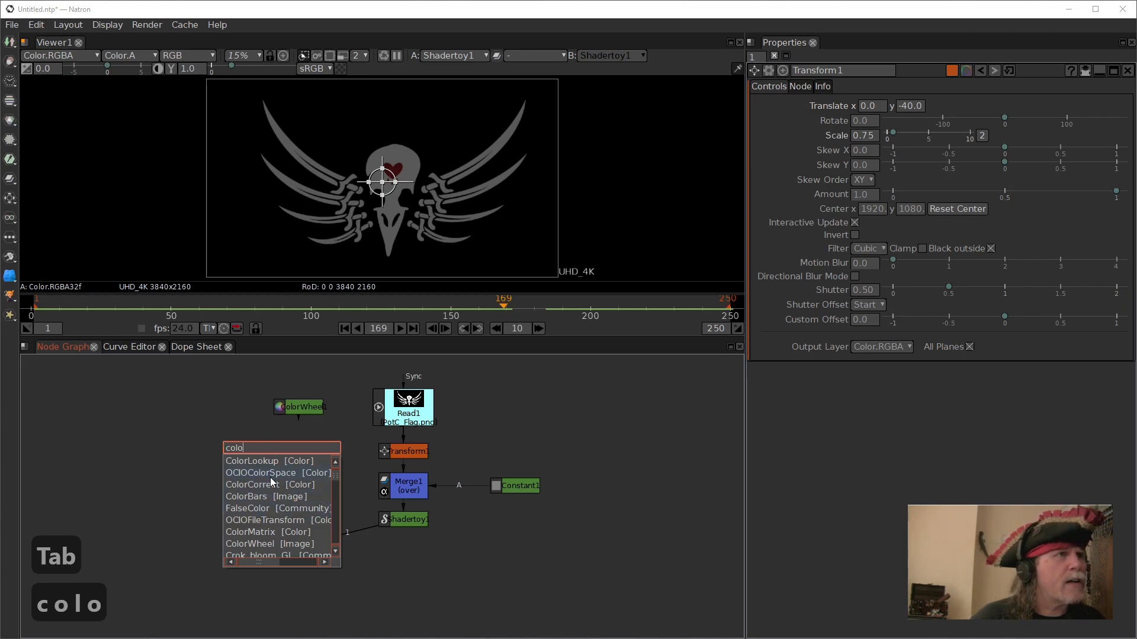
pyautogui.click(268, 498)
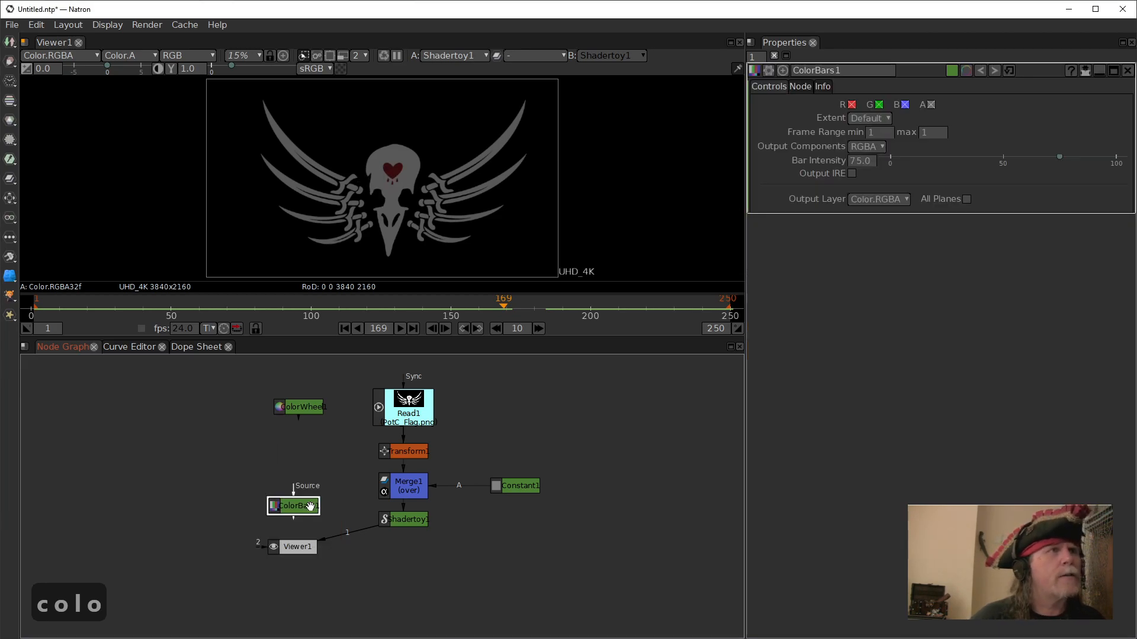
pyautogui.moveTo(308, 504); pyautogui.dragTo(264, 417)
pyautogui.moveTo(402, 442); pyautogui.dragTo(250, 414)
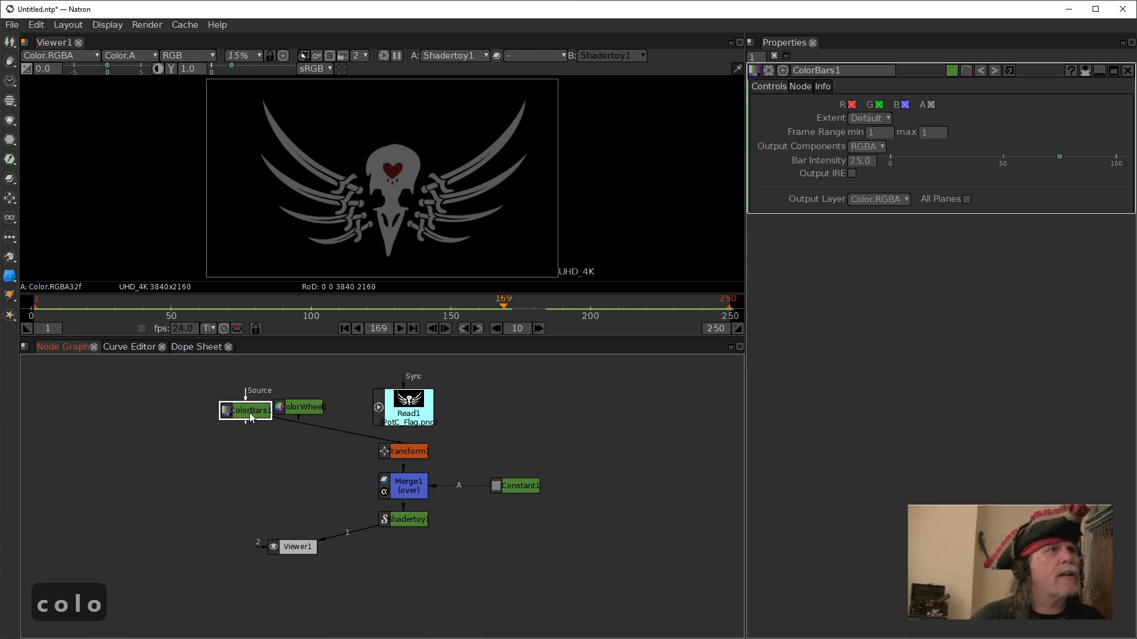
# - Play the color bars from the first frame, reconnect Transform1's Source to Read1 during playback, and reverse the playback
pyautogui.click(349, 328)
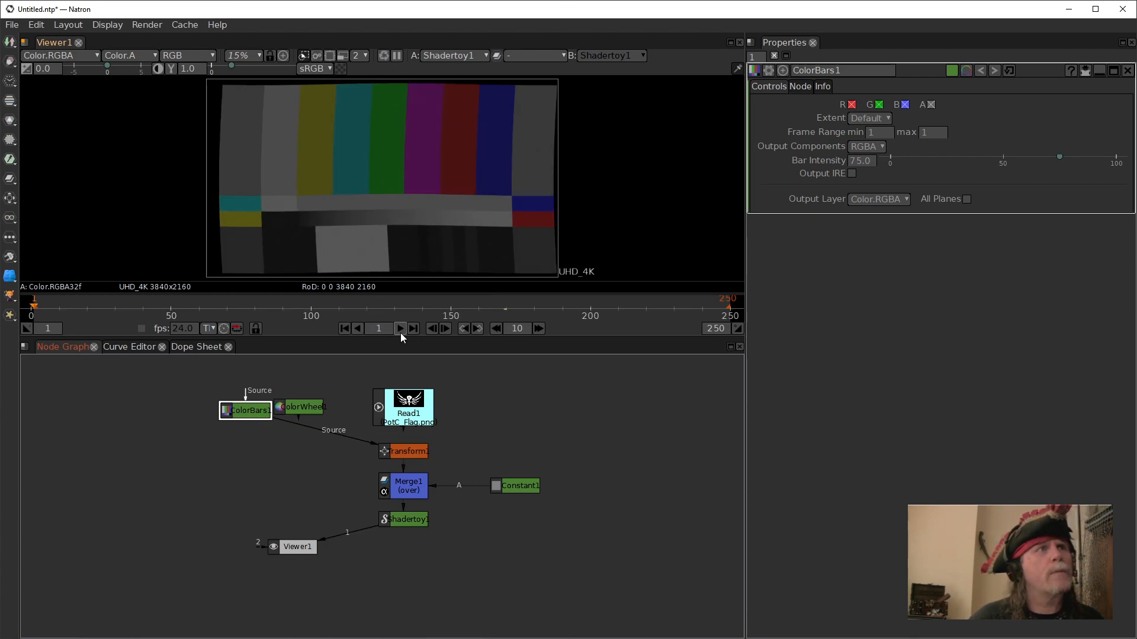
pyautogui.click(402, 330)
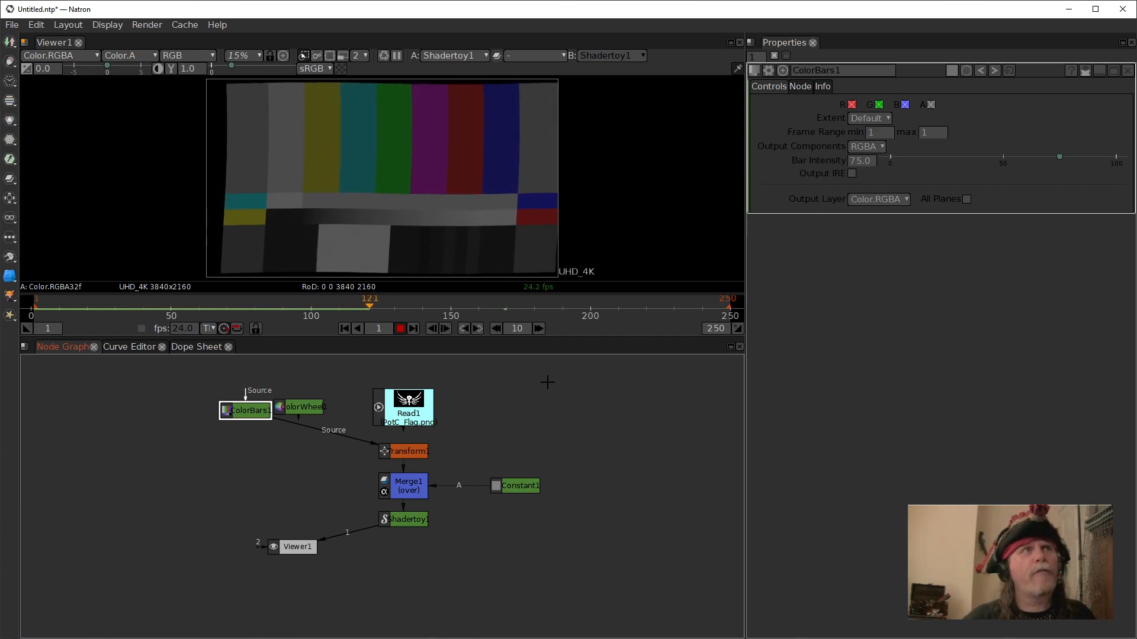
pyautogui.moveTo(350, 439); pyautogui.dragTo(415, 405)
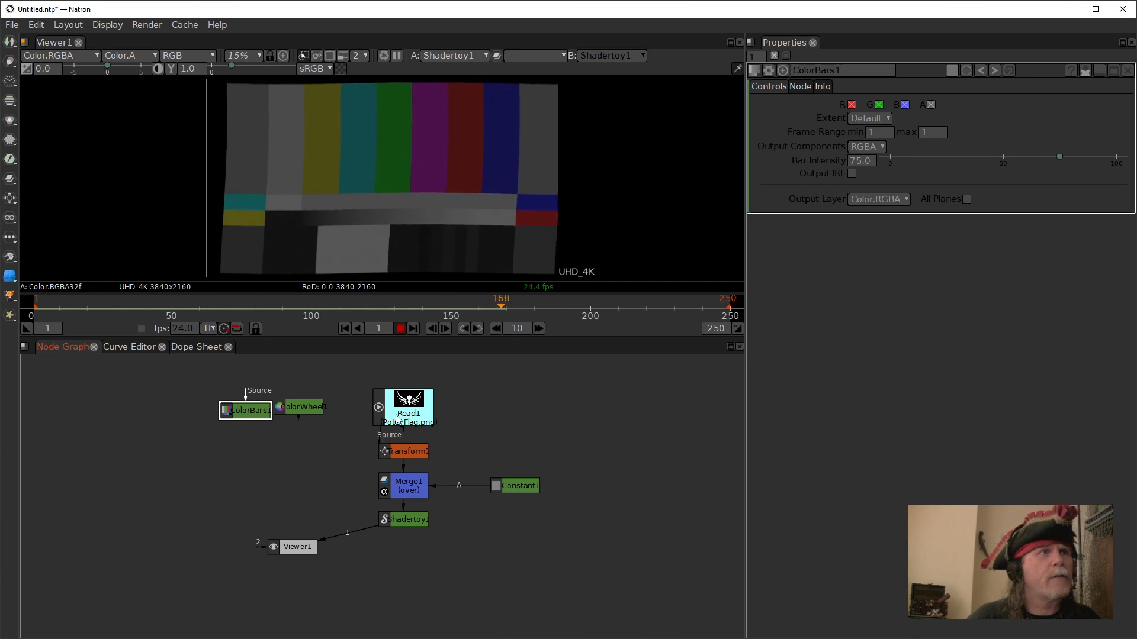
pyautogui.click(356, 328)
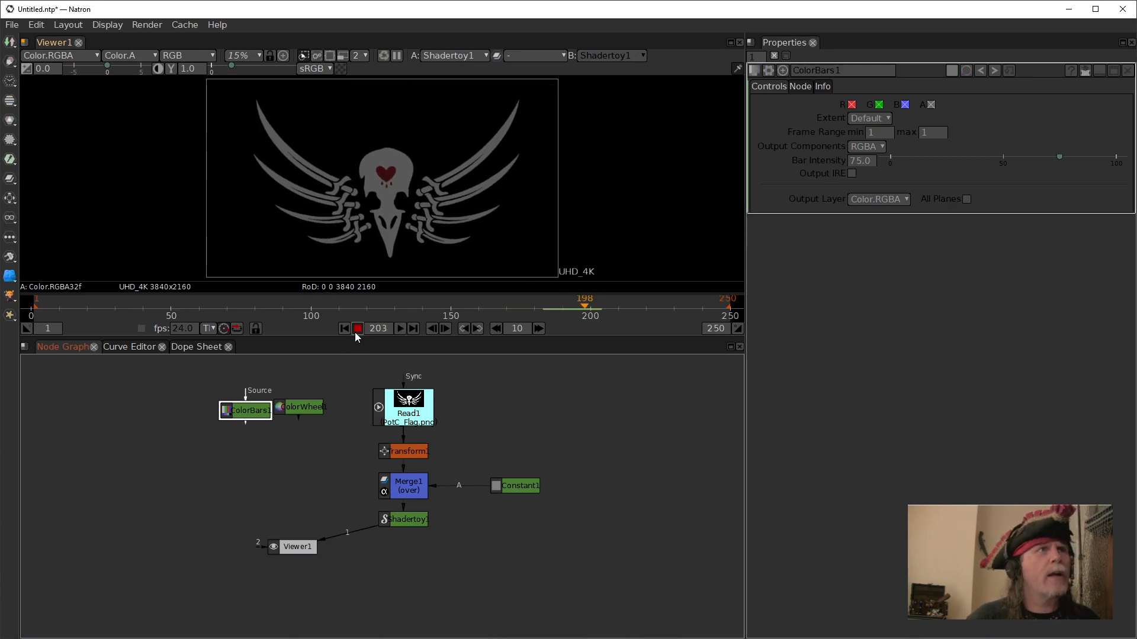
# - Play the flag animation forward, stop it and return to the first frame
pyautogui.click(398, 330)
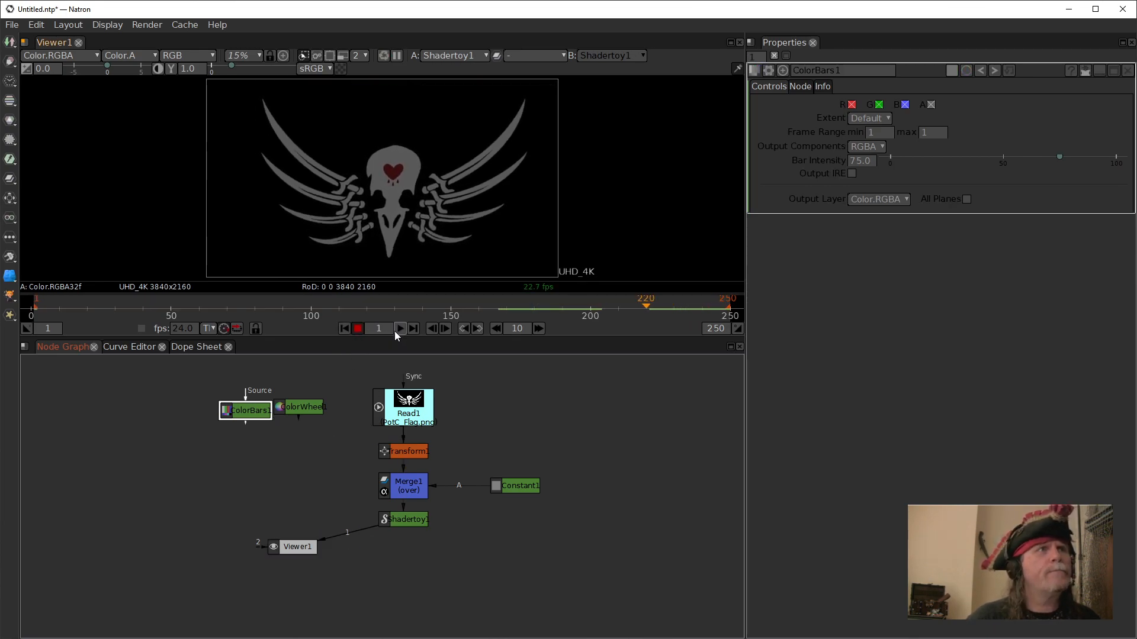
pyautogui.click(397, 329)
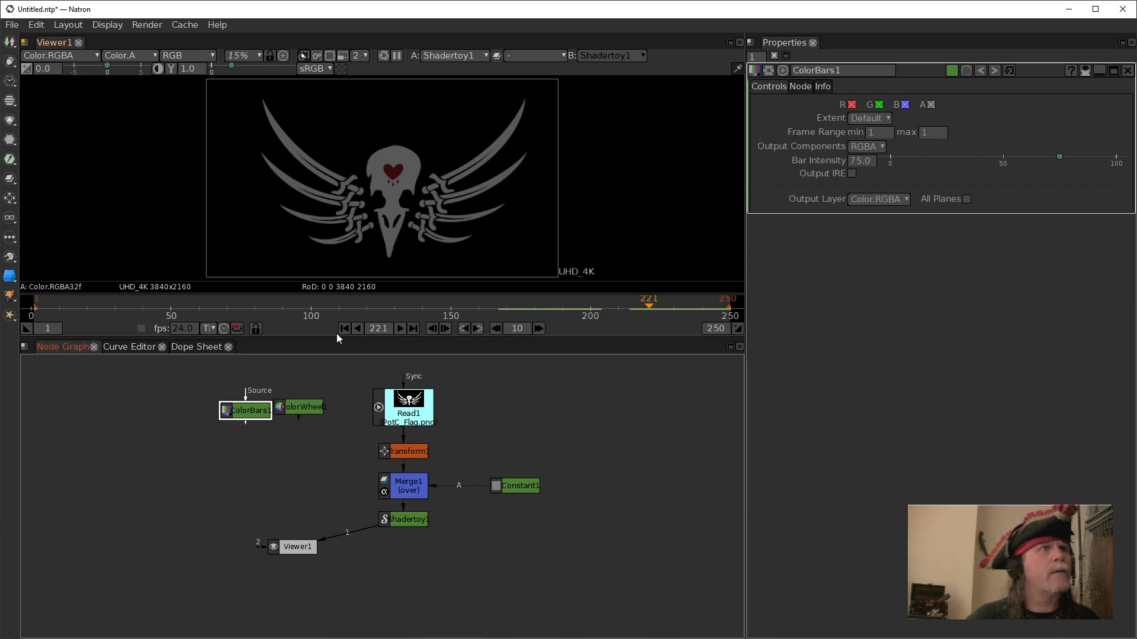
pyautogui.click(342, 329)
# - Move Viewer1 directly below Shadertoy1, insert a Merge node between the two and space the nodes out vertically
pyautogui.click(295, 548)
pyautogui.moveTo(296, 547); pyautogui.dragTo(406, 596)
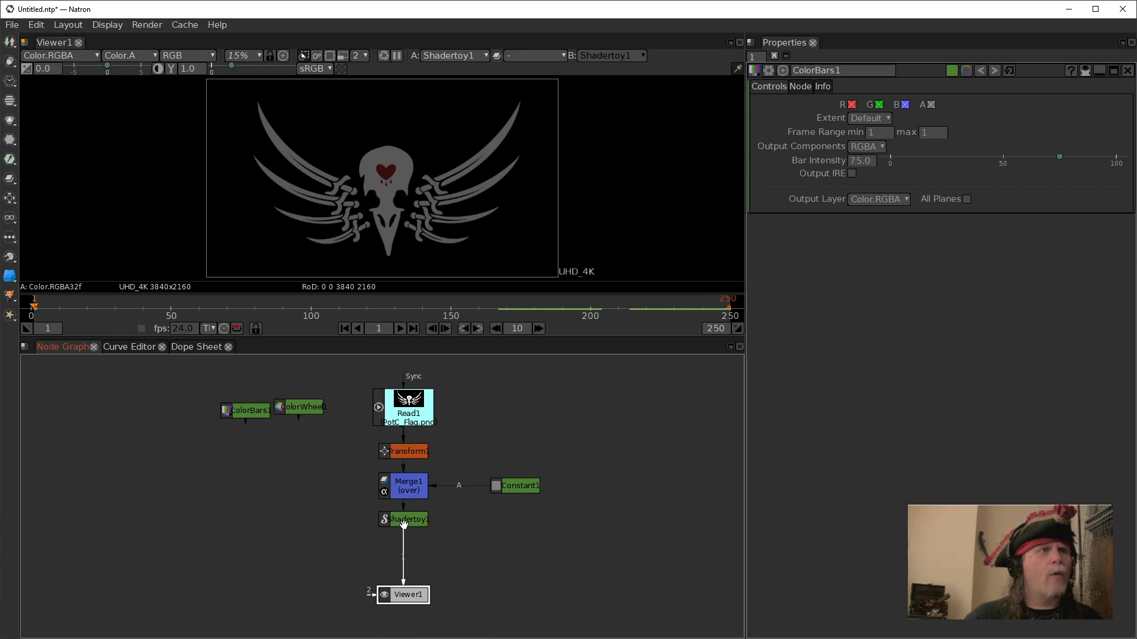
pyautogui.click(403, 524)
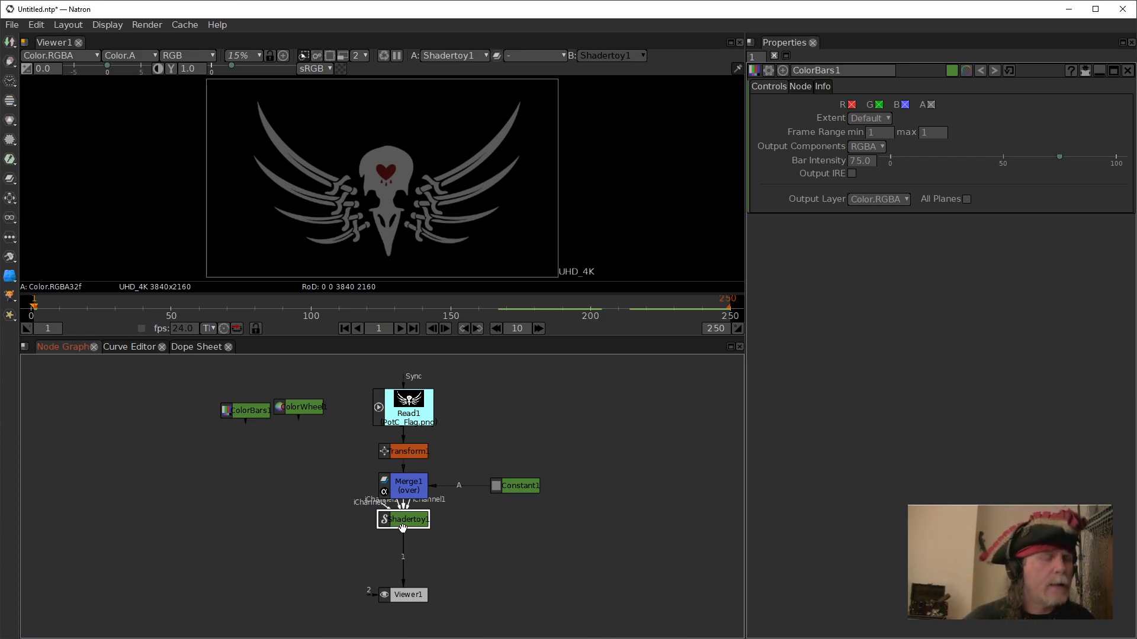
pyautogui.press('m')
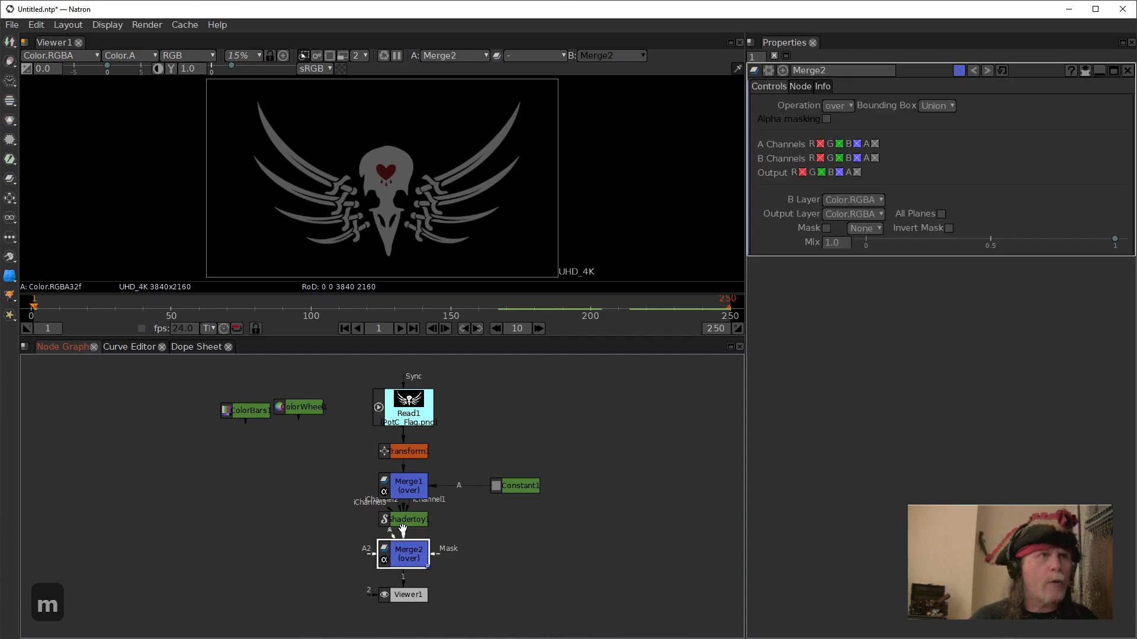
pyautogui.click(403, 601)
pyautogui.moveTo(404, 602); pyautogui.dragTo(403, 619)
pyautogui.moveTo(403, 555); pyautogui.dragTo(403, 568)
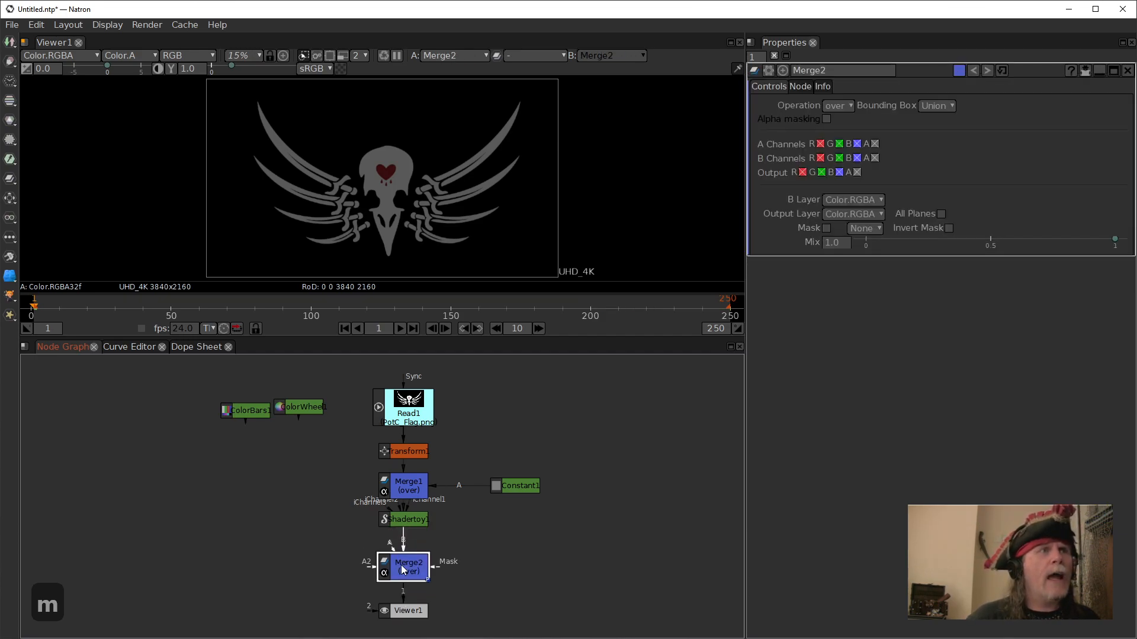
pyautogui.click(173, 540)
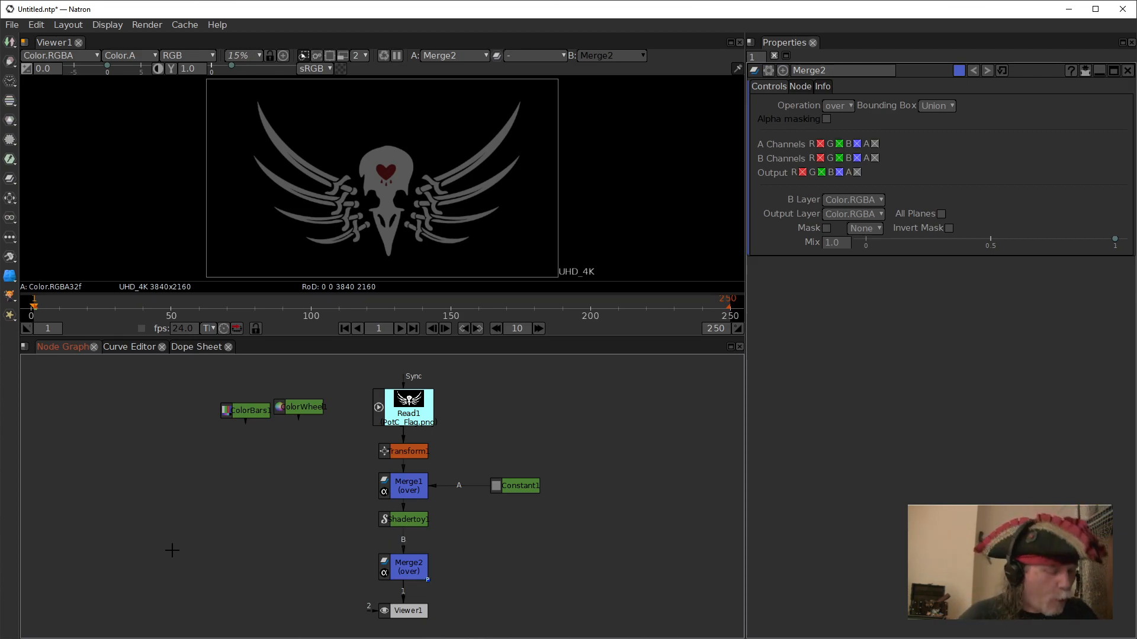
pyautogui.click(395, 570)
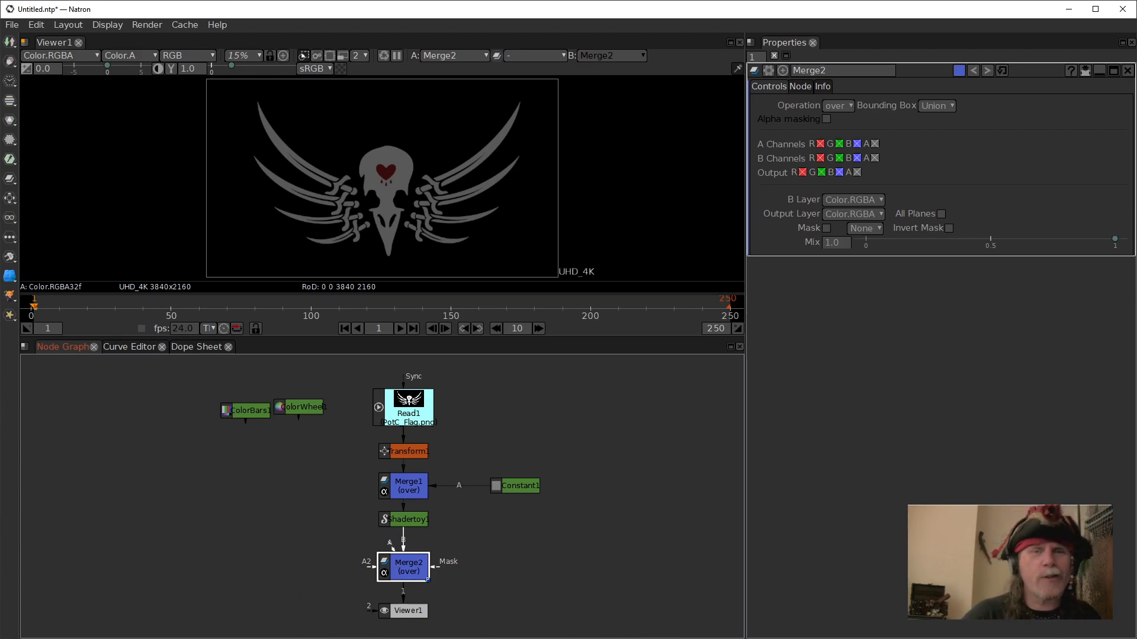
# - Switch to the Expressions02_live_001.ntp project and copy its Text1 and Text2 nodes
pyautogui.moveTo(507, 637)
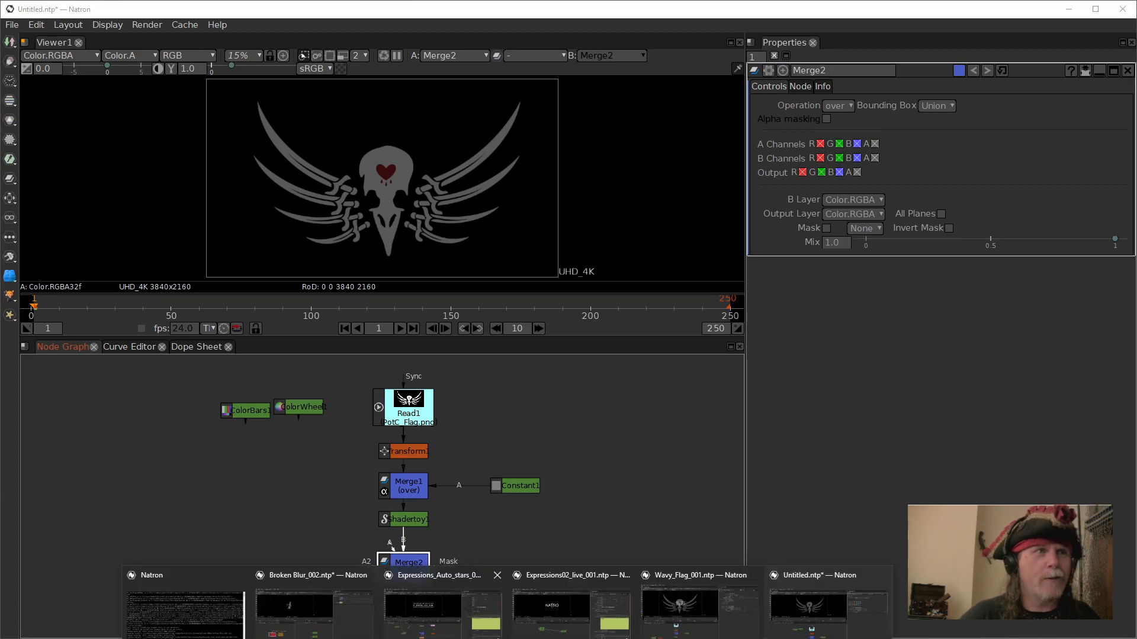
pyautogui.click(543, 634)
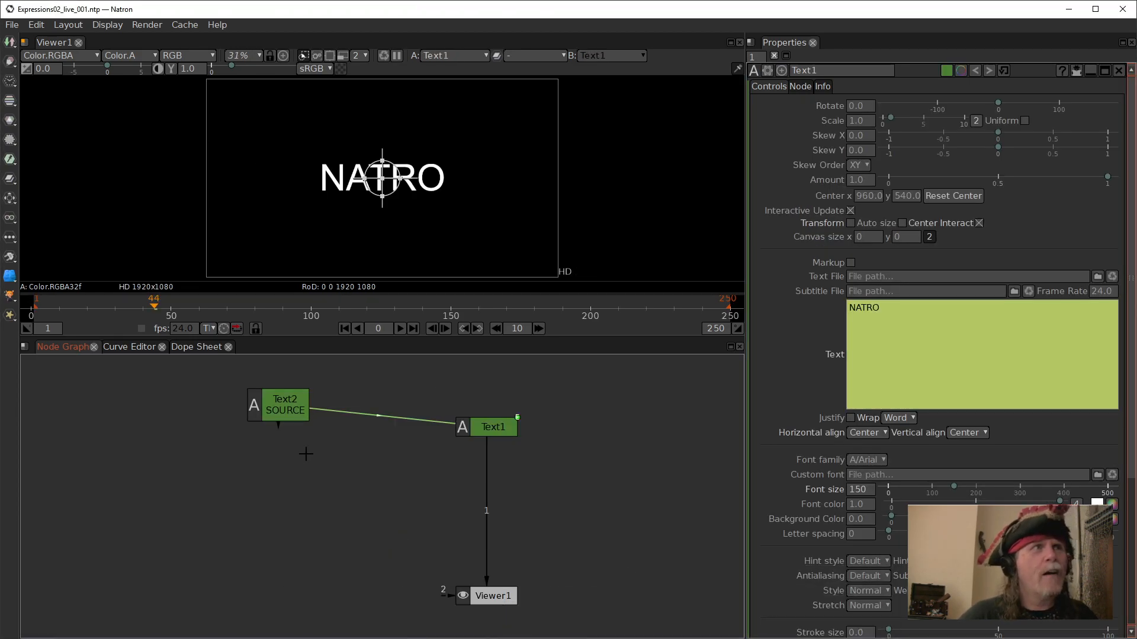
pyautogui.moveTo(276, 410); pyautogui.dragTo(288, 438)
pyautogui.moveTo(590, 491); pyautogui.dragTo(141, 374)
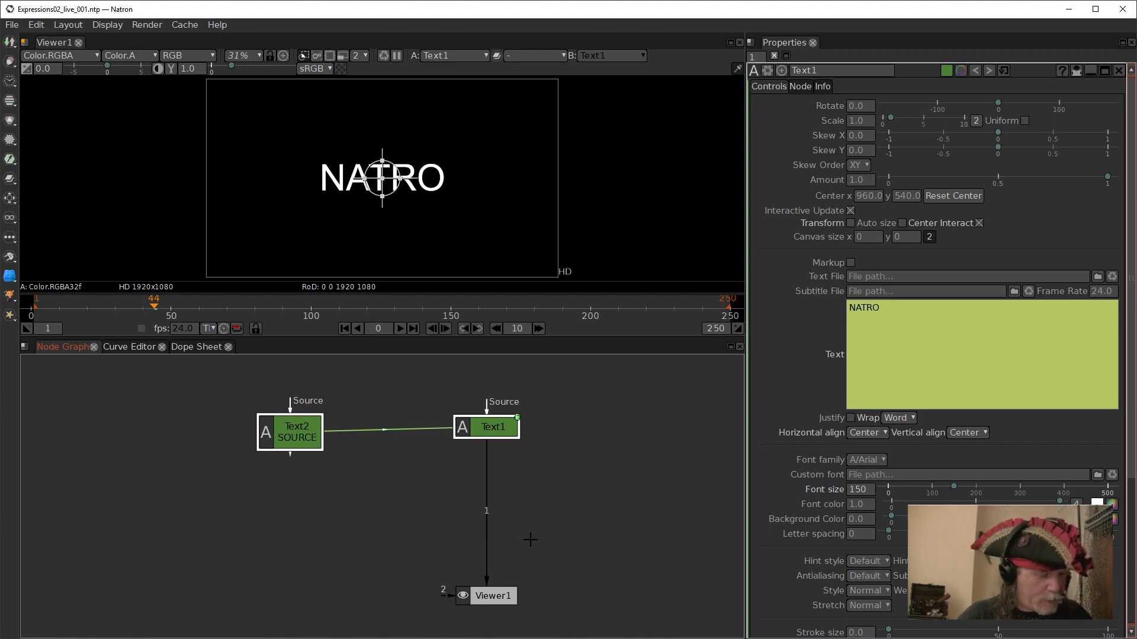
pyautogui.hotkey('ctrl', 'c')
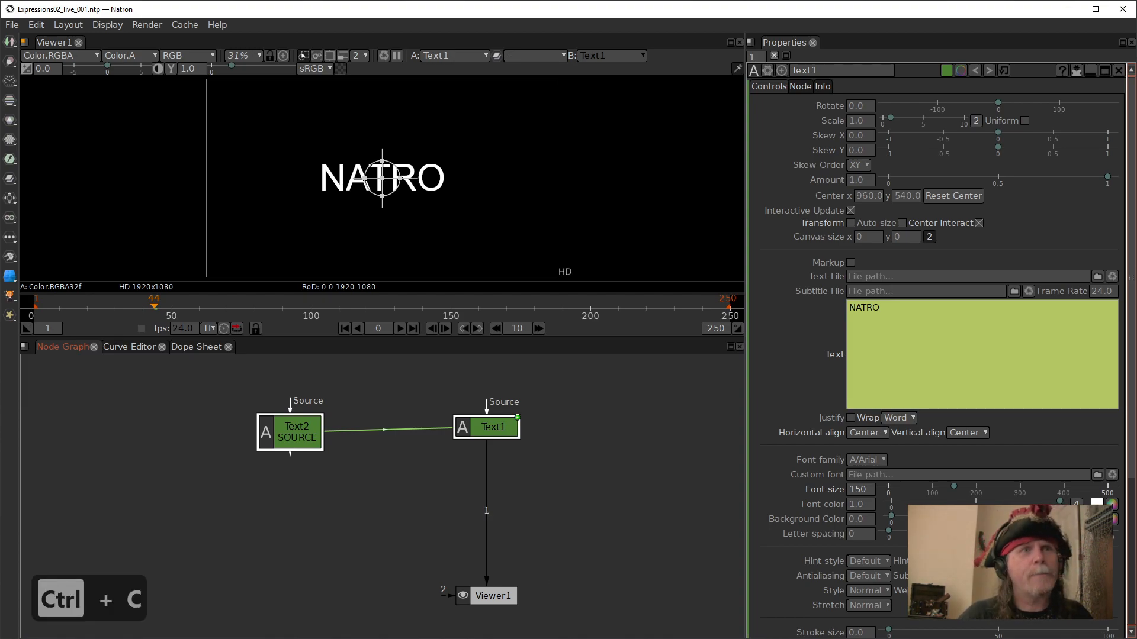
# - Return to the Untitled.ntp project and paste the two text nodes beside the flag node tree
pyautogui.click(507, 638)
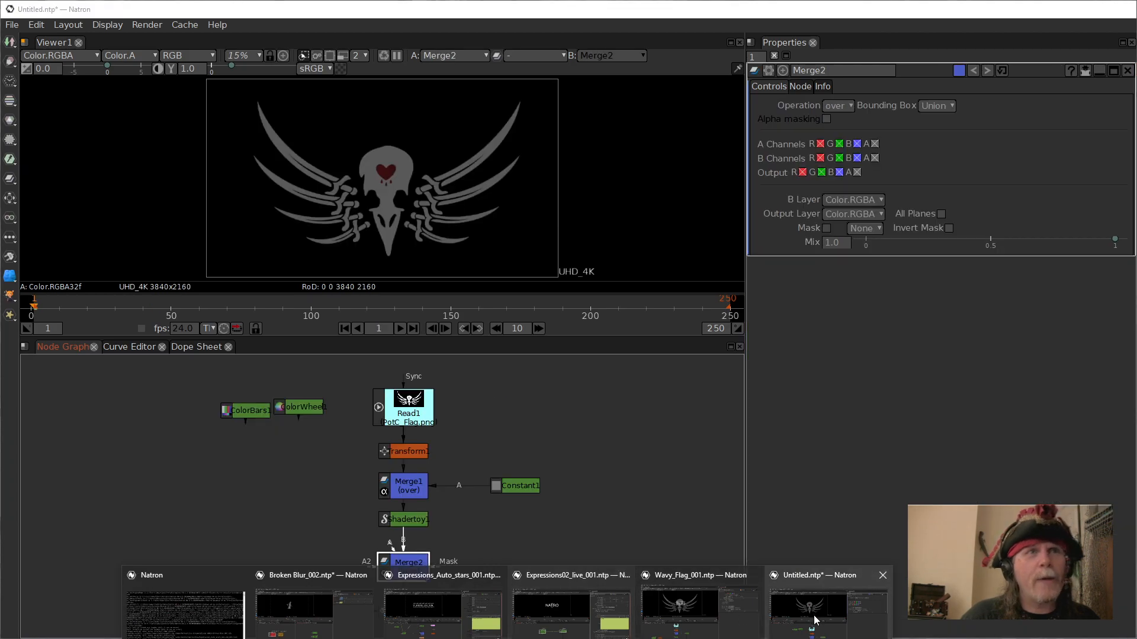
pyautogui.click(814, 619)
pyautogui.click(249, 507)
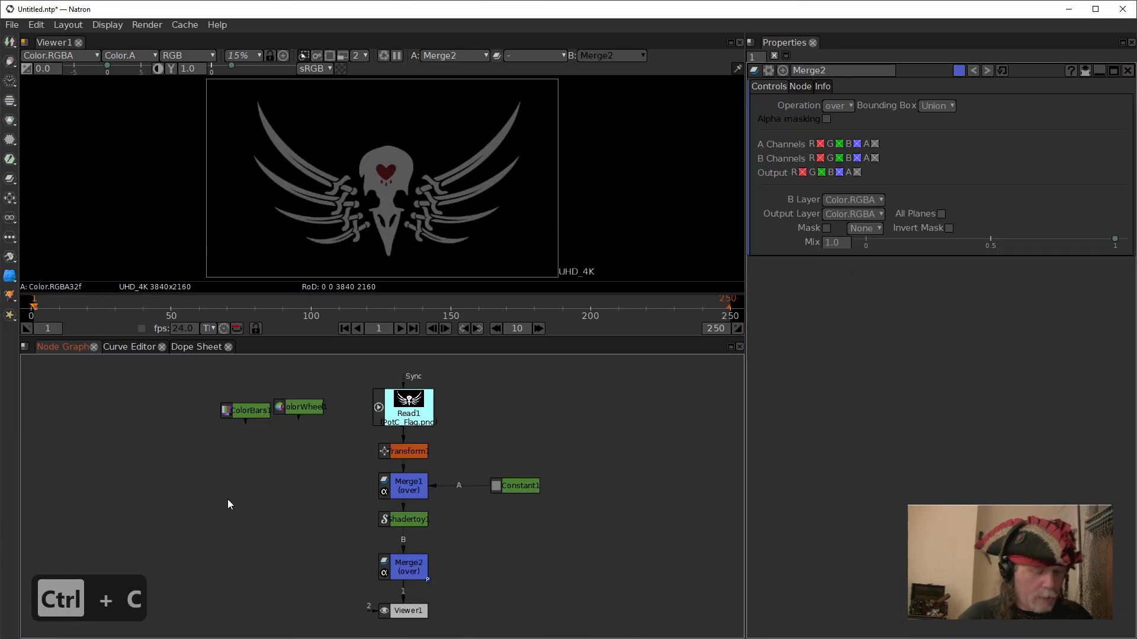
pyautogui.hotkey('ctrl', 'v')
pyautogui.moveTo(339, 514); pyautogui.dragTo(301, 535)
pyautogui.click(336, 590)
# - Connect Merge2's A input to Text1 and line up Text1 and Text2 to the left of Merge2
pyautogui.click(396, 573)
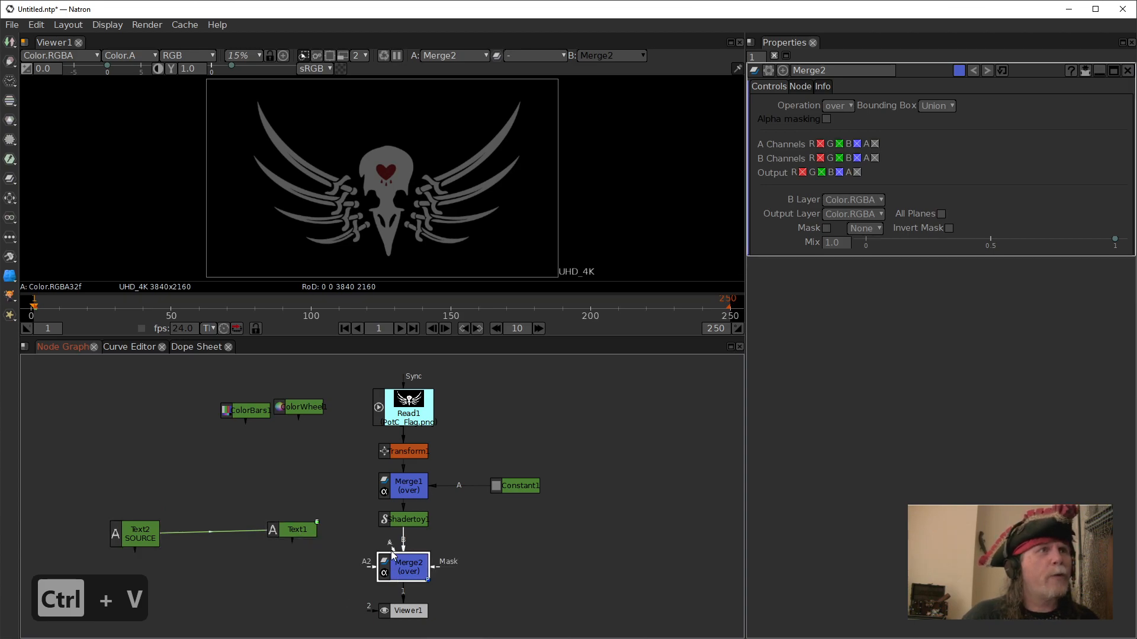
pyautogui.moveTo(384, 543); pyautogui.dragTo(193, 566)
pyautogui.moveTo(125, 534); pyautogui.dragTo(80, 559)
pyautogui.moveTo(193, 572); pyautogui.dragTo(100, 577)
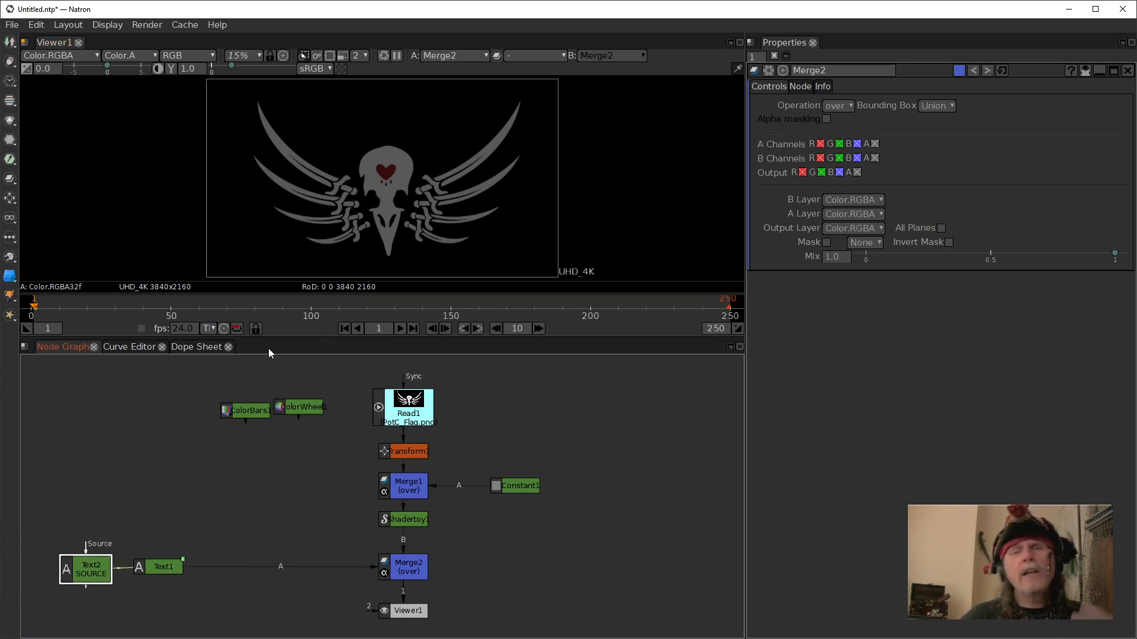
# - Open Text1's text expression, review its Python script and close the expression editor
pyautogui.click(158, 571)
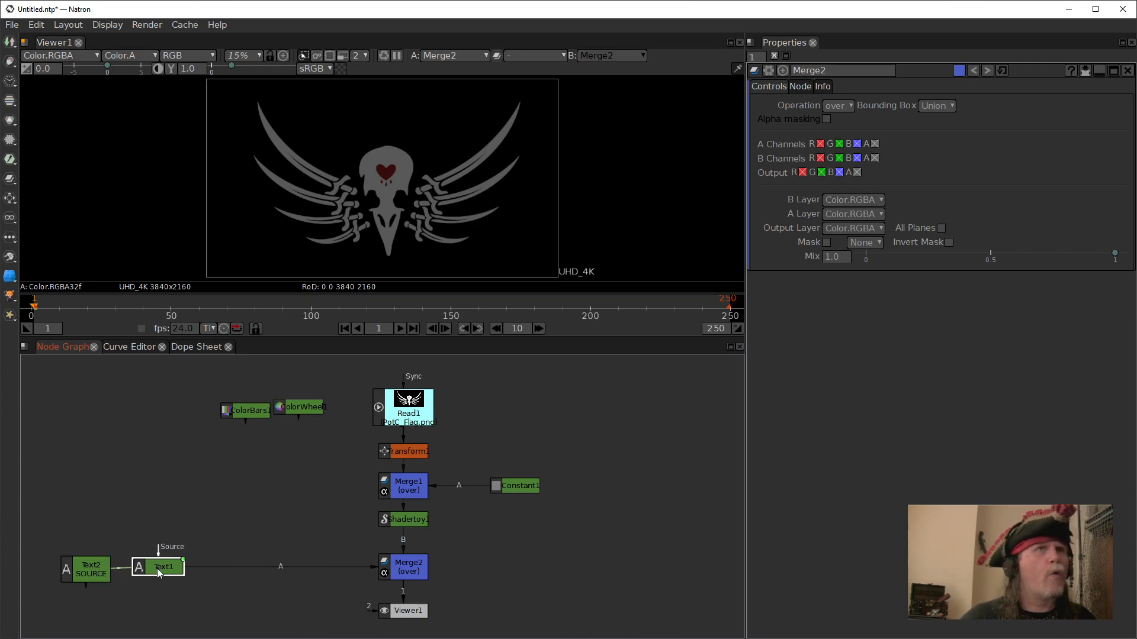
pyautogui.doubleClick(158, 570)
pyautogui.click(933, 341)
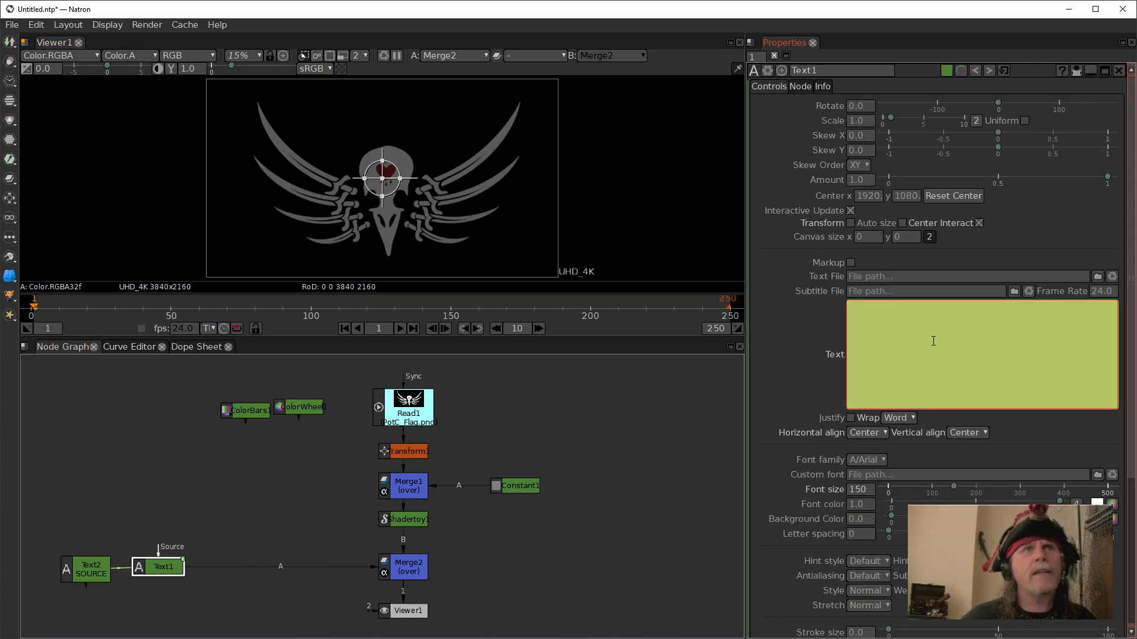
pyautogui.rightClick(899, 342)
pyautogui.click(946, 400)
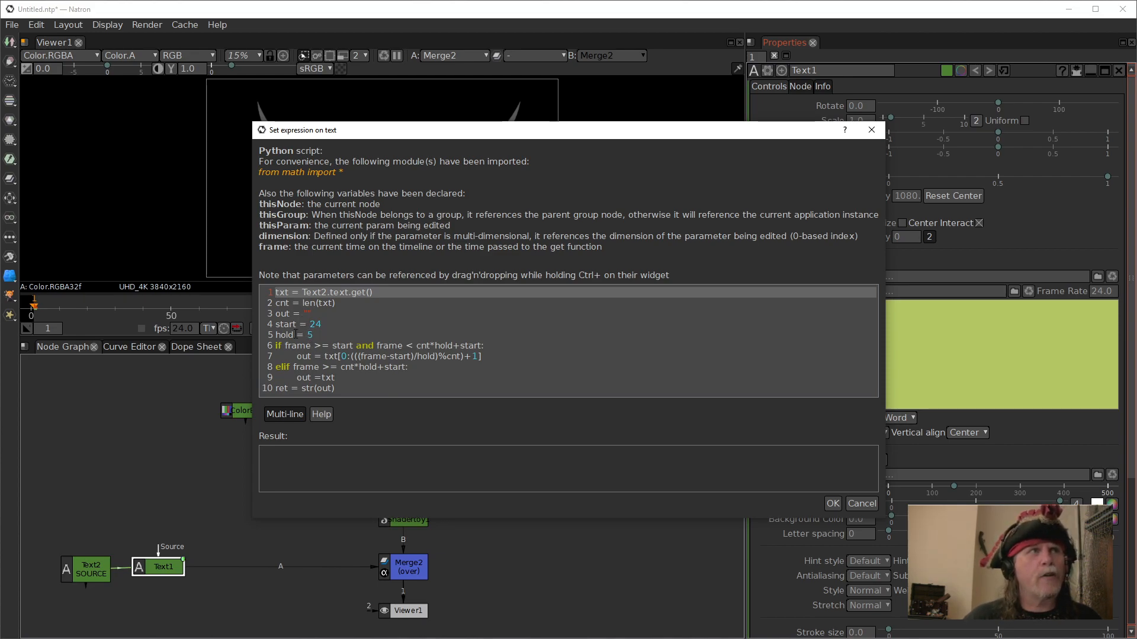
pyautogui.click(832, 503)
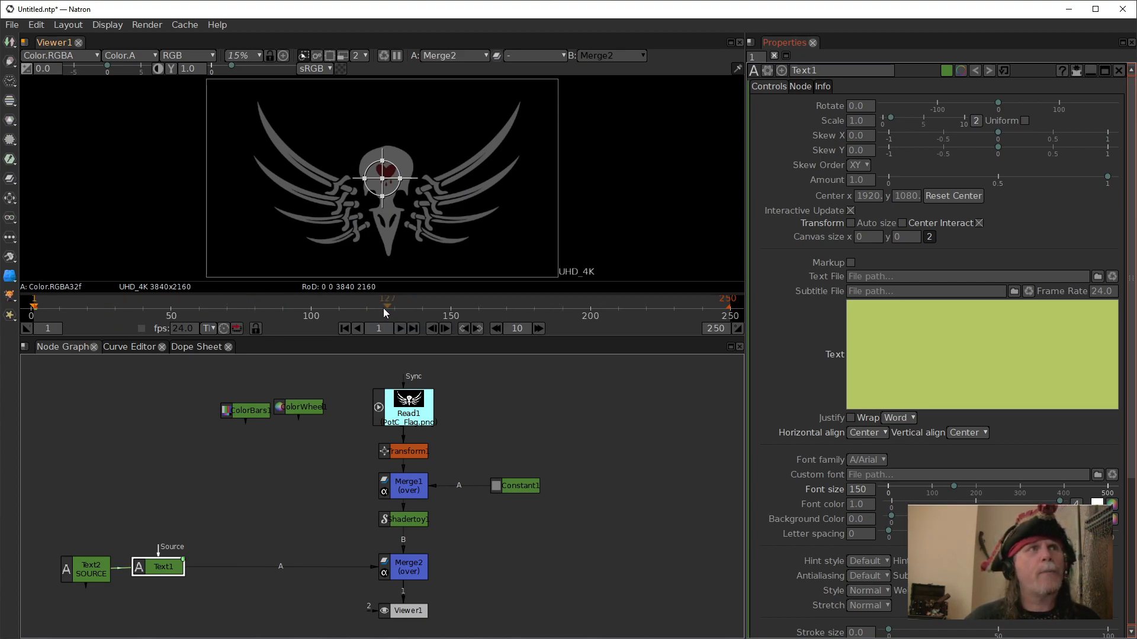
# - Scrub the timeline forward to frame 192 to preview the letter-by-letter text over the flag
pyautogui.click(228, 309)
pyautogui.moveTo(228, 309); pyautogui.dragTo(567, 322)
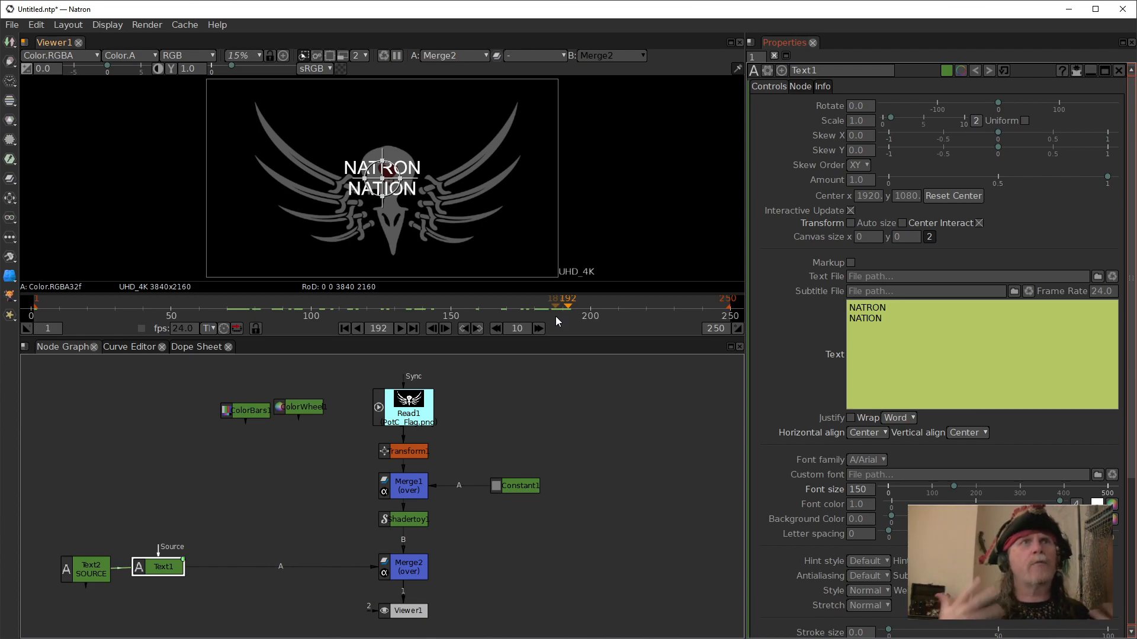
pyautogui.click(951, 389)
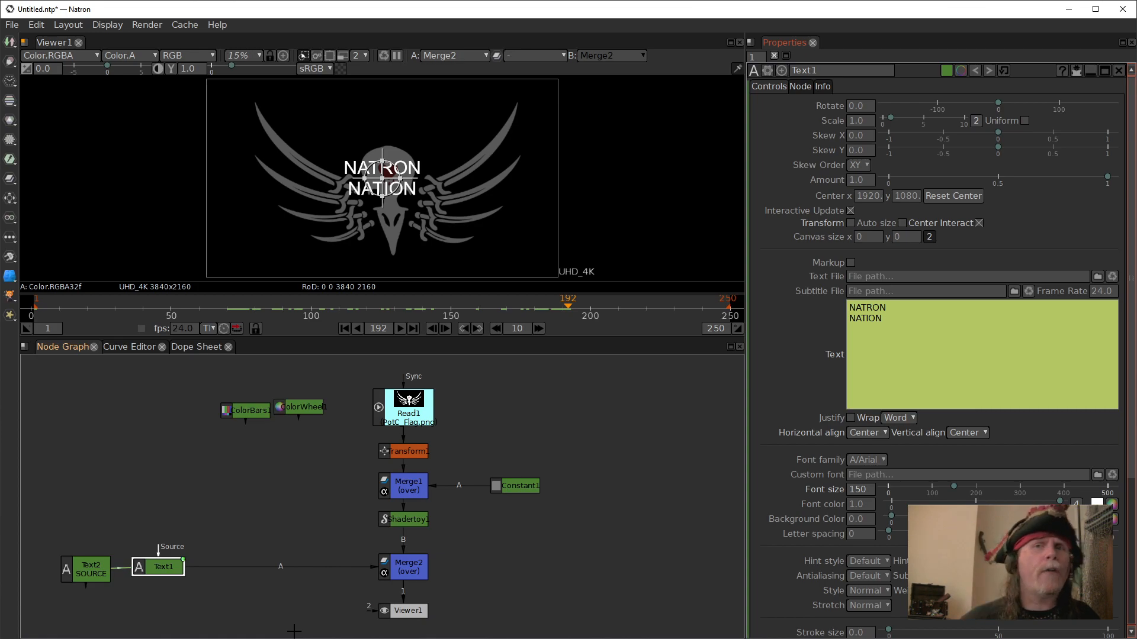
# - Put Text2's two-line text on a single line reading "NATRON NATION"
pyautogui.click(88, 568)
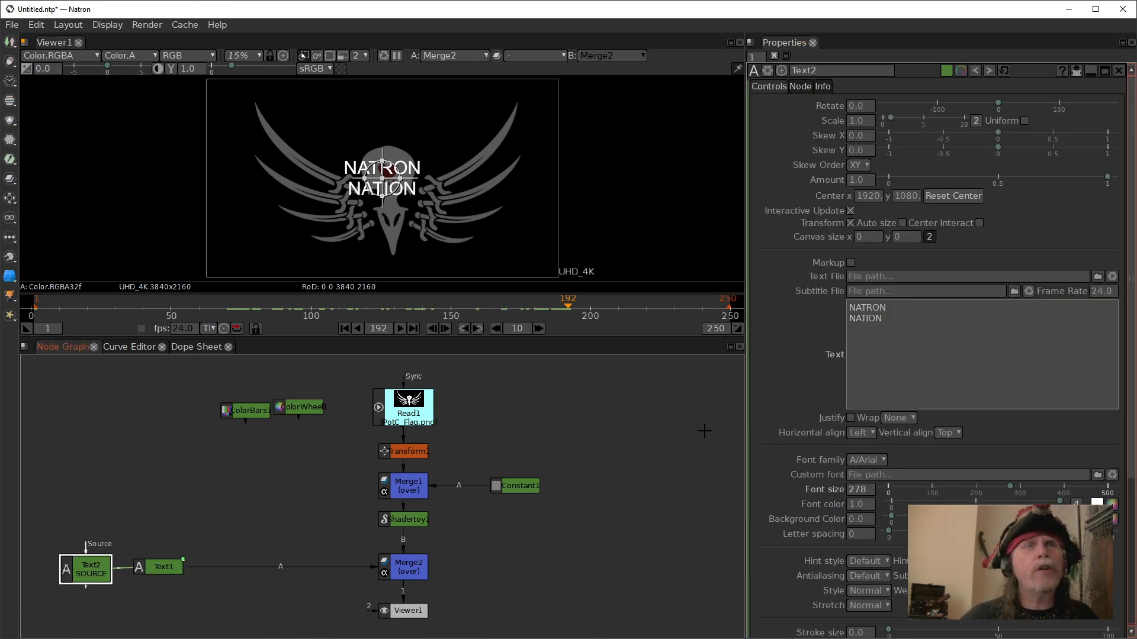
pyautogui.click(986, 366)
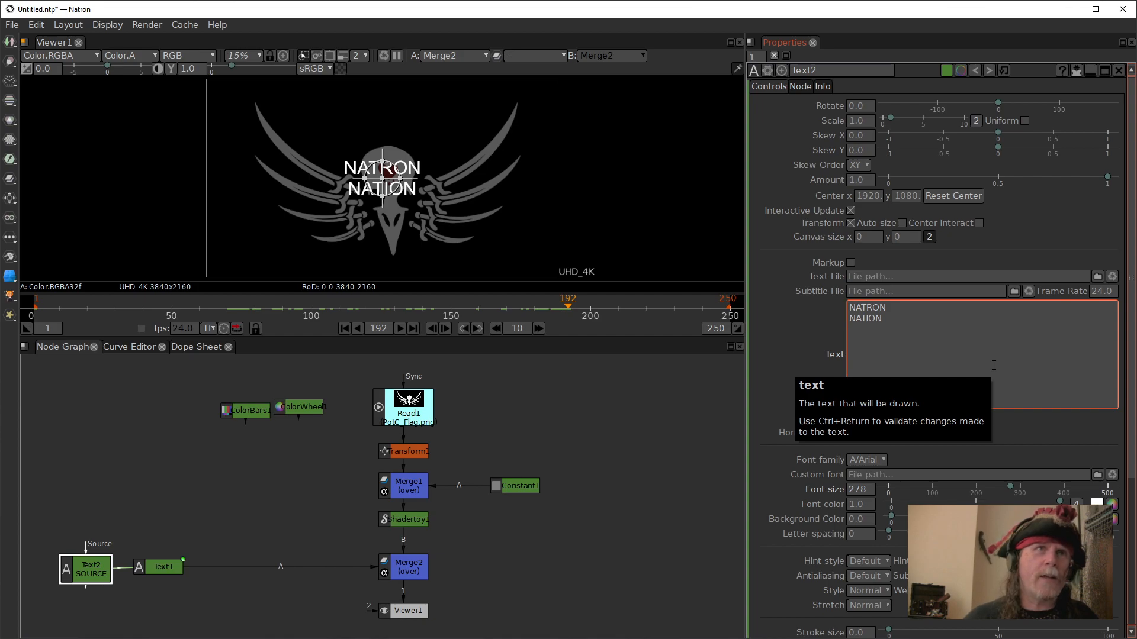
pyautogui.press('BackSpace')
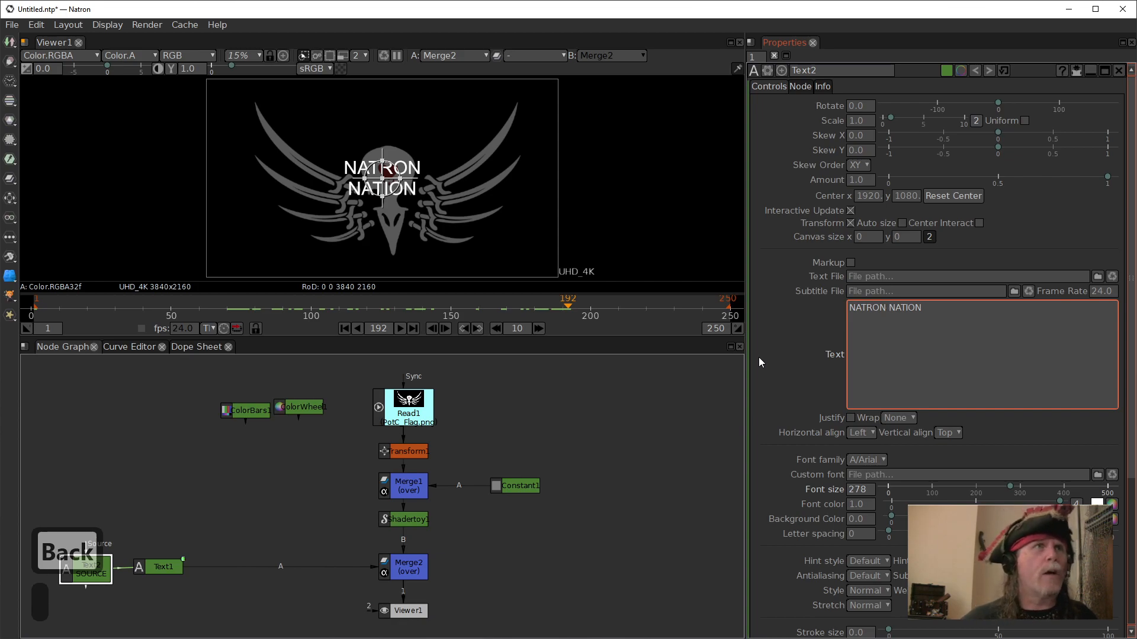
pyautogui.click(777, 340)
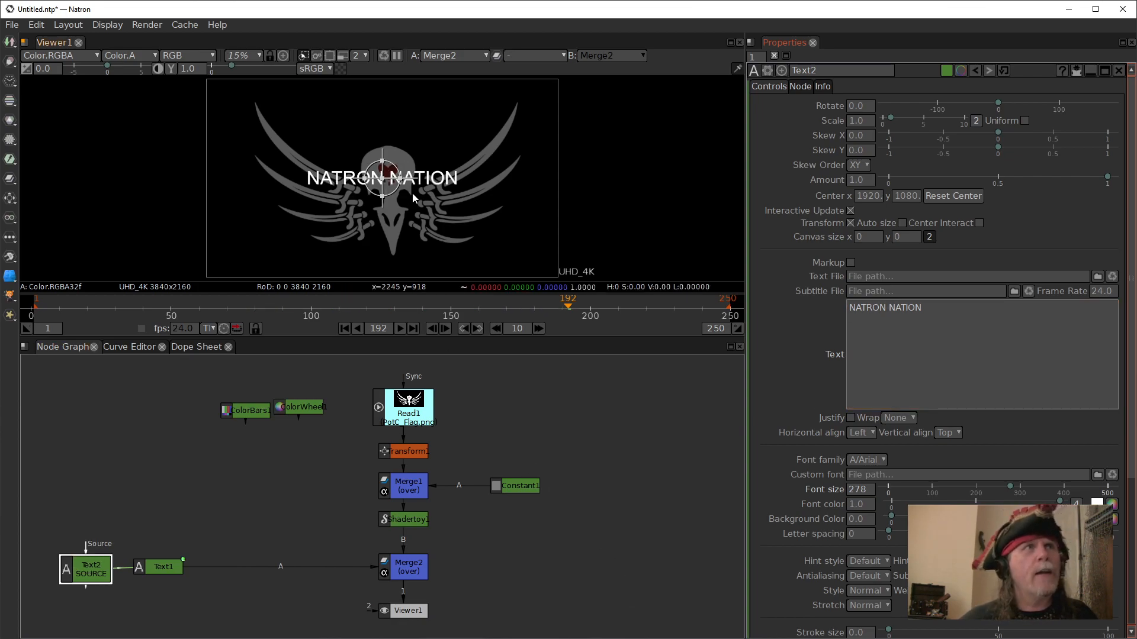
# - Copy Text2's text, replace it with "Whatever" and scrub the timeline to frame 78
pyautogui.click(856, 394)
pyautogui.moveTo(941, 318); pyautogui.dragTo(776, 290)
pyautogui.hotkey('ctrl', 'c')
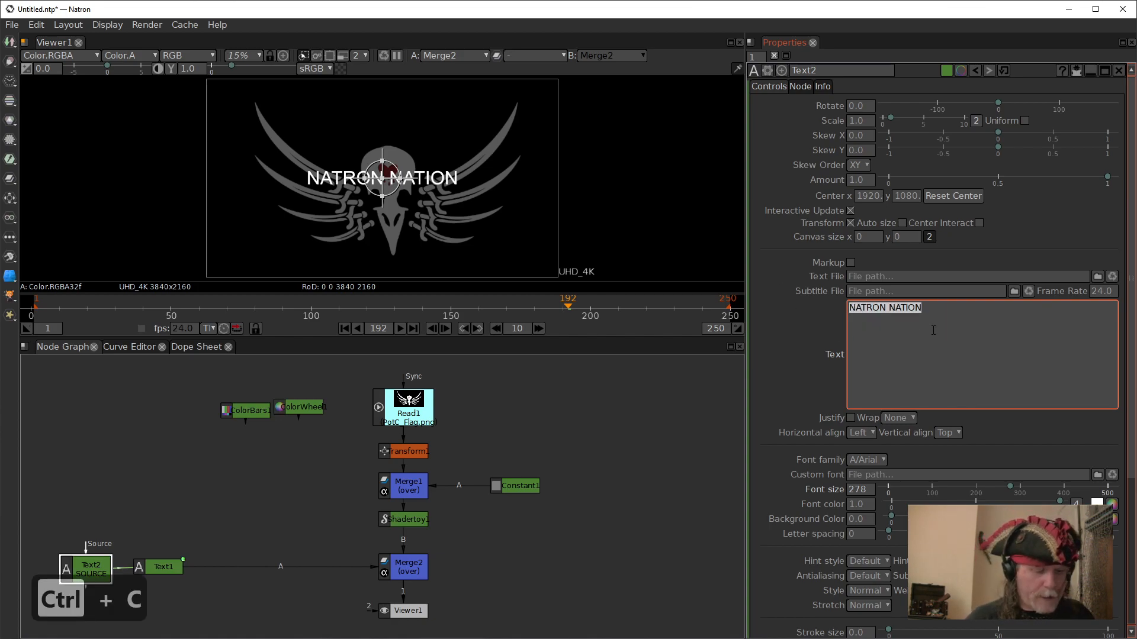
pyautogui.write('Whateve')
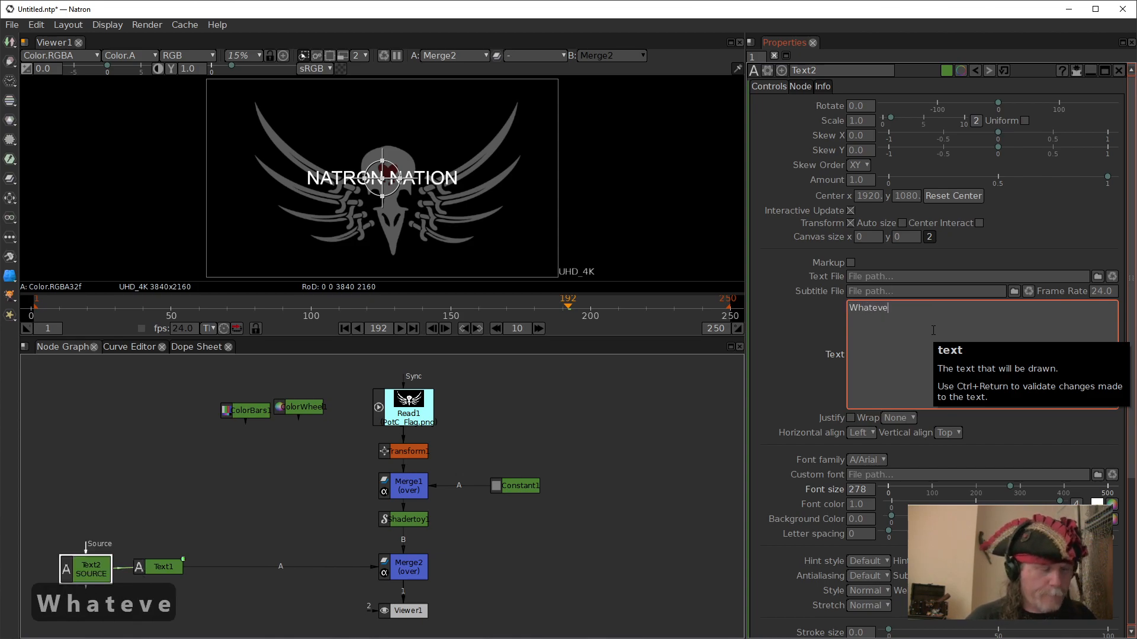
pyautogui.write('r')
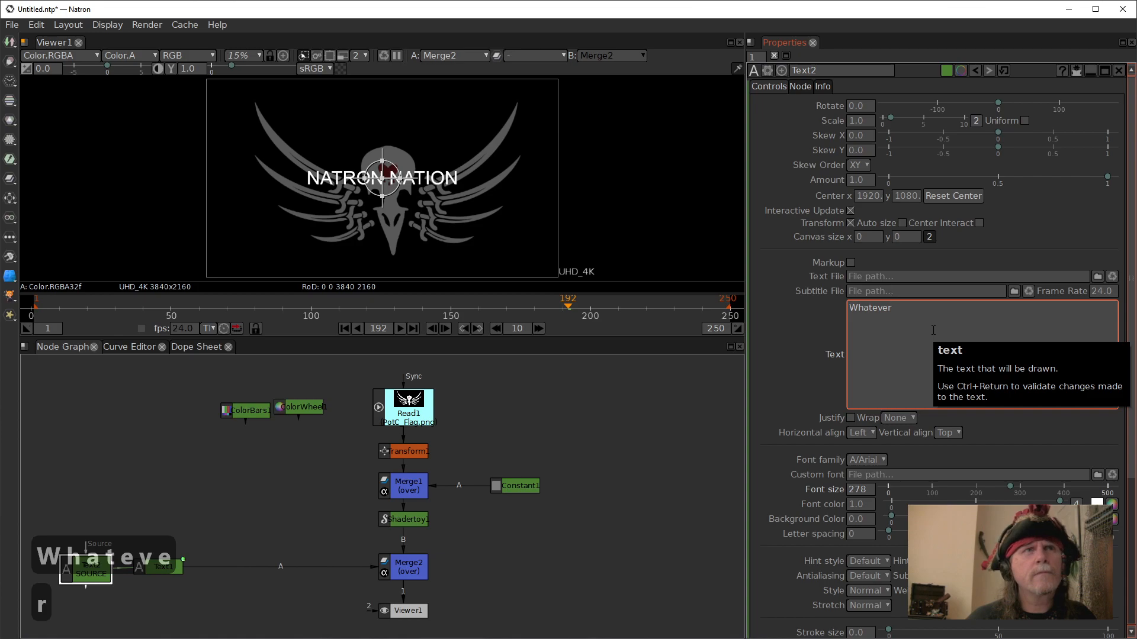
pyautogui.press('Return')
pyautogui.press('BackSpace')
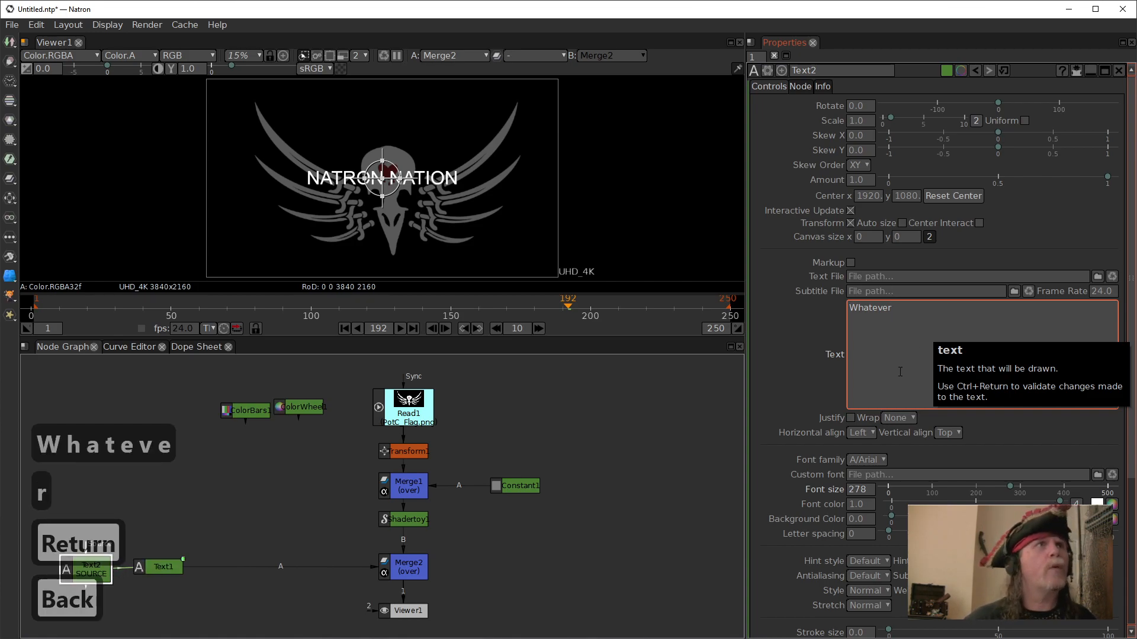
pyautogui.click(614, 444)
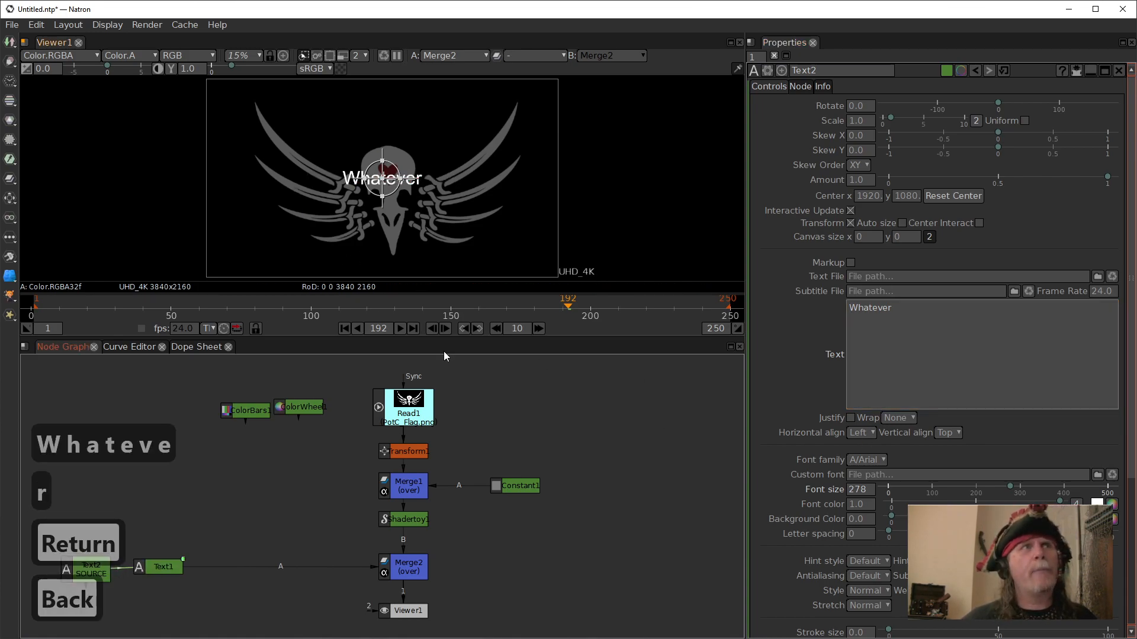
pyautogui.moveTo(267, 314); pyautogui.dragTo(244, 328)
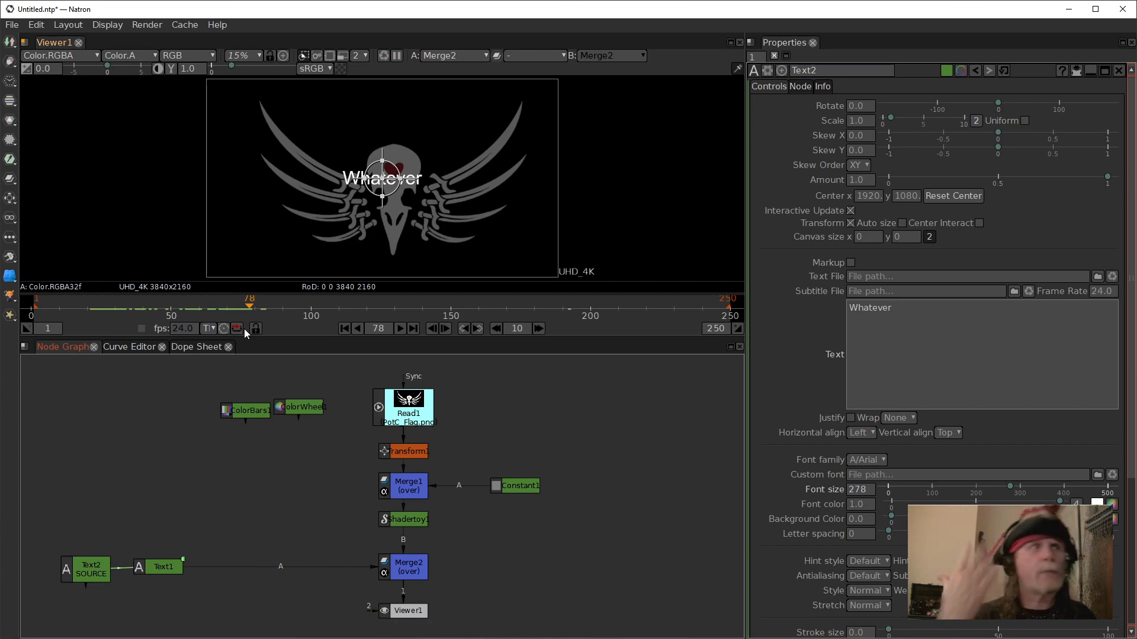
# - Paste "NATRON NATION" back as Text2's text and go to frame 184
pyautogui.click(926, 307)
pyautogui.doubleClick(881, 308)
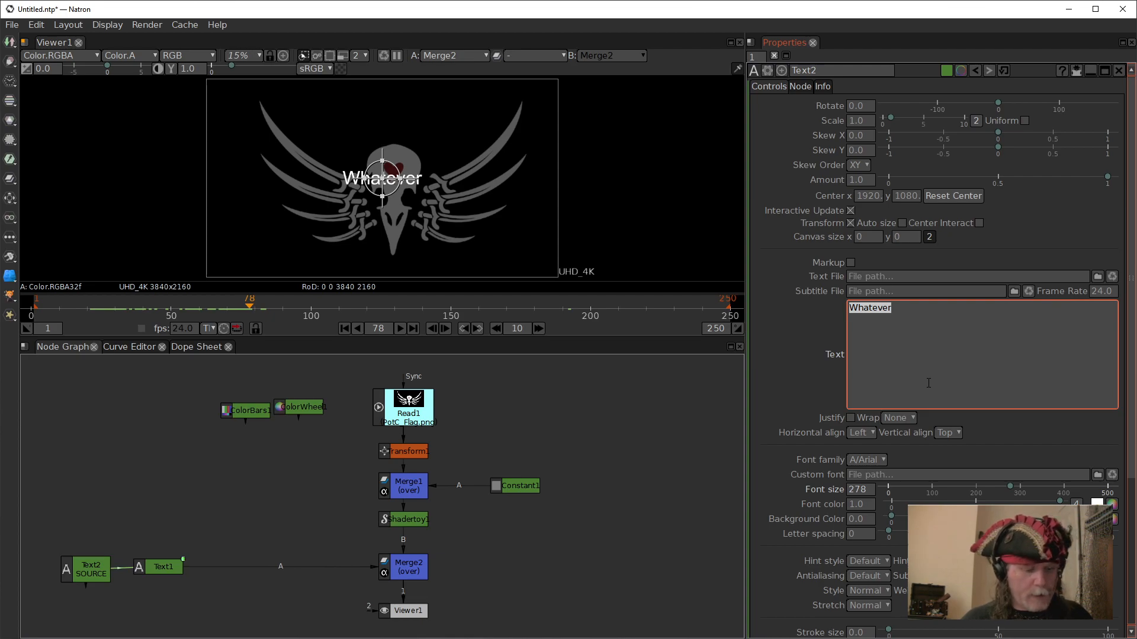
pyautogui.hotkey('ctrl', 'v')
pyautogui.click(591, 435)
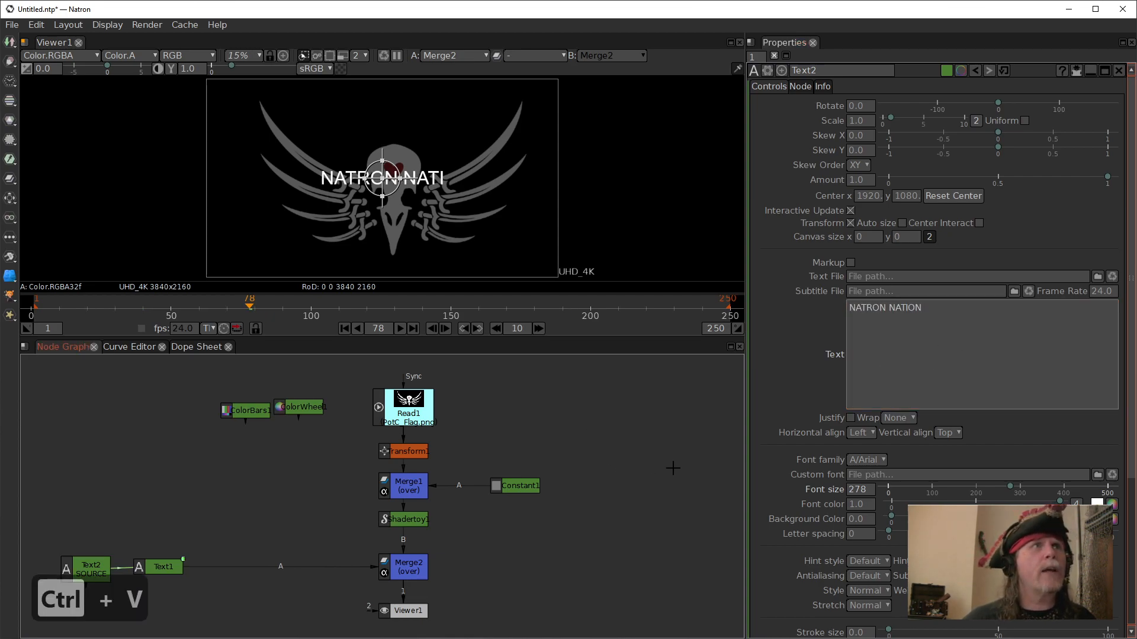
pyautogui.click(546, 307)
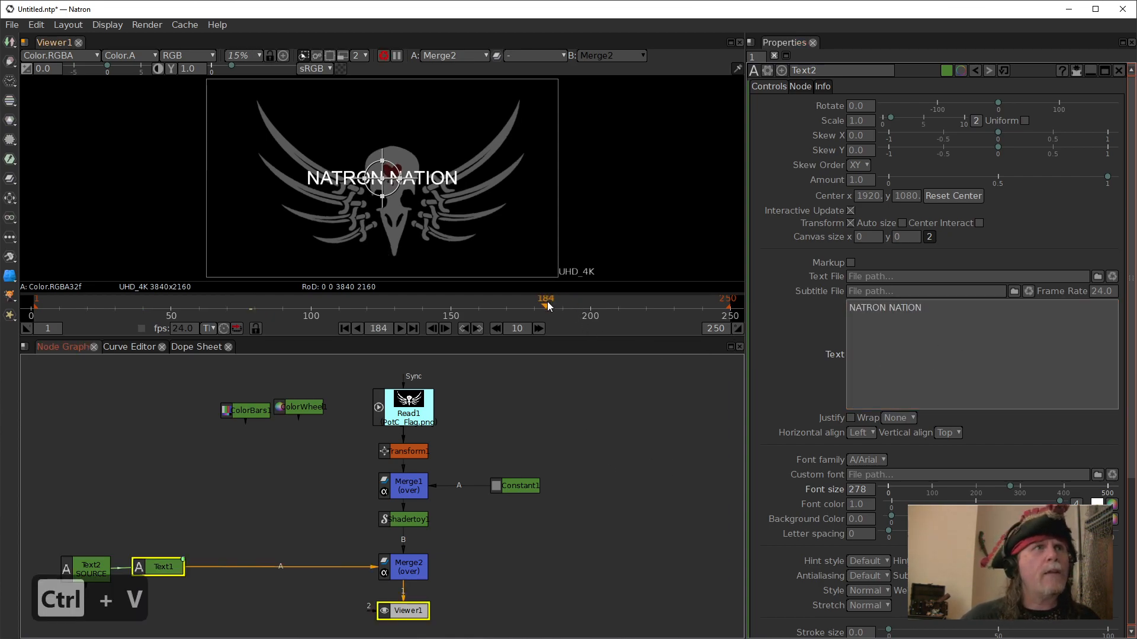
# - Open the Text1 node's properties, try the Center Interact option on and off, and leave it disabled
pyautogui.click(165, 567)
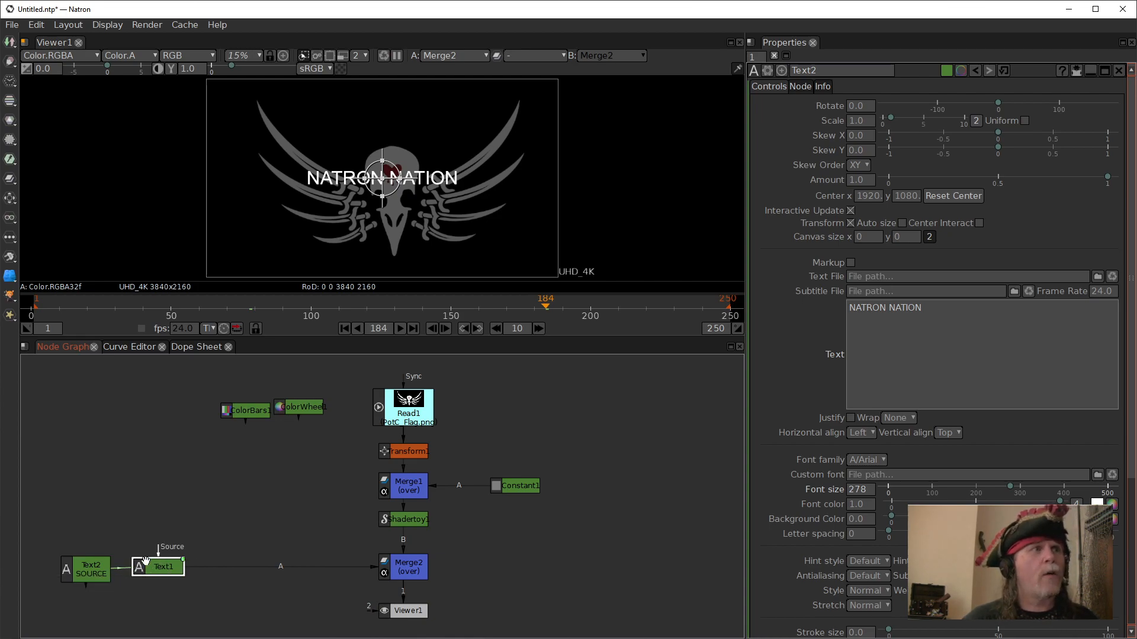
pyautogui.click(98, 566)
pyautogui.click(165, 570)
pyautogui.click(166, 572)
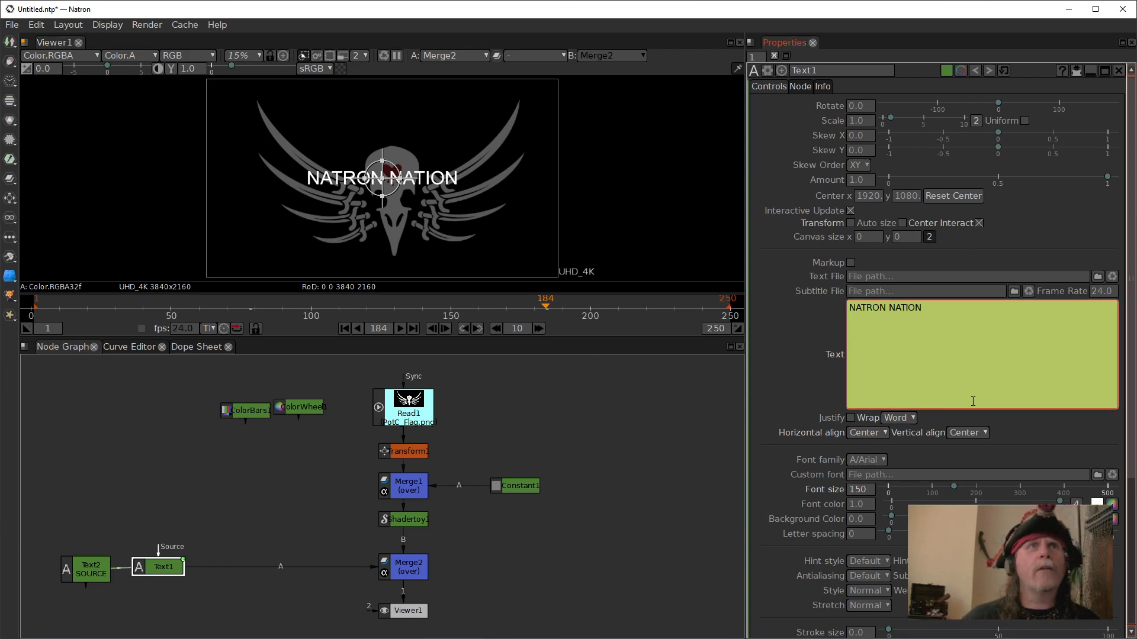
pyautogui.click(979, 224)
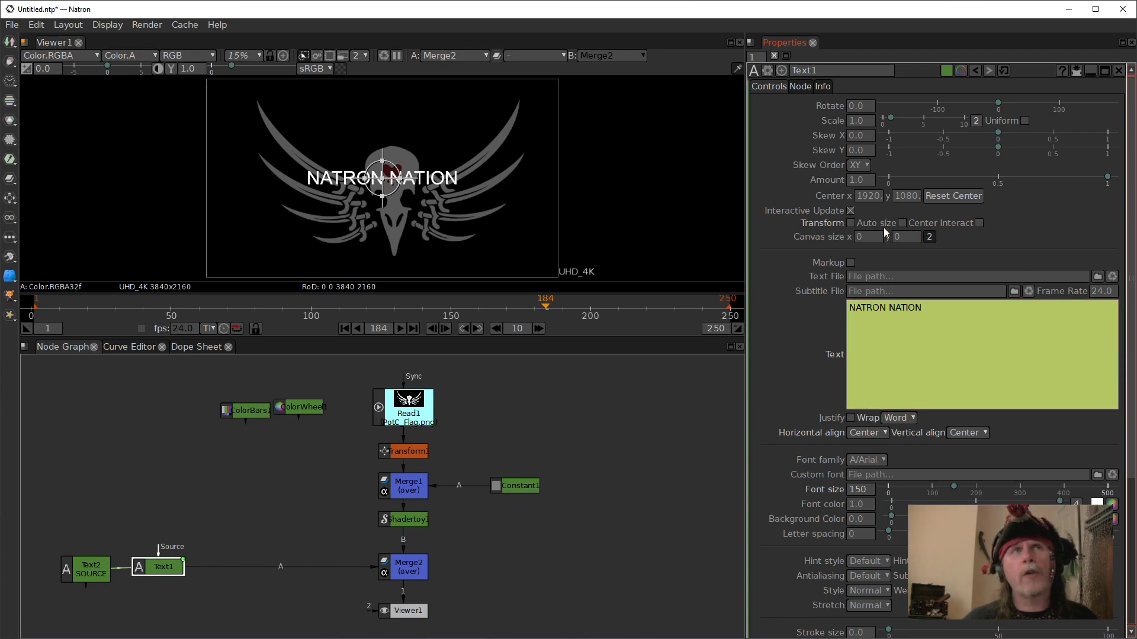
pyautogui.click(978, 223)
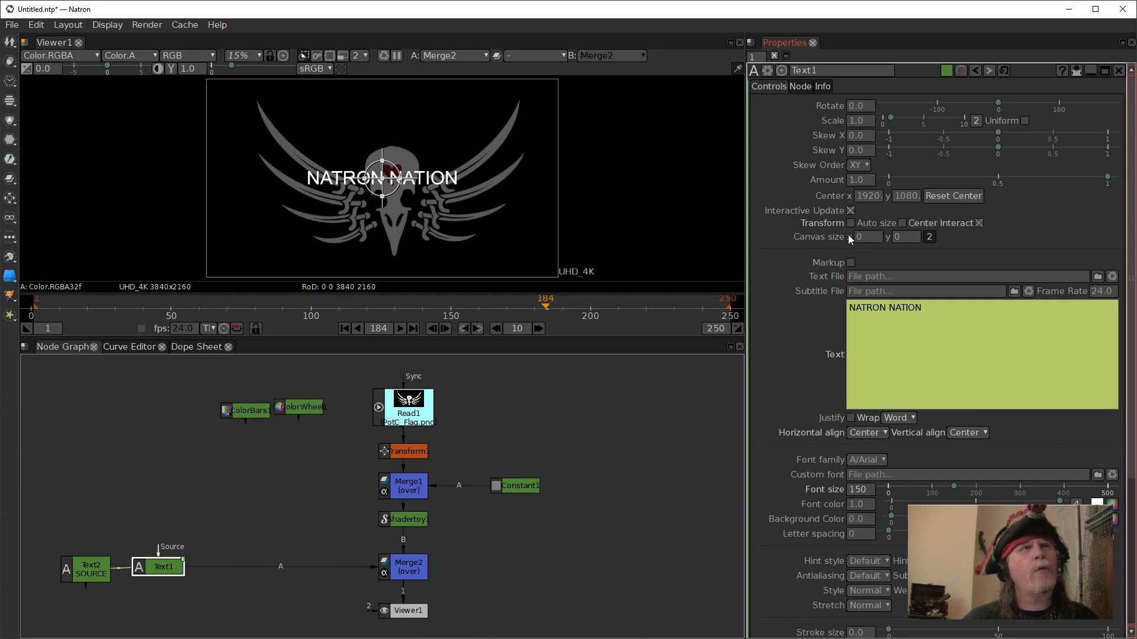
pyautogui.click(979, 223)
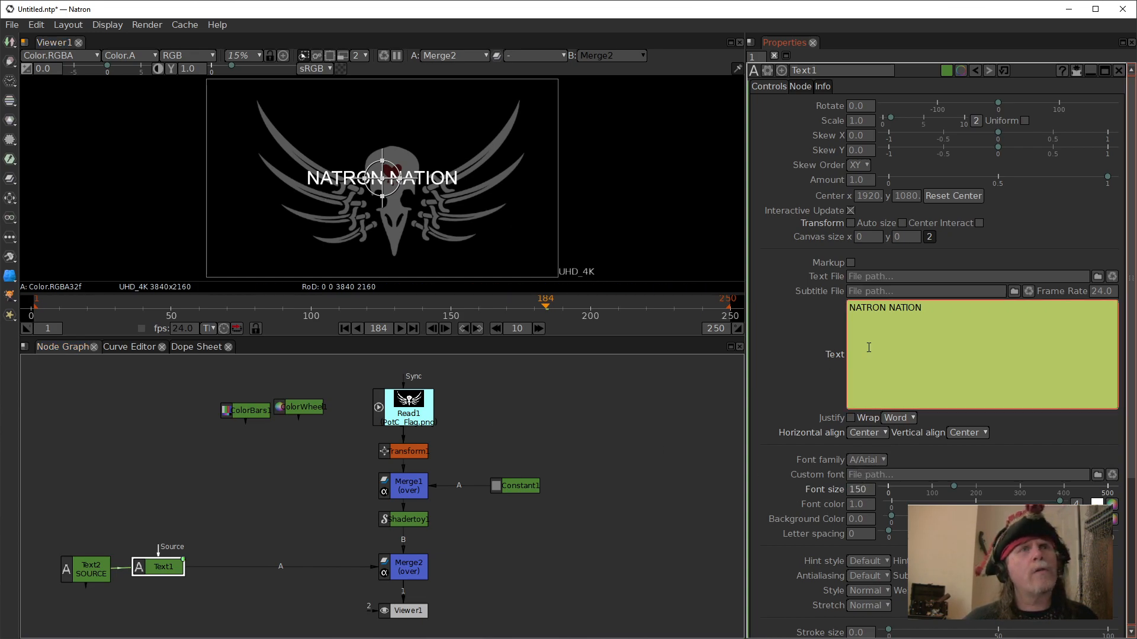
# - Change Text1's font family to Courier New and deselect the node
pyautogui.click(876, 460)
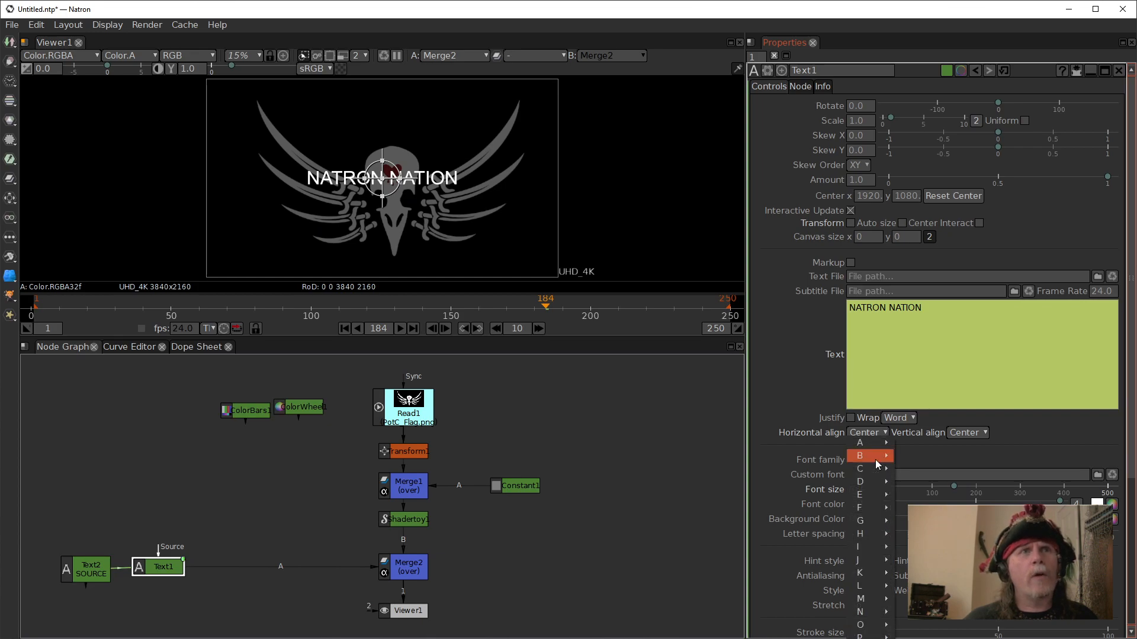
pyautogui.moveTo(882, 469)
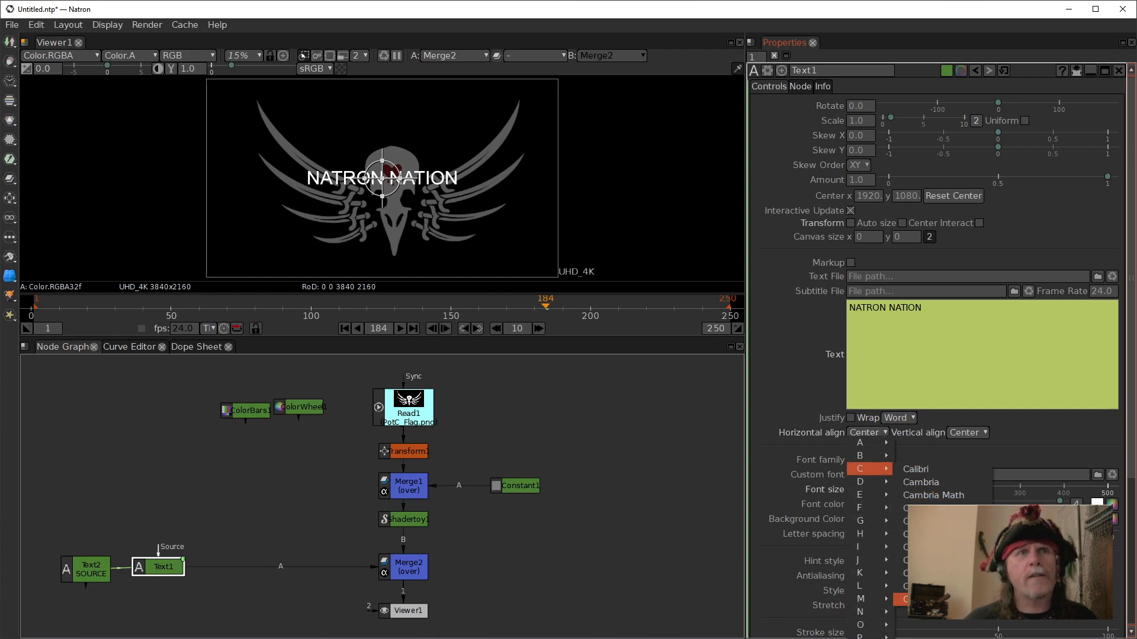
pyautogui.click(903, 600)
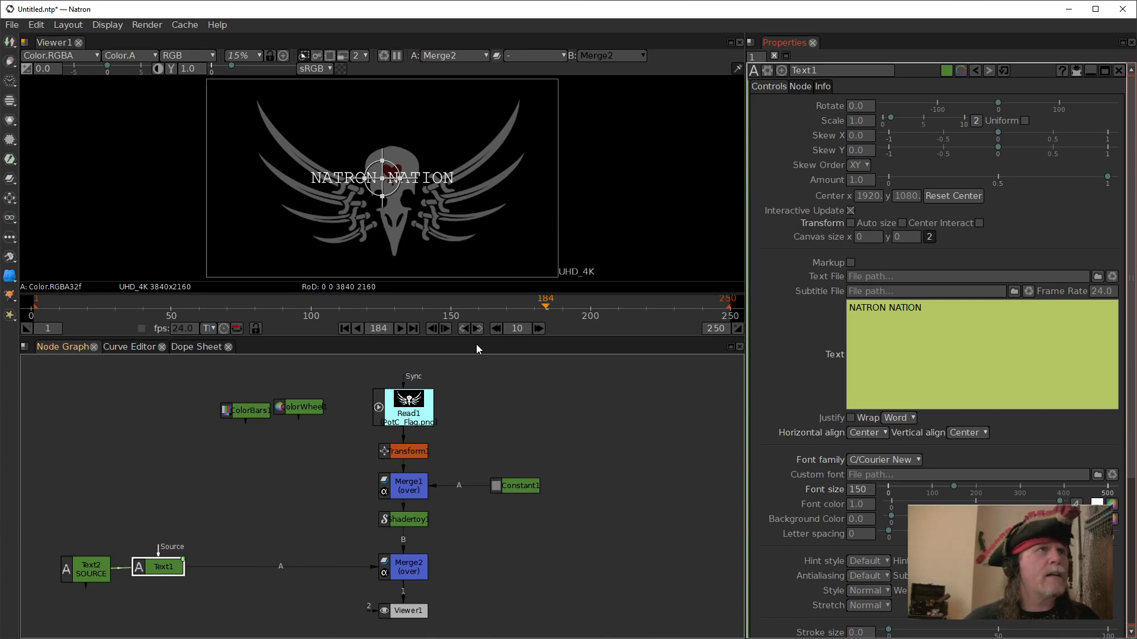
pyautogui.click(606, 458)
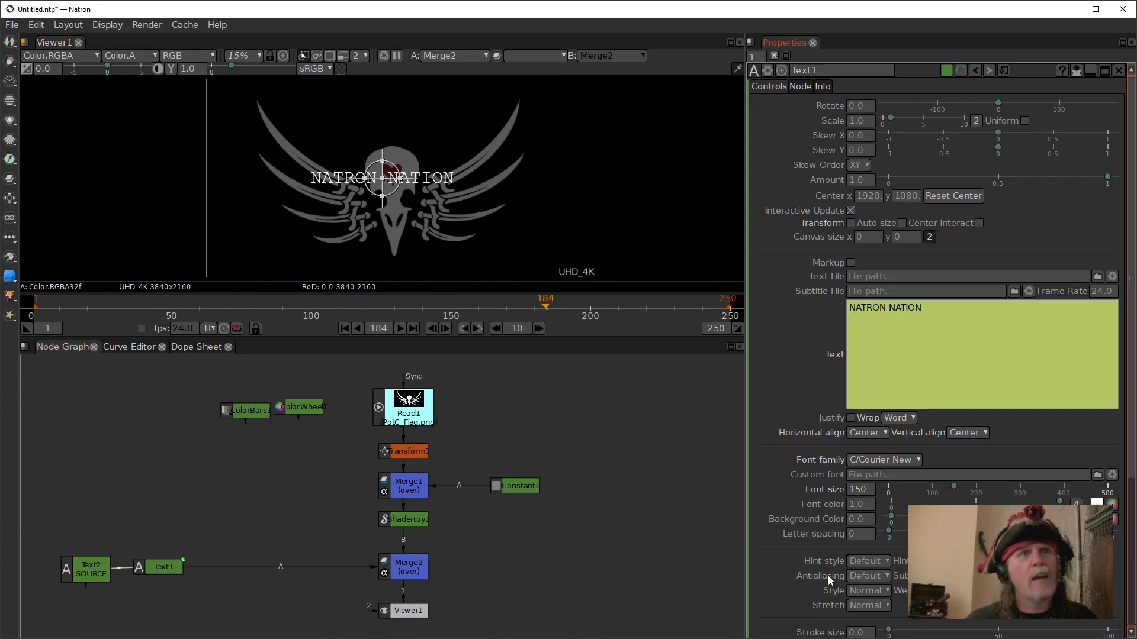
# - Try a heavier font weight on Text1 and set the weight back to Normal
pyautogui.click(938, 591)
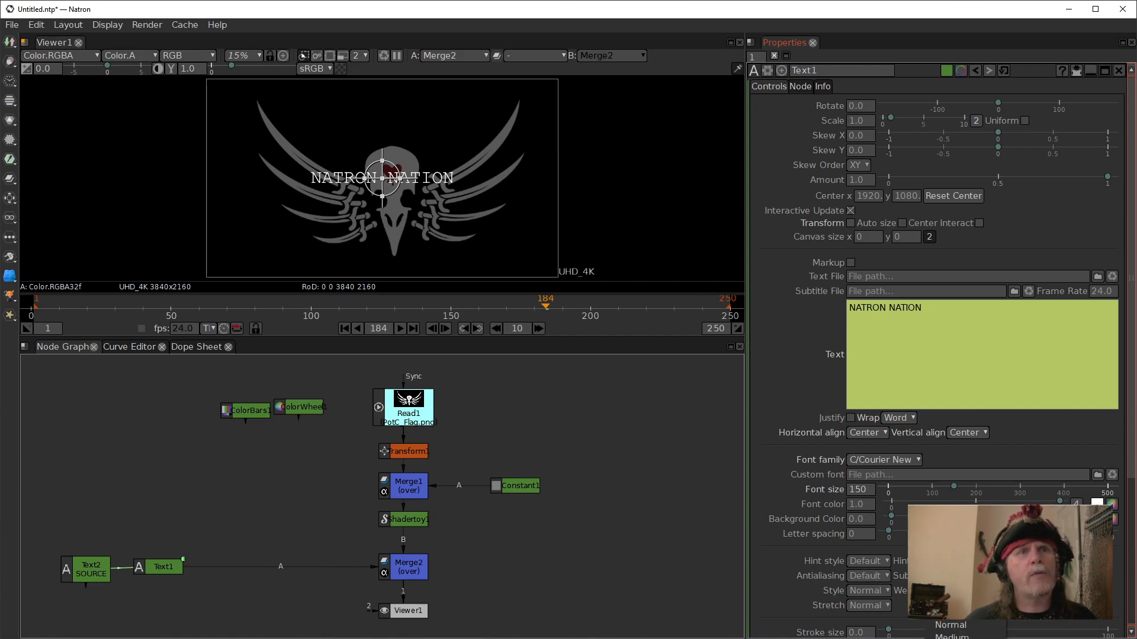
pyautogui.click(950, 638)
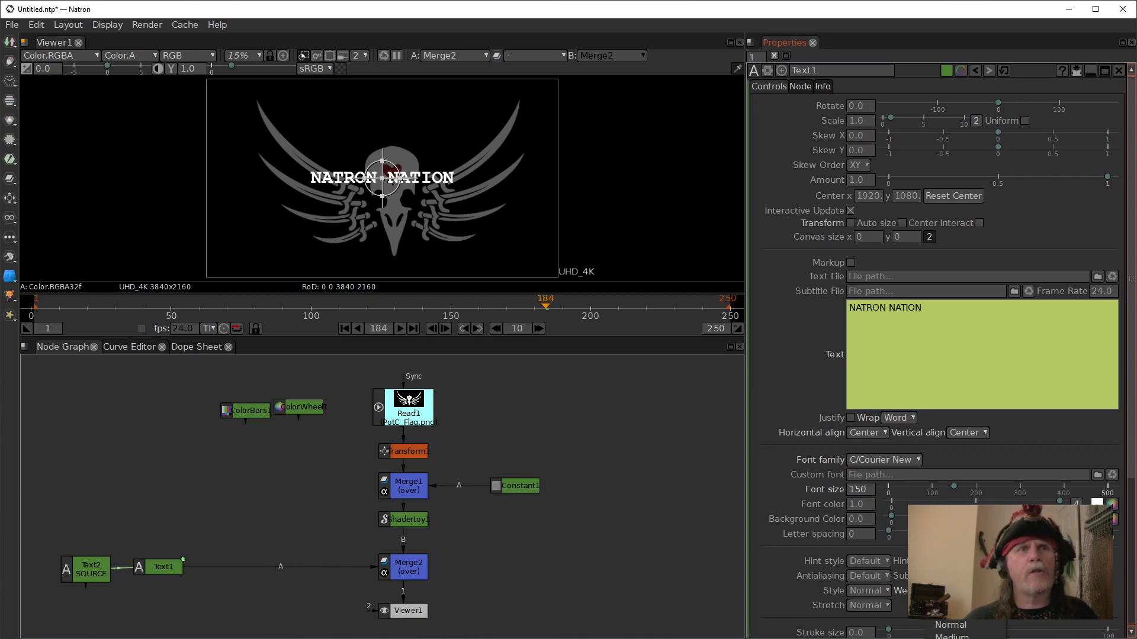
pyautogui.click(951, 625)
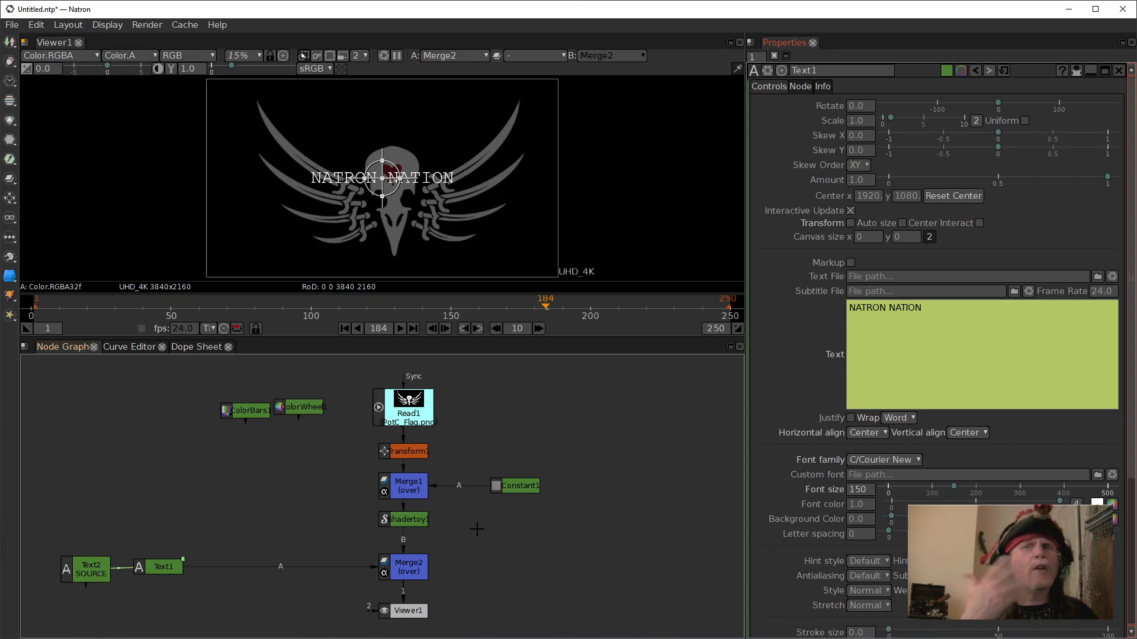
# - Shift the Text1 node slightly farther from Text2 SOURCE in the node graph, keeping them in line
pyautogui.click(170, 568)
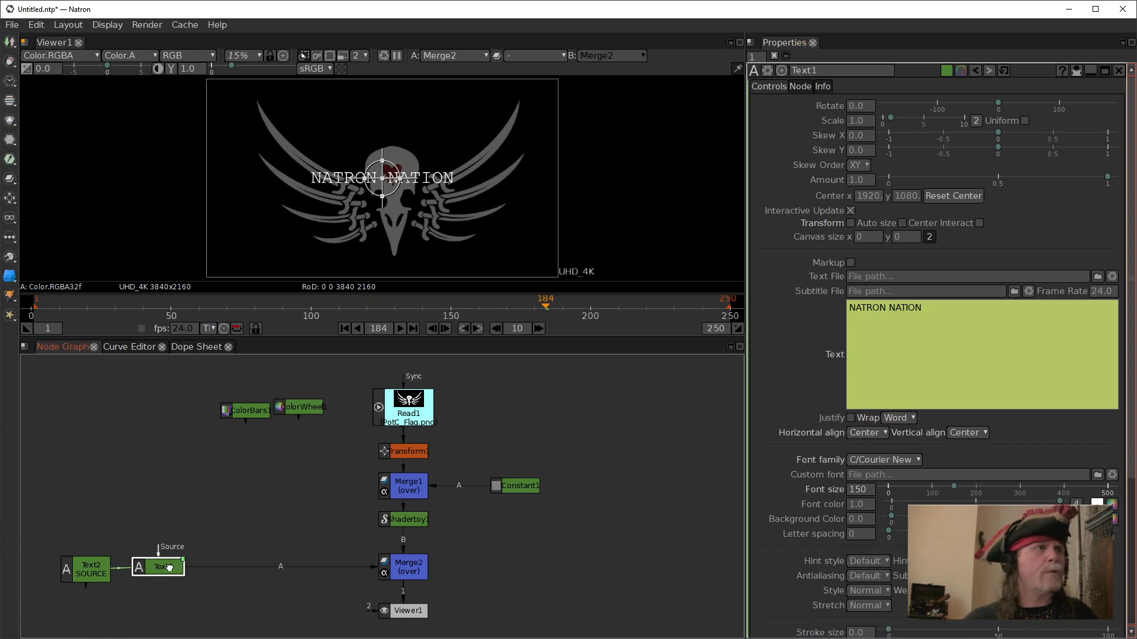
pyautogui.moveTo(169, 565); pyautogui.dragTo(184, 548)
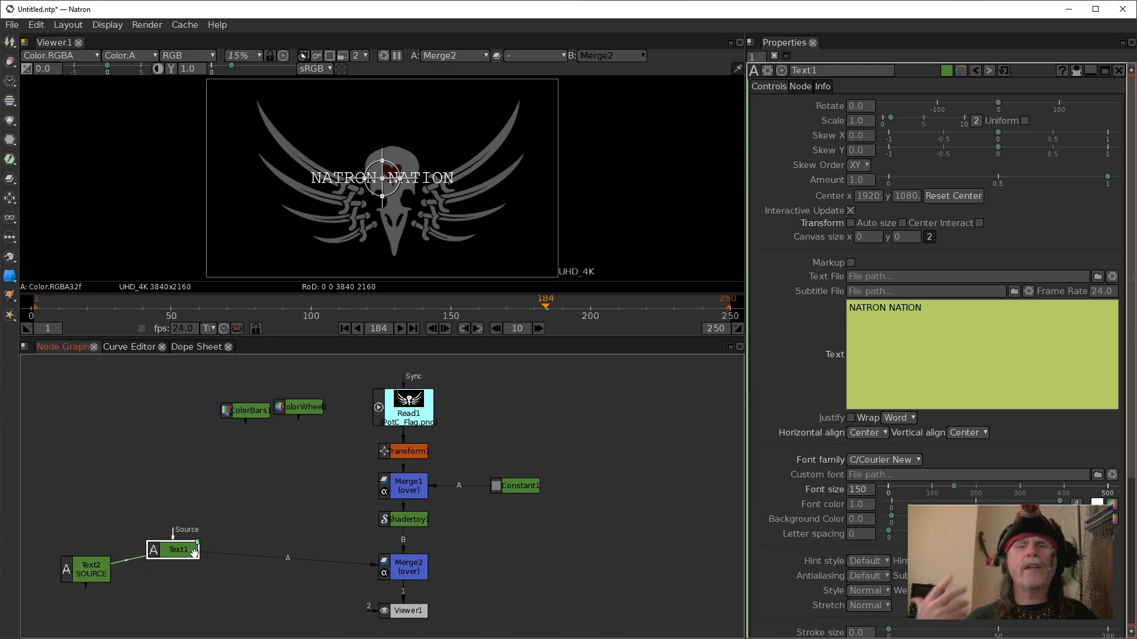
pyautogui.moveTo(194, 552); pyautogui.dragTo(188, 567)
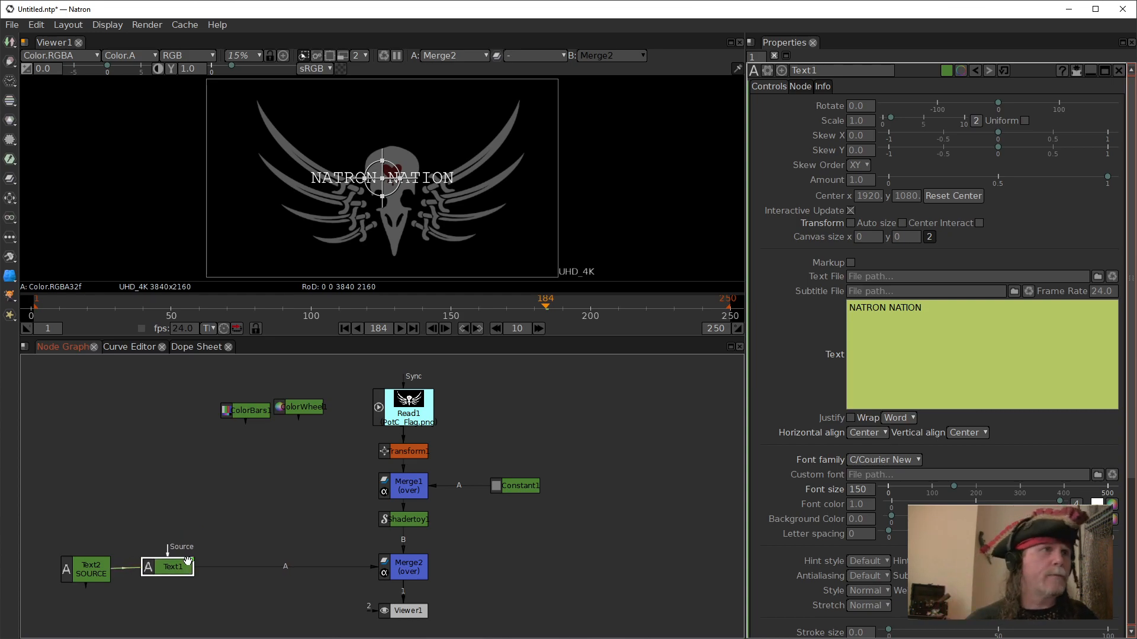
pyautogui.moveTo(188, 561)
pyautogui.mouseDown()
pyautogui.moveTo(206, 541)
pyautogui.moveTo(188, 556)
pyautogui.mouseUp()
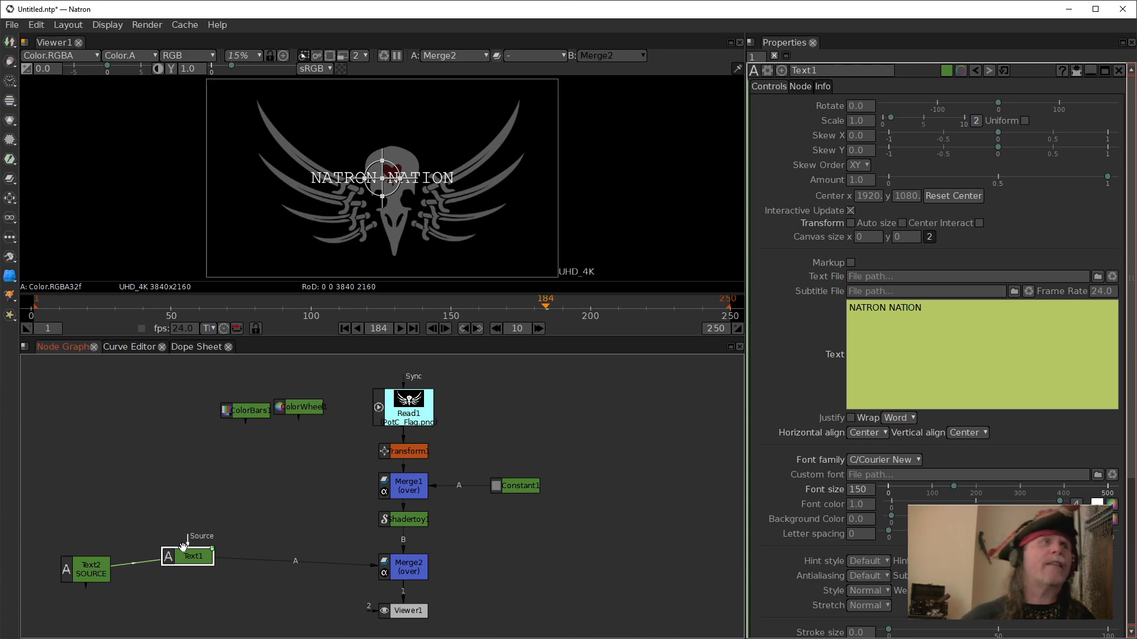
pyautogui.moveTo(188, 559)
pyautogui.mouseDown()
pyautogui.moveTo(172, 558)
pyautogui.moveTo(181, 566)
pyautogui.mouseUp()
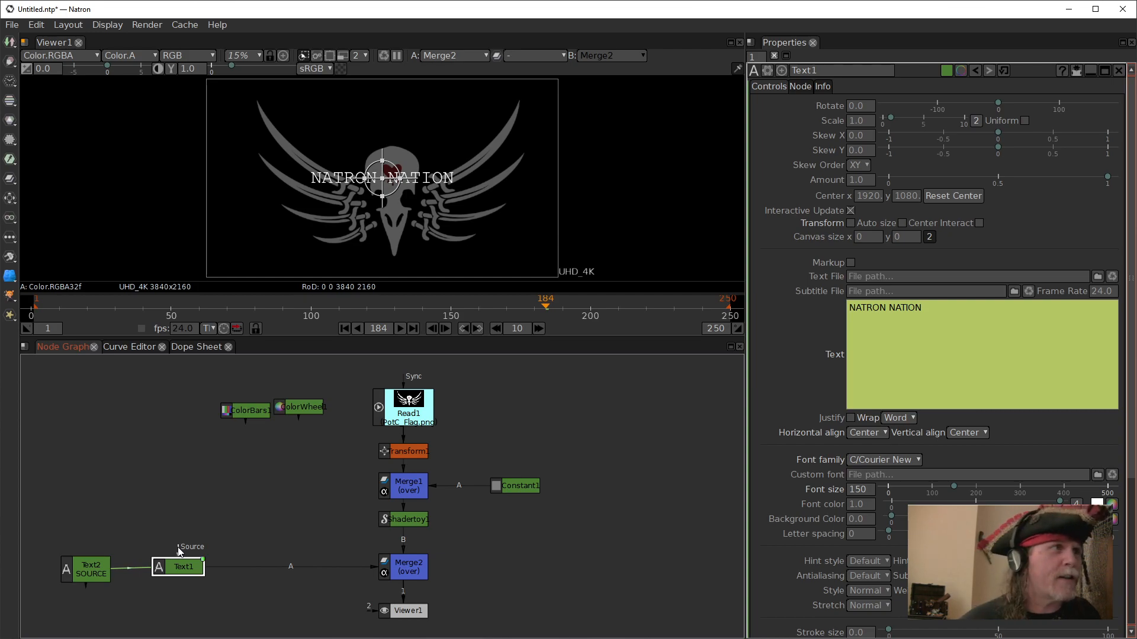
# - Add a new Text node in the empty graph area above Text1
pyautogui.click(200, 488)
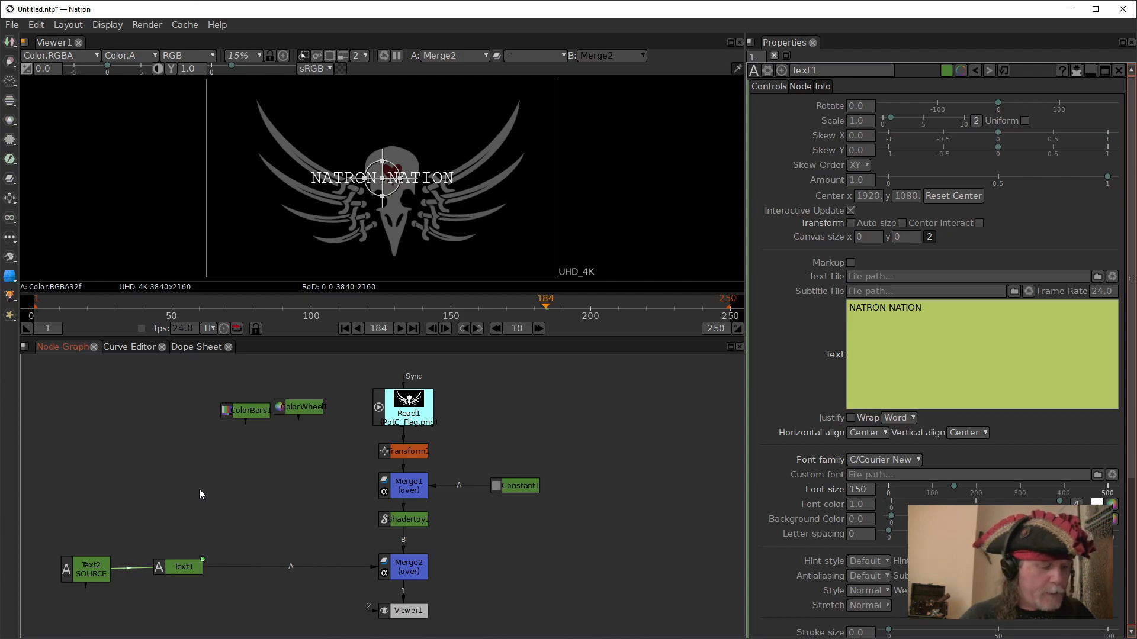
pyautogui.press('Tab')
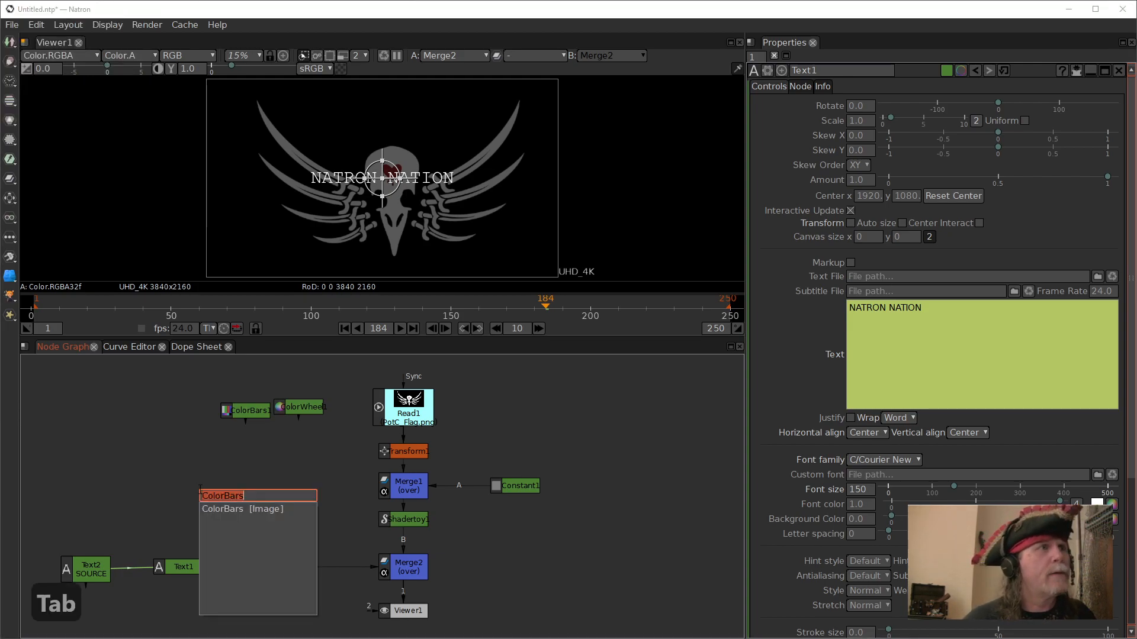
pyautogui.write('te')
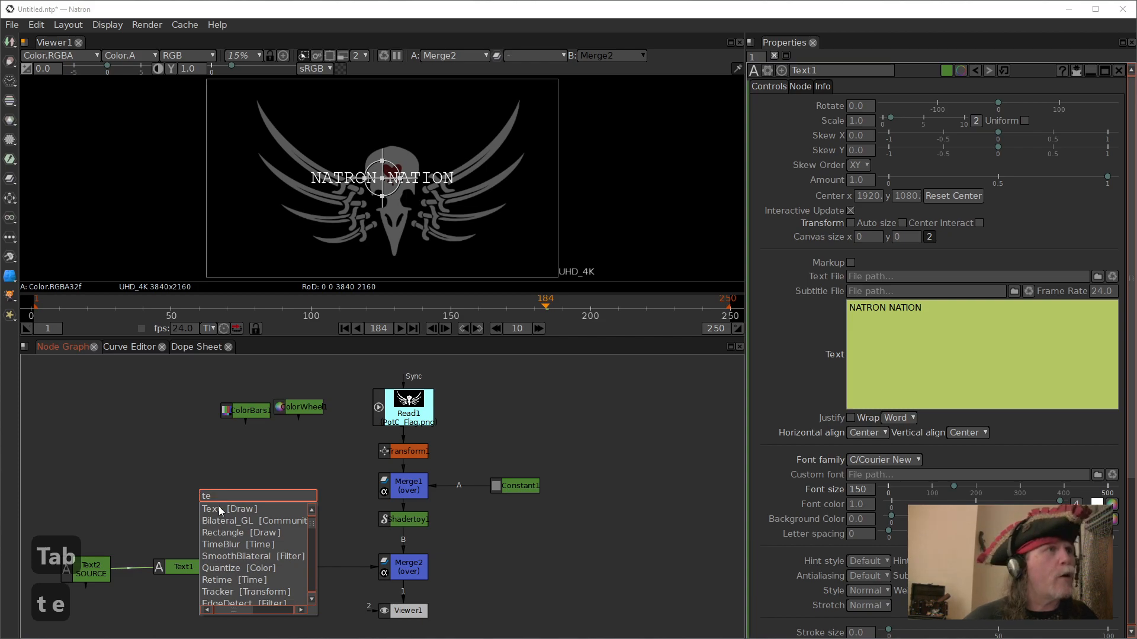
pyautogui.click(219, 508)
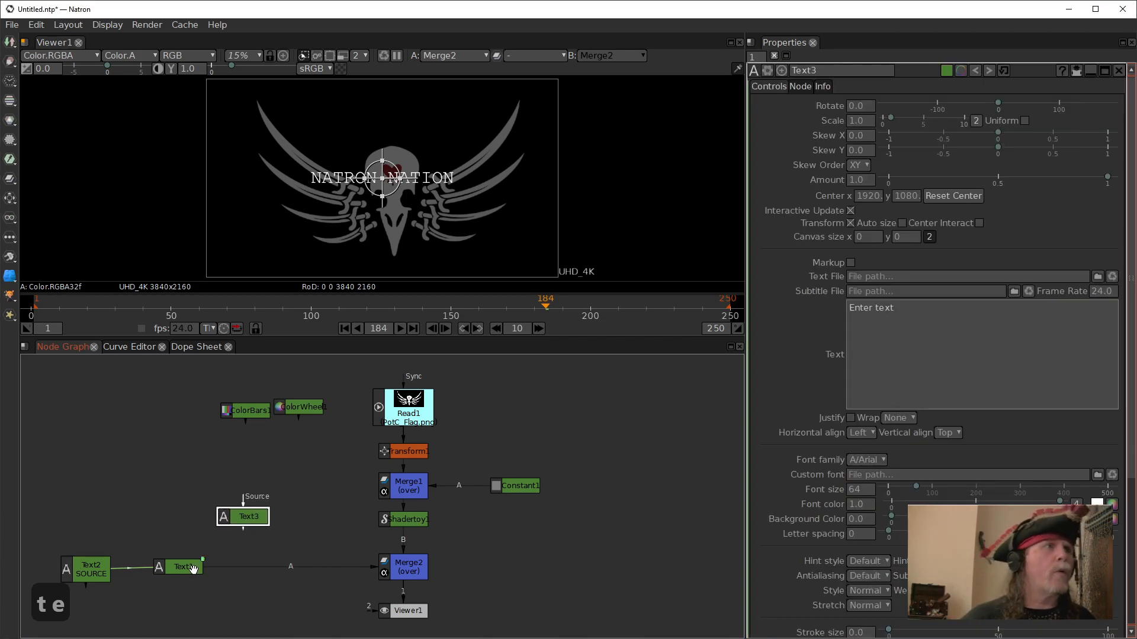
# - Insert a Merge node between Text1 and Merge2, connect its A input to Text3, and open Text3's properties
pyautogui.click(194, 569)
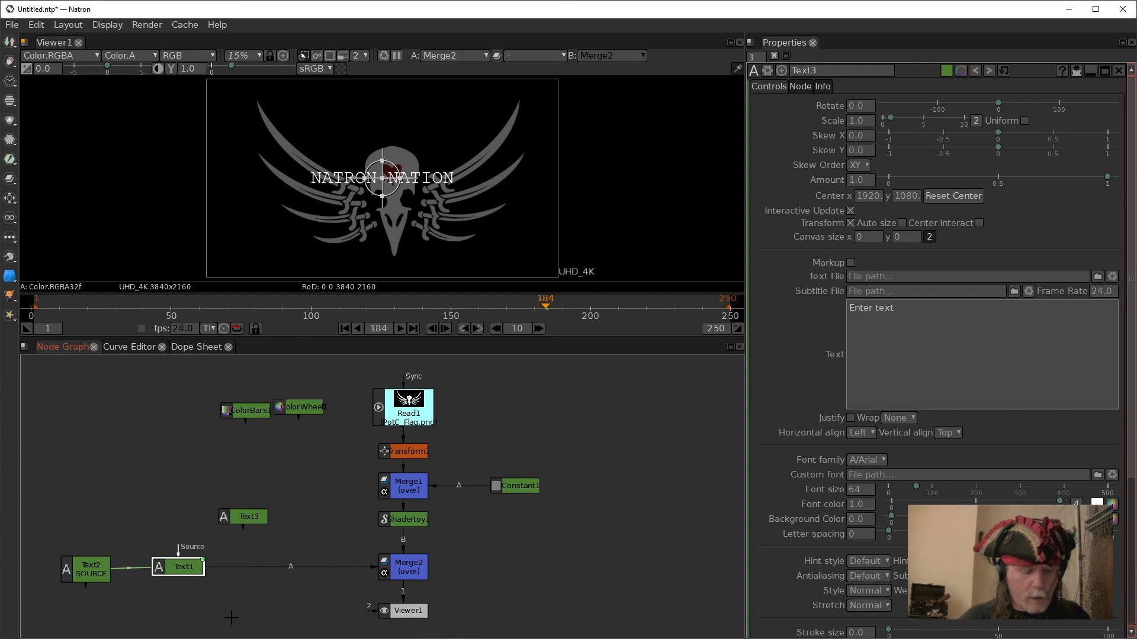
pyautogui.press('m')
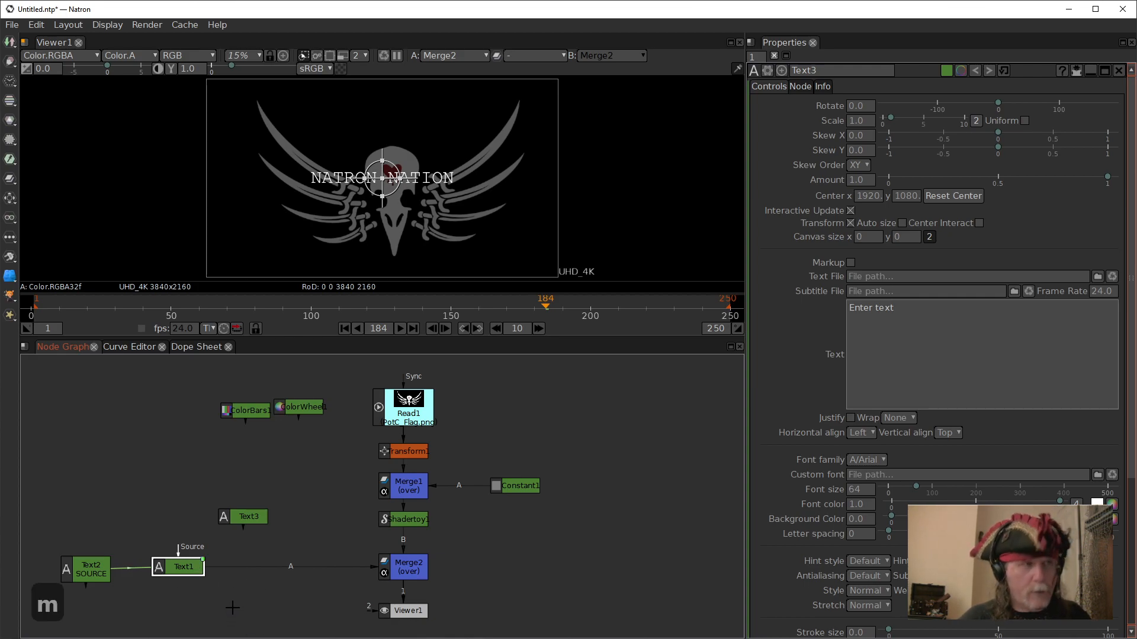
pyautogui.moveTo(178, 597); pyautogui.dragTo(244, 514)
pyautogui.moveTo(287, 577); pyautogui.dragTo(309, 577)
pyautogui.moveTo(252, 515); pyautogui.dragTo(233, 507)
pyautogui.doubleClick(233, 507)
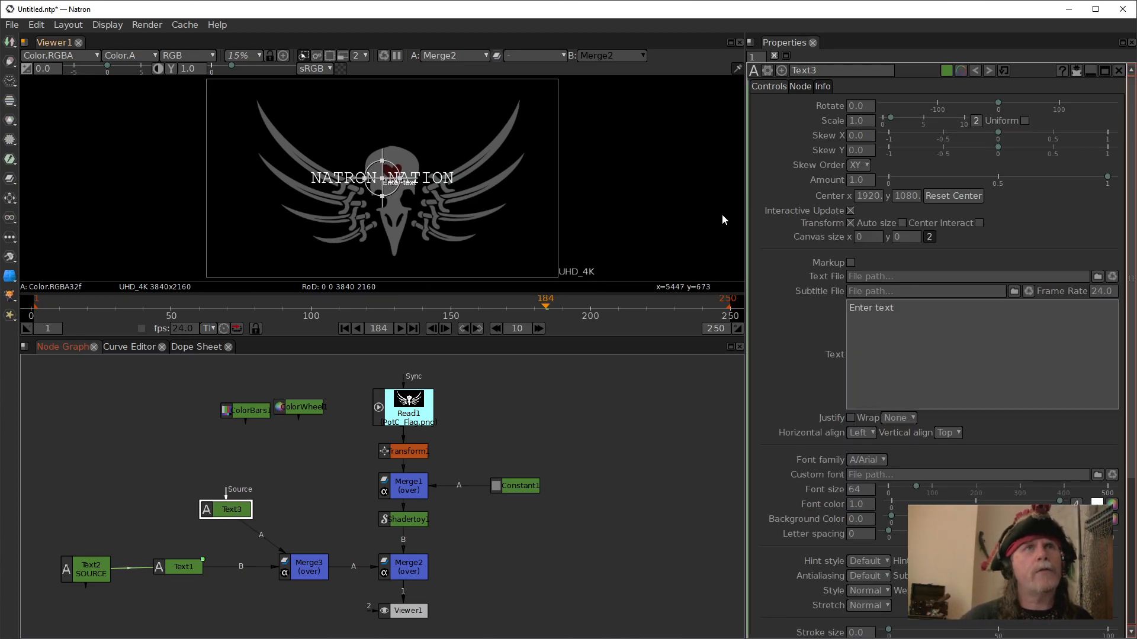
# - Try Text3 with Transform off and on, shift its center Y value, and reset the center
pyautogui.click(850, 223)
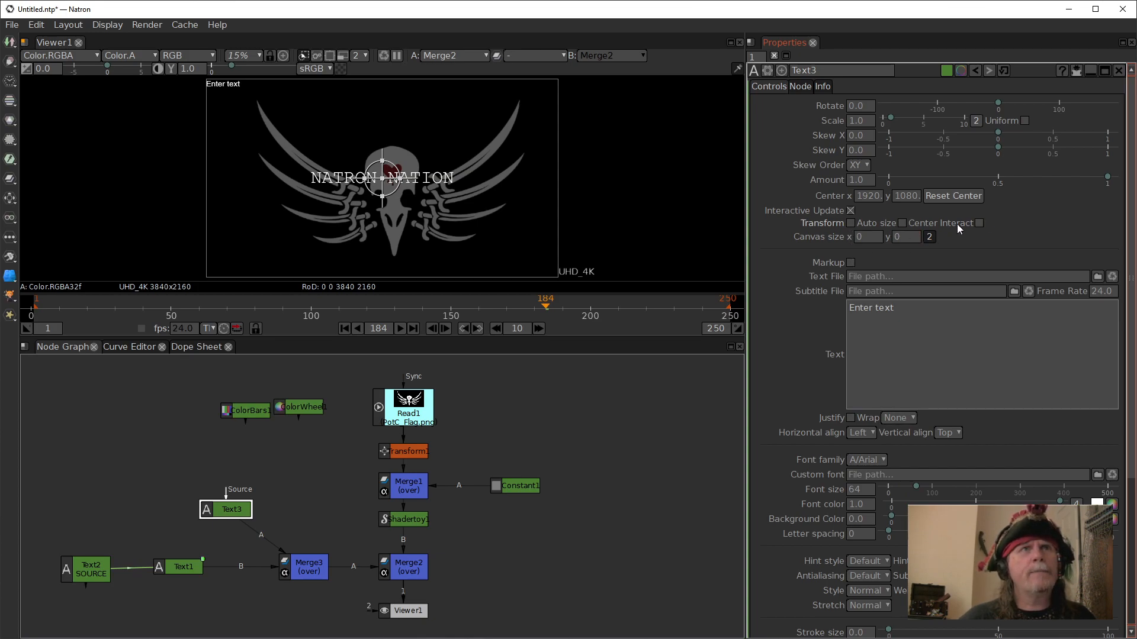
pyautogui.click(850, 224)
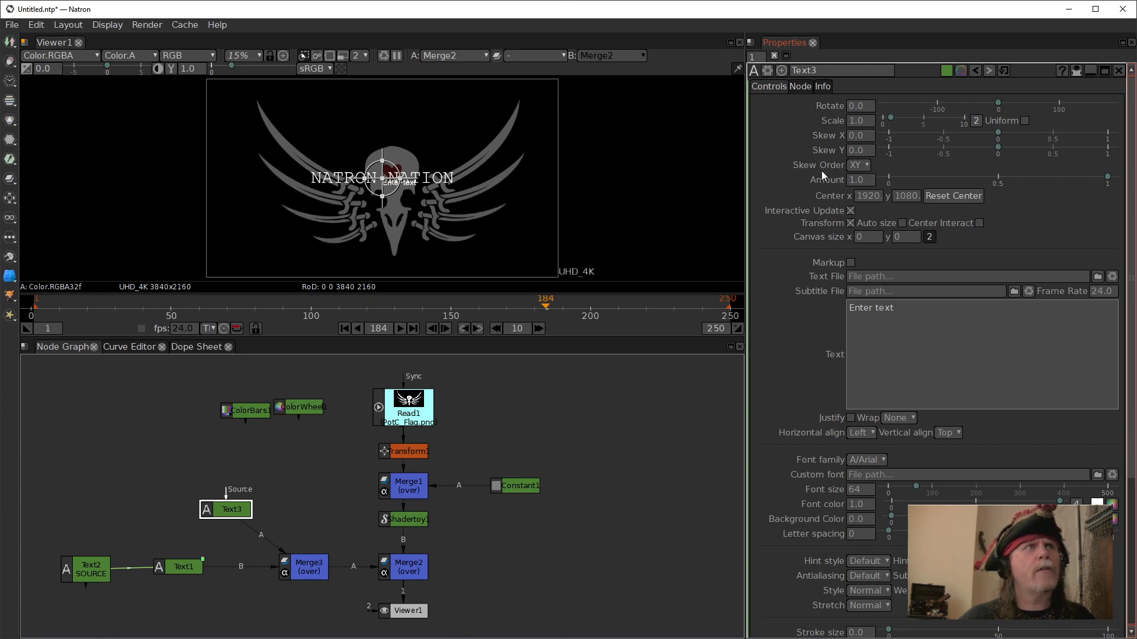
pyautogui.click(902, 196)
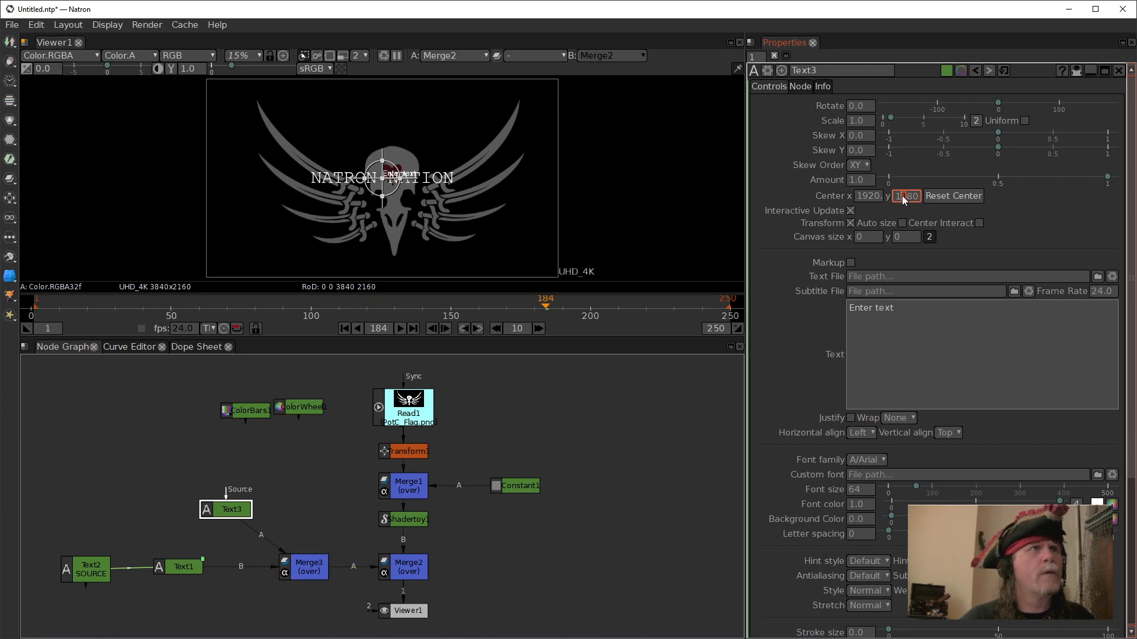
pyautogui.scroll(1, 901, 196)
pyautogui.click(943, 196)
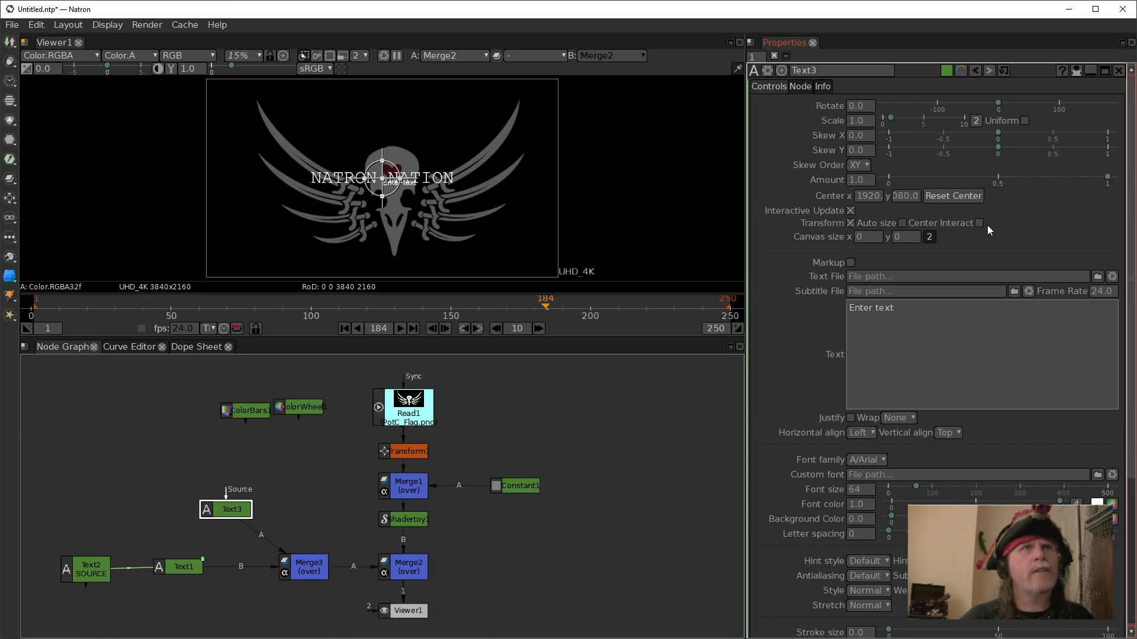
# - Turn off Text3's Transform option, set Wrap to Word, and set both horizontal and vertical alignment to Center
pyautogui.click(851, 223)
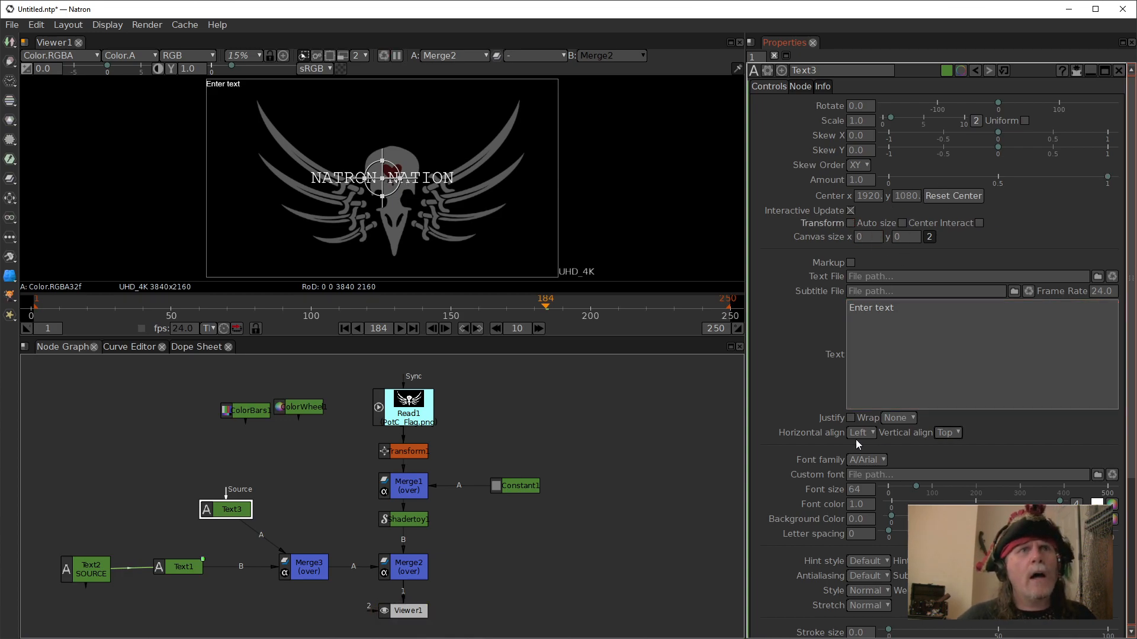
pyautogui.click(891, 418)
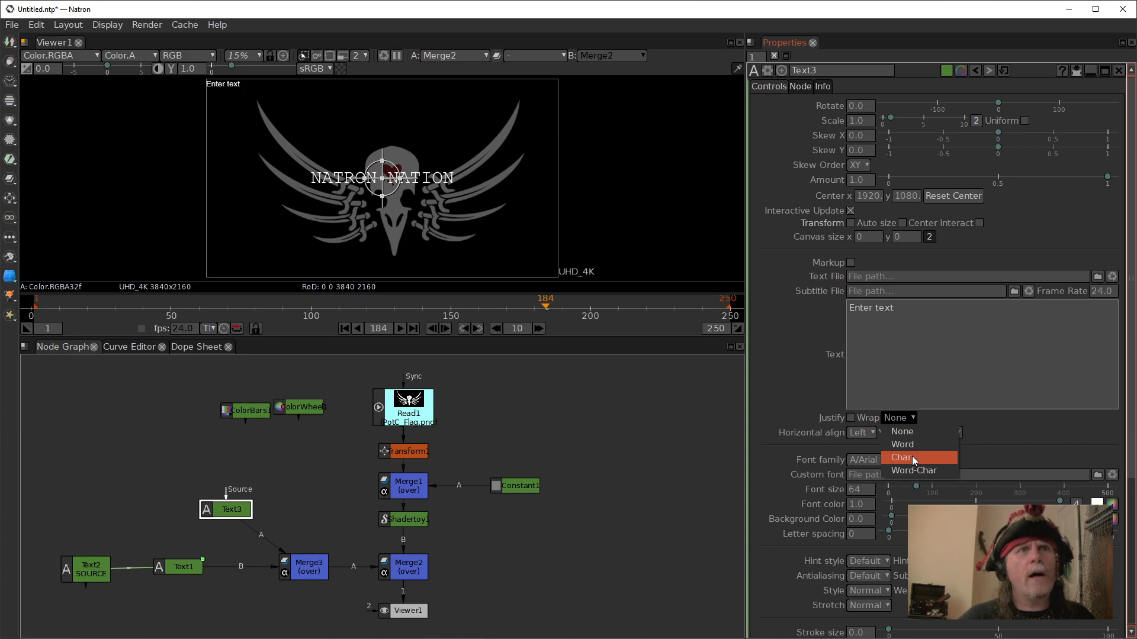
pyautogui.click(904, 444)
pyautogui.click(864, 435)
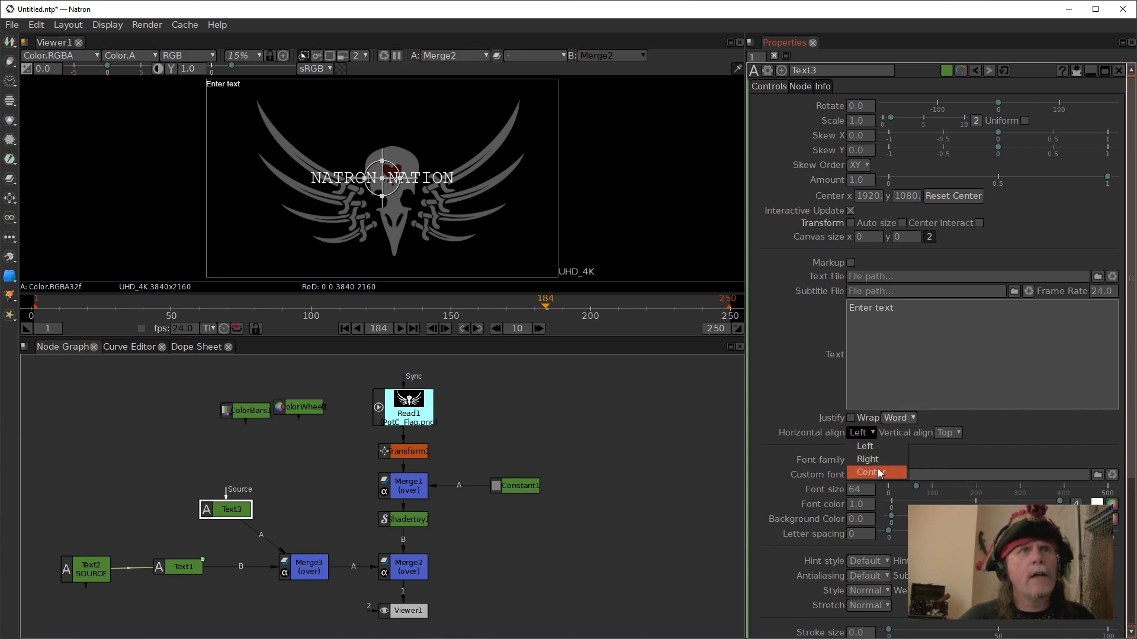
pyautogui.click(880, 473)
pyautogui.click(955, 433)
pyautogui.click(978, 460)
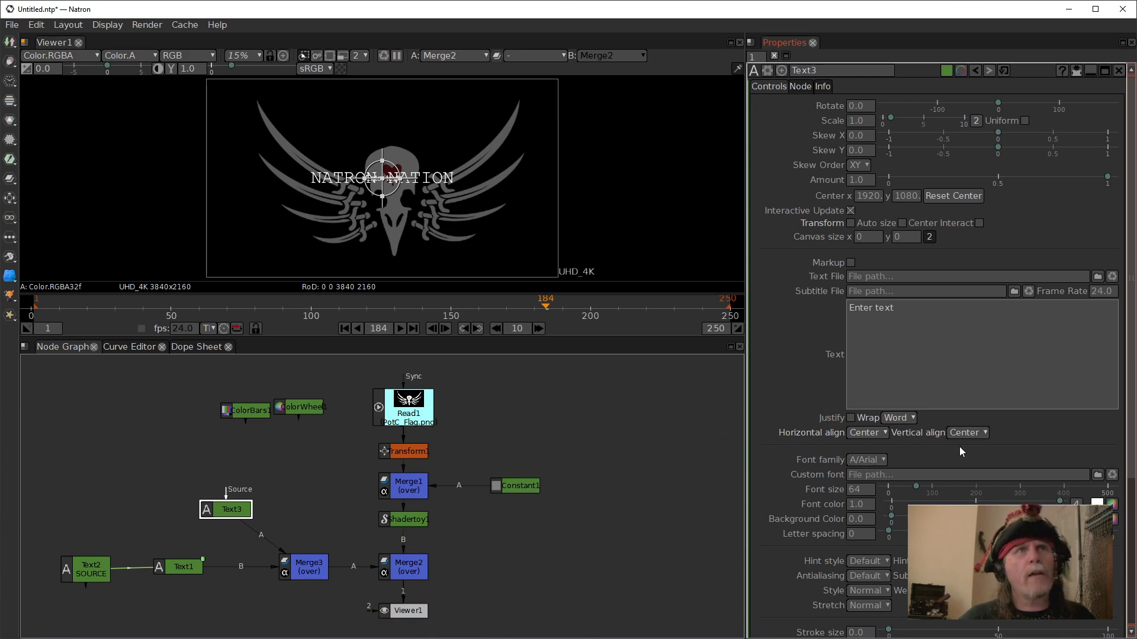
# - Set Text3's font family to Courier New and its font size to 150
pyautogui.click(866, 461)
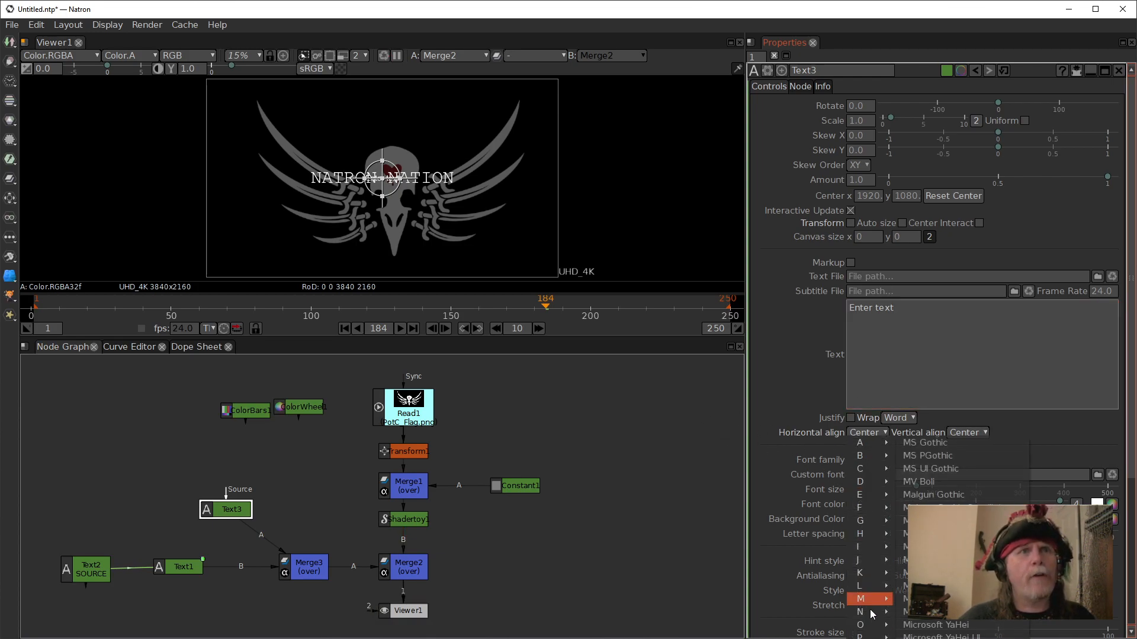
pyautogui.moveTo(871, 524)
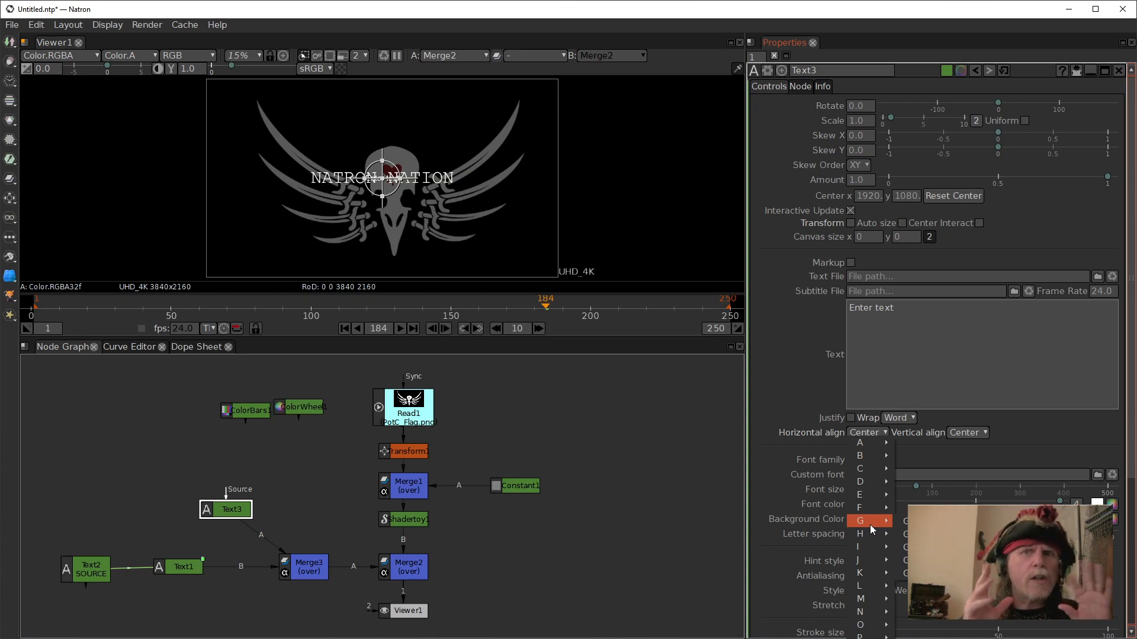
pyautogui.moveTo(869, 469)
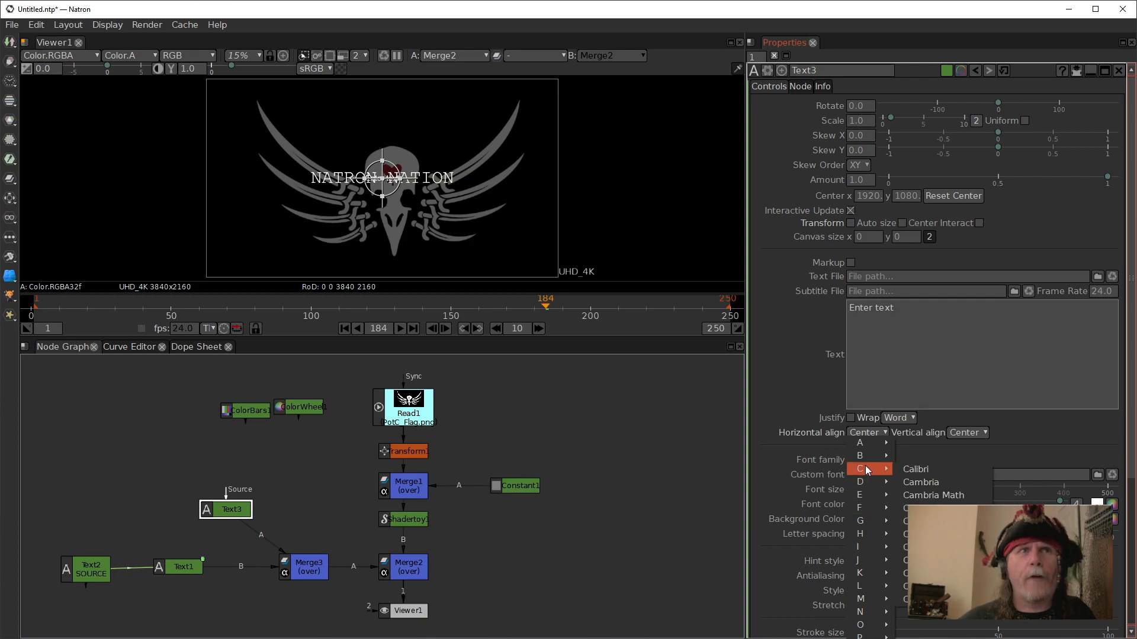
pyautogui.click(949, 620)
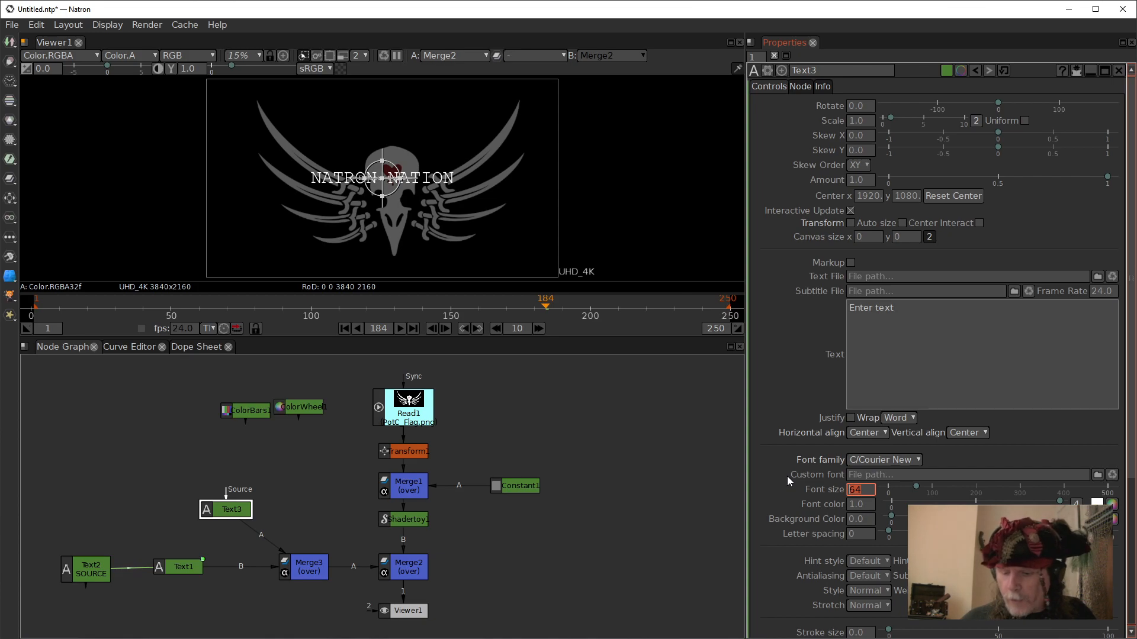
pyautogui.write('150')
pyautogui.click(646, 459)
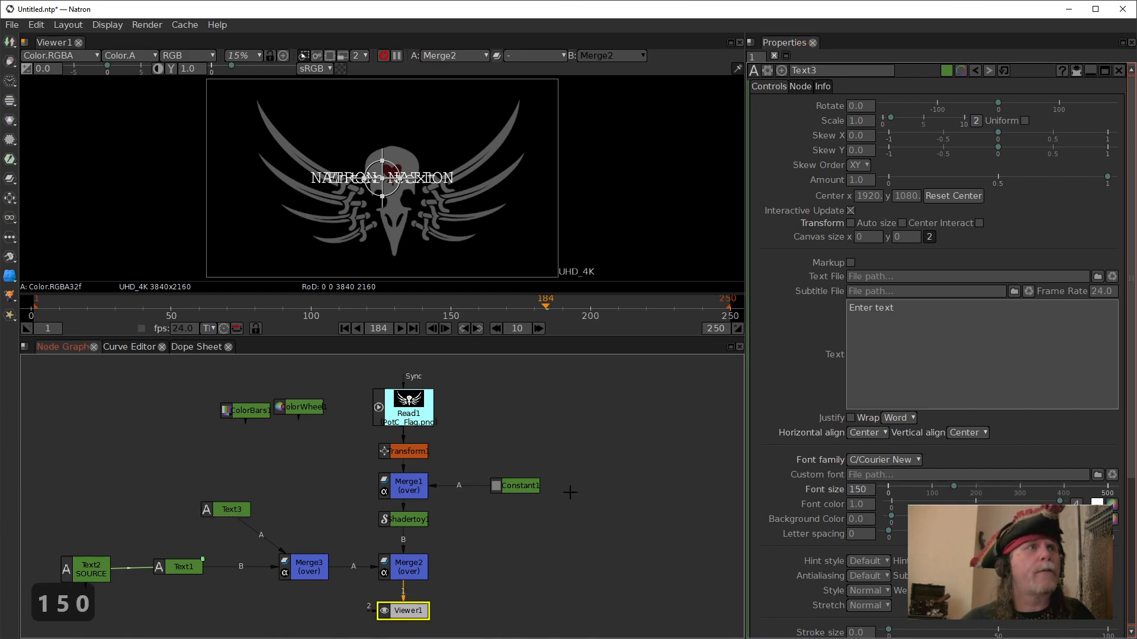
pyautogui.moveTo(227, 513); pyautogui.dragTo(221, 511)
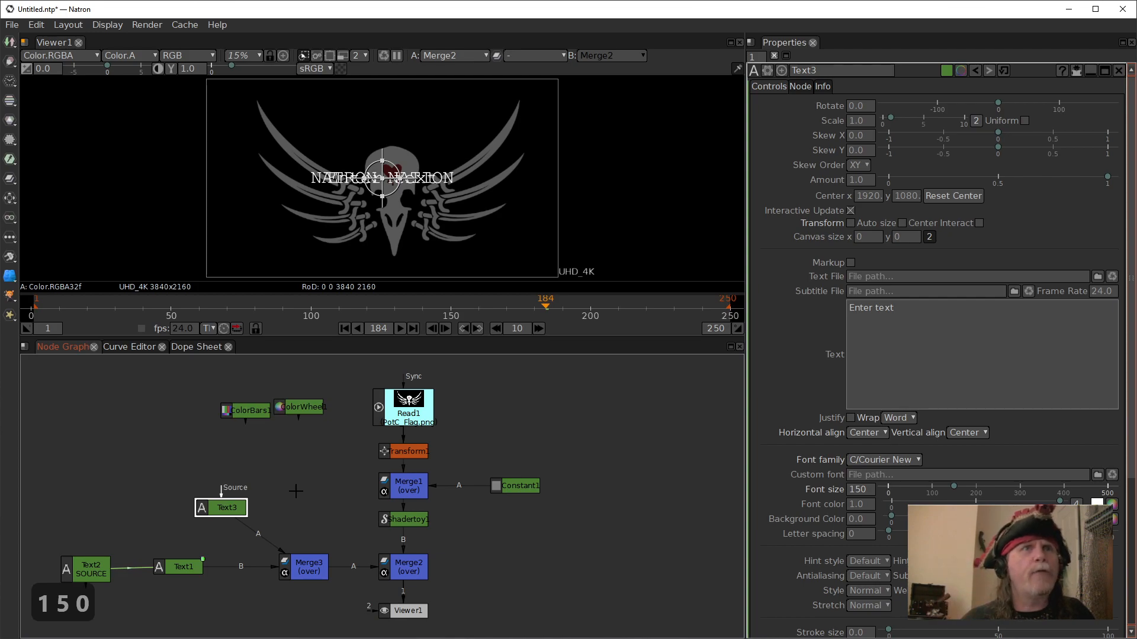
# - Replace Text3's default text with a row of 18 percent signs
pyautogui.click(971, 336)
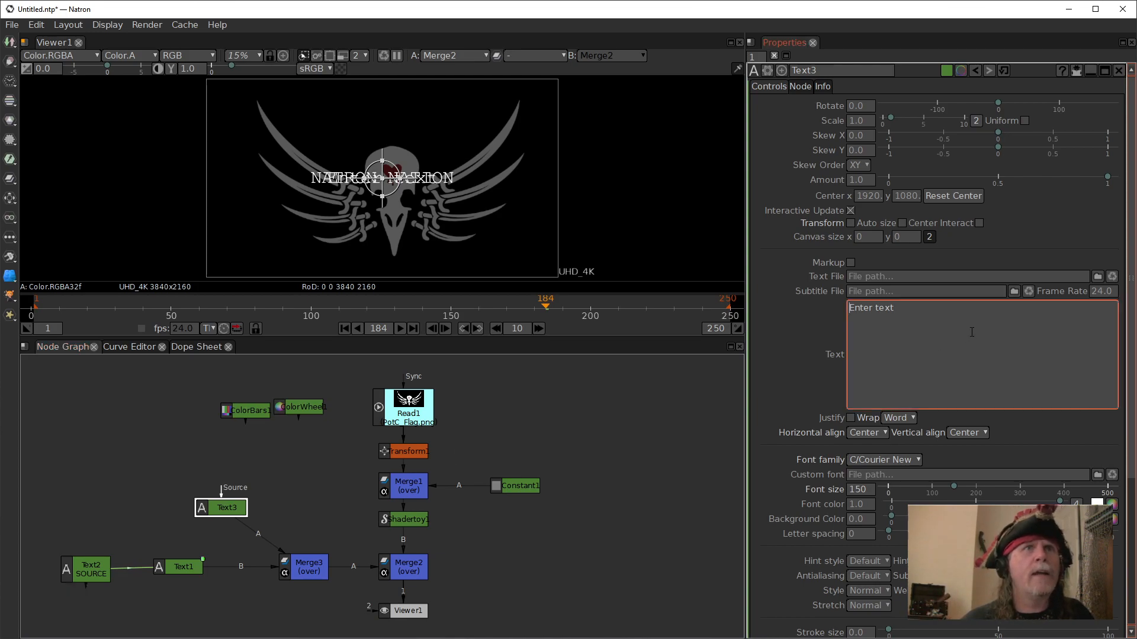
pyautogui.moveTo(924, 313); pyautogui.dragTo(734, 302)
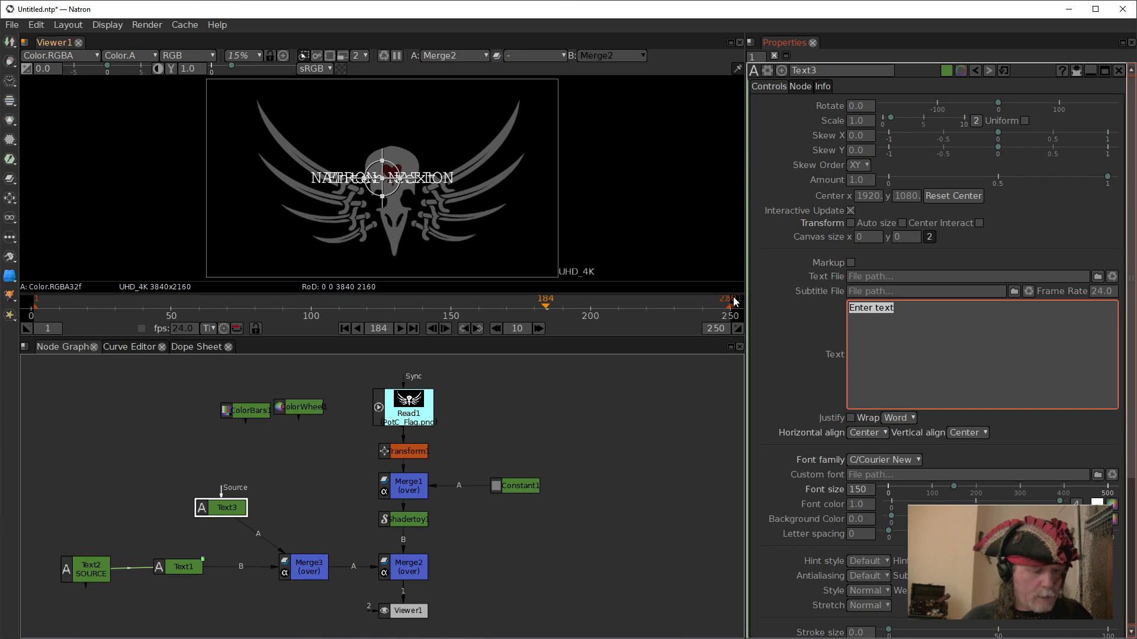
pyautogui.write('%%%%%%%%%%%%%%%%%%')
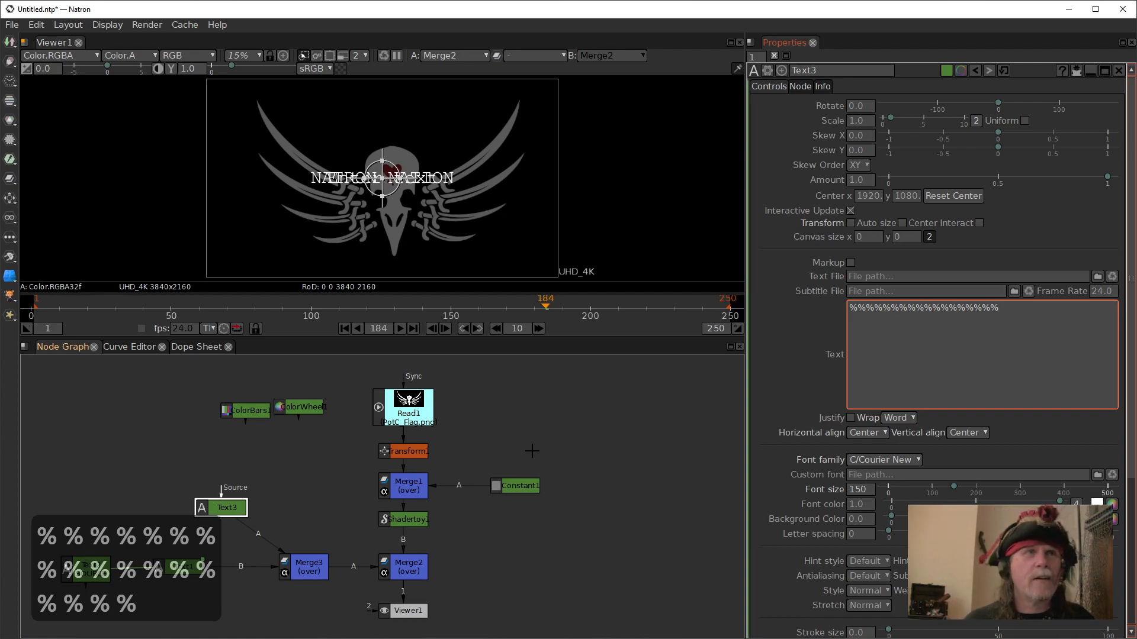
pyautogui.click(794, 372)
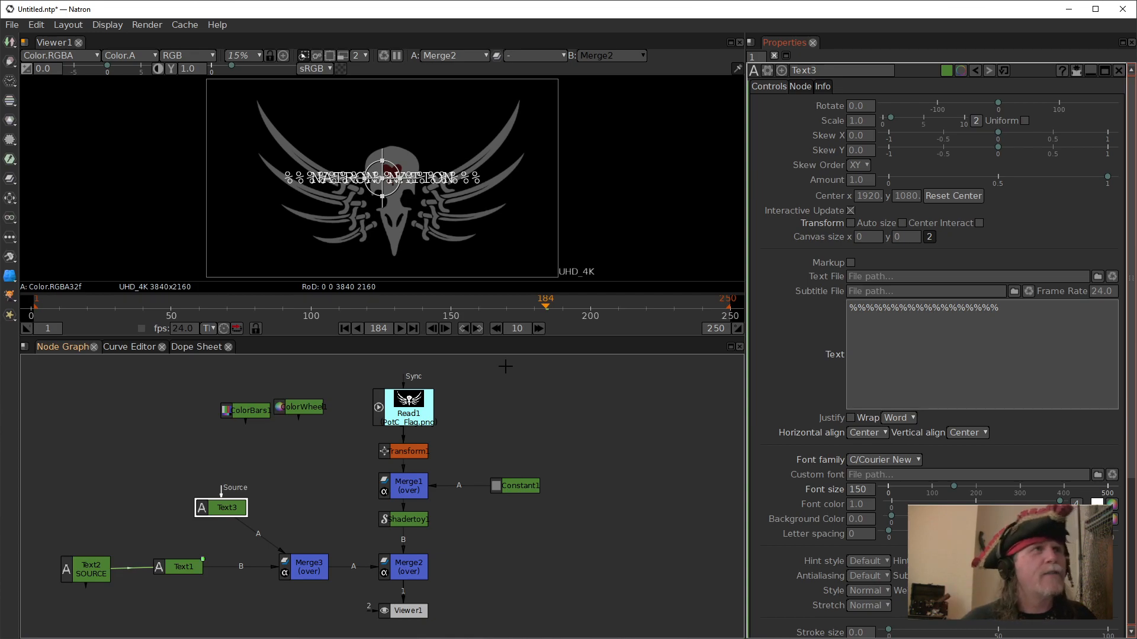
pyautogui.click(629, 432)
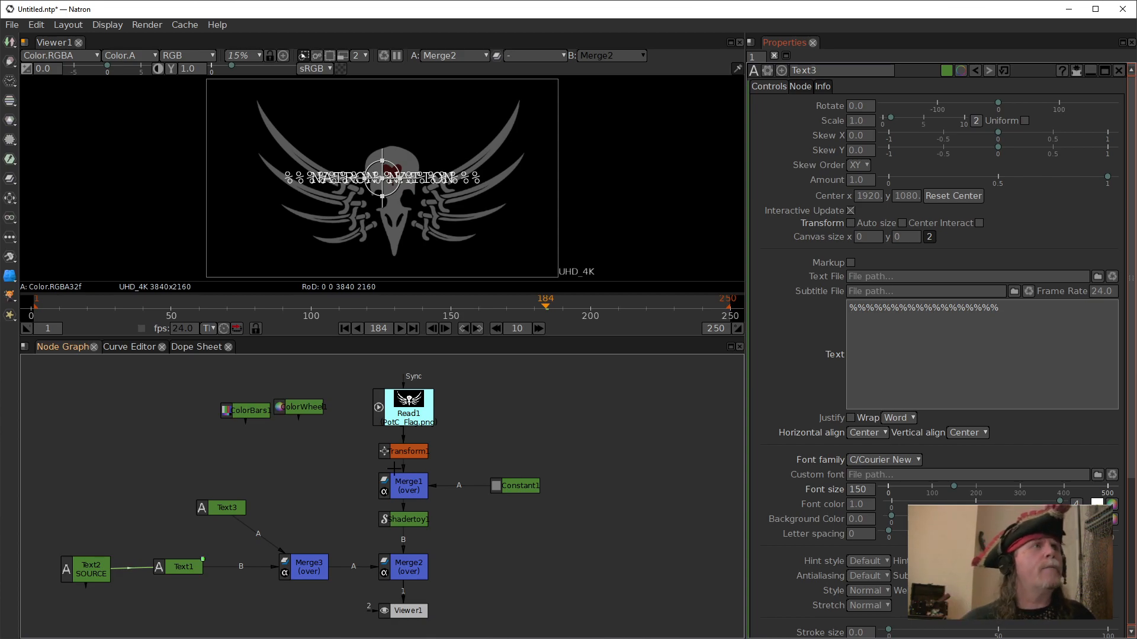
# - Insert a Transform node between Text3 and Merge3, and place it directly above Merge3
pyautogui.moveTo(220, 510); pyautogui.dragTo(197, 492)
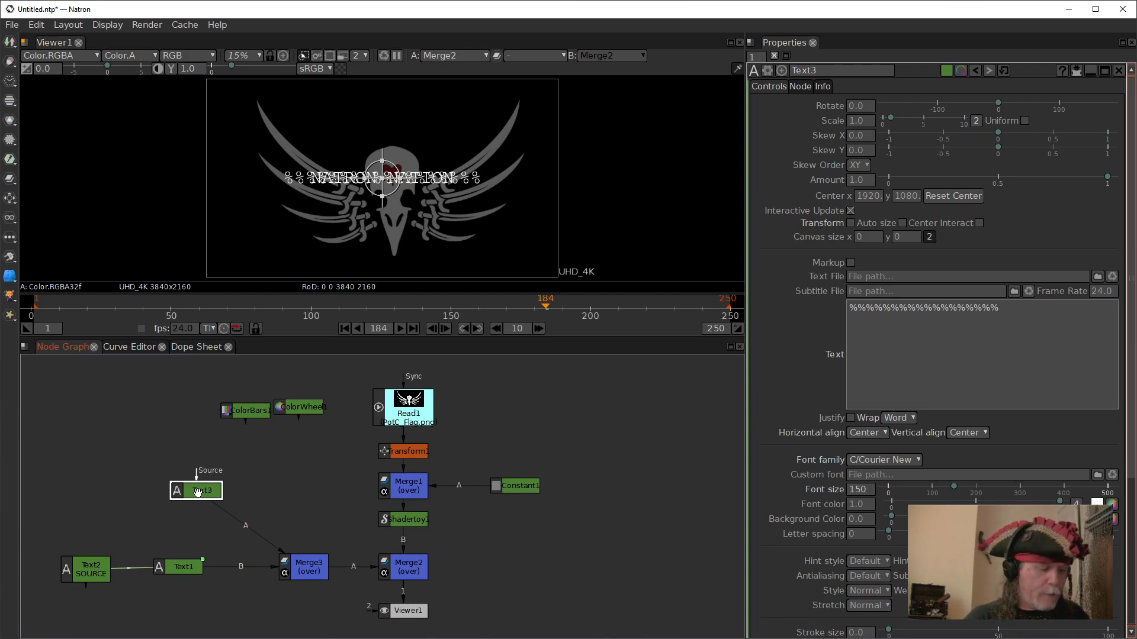
pyautogui.press('t')
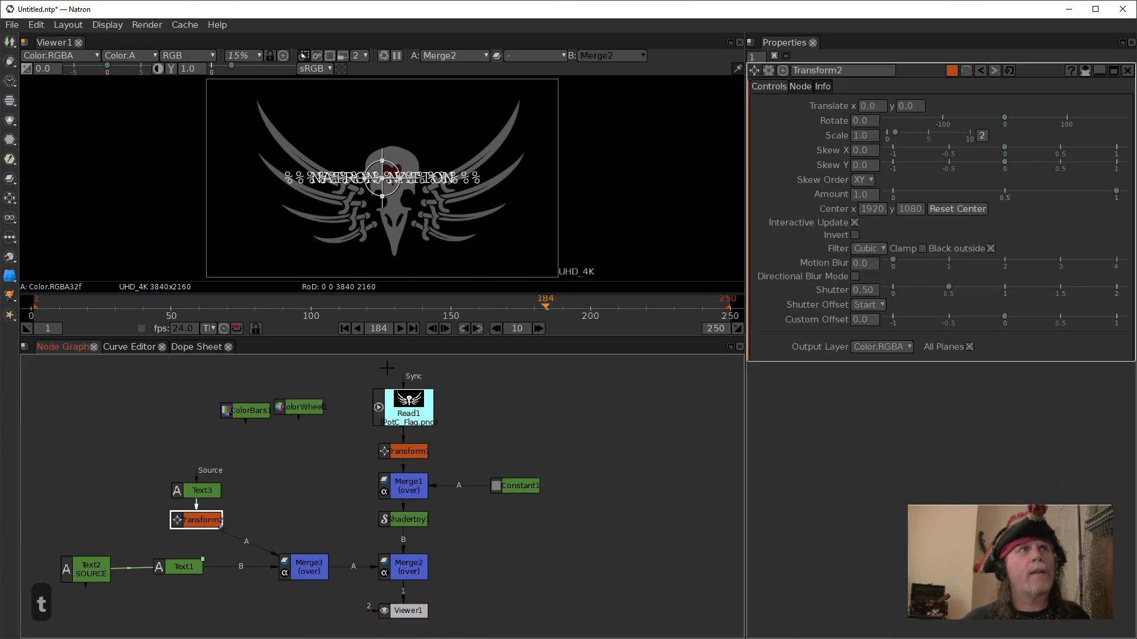
pyautogui.moveTo(196, 519); pyautogui.dragTo(301, 490)
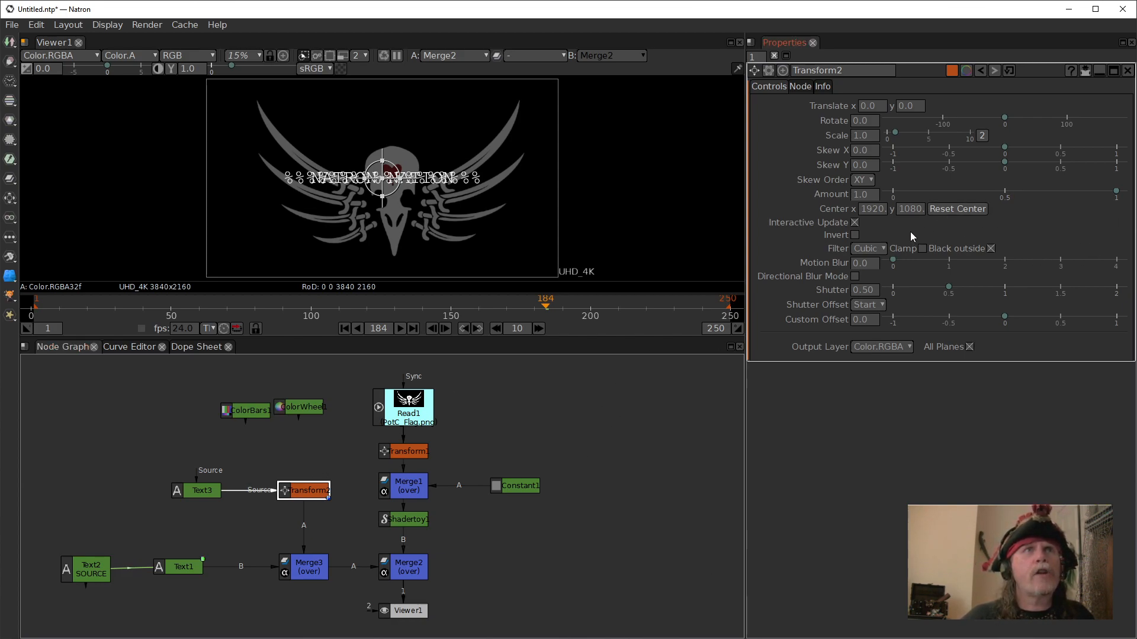
# - Set Transform2's Translate y value to 110
pyautogui.click(860, 166)
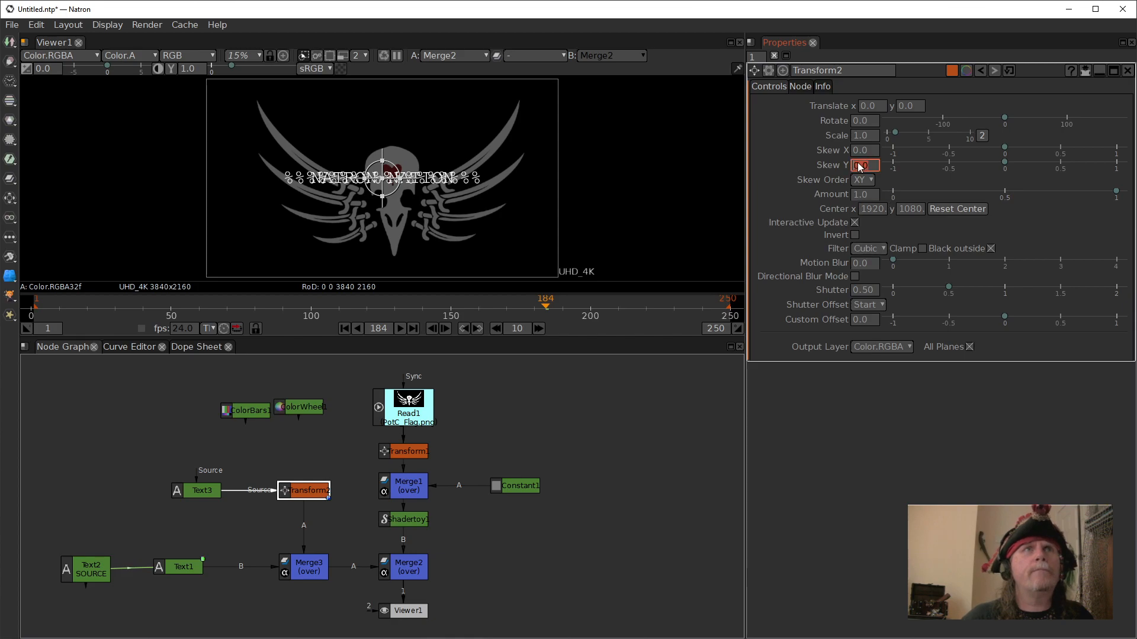
pyautogui.click(897, 111)
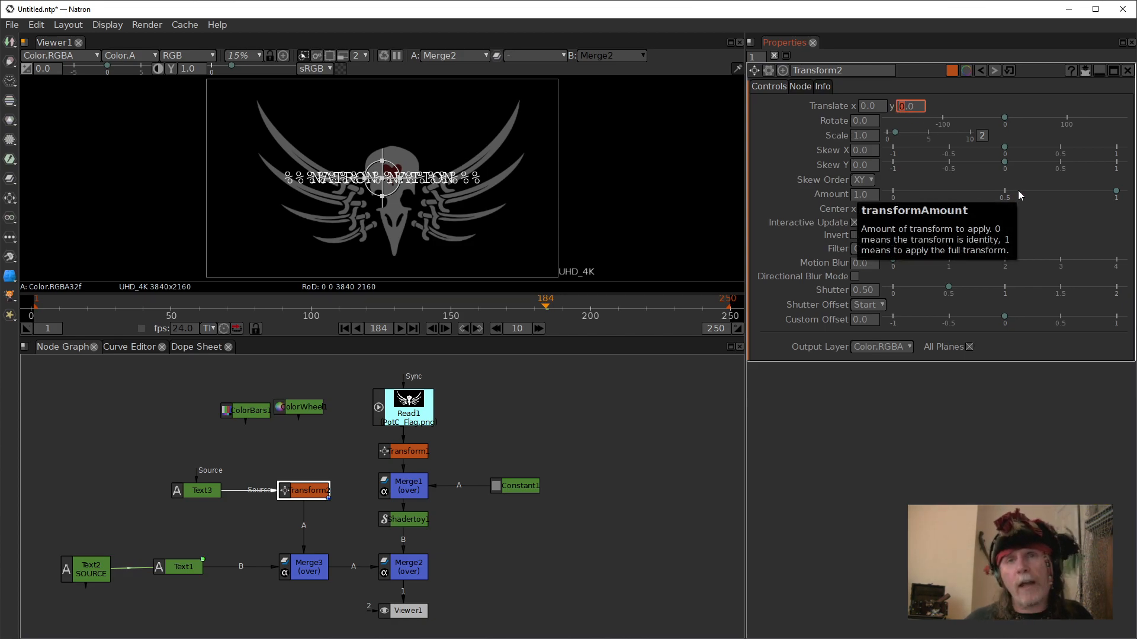
pyautogui.write('11')
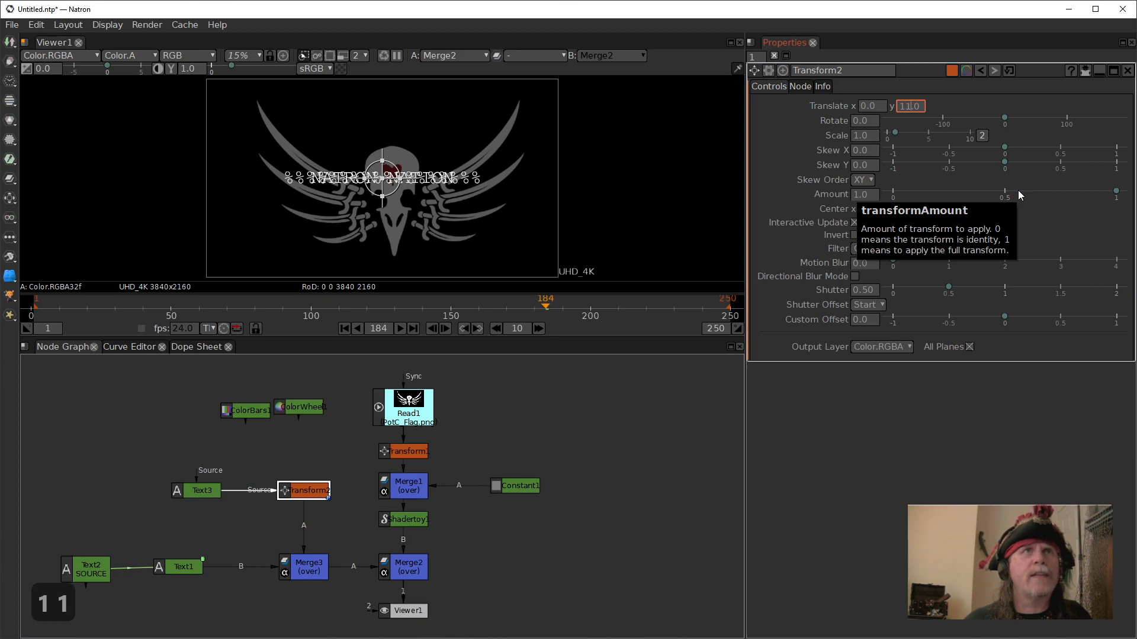
pyautogui.write('0')
pyautogui.press('Return')
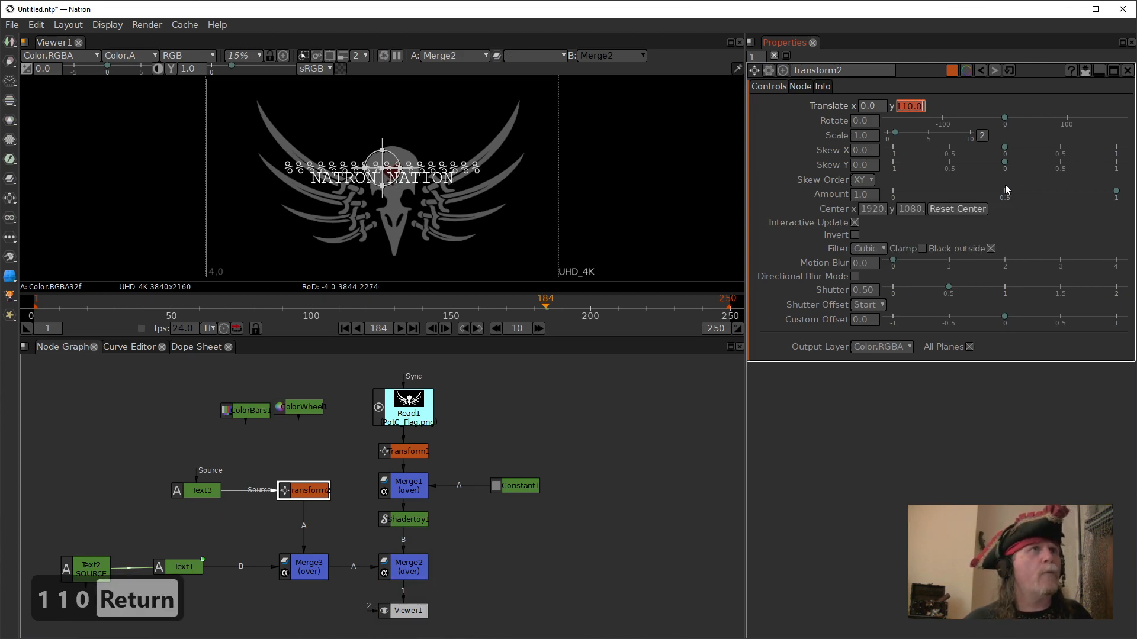
pyautogui.click(596, 417)
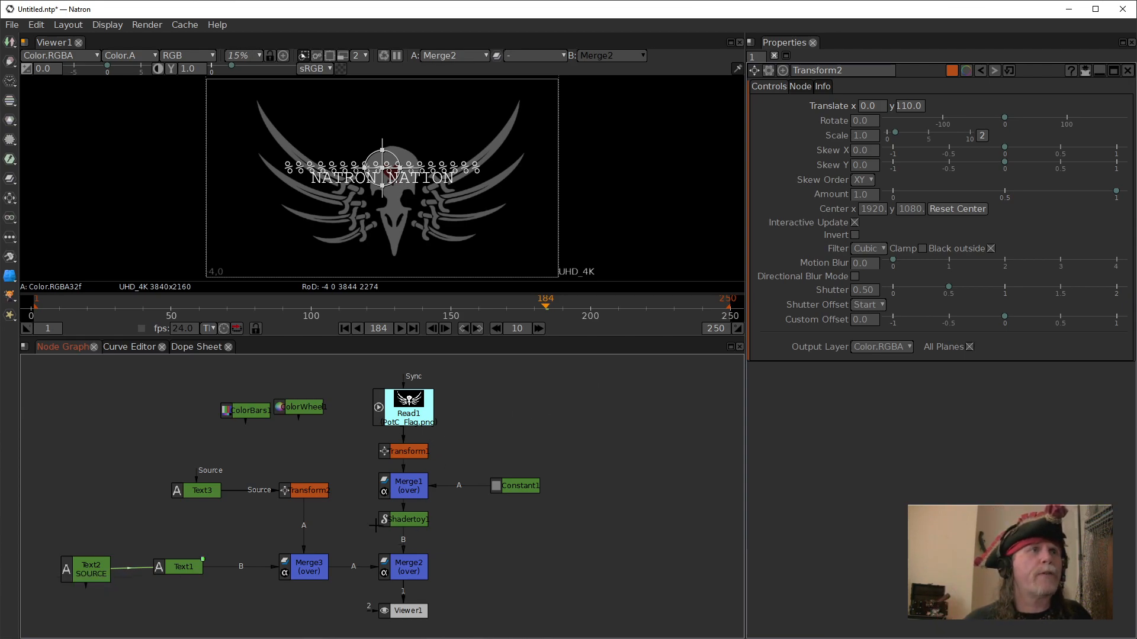
# - Reopen Text3's properties, clear its text, and open the expression editor for the text parameter
pyautogui.moveTo(186, 486); pyautogui.dragTo(196, 486)
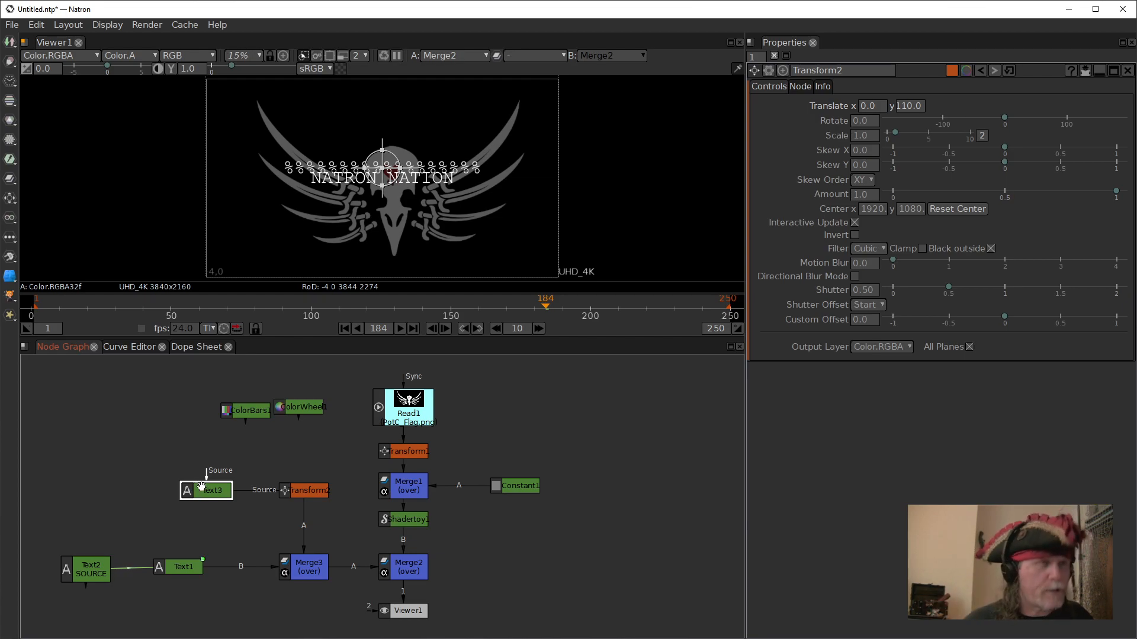
pyautogui.doubleClick(199, 488)
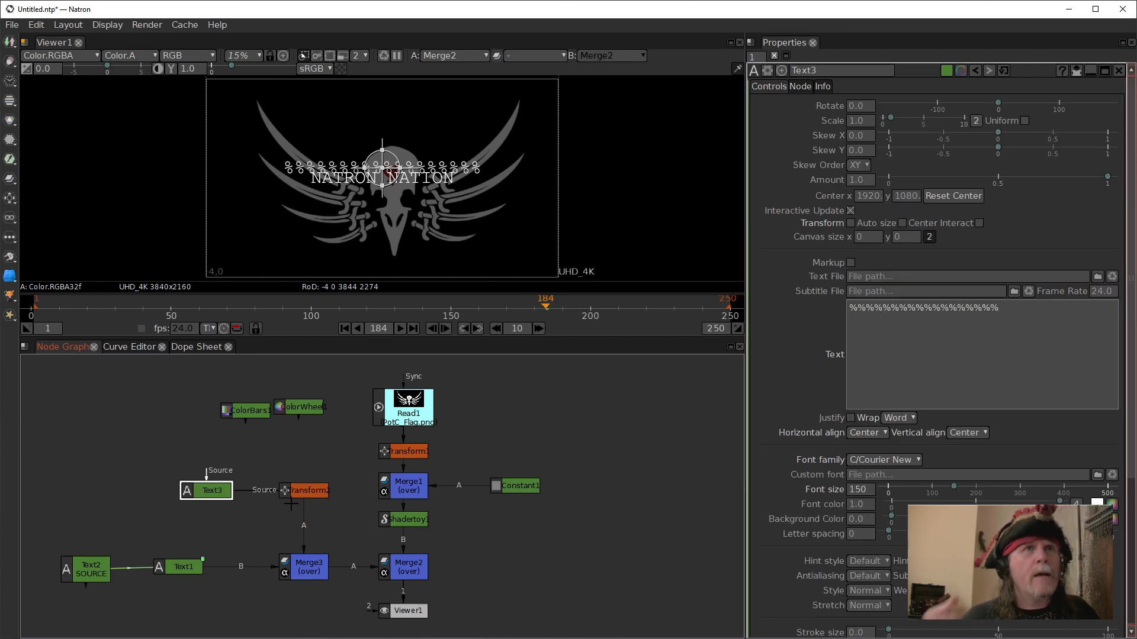
pyautogui.click(936, 364)
pyautogui.moveTo(999, 308); pyautogui.dragTo(850, 308)
pyautogui.press('Delete')
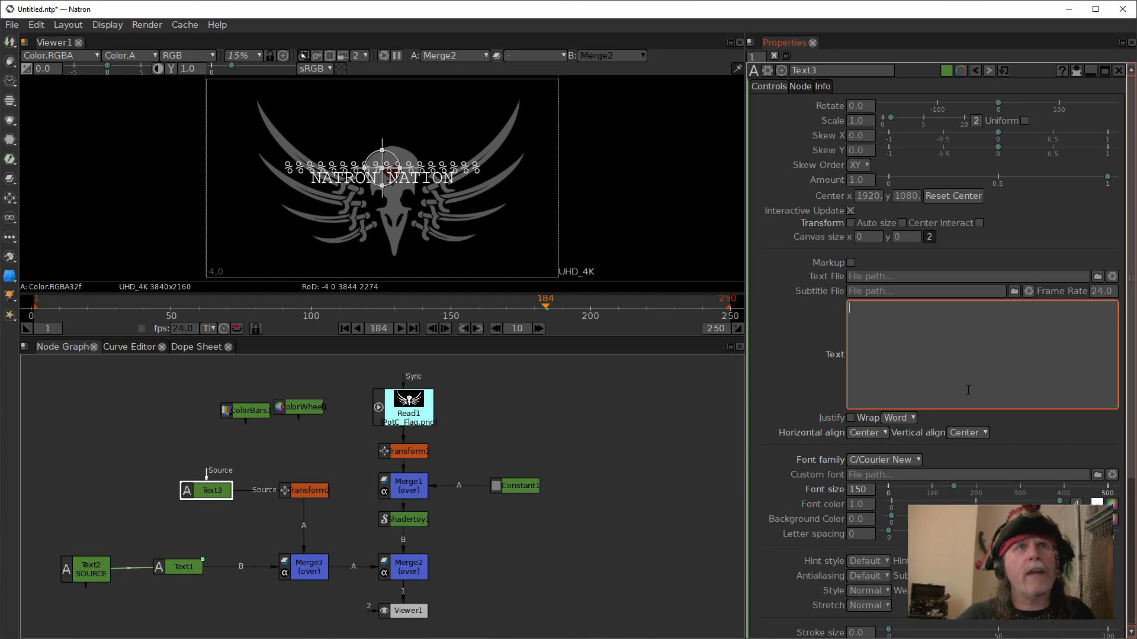
pyautogui.rightClick(908, 353)
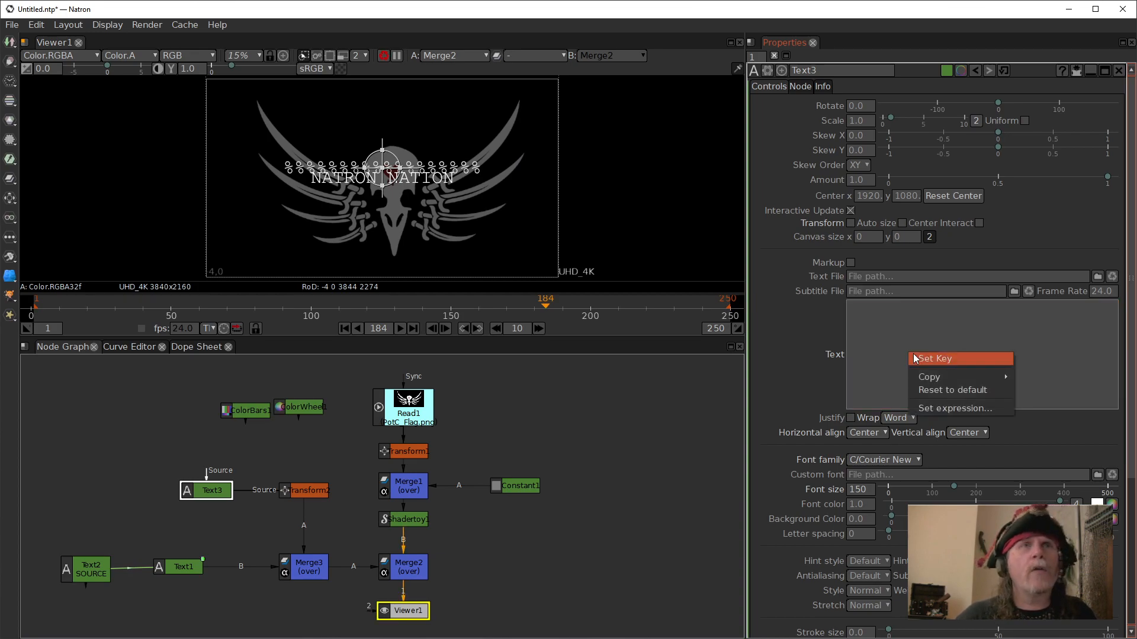
pyautogui.click(943, 408)
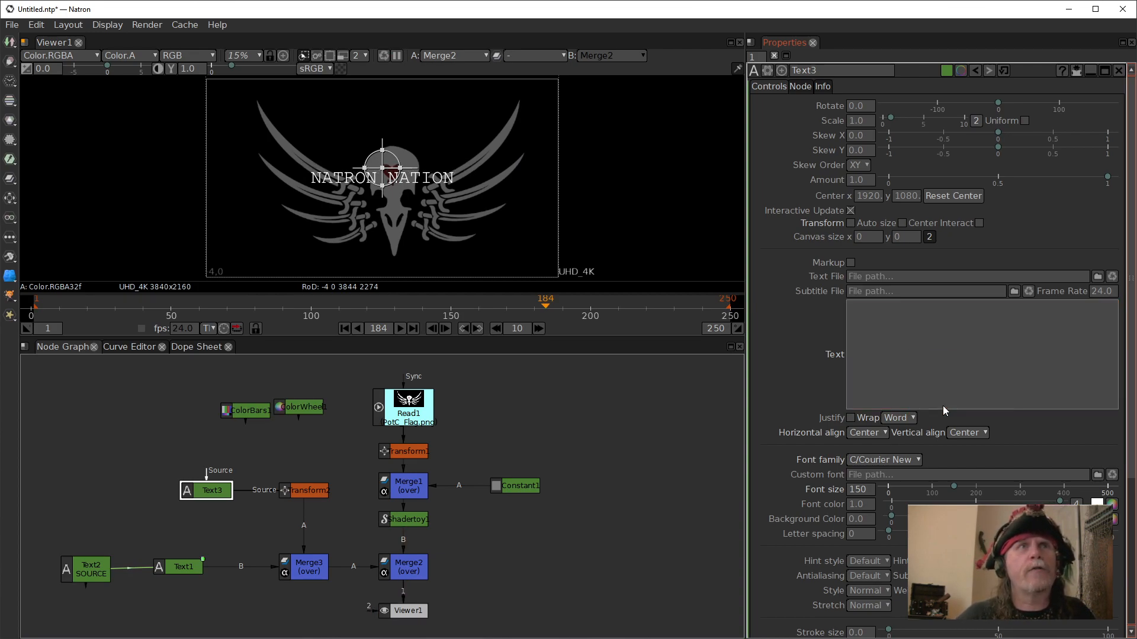
# - Link Text1's text into Text3's expression as Text1.text.get(), add an empty line above it, and show Text3's properties again
pyautogui.moveTo(564, 137); pyautogui.dragTo(323, 86)
pyautogui.click(187, 570)
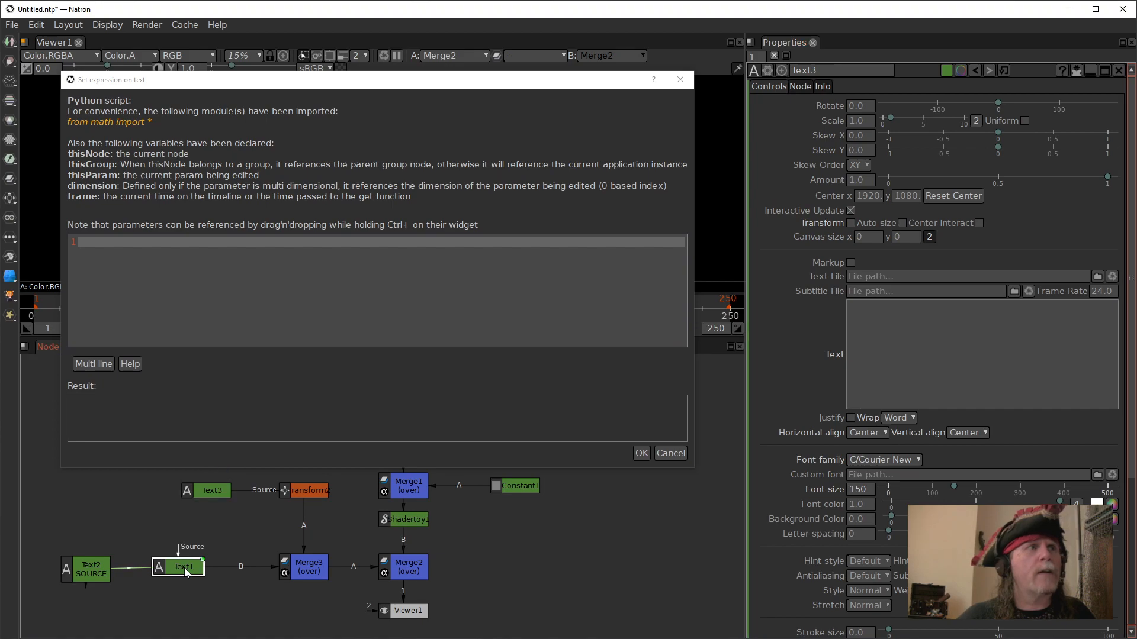
pyautogui.doubleClick(185, 570)
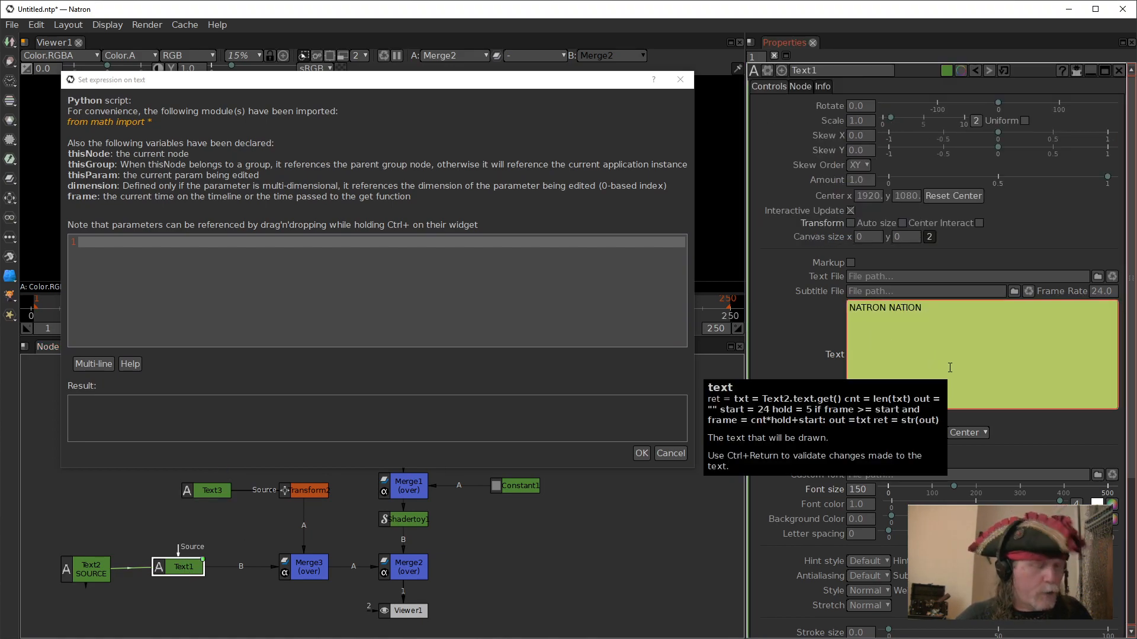
pyautogui.moveTo(961, 360); pyautogui.dragTo(505, 244)
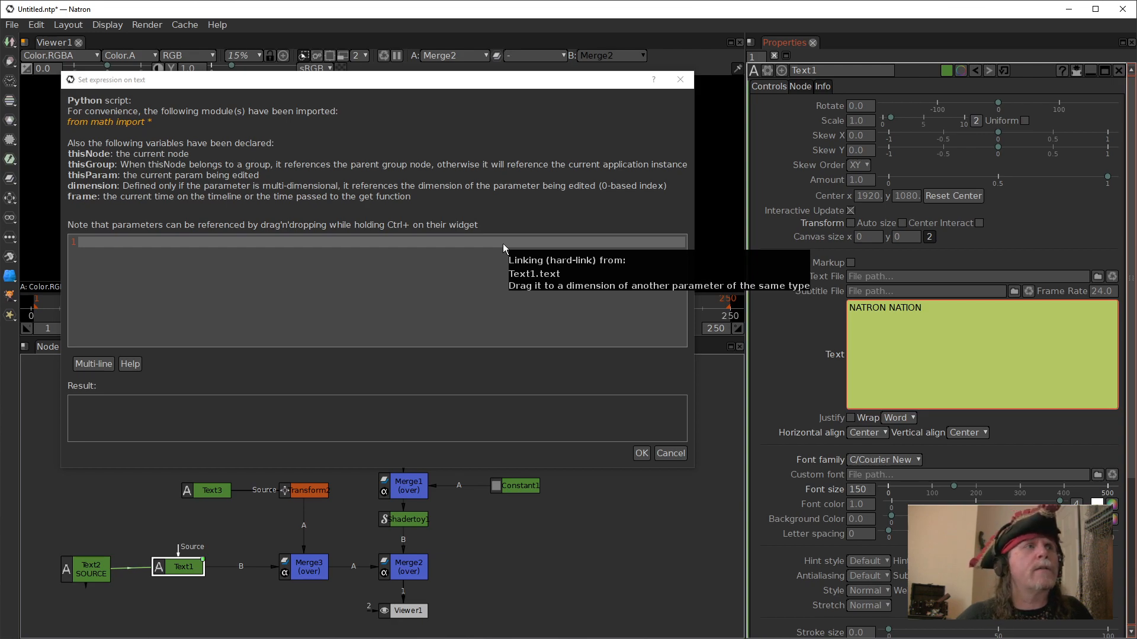
pyautogui.moveTo(501, 243); pyautogui.dragTo(501, 243)
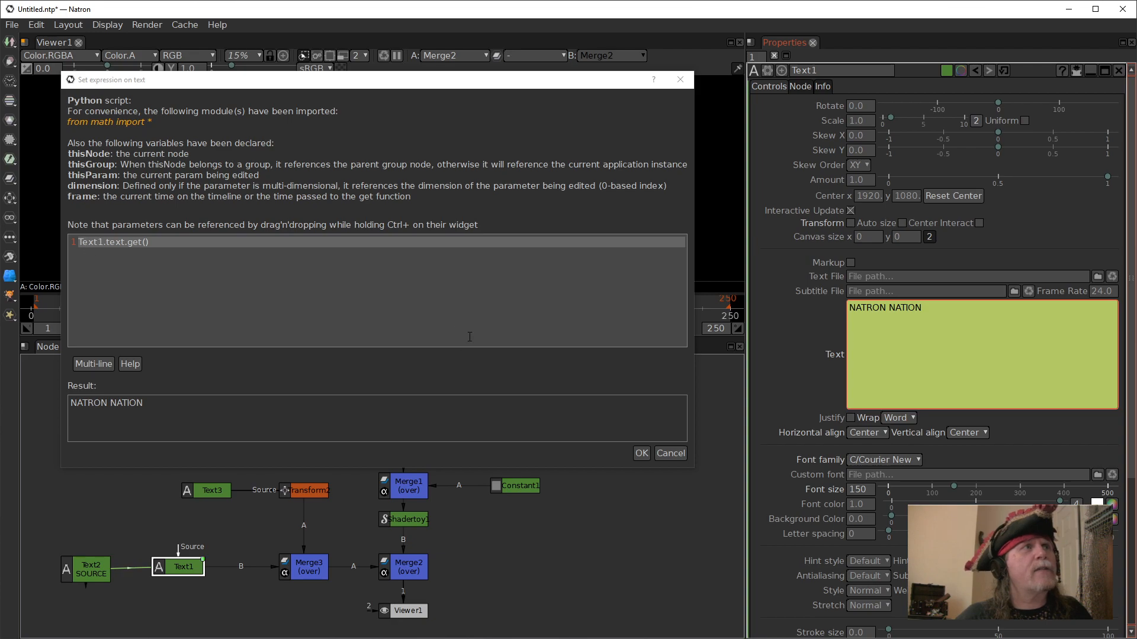
pyautogui.click(206, 493)
pyautogui.click(985, 325)
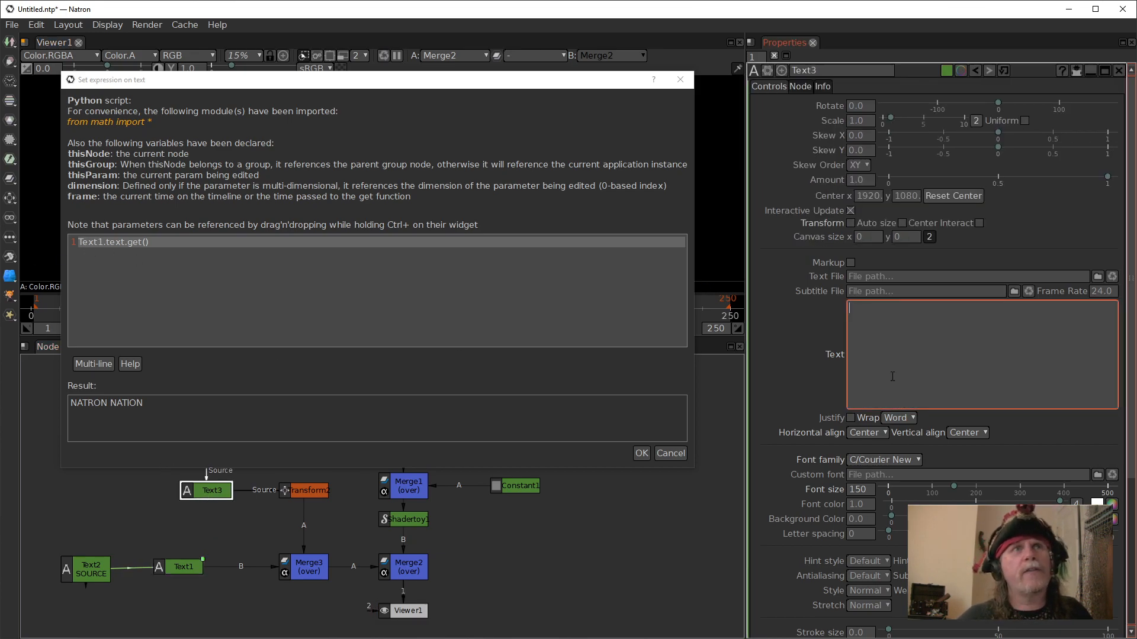
pyautogui.click(77, 241)
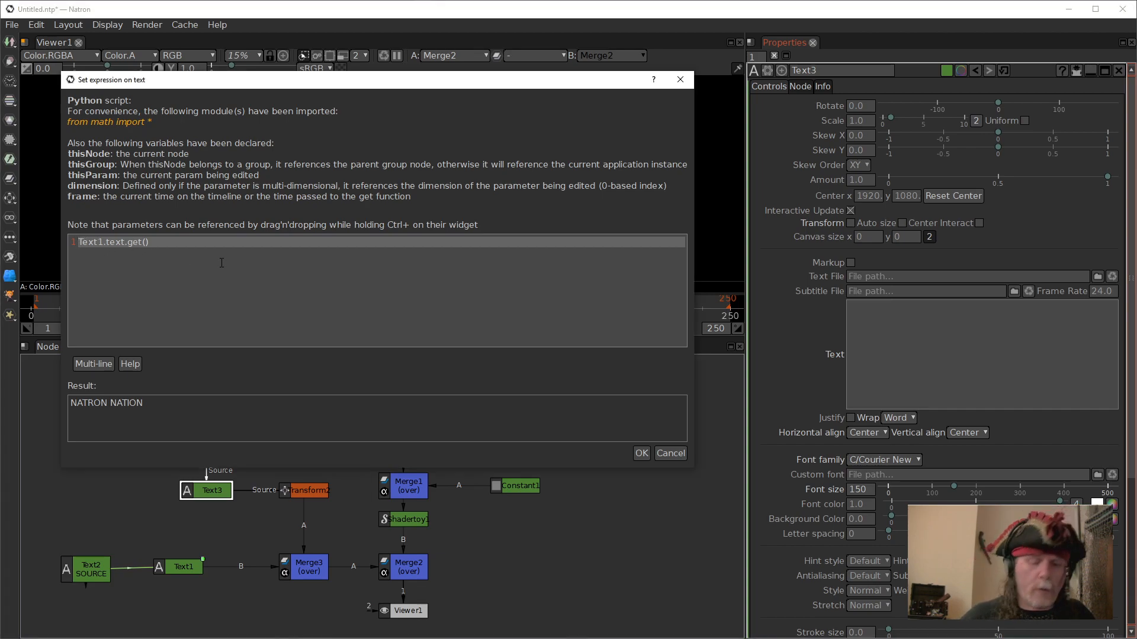
pyautogui.press('Return')
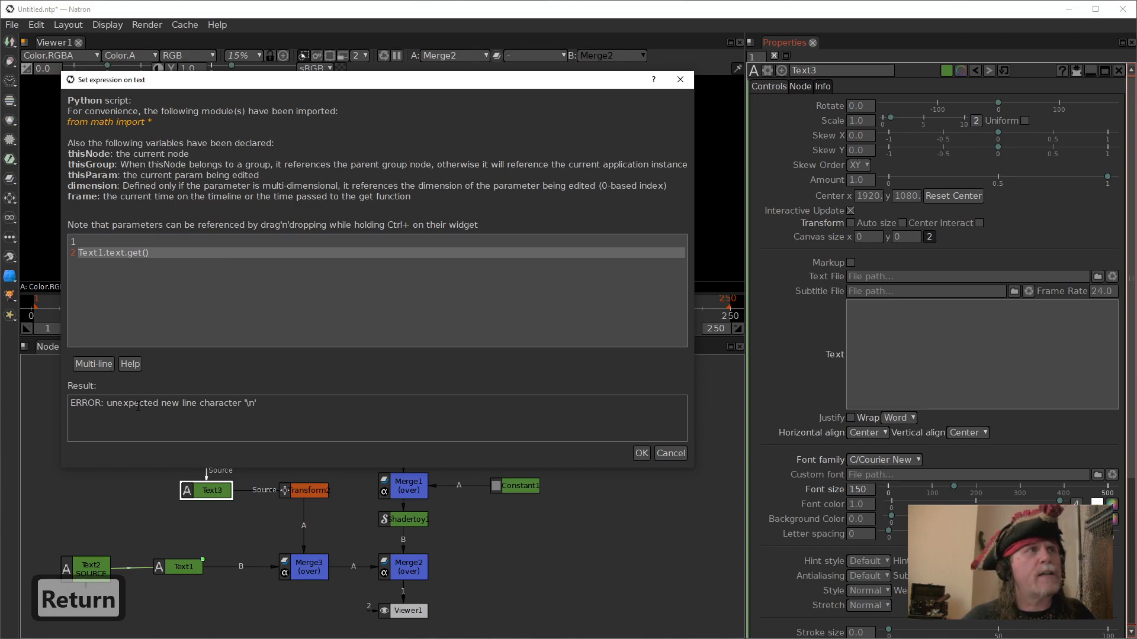
# - Connect Viewer1's input 1 to Transform2, keeping the expression dialog clear of the nodes
pyautogui.moveTo(331, 80); pyautogui.dragTo(415, 299)
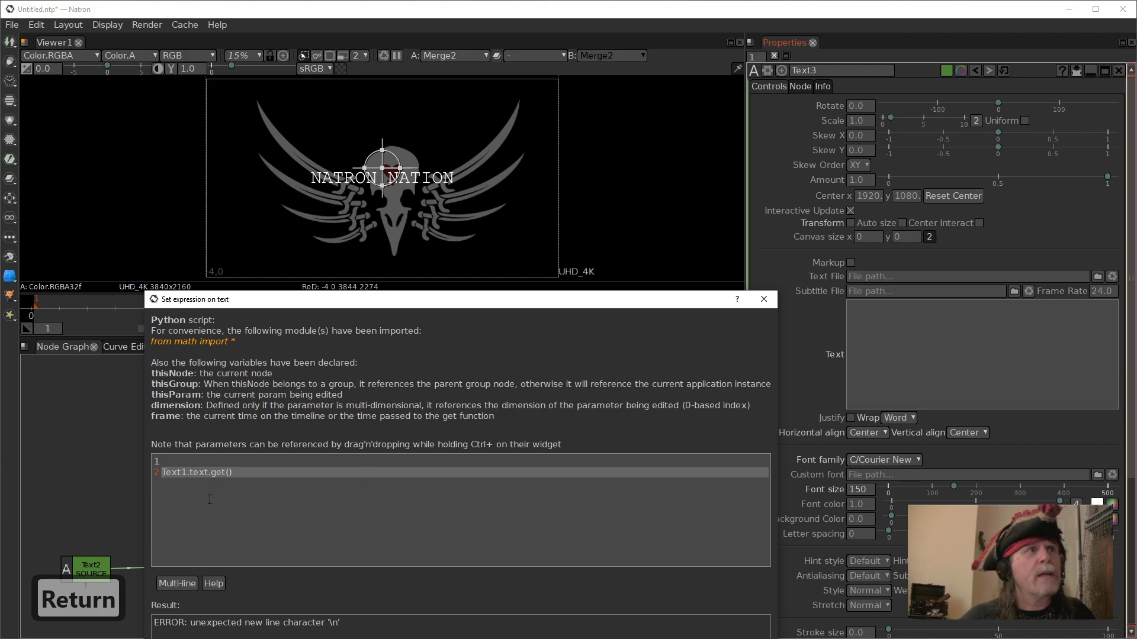
pyautogui.moveTo(396, 305); pyautogui.dragTo(355, 103)
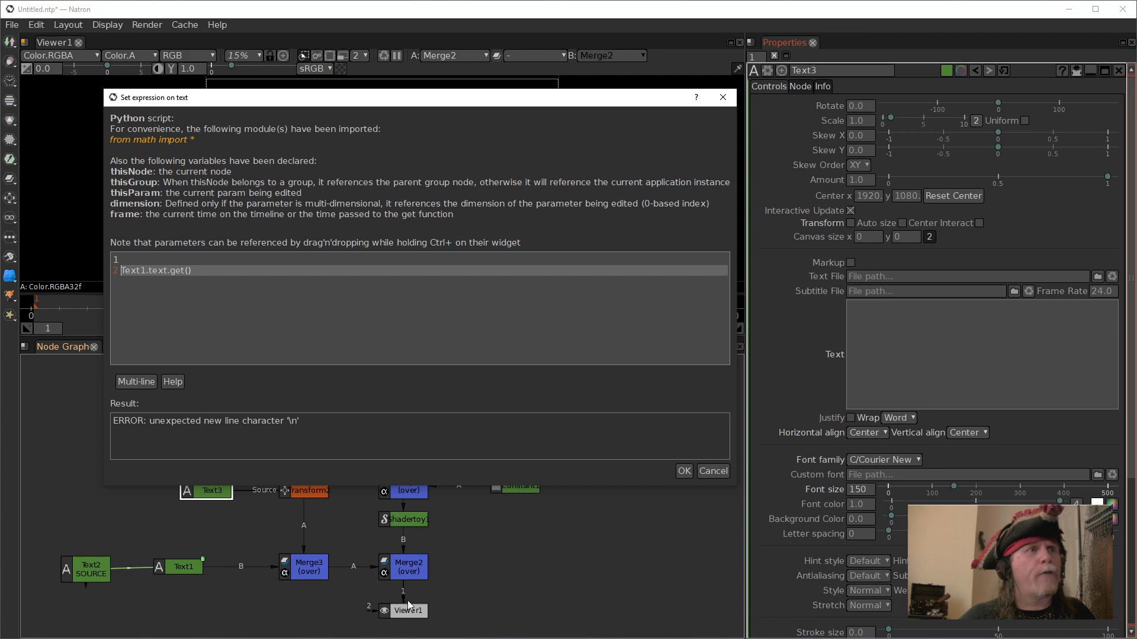
pyautogui.moveTo(408, 599); pyautogui.dragTo(303, 491)
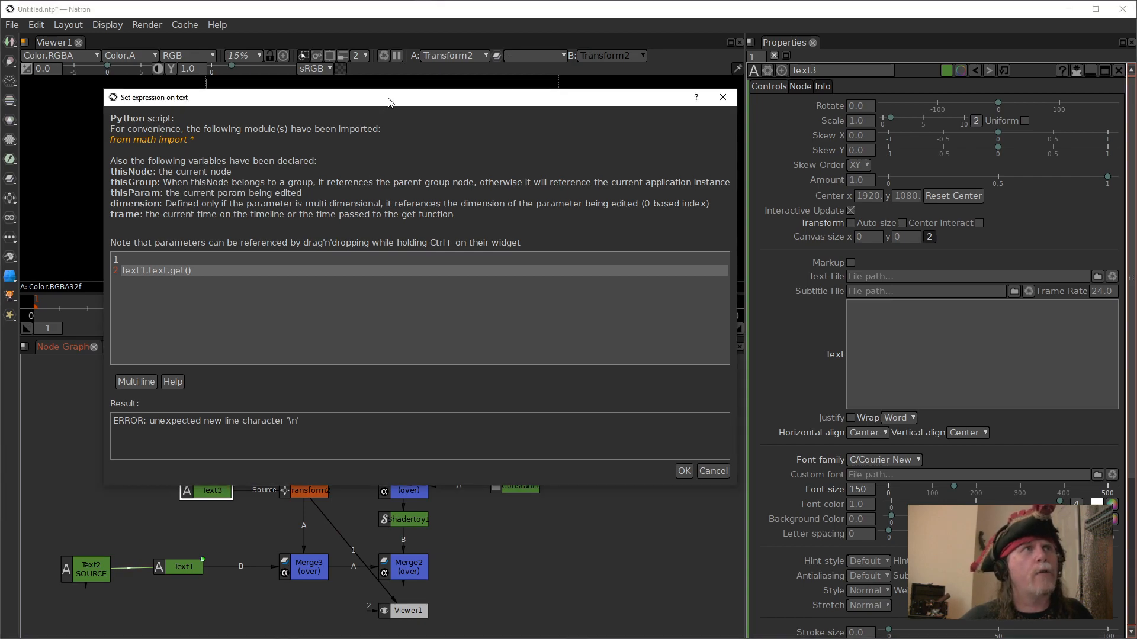
pyautogui.moveTo(388, 97); pyautogui.dragTo(354, 26)
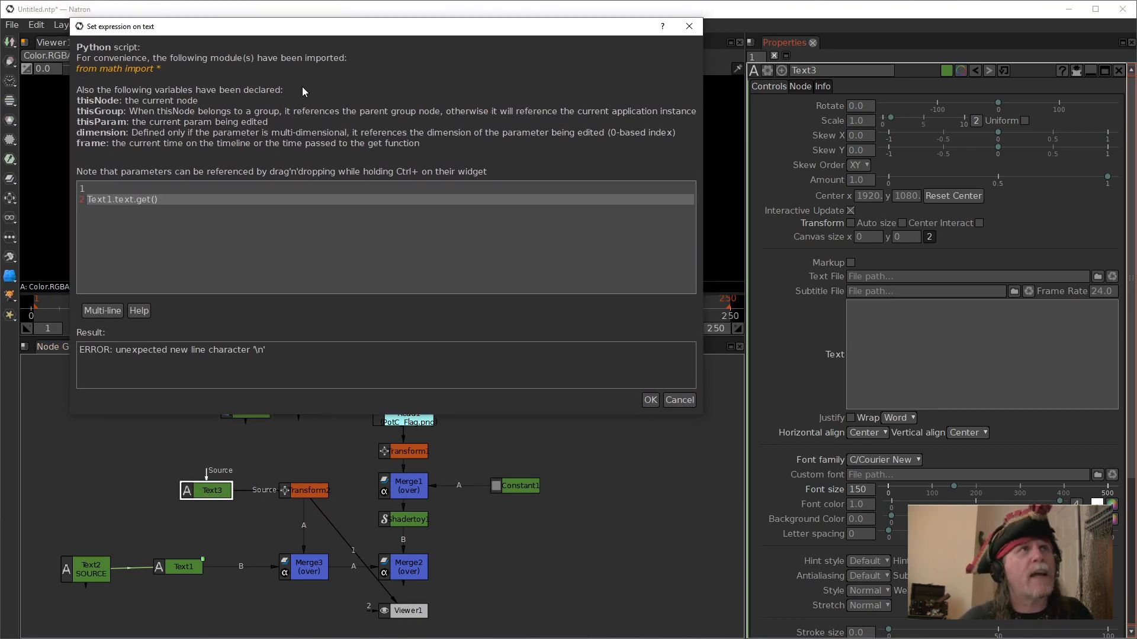
# - Connect Viewer1's input 1 to Merge3 and hide the viewer overlays, keeping the expression dialog clear of the nodes
pyautogui.moveTo(332, 30); pyautogui.dragTo(725, 332)
pyautogui.moveTo(352, 552); pyautogui.dragTo(308, 569)
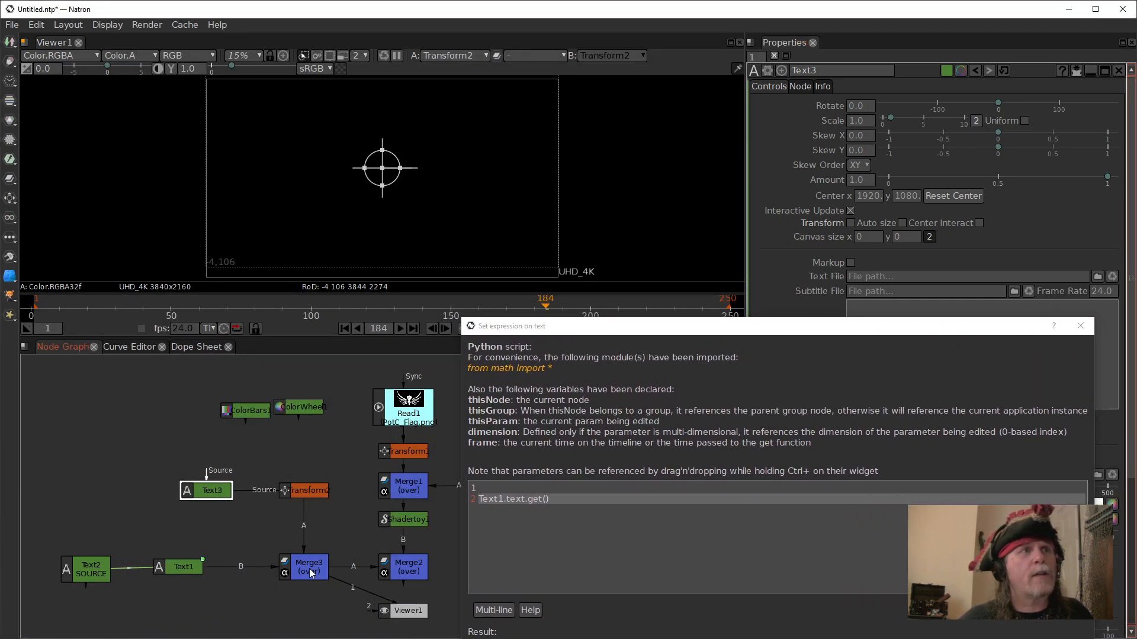
pyautogui.moveTo(644, 334); pyautogui.dragTo(534, 317)
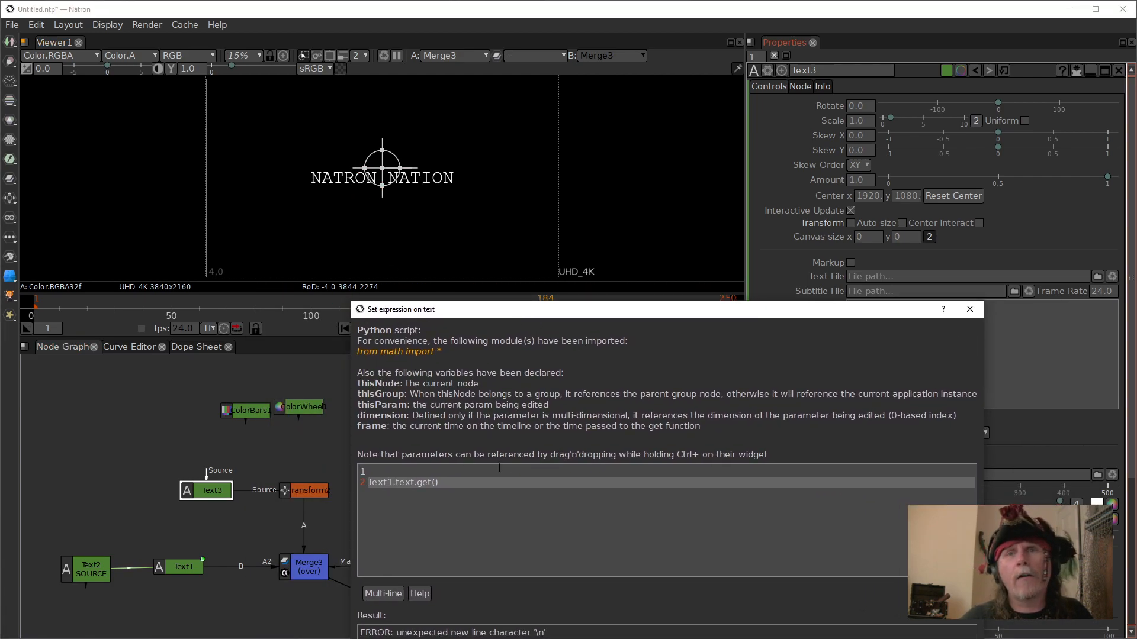
pyautogui.rightClick(526, 153)
pyautogui.click(578, 240)
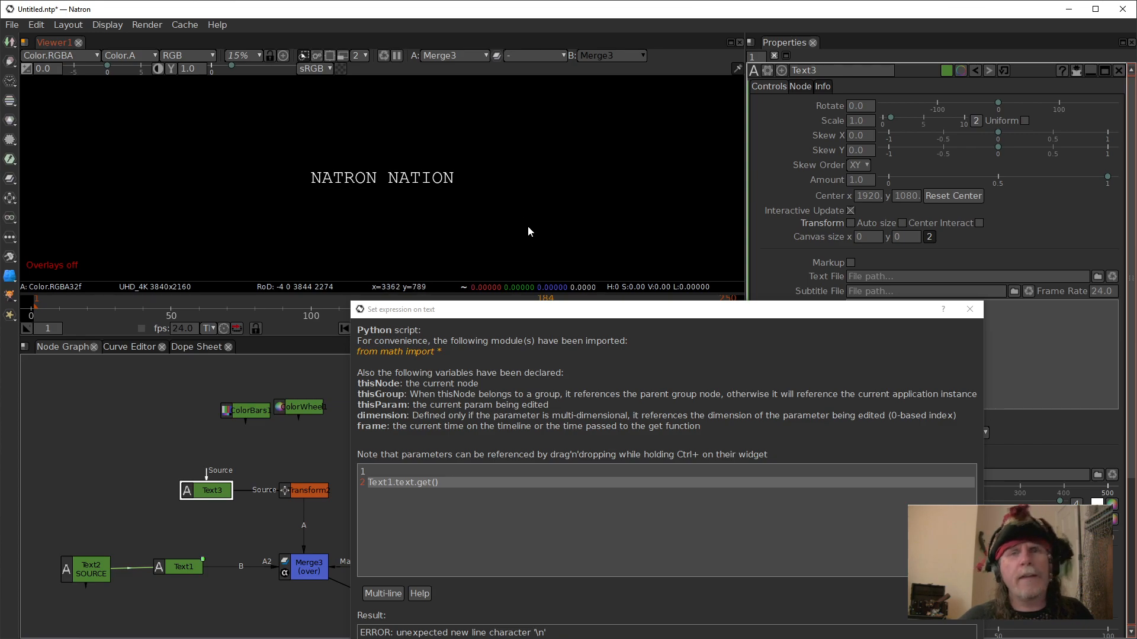
# - Enable multi-line mode for Text3's text expression
pyautogui.moveTo(590, 321)
pyautogui.mouseDown()
pyautogui.moveTo(492, 321)
pyautogui.moveTo(599, 329)
pyautogui.mouseUp()
pyautogui.click(490, 480)
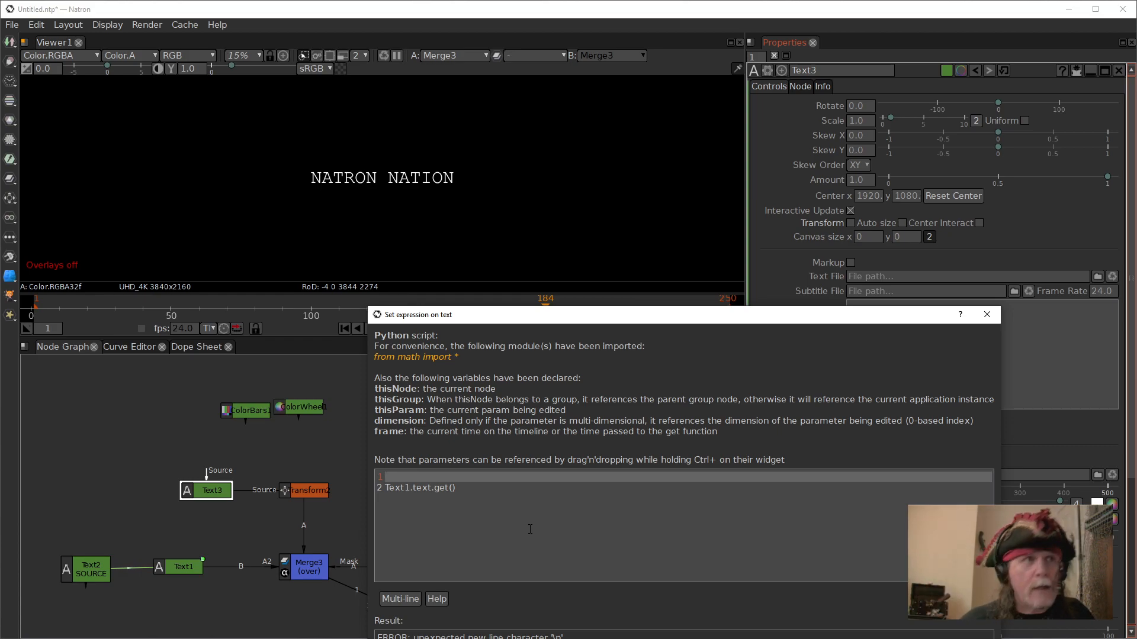
pyautogui.click(408, 598)
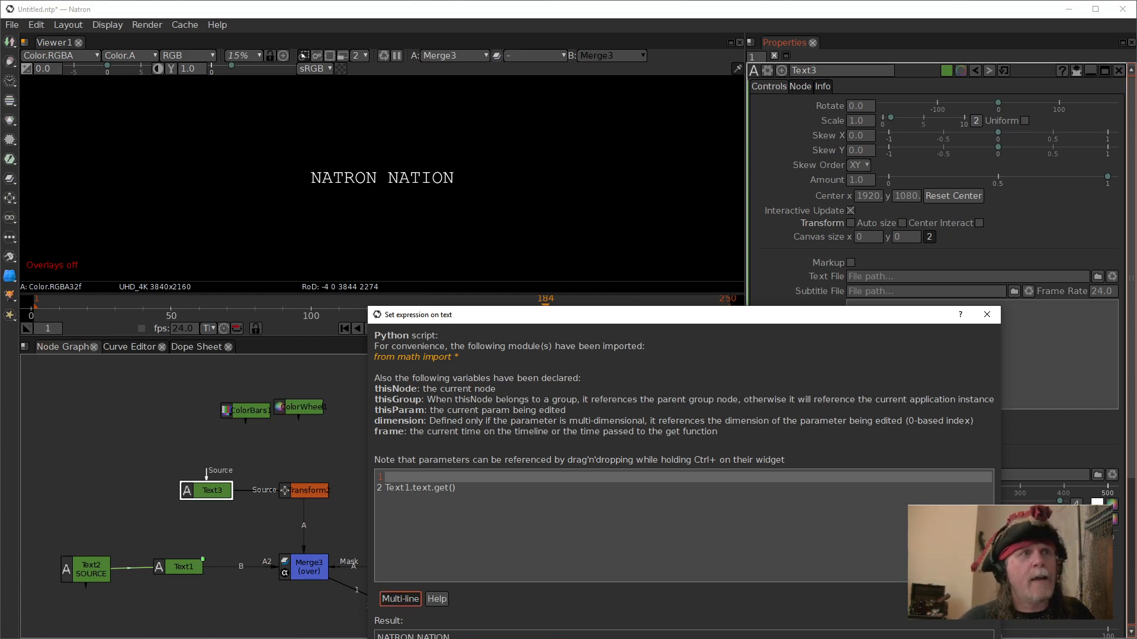
# - Initialise an empty string variable with out = "" on the first line of the expression
pyautogui.moveTo(546, 318); pyautogui.dragTo(513, 314)
pyautogui.click(402, 472)
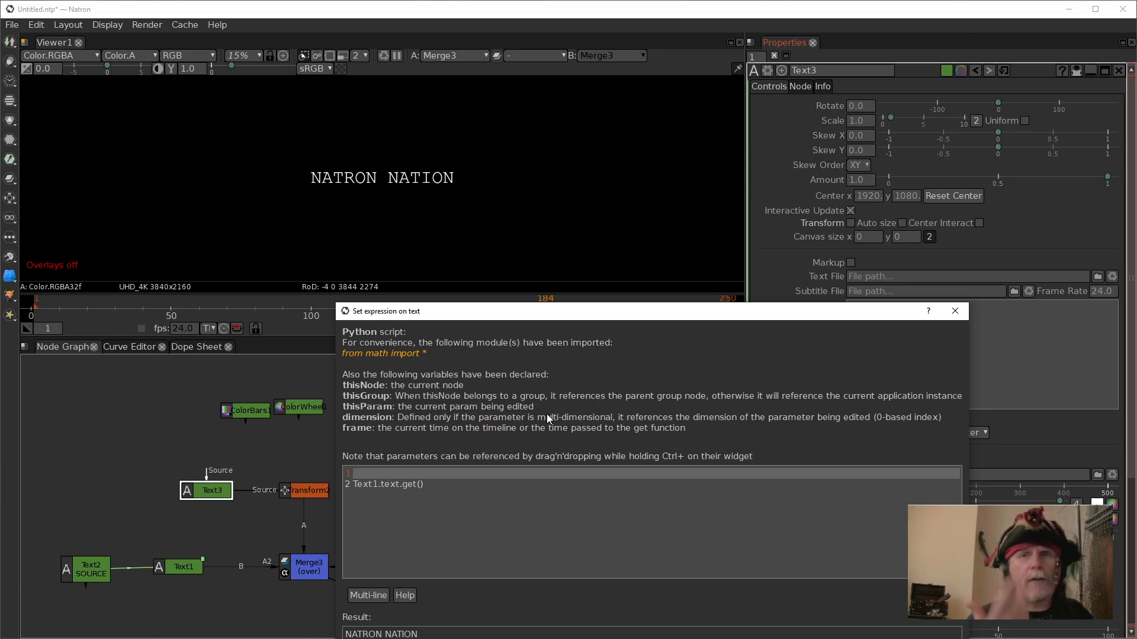
pyautogui.write('out')
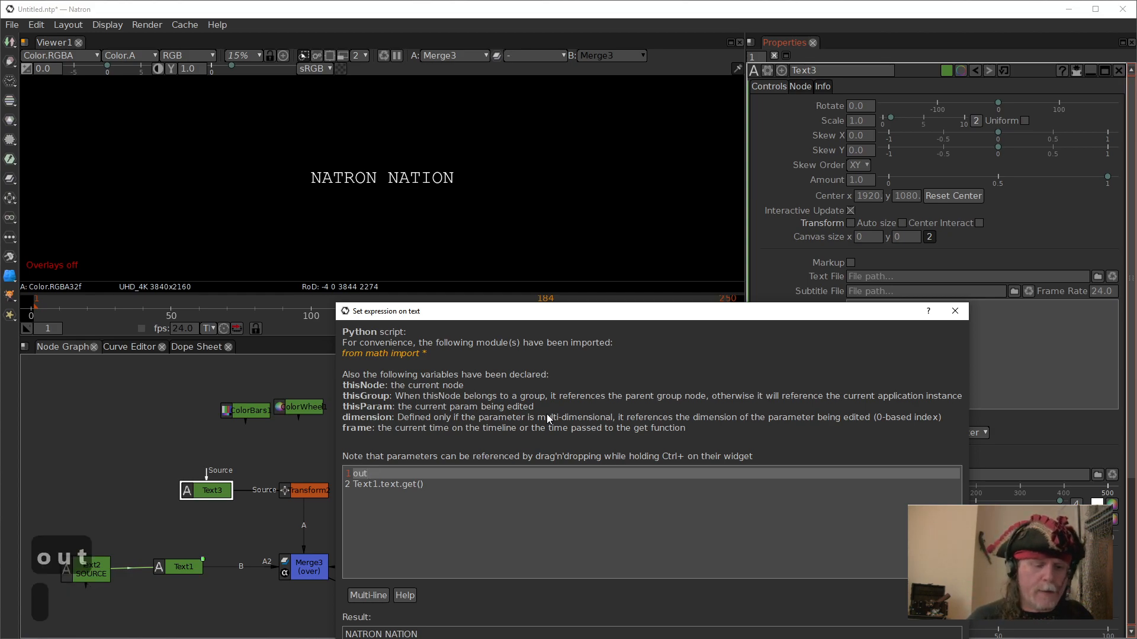
pyautogui.write(' = ')
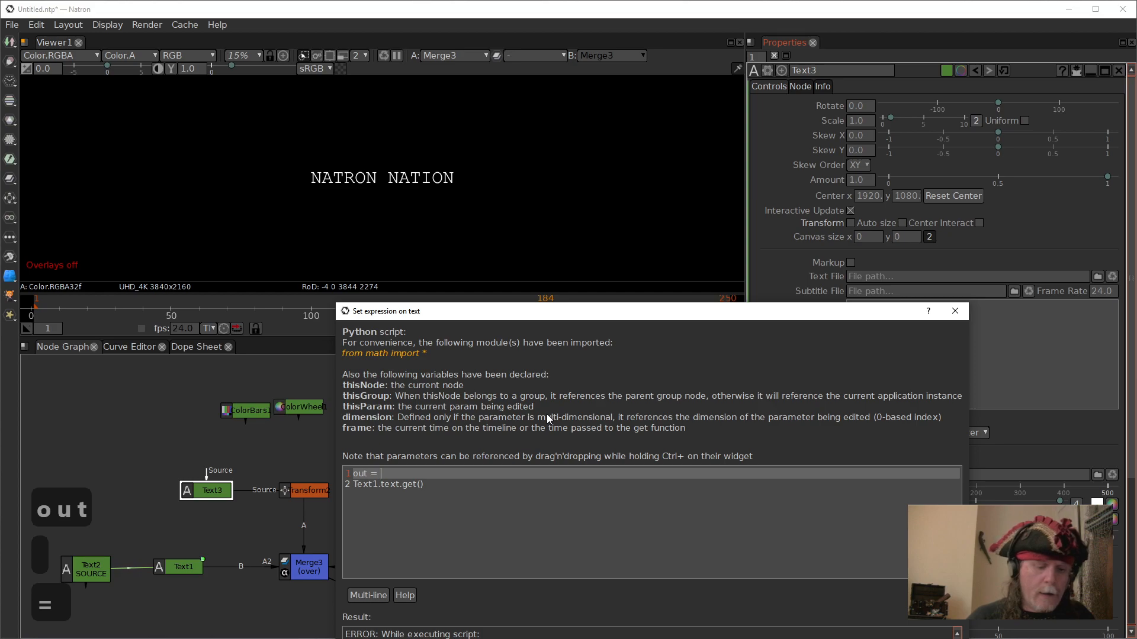
pyautogui.write('"')
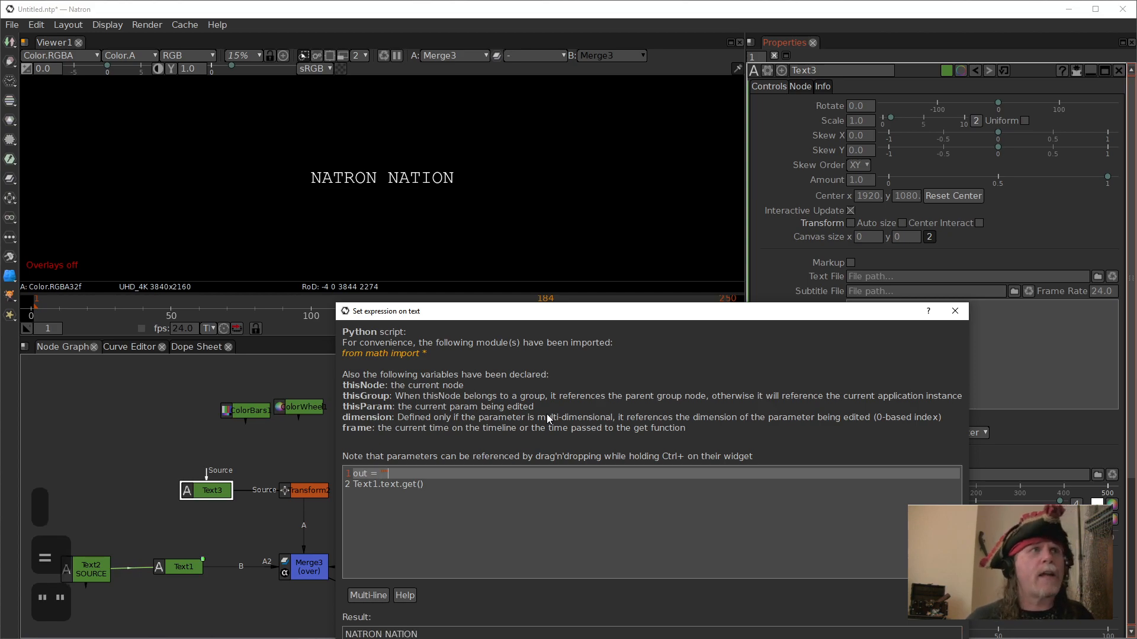
# - Add a final line reading ret = out below the Text1.text.get() line
pyautogui.click(509, 561)
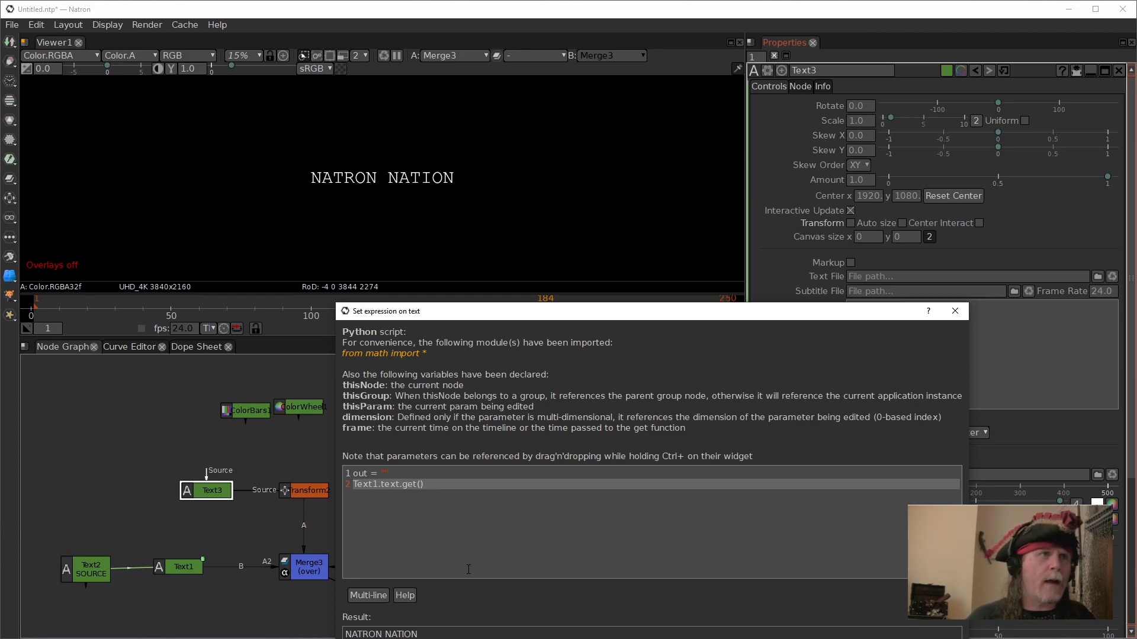
pyautogui.press('Return')
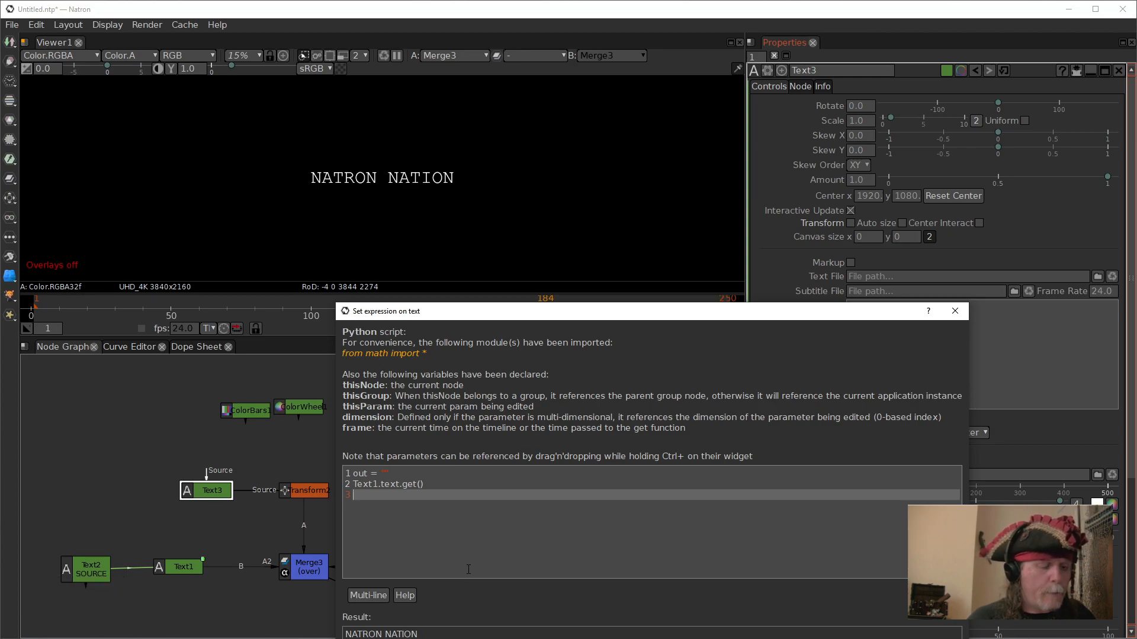
pyautogui.write('RET')
pyautogui.press('BackSpace')
pyautogui.press('BackSpace')
pyautogui.press('BackSpace')
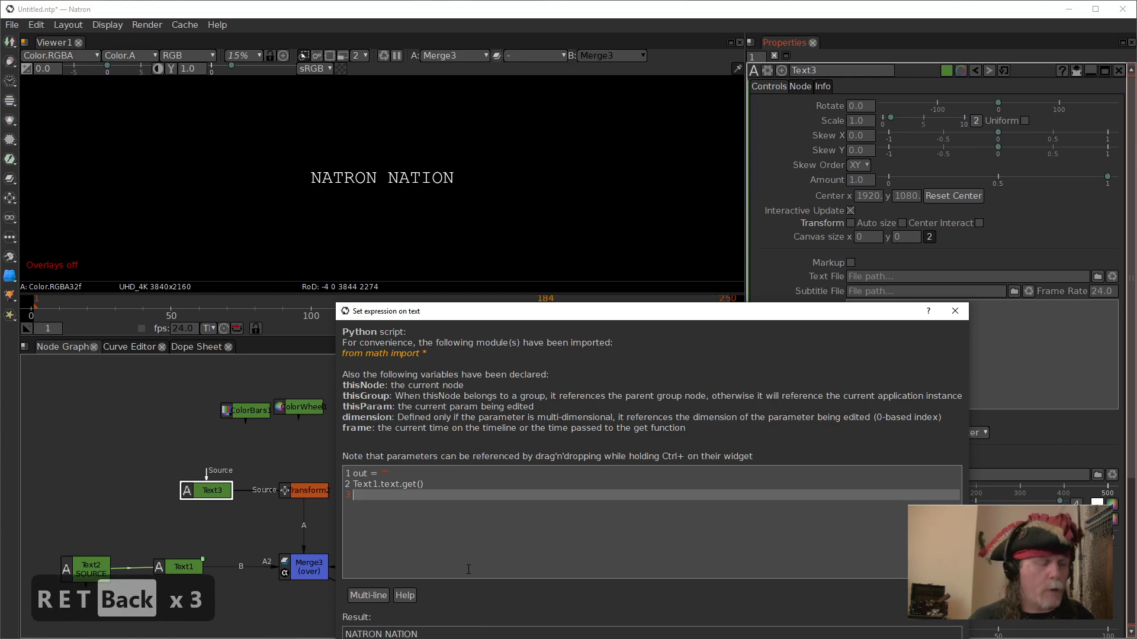
pyautogui.write('ret')
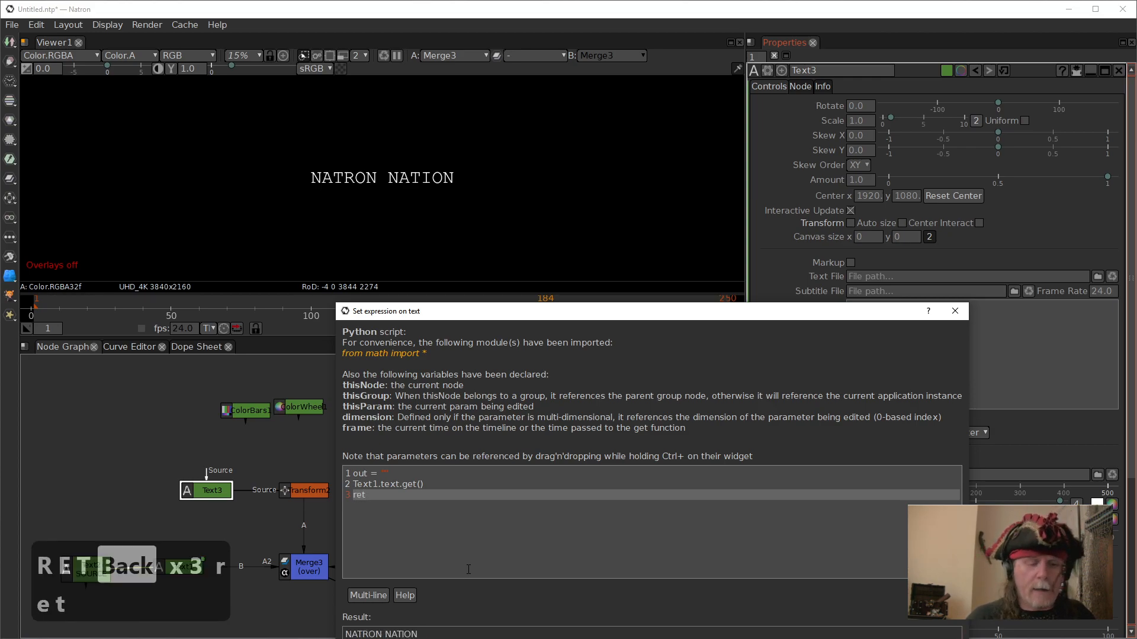
pyautogui.write(' =')
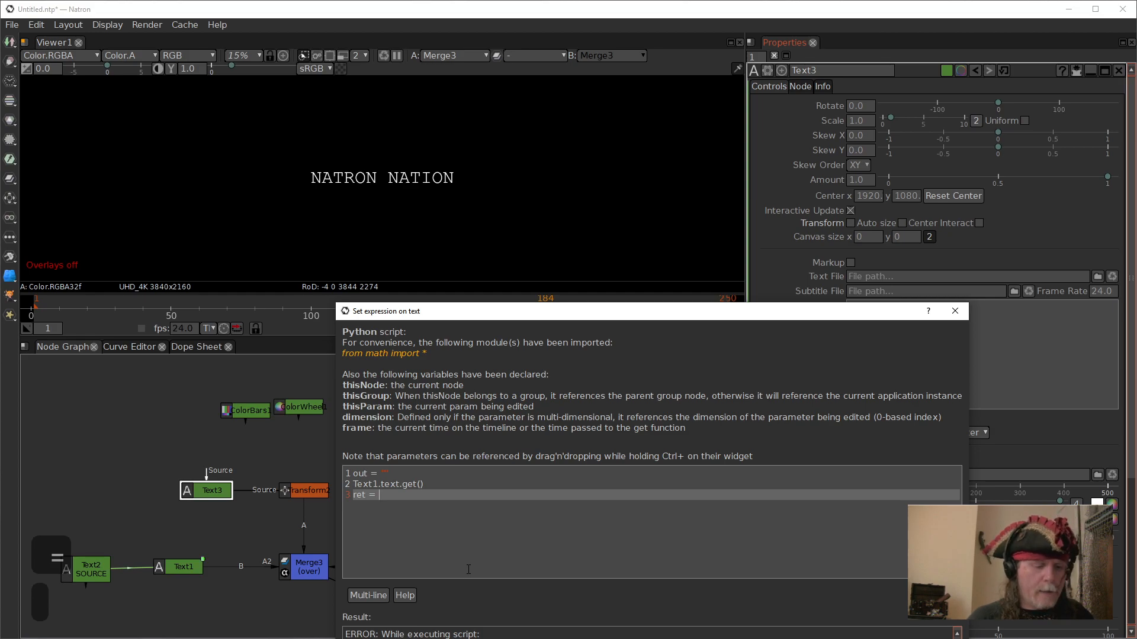
pyautogui.write(' out')
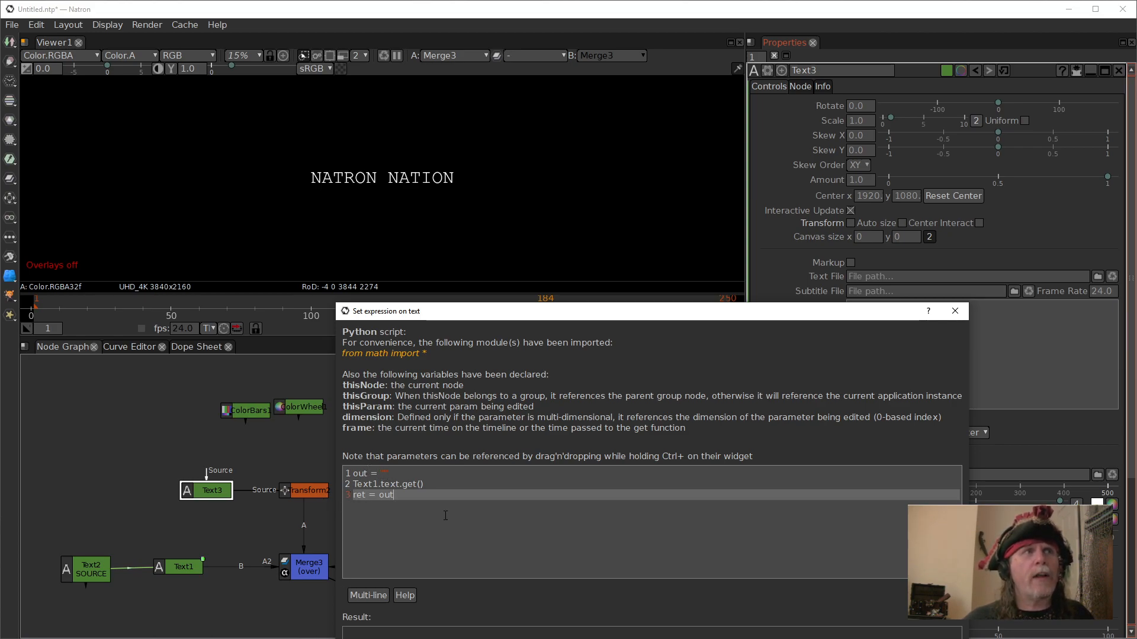
# - Turn the second line into a loop header reading for letter in Text1.text.get():
pyautogui.click(372, 486)
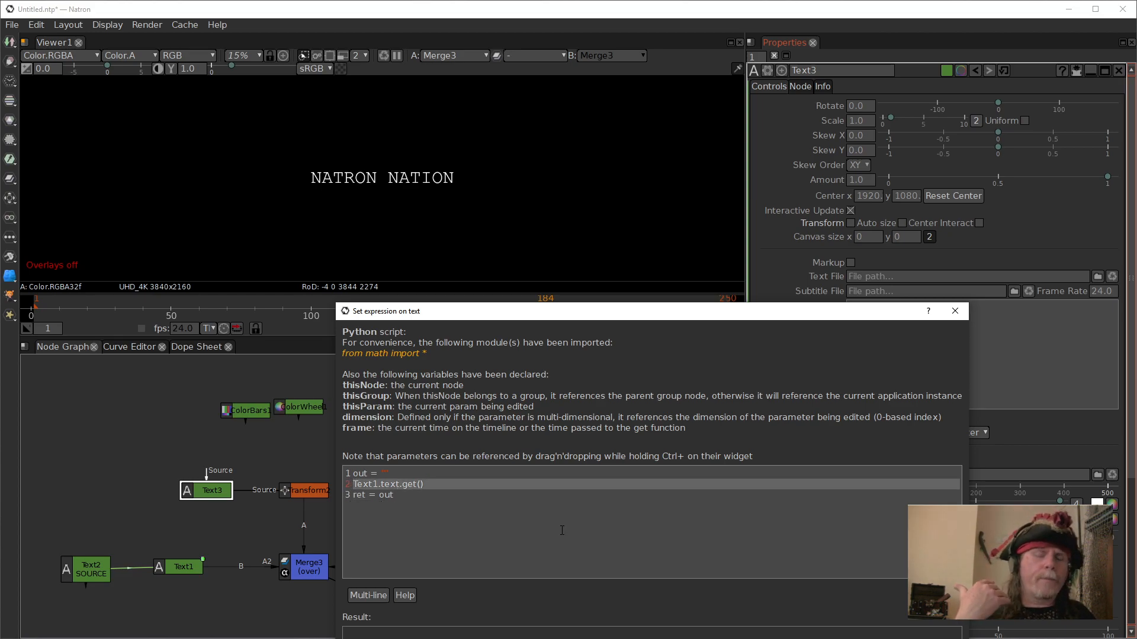
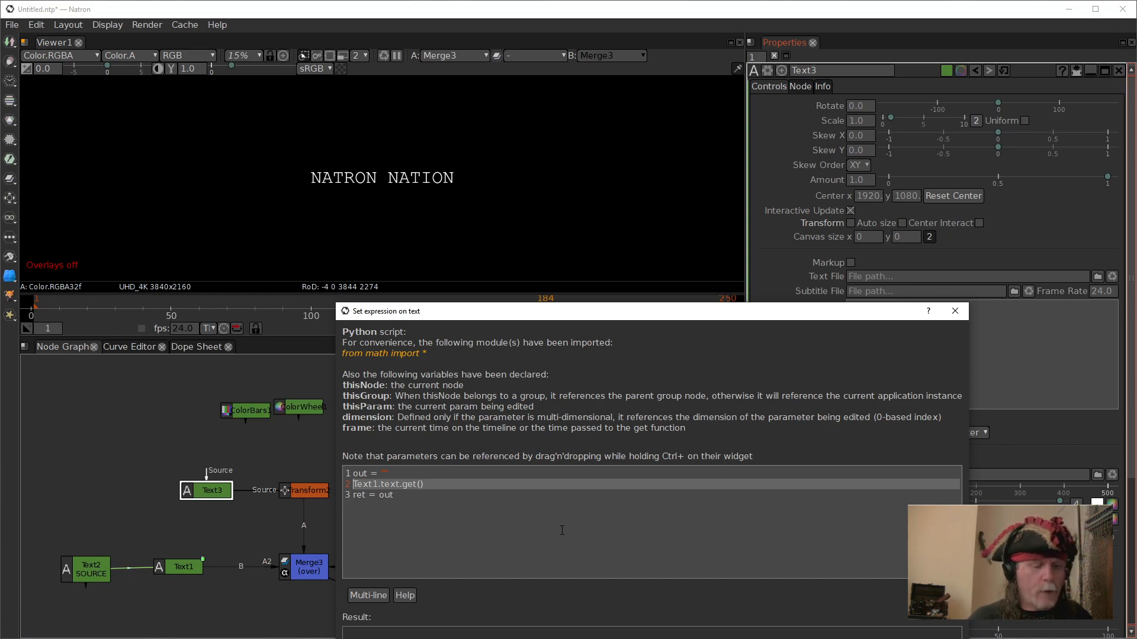
pyautogui.write('for ')
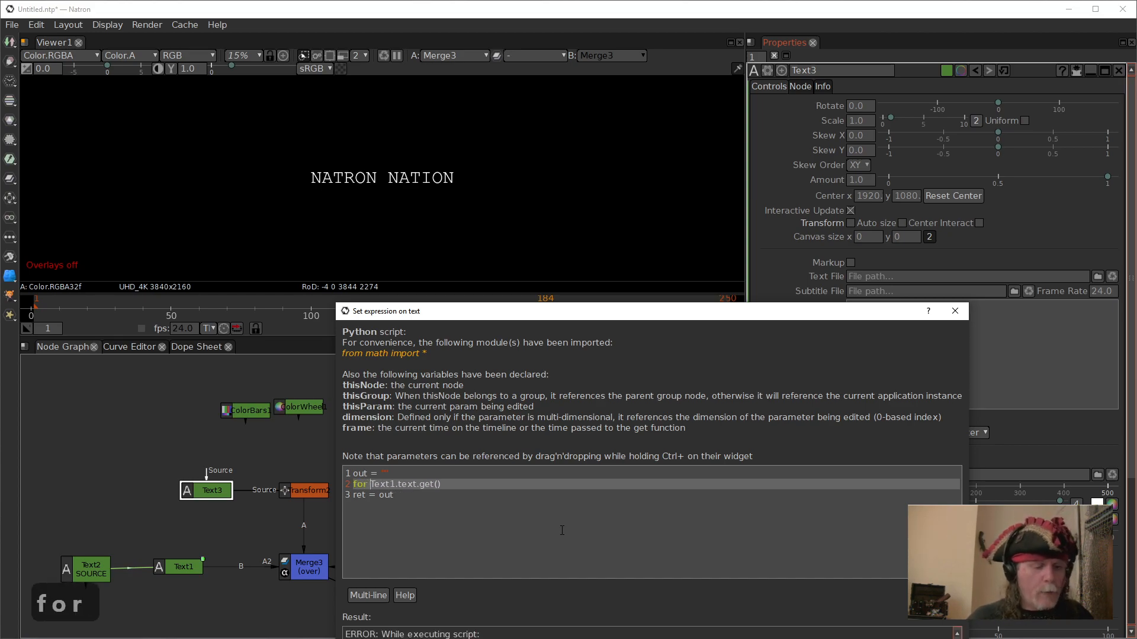
pyautogui.write('letter')
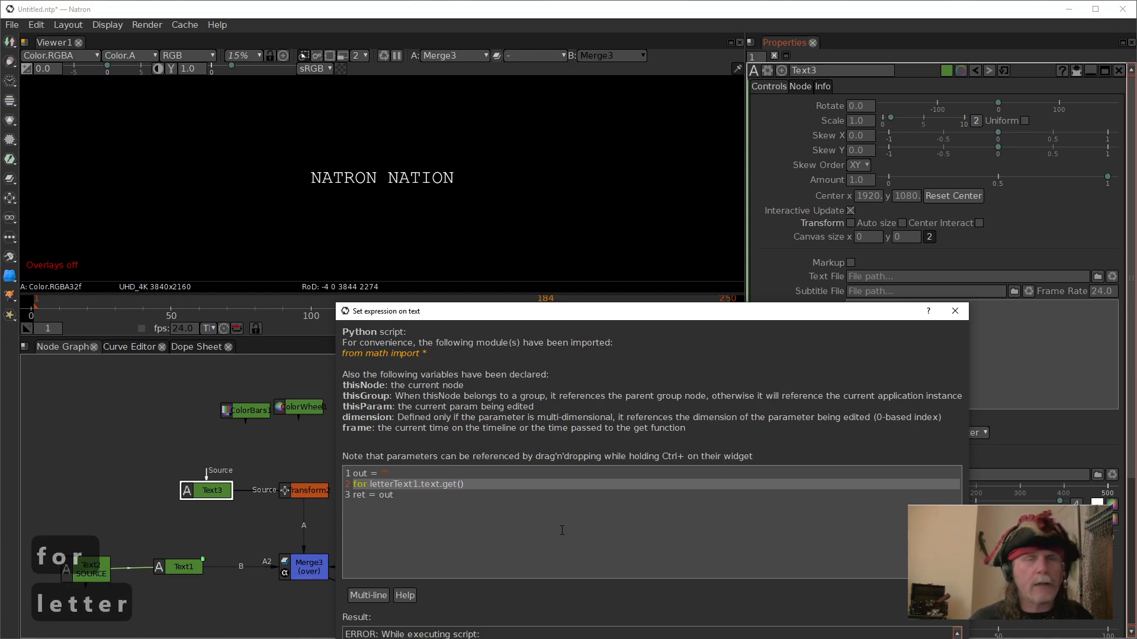
pyautogui.write(' in')
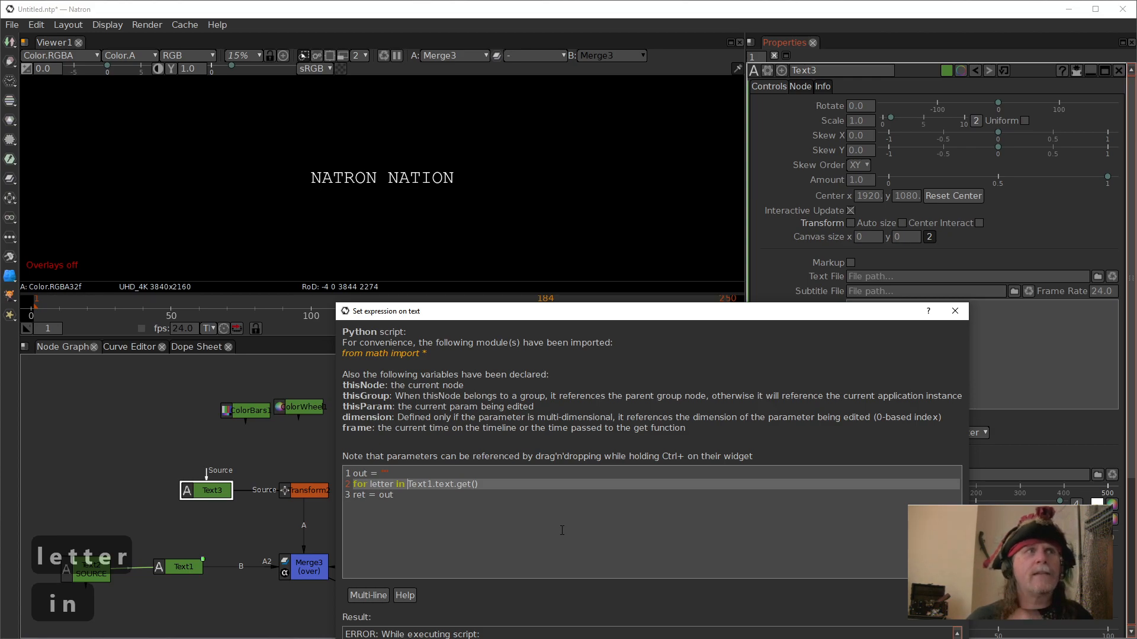
pyautogui.click(495, 495)
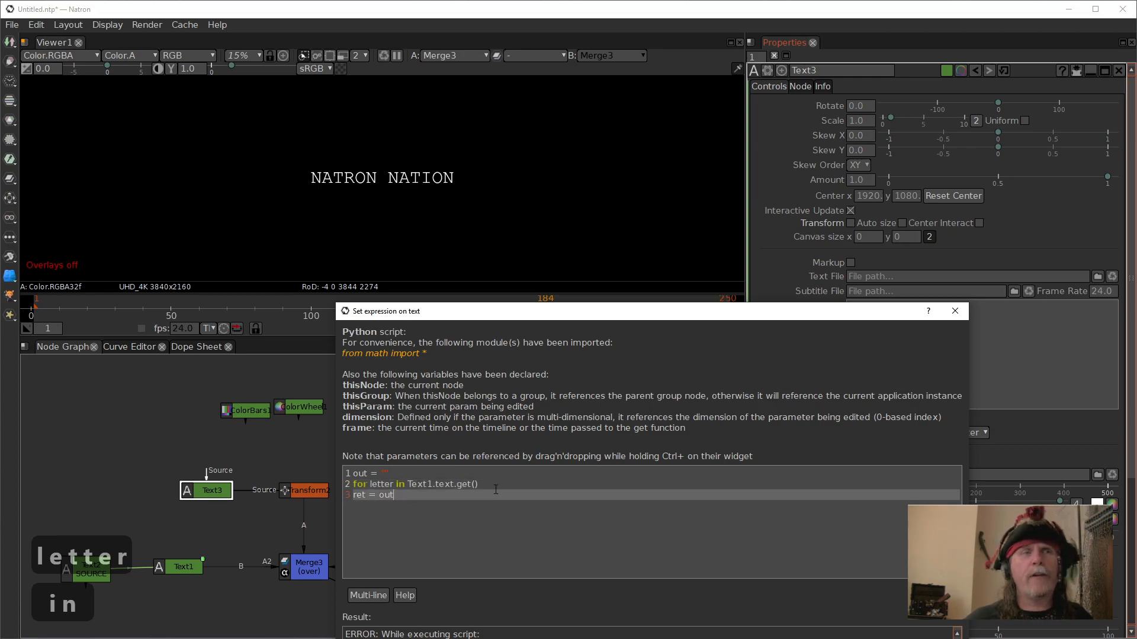
pyautogui.click(507, 484)
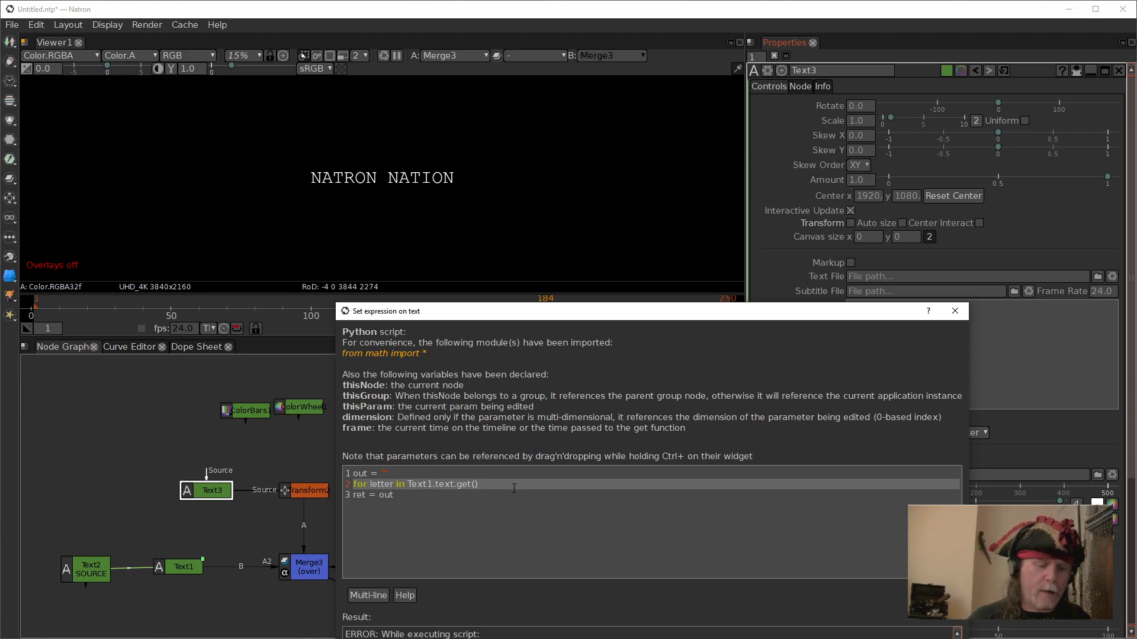
pyautogui.write(':')
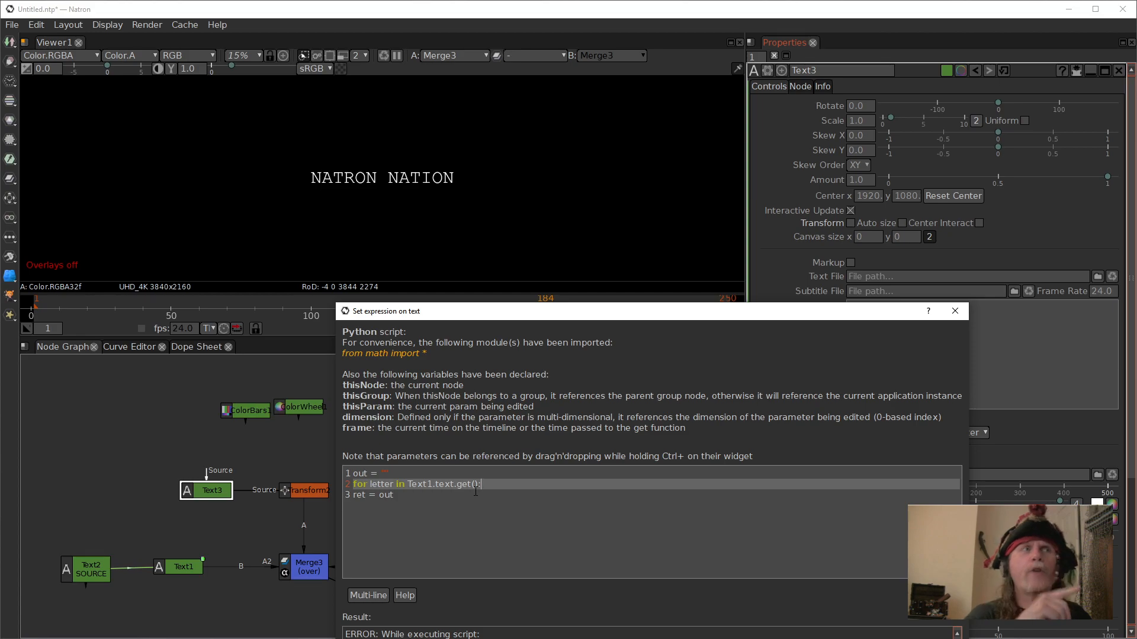
pyautogui.hotkey('shift', 'Return')
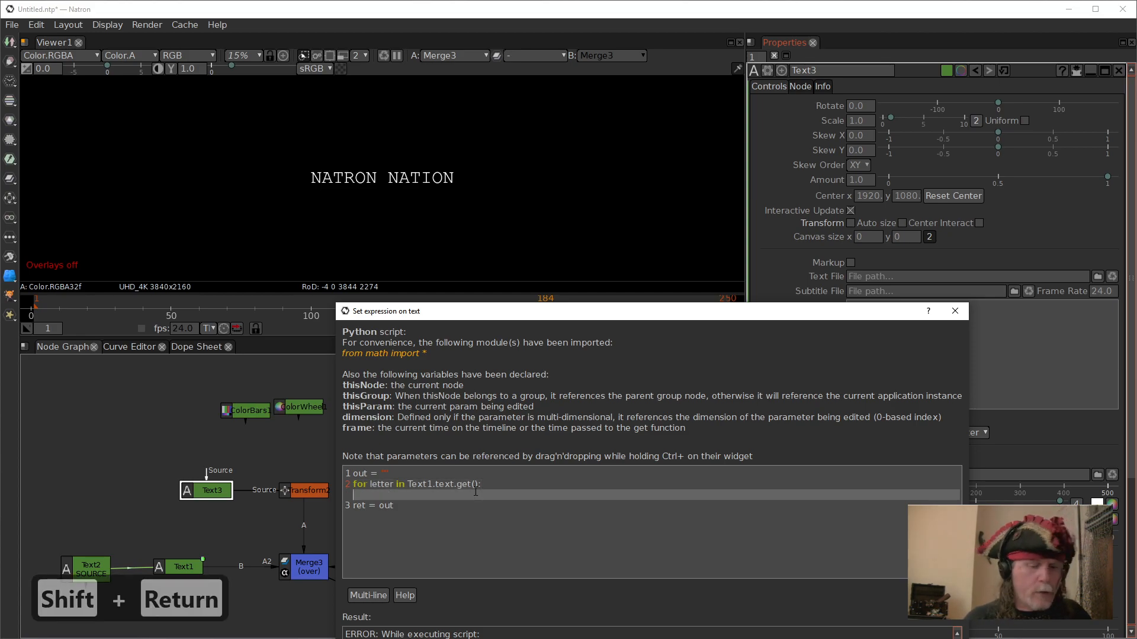
pyautogui.press('BackSpace')
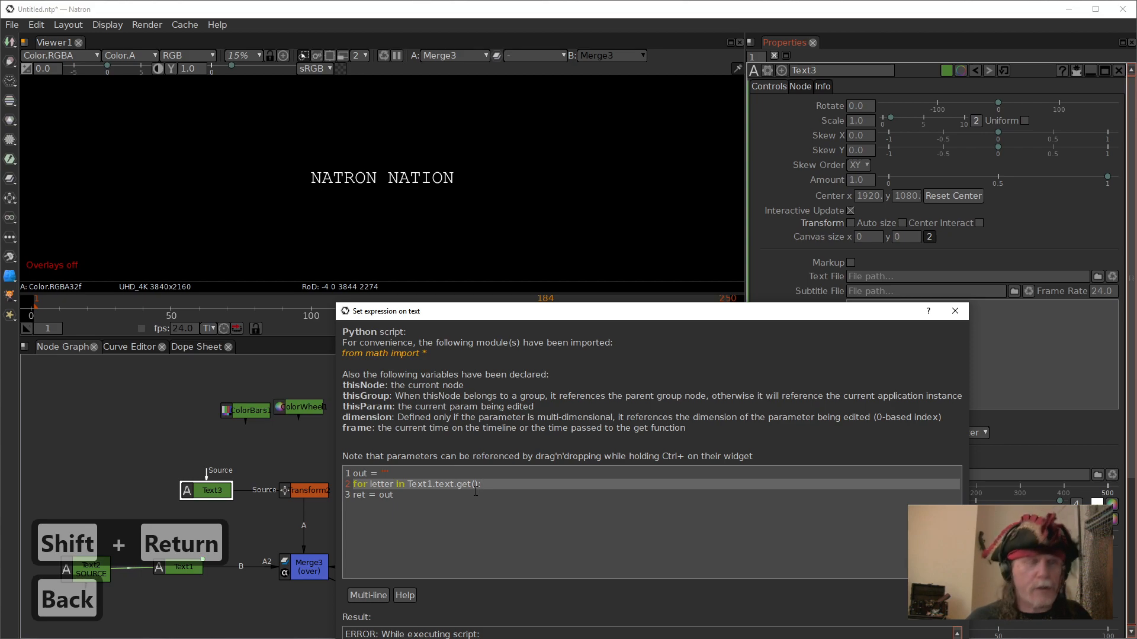
pyautogui.hotkey('shift', 'Return')
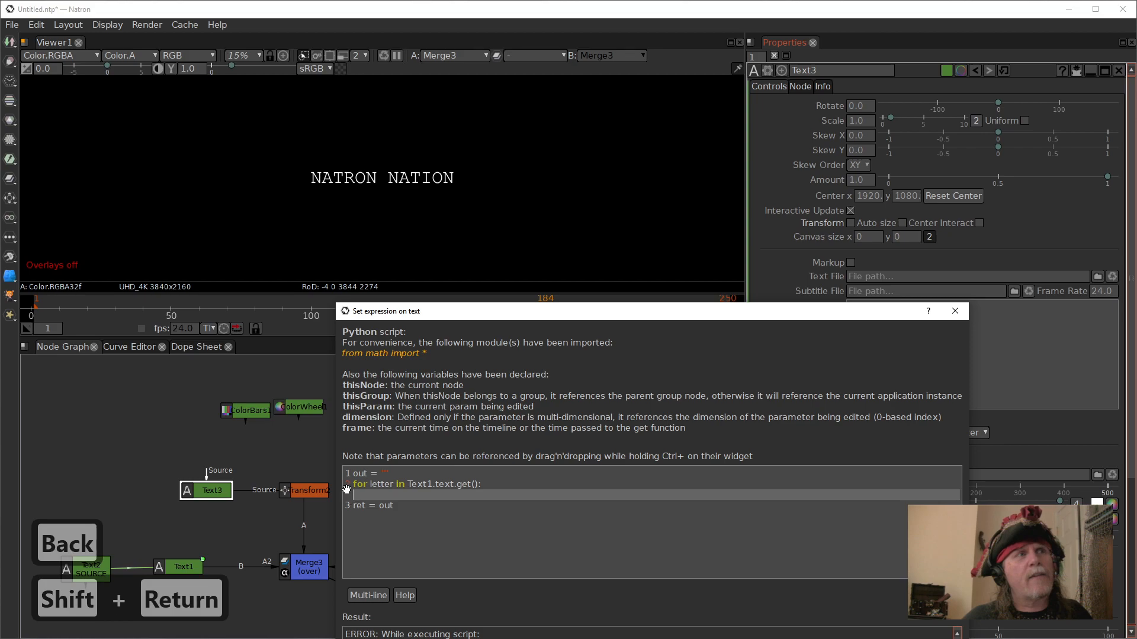
pyautogui.press('BackSpace')
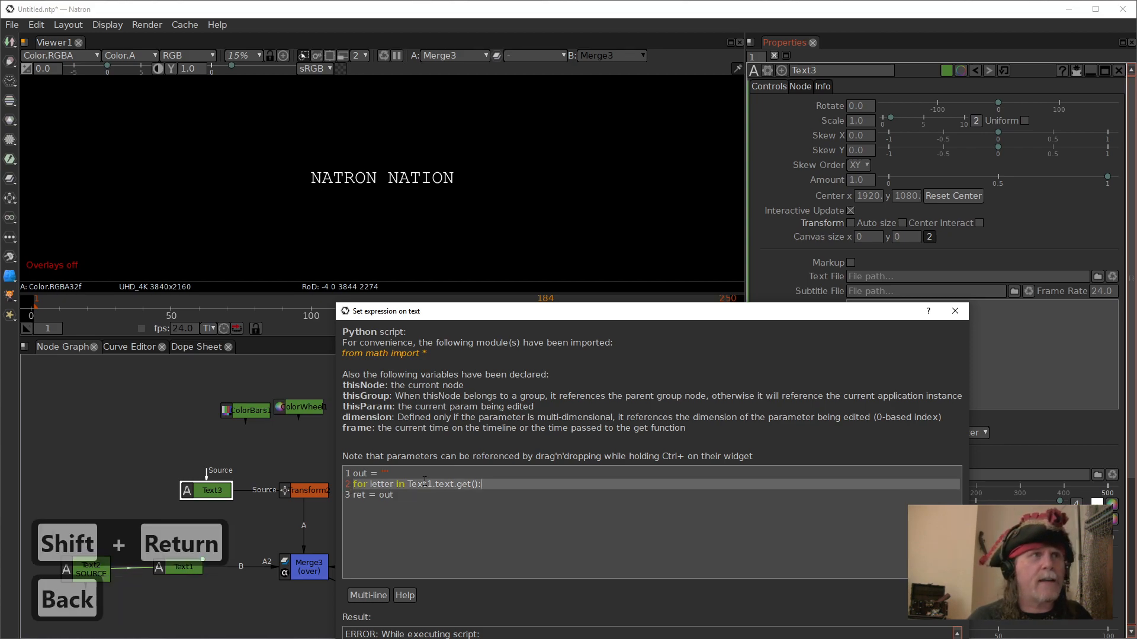
# - Add an indented loop body reading out = out + "*" on the third line of Text3's expression
pyautogui.press('Return')
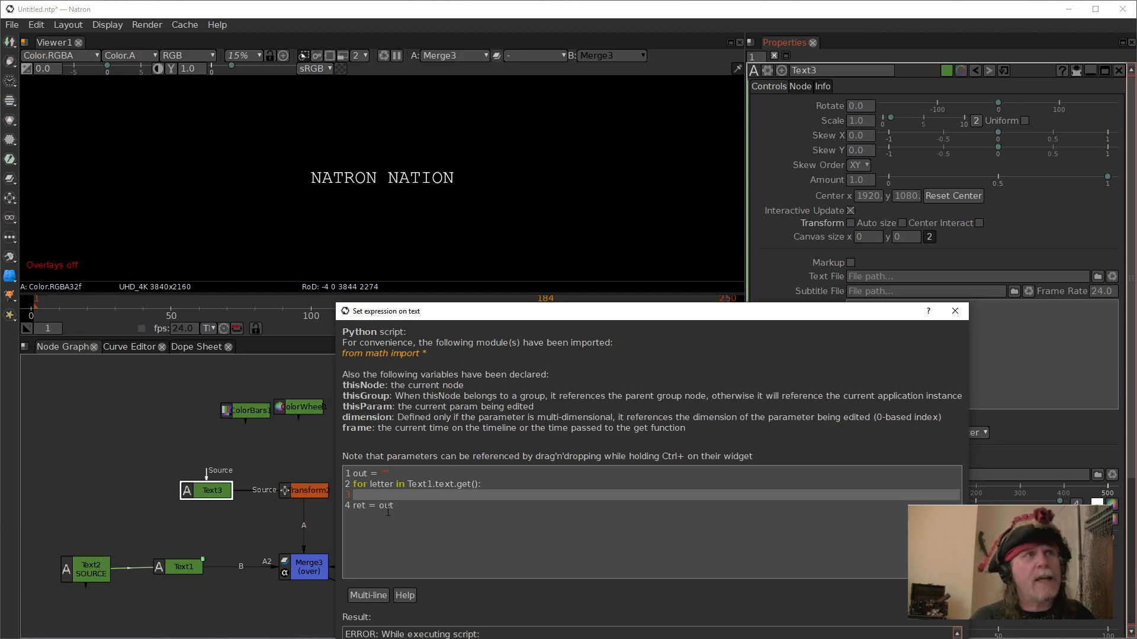
pyautogui.press('Tab')
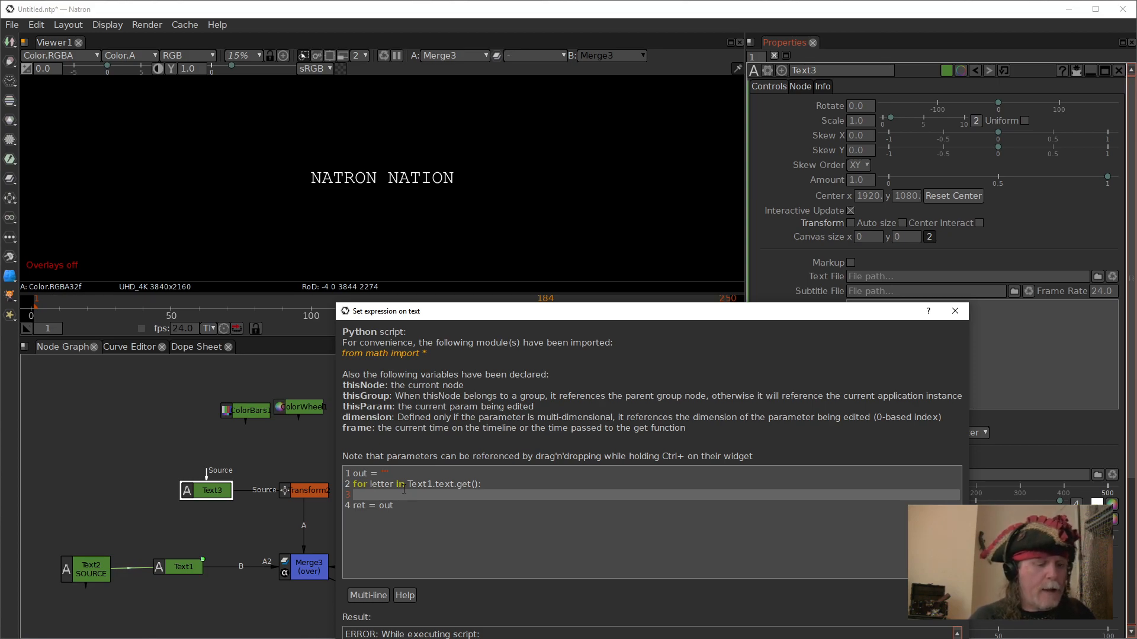
pyautogui.write('out')
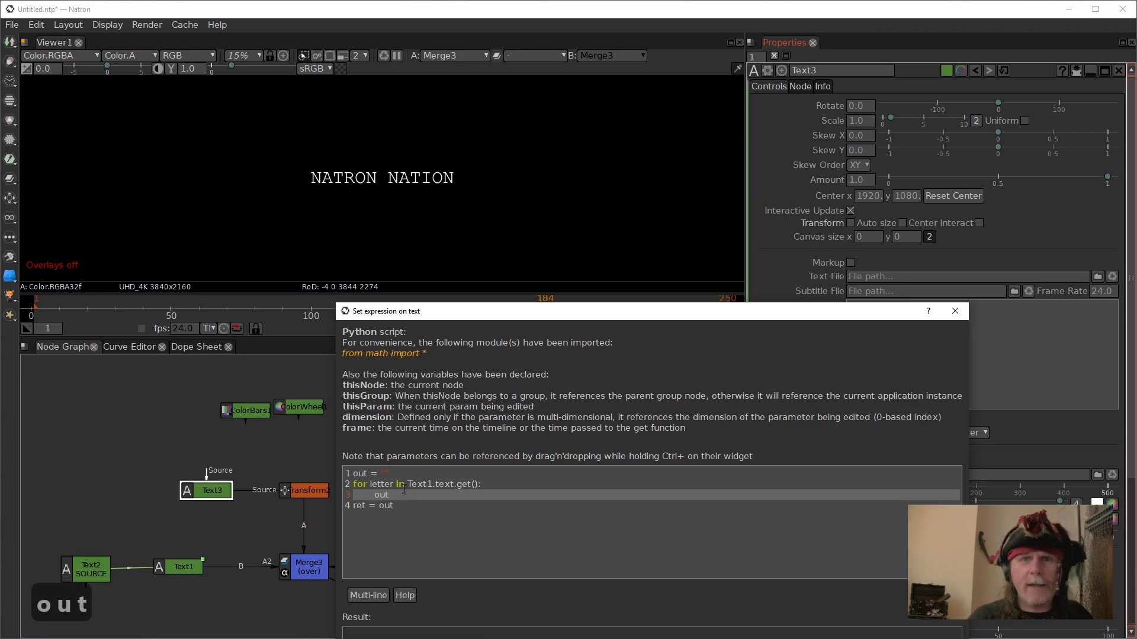
pyautogui.write(' =')
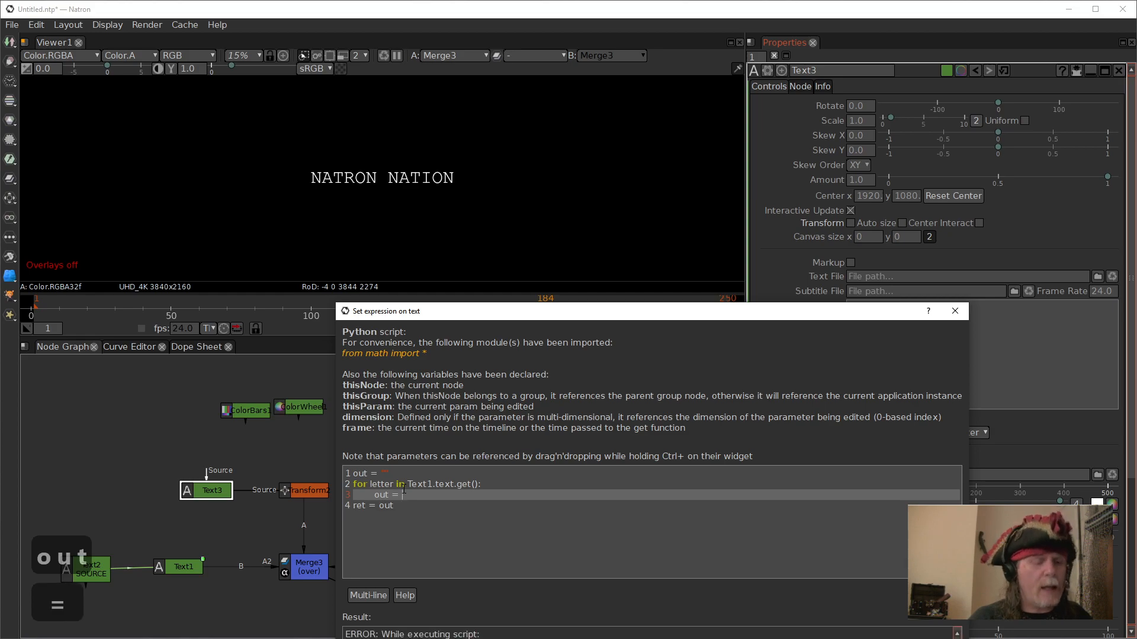
pyautogui.write(' out')
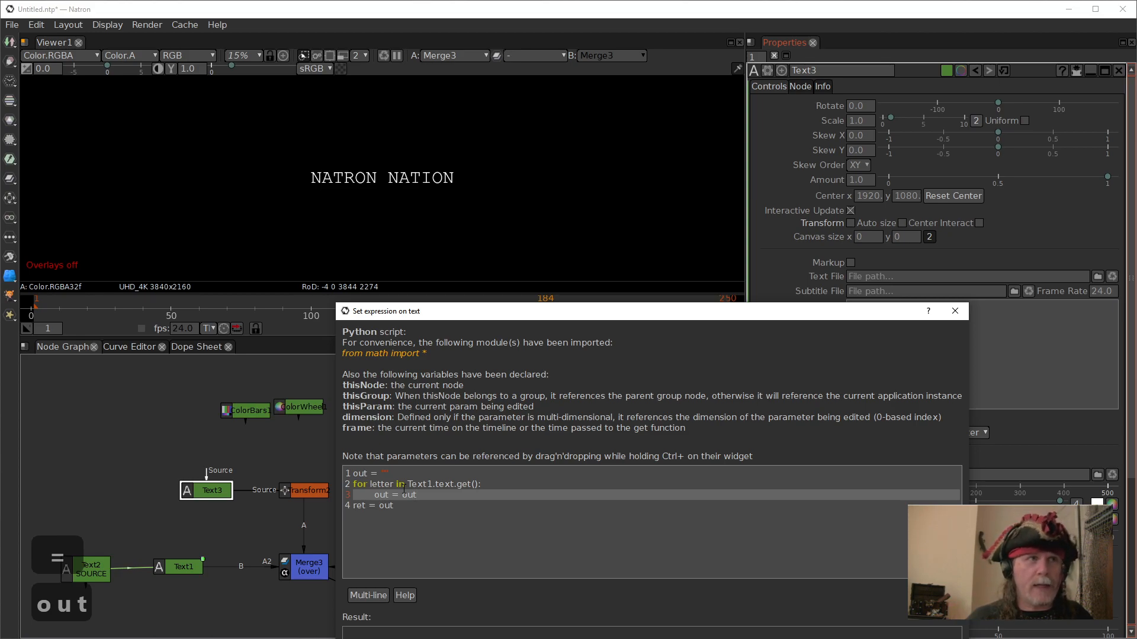
pyautogui.write('+')
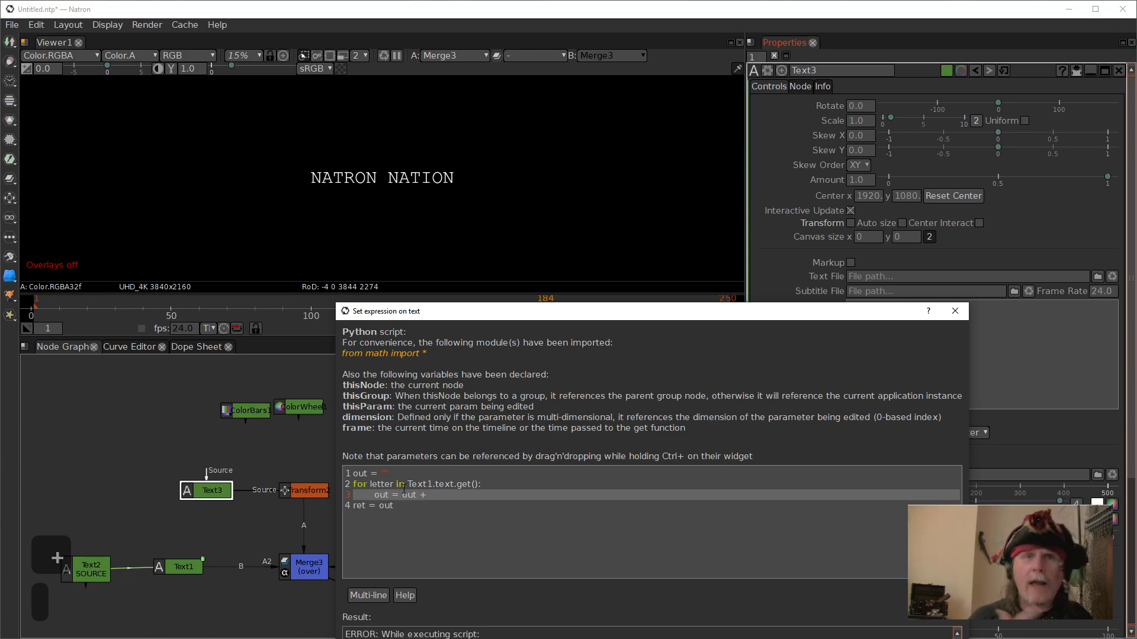
pyautogui.write('"')
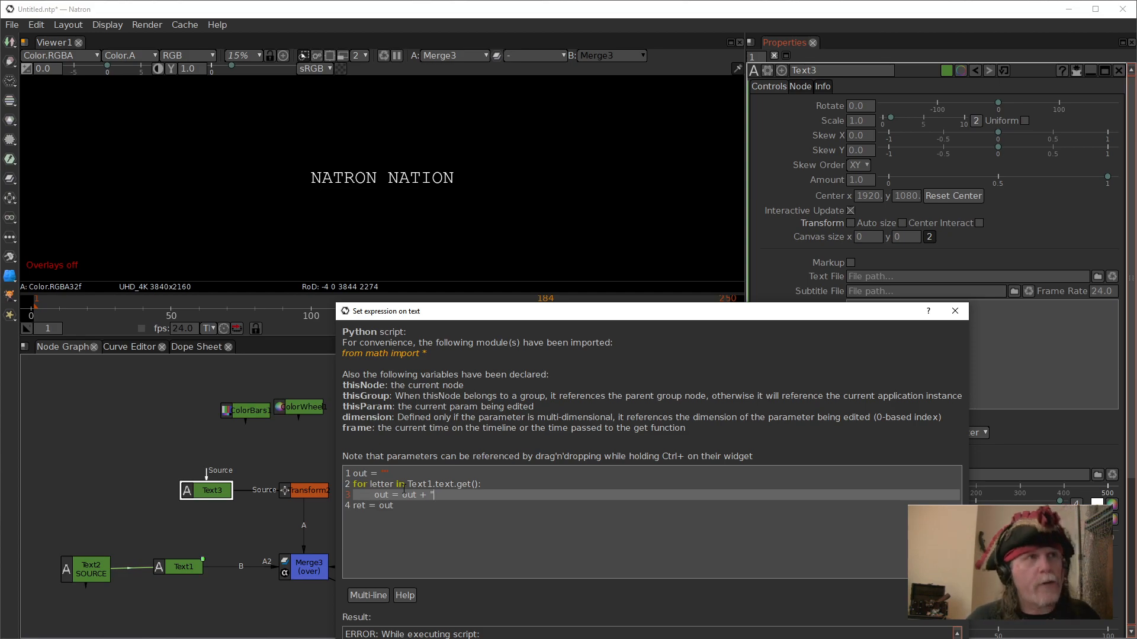
pyautogui.write('*')
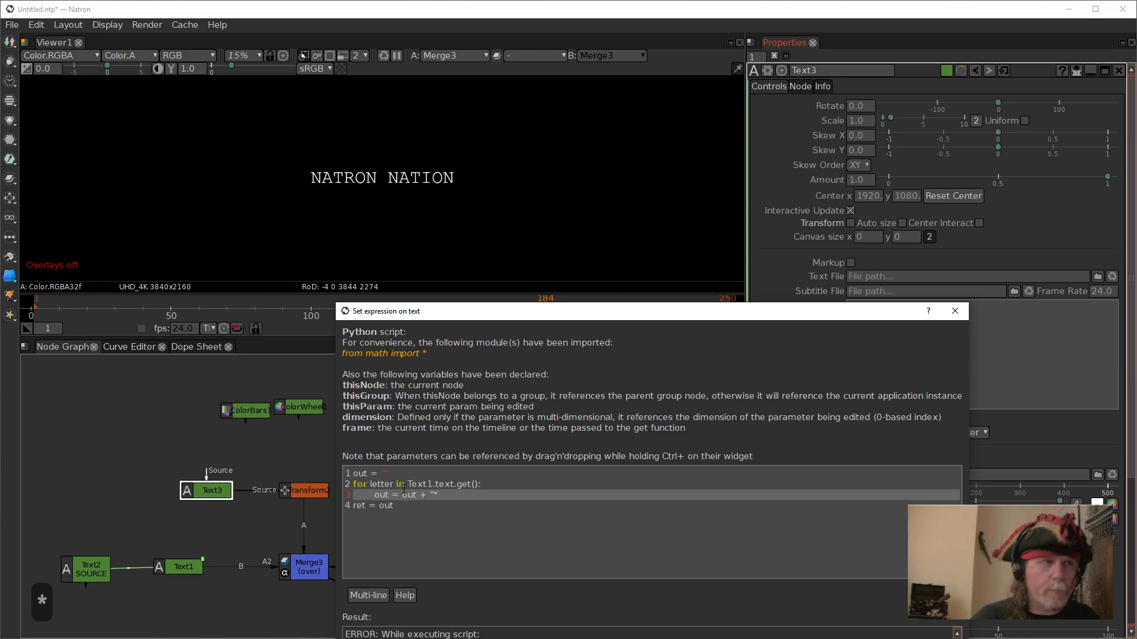
pyautogui.write('"')
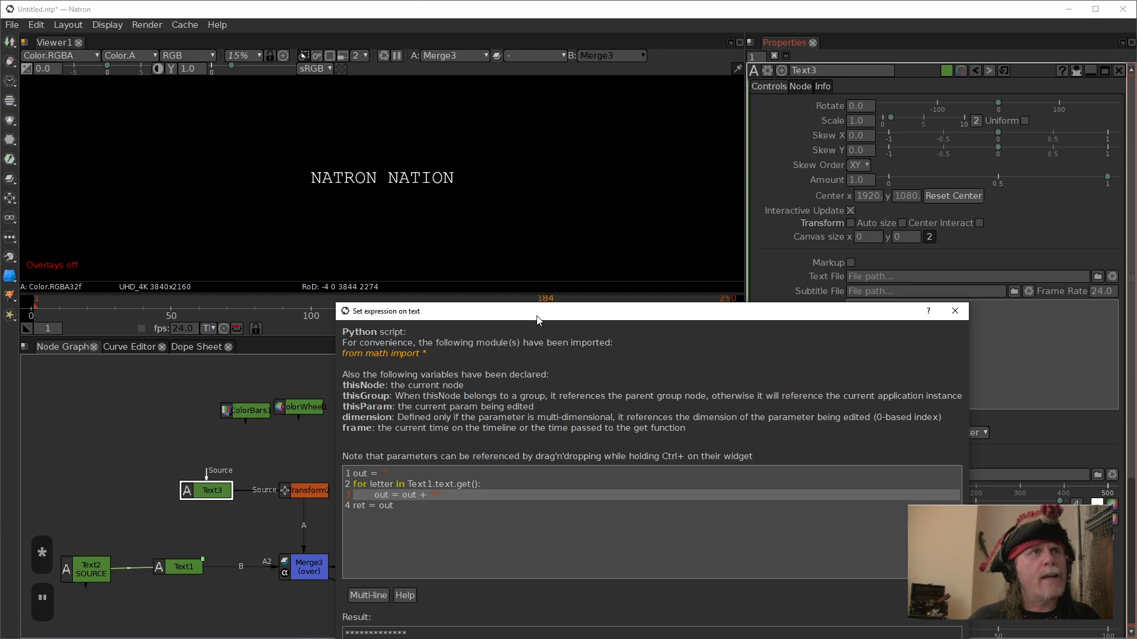
# - Try % and - as the character appended in the loop, and restore the asterisk
pyautogui.moveTo(538, 317); pyautogui.dragTo(555, 232)
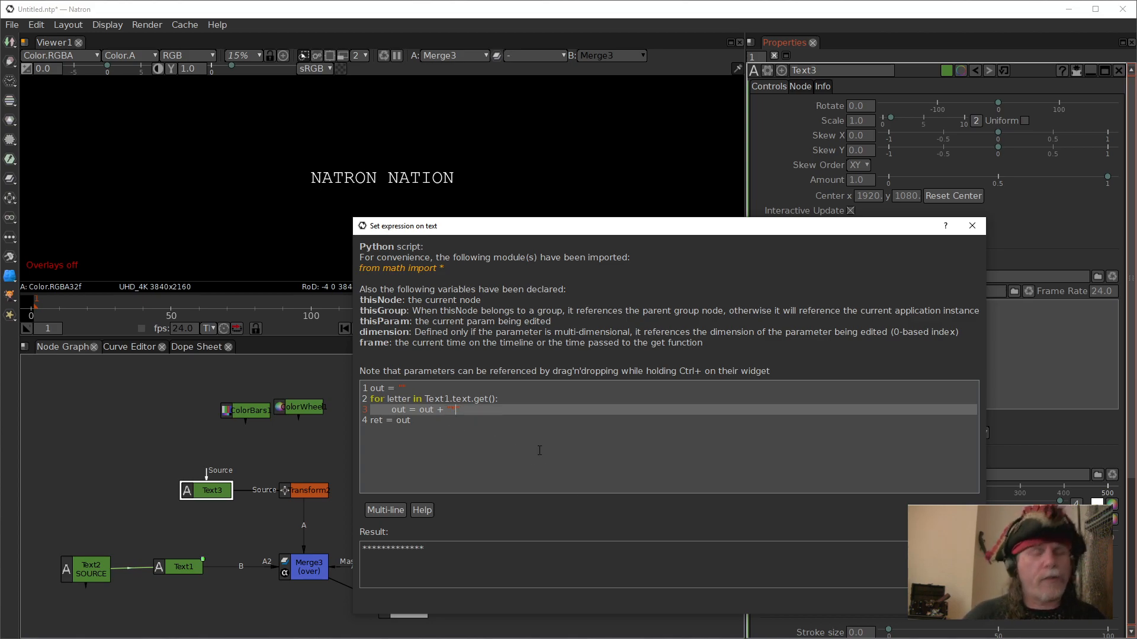
pyautogui.press('BackSpace')
pyautogui.write('%')
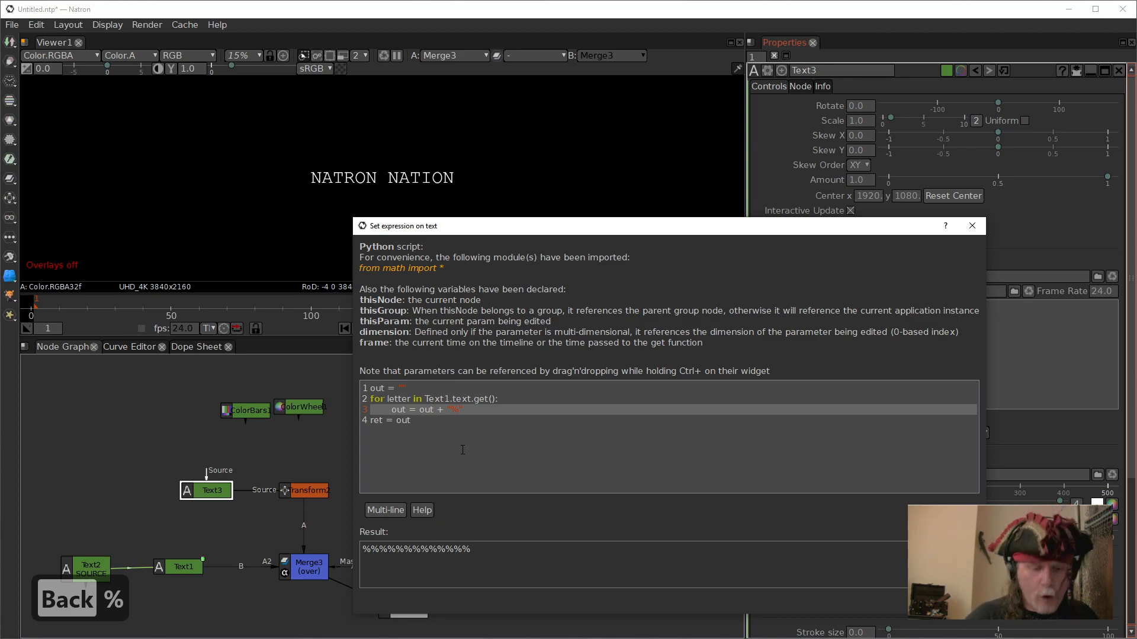
pyautogui.press('BackSpace')
pyautogui.write('-')
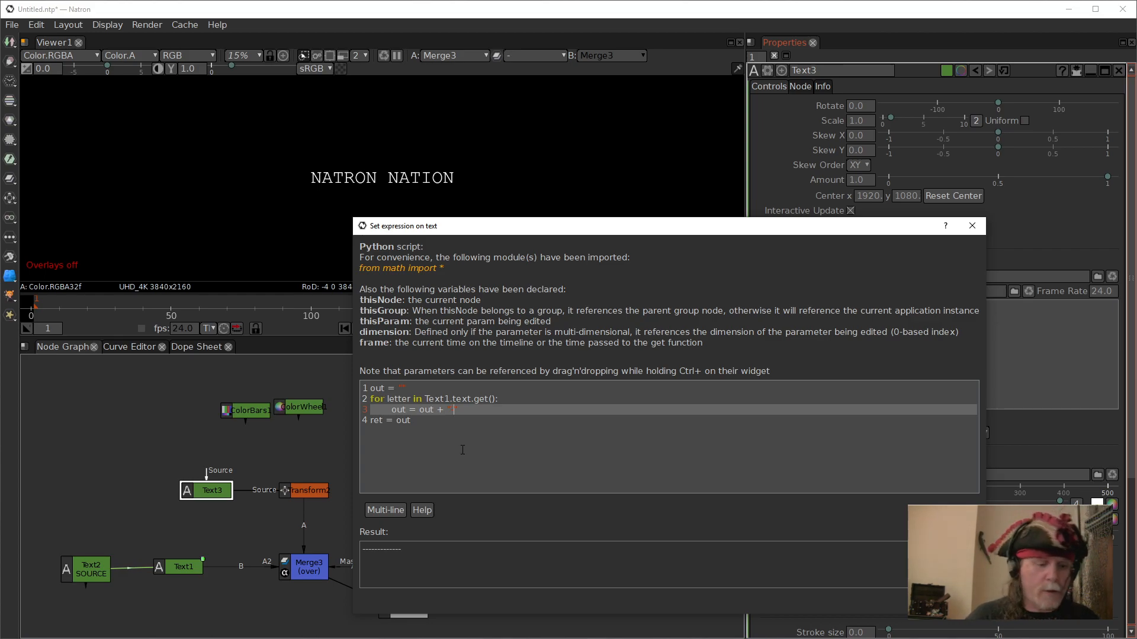
pyautogui.press('BackSpace')
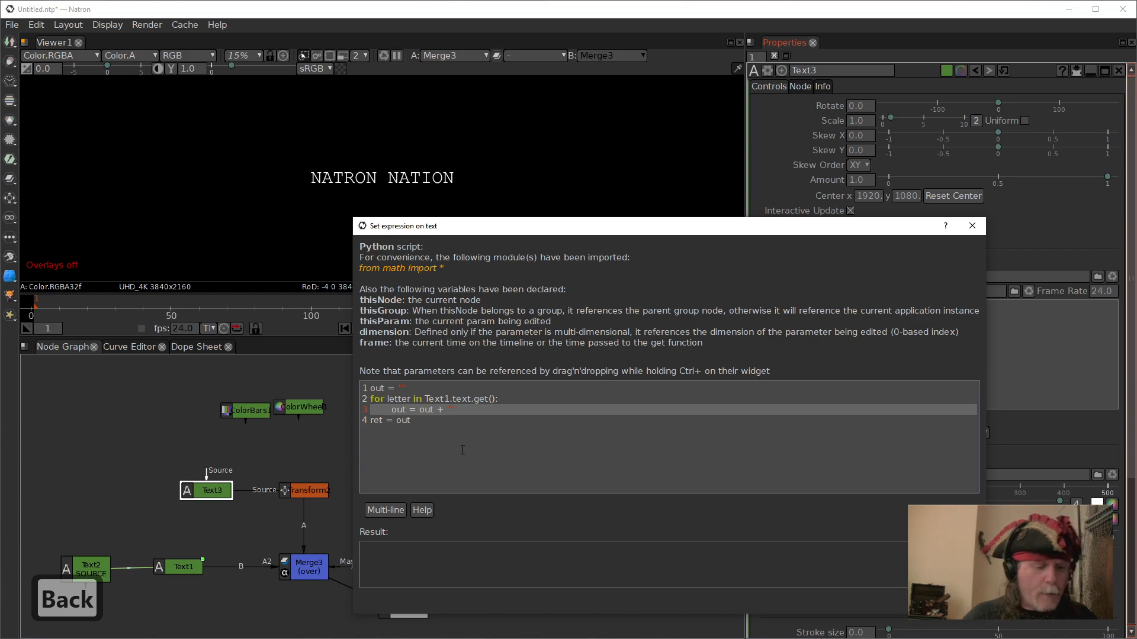
pyautogui.write('*')
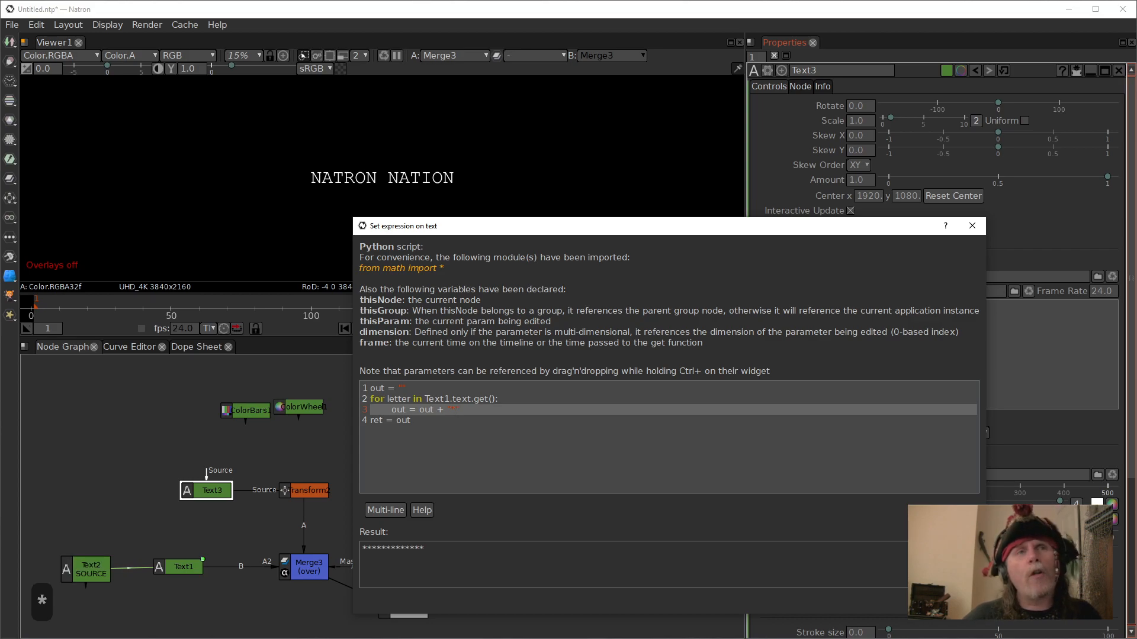
# - Apply the expression to Text3 and scrub the timeline to frame 108 to check the asterisks
pyautogui.click(928, 601)
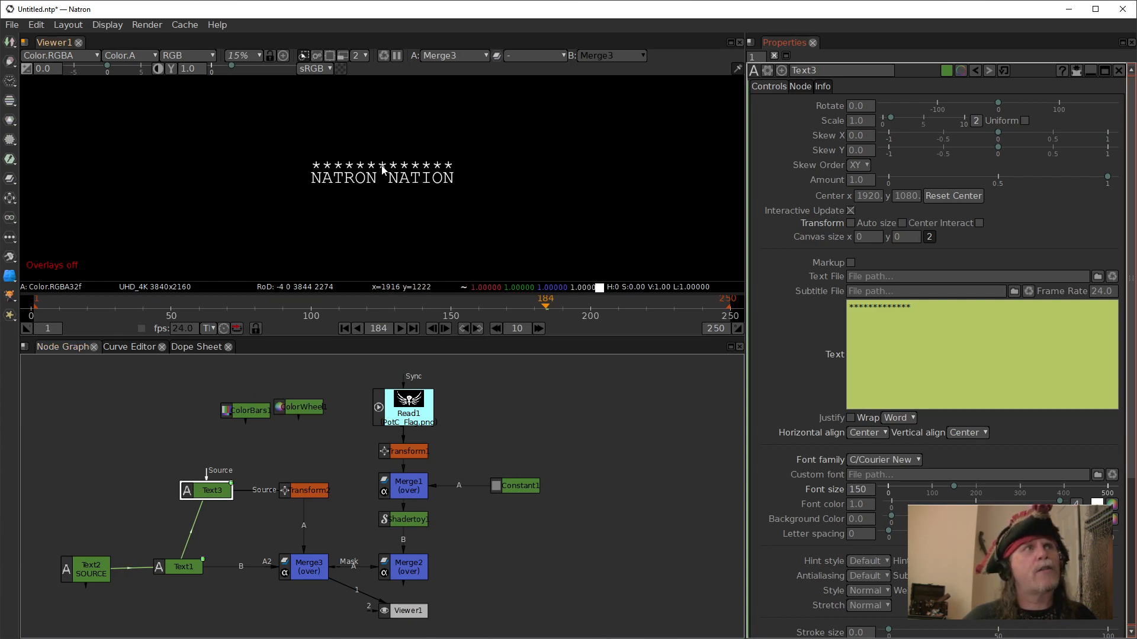
pyautogui.moveTo(211, 318); pyautogui.dragTo(333, 314)
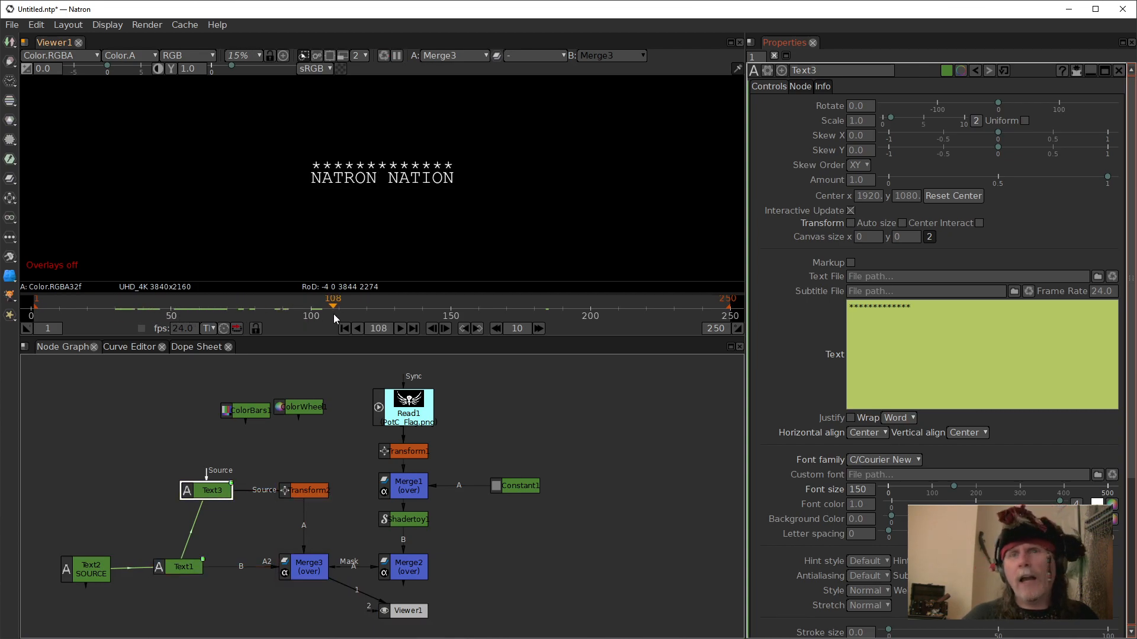
# - Append "Says pirate" and a first name after NATRON NATION in the Text2 source node's text
pyautogui.click(87, 567)
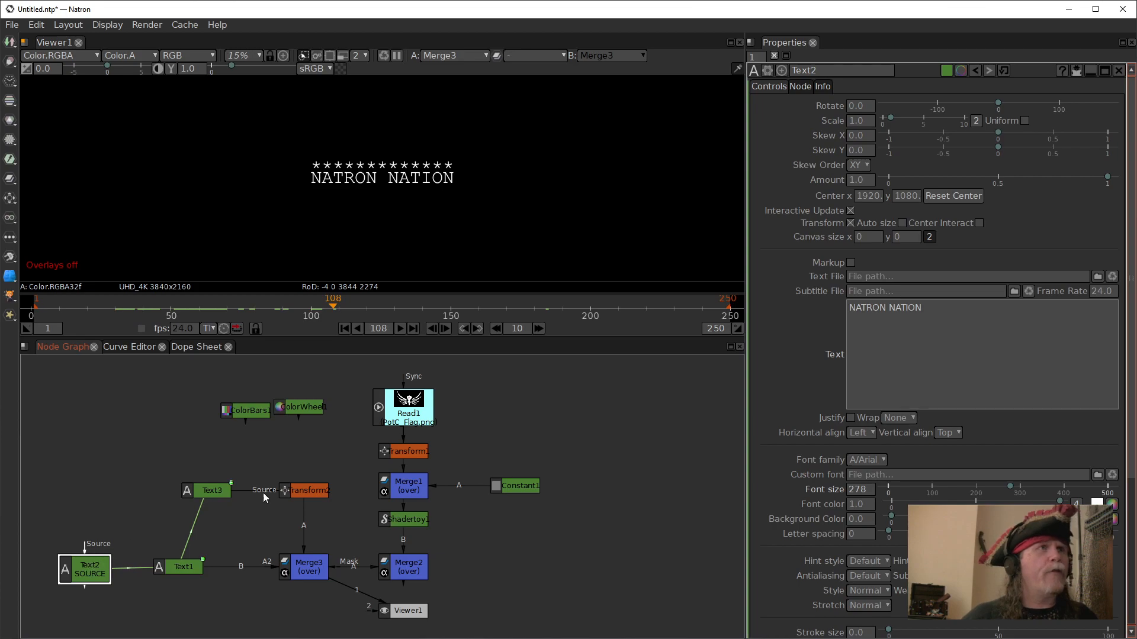
pyautogui.click(944, 322)
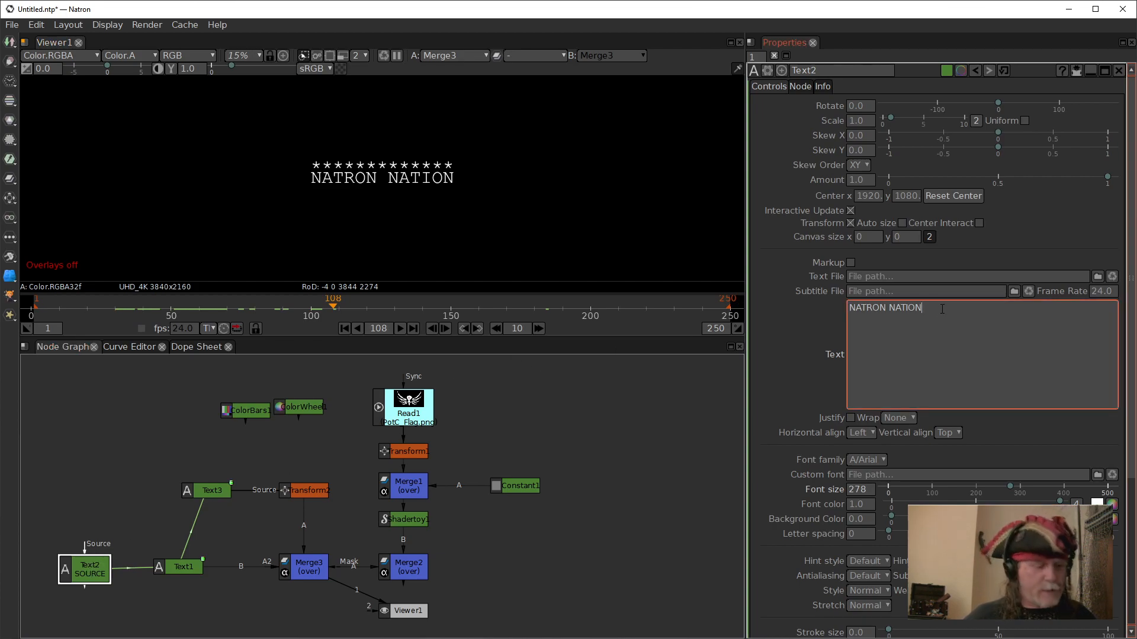
pyautogui.write('Say')
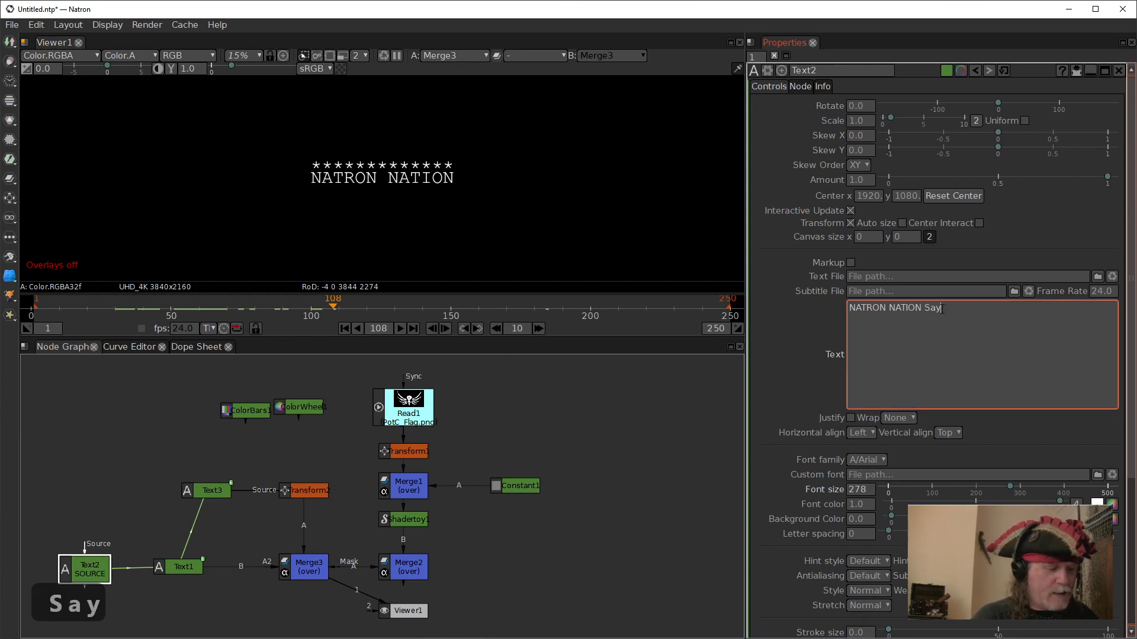
pyautogui.write('s pit')
pyautogui.press('BackSpace')
pyautogui.write('ra')
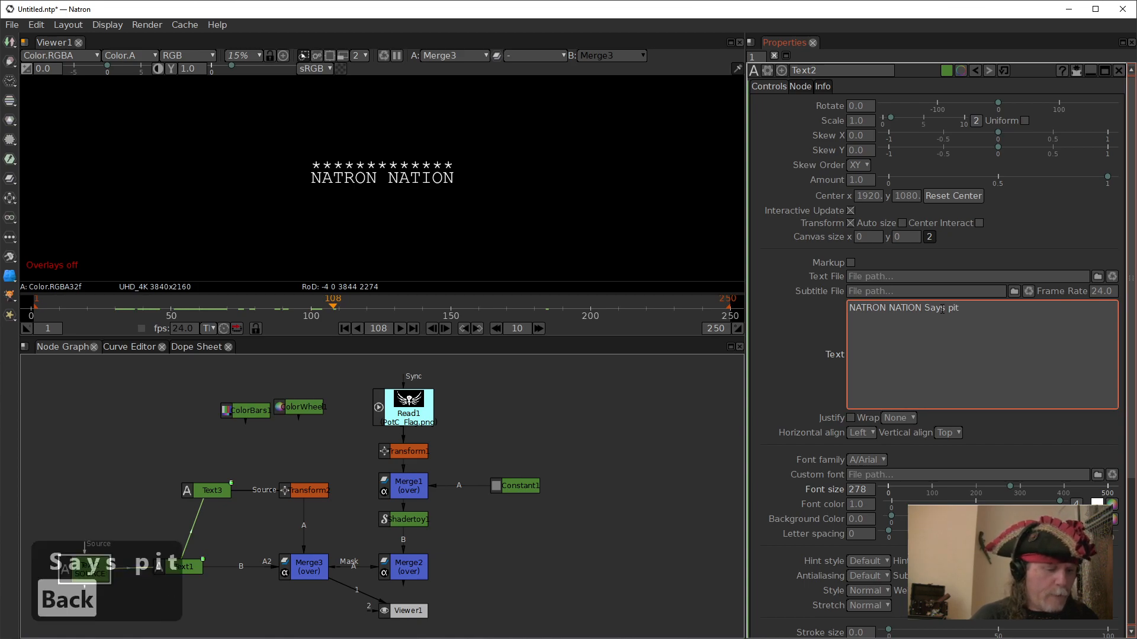
pyautogui.write('ute')
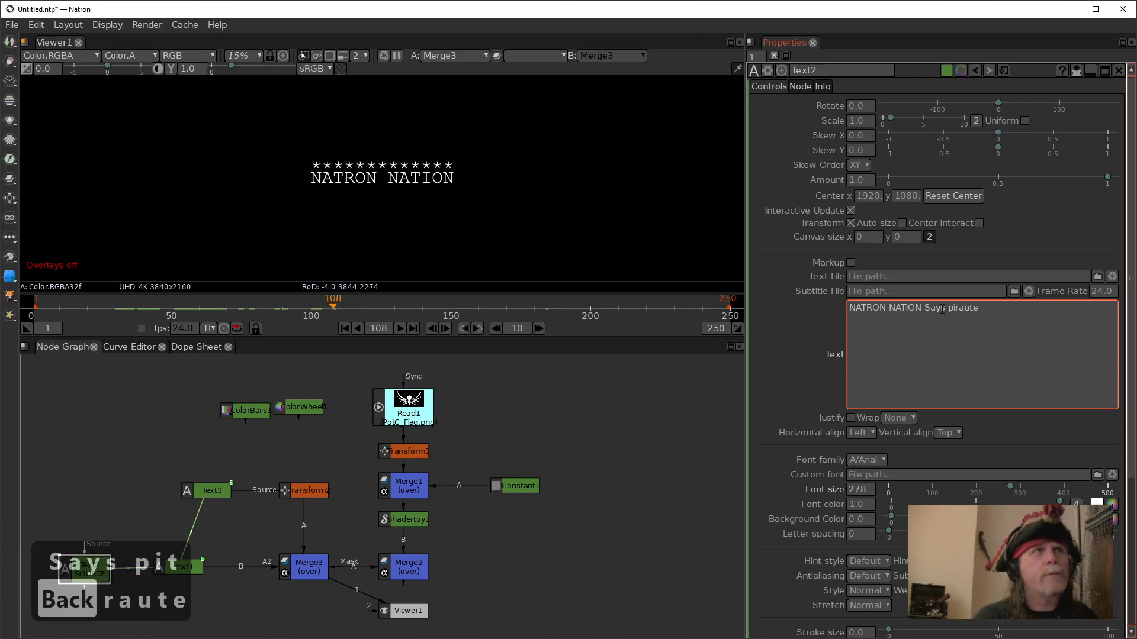
pyautogui.press('BackSpace')
pyautogui.press('BackSpace')
pyautogui.press('BackSpace')
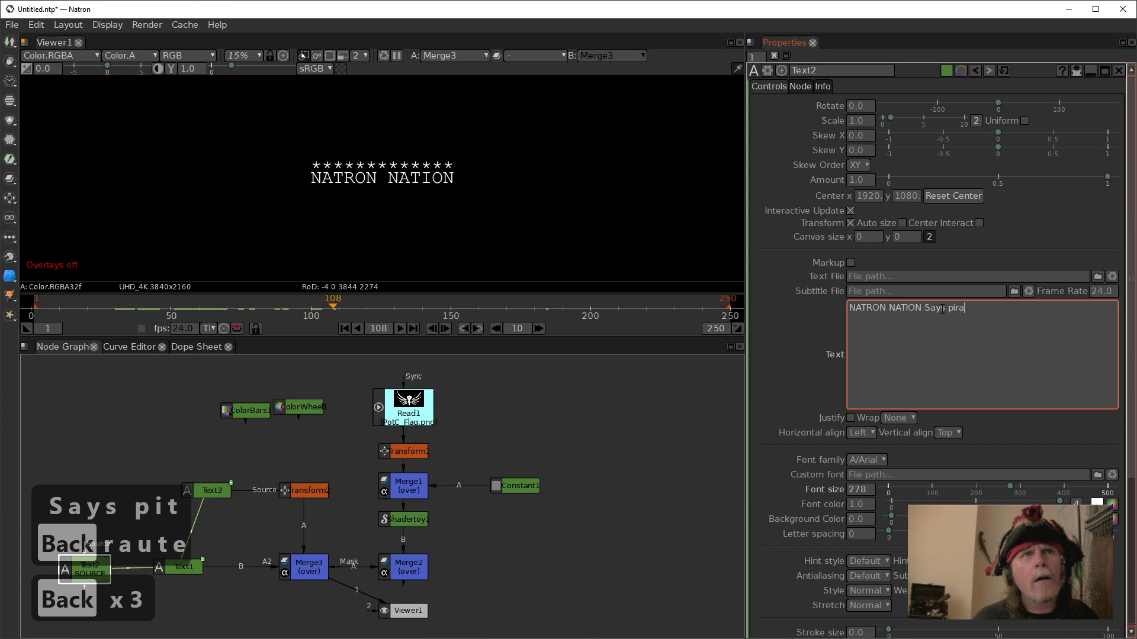
pyautogui.write('te Bill')
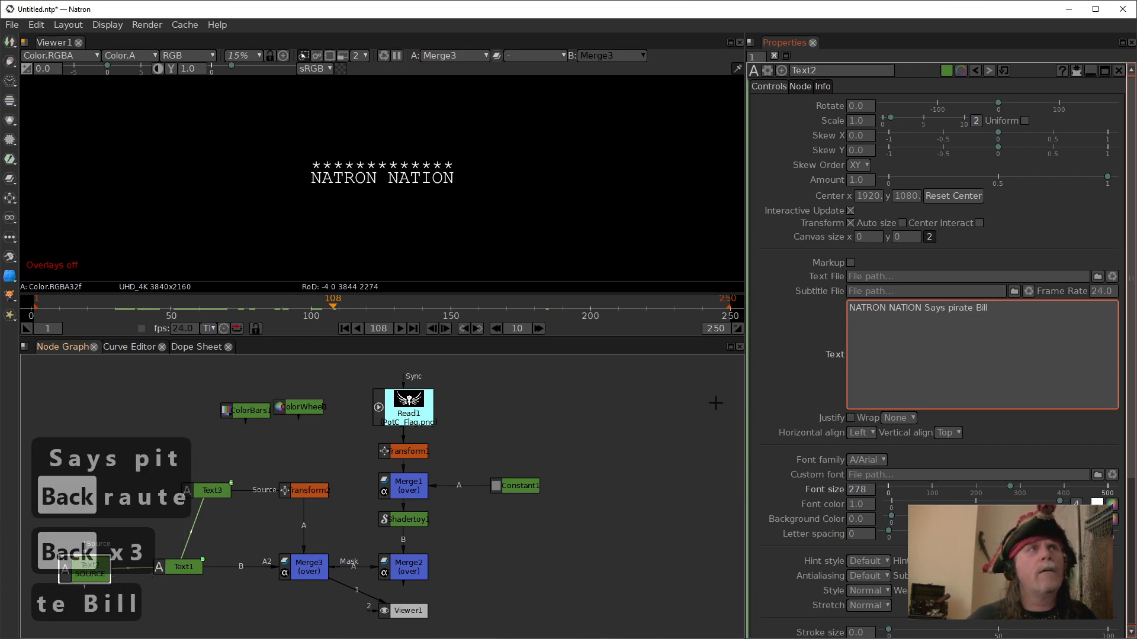
pyautogui.click(652, 422)
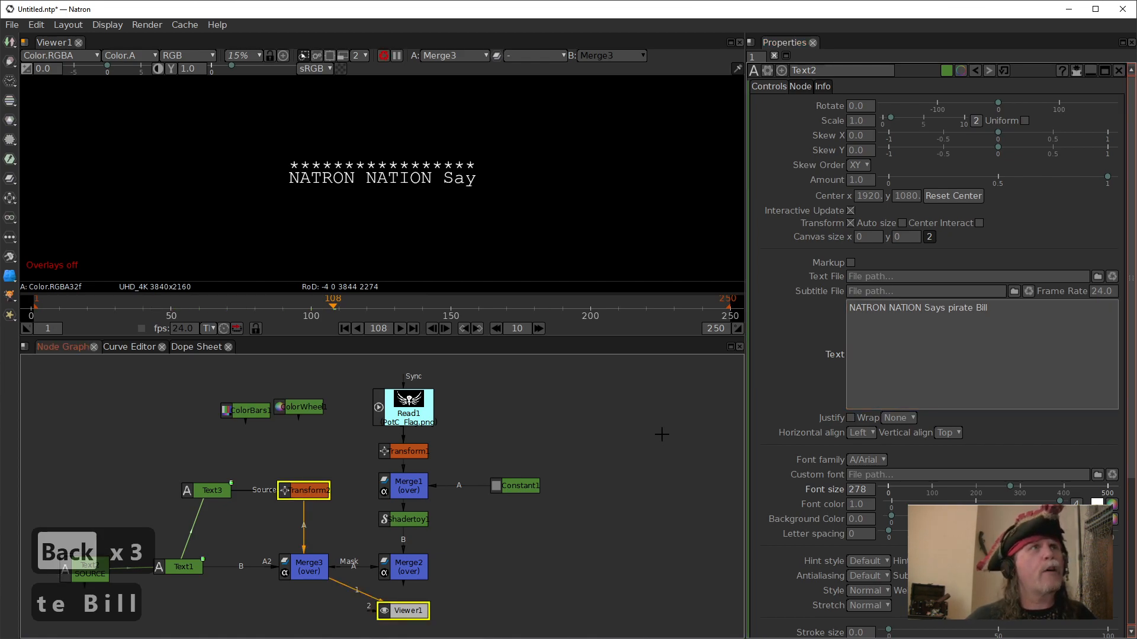
# - Scrub the timeline to frame 210 and back to frame 80 to compare the asterisks with the revealed text
pyautogui.click(574, 308)
pyautogui.moveTo(574, 308); pyautogui.dragTo(618, 309)
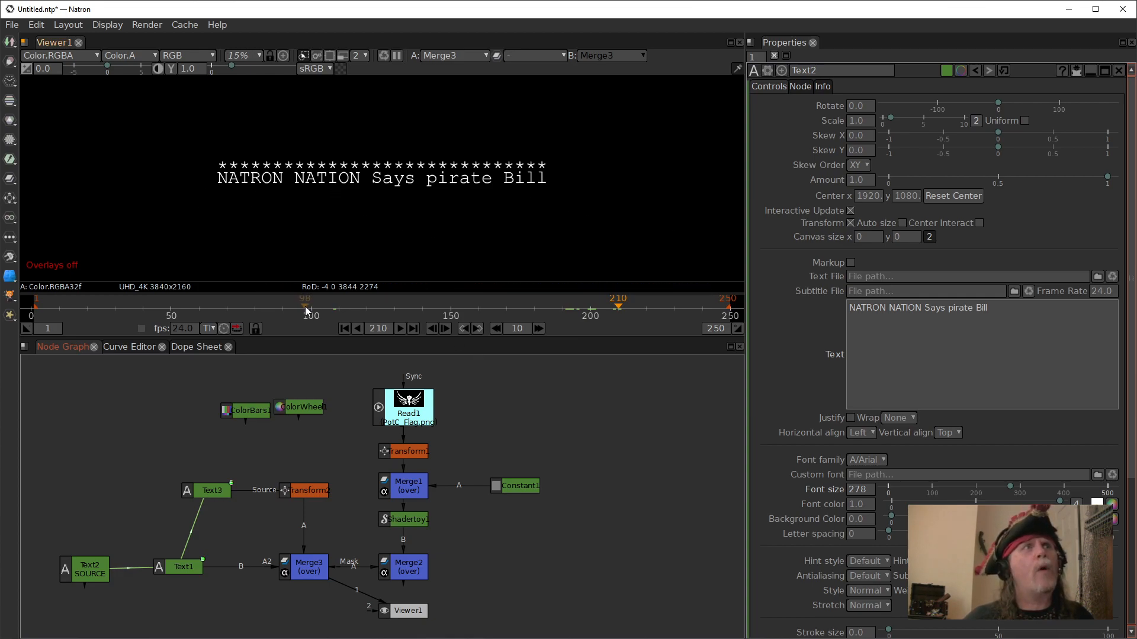
pyautogui.moveTo(302, 313); pyautogui.dragTo(254, 309)
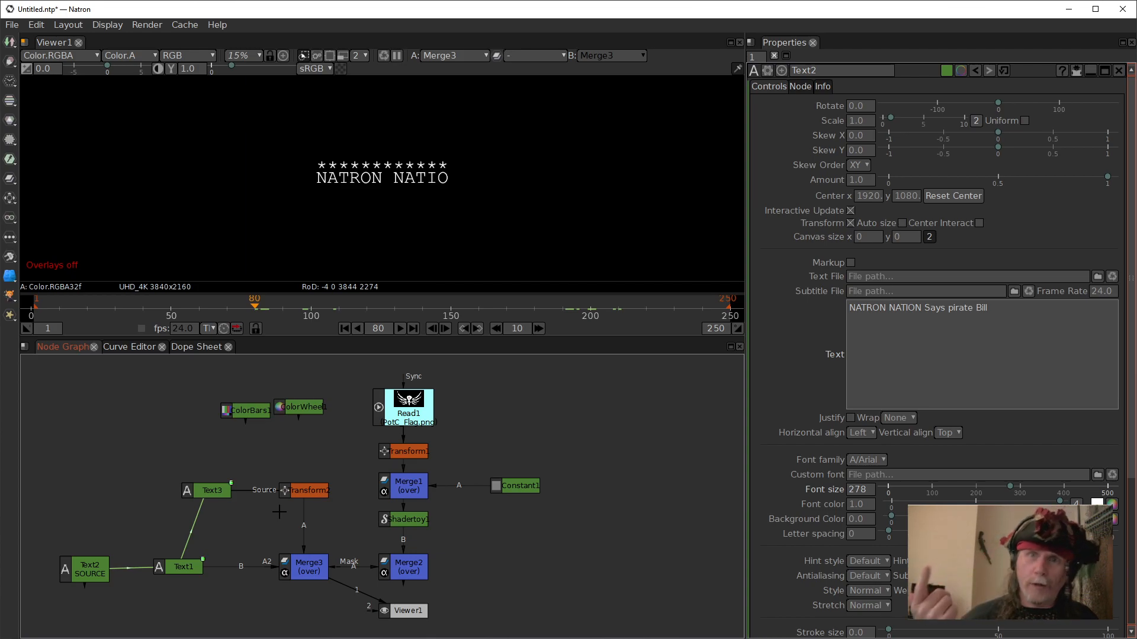
pyautogui.click(203, 491)
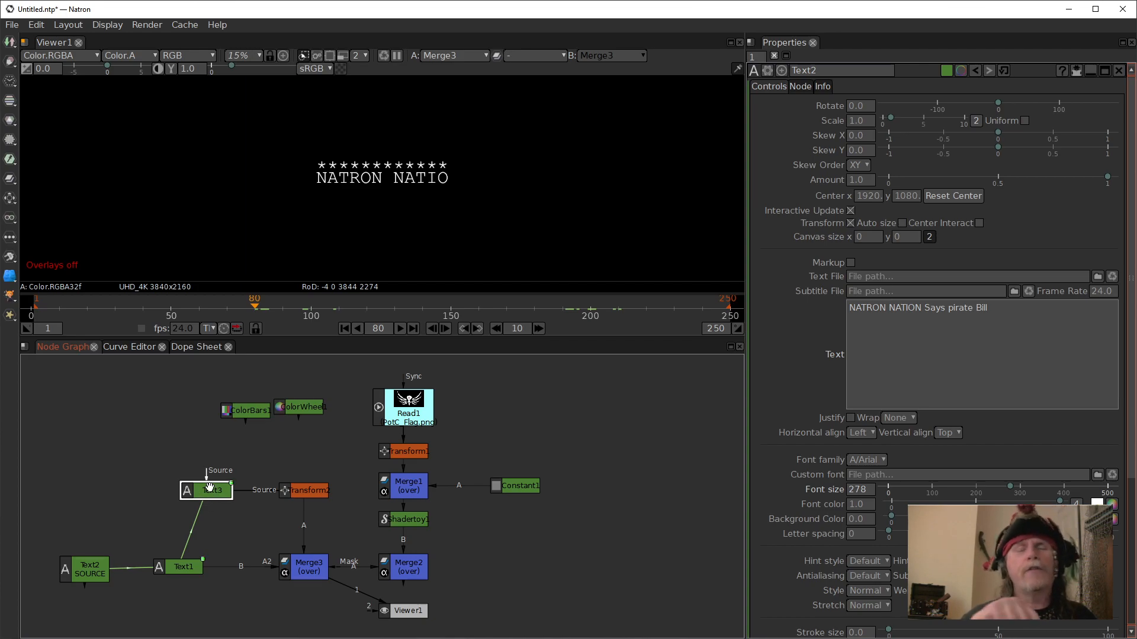
pyautogui.click(307, 490)
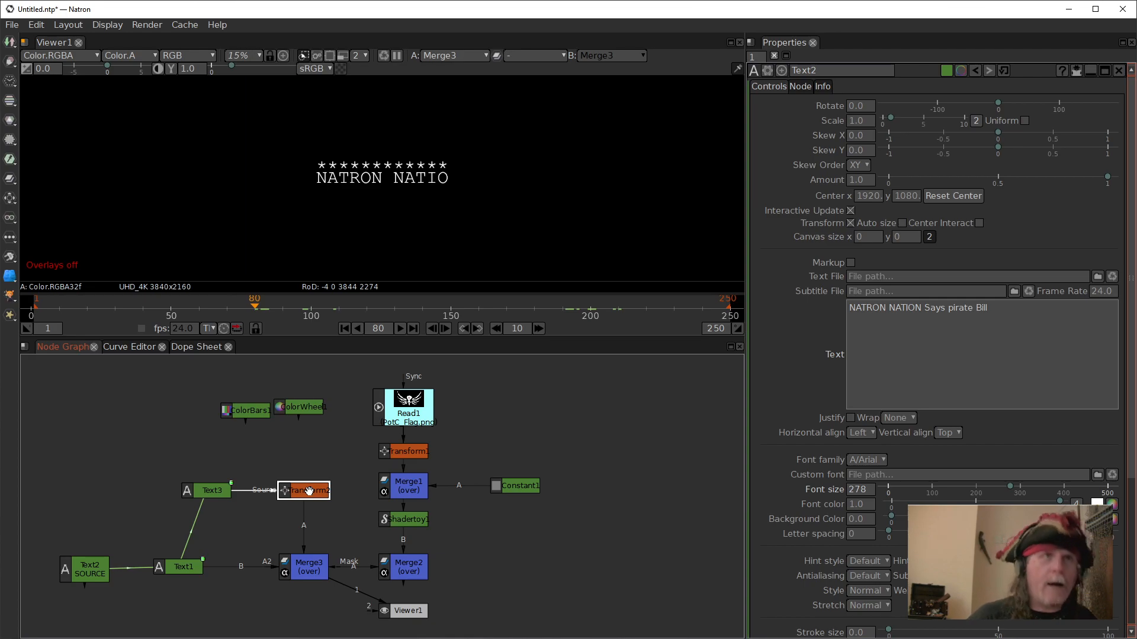
# - Delete the words appended after NATRON NATION in Text2's text
pyautogui.moveTo(929, 309); pyautogui.dragTo(928, 315)
pyautogui.click(924, 315)
pyautogui.keyDown('shift'); pyautogui.click(922, 312); pyautogui.keyUp('shift')
pyautogui.press('Delete')
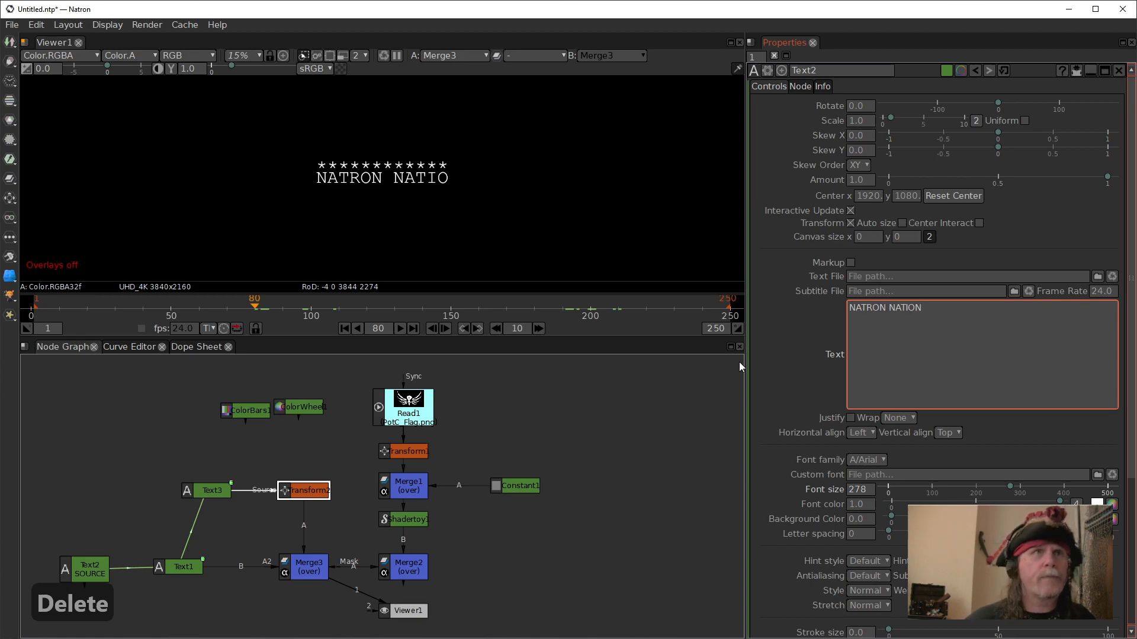
pyautogui.click(342, 513)
# - Clone Transform2 and place the clone below the link between Text1 and Merge3
pyautogui.click(308, 496)
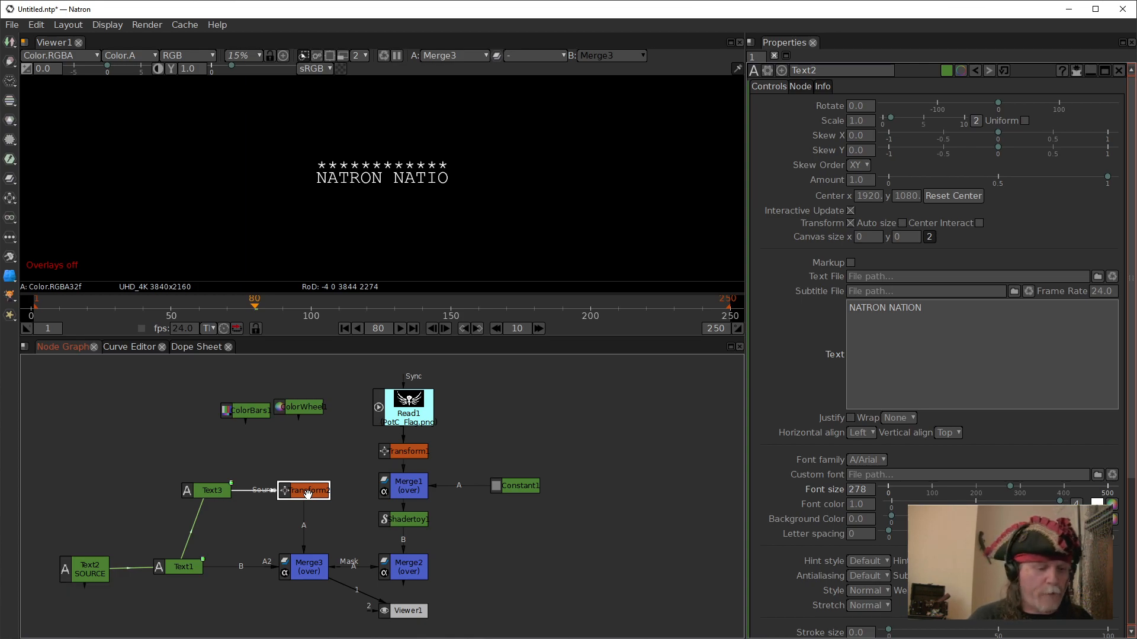
pyautogui.hotkey('alt', 'k')
pyautogui.moveTo(318, 494)
pyautogui.mouseDown()
pyautogui.moveTo(256, 620)
pyautogui.moveTo(212, 490)
pyautogui.mouseUp()
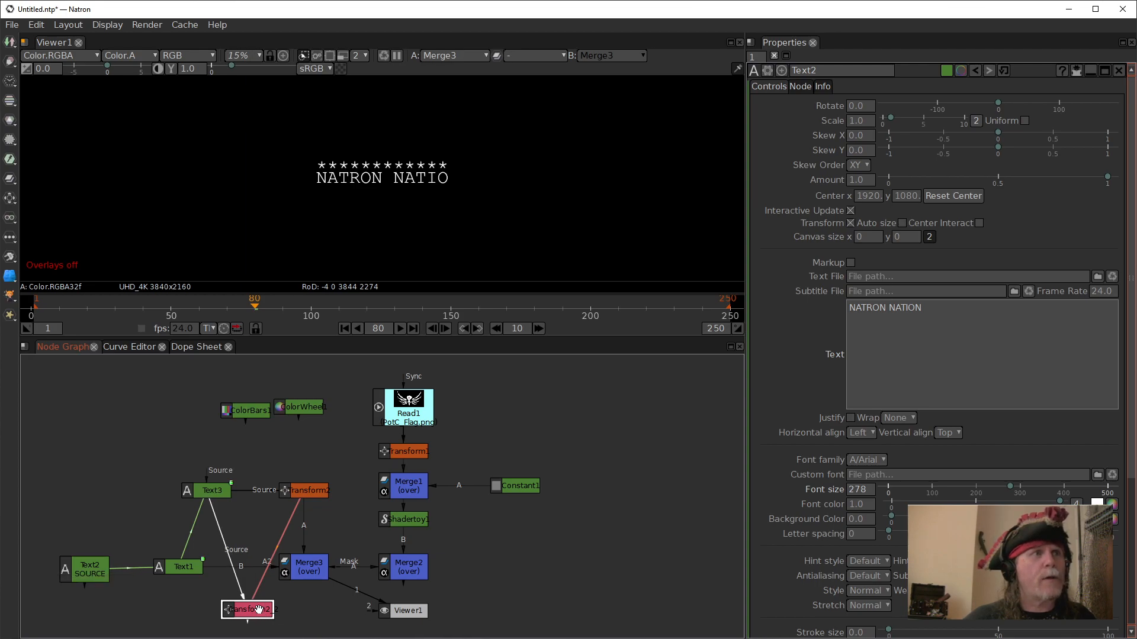
pyautogui.moveTo(262, 614); pyautogui.dragTo(269, 614)
# - Connect Merge3's A2 input to the cloned transform, keeping Merge3 in line with Text1
pyautogui.click(313, 569)
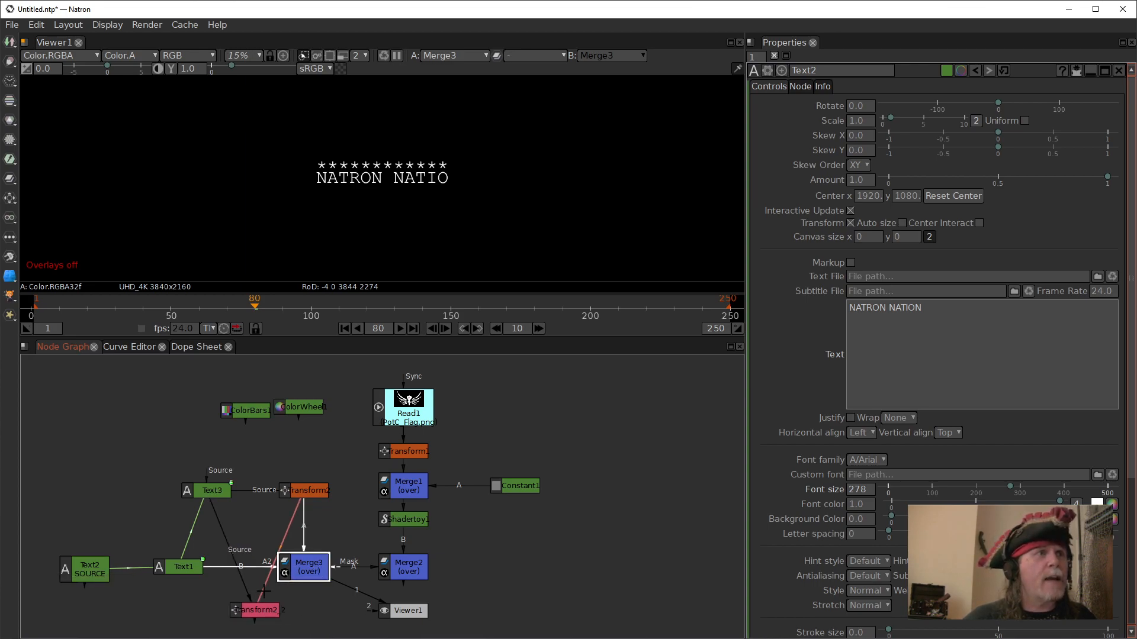
pyautogui.moveTo(303, 569); pyautogui.dragTo(289, 521)
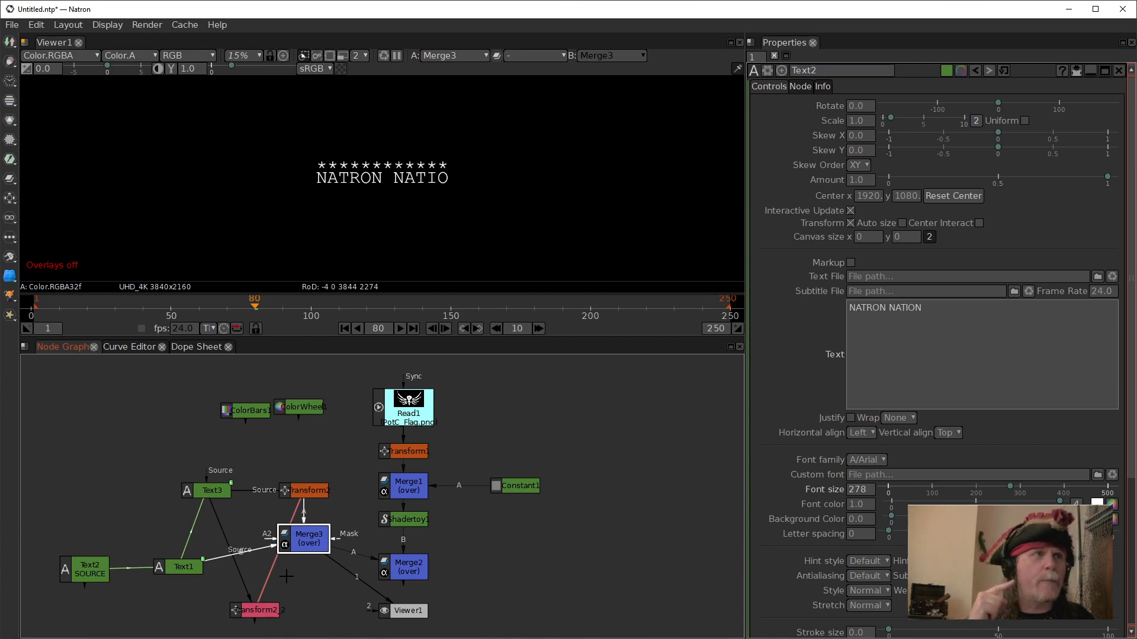
pyautogui.moveTo(313, 542); pyautogui.dragTo(313, 569)
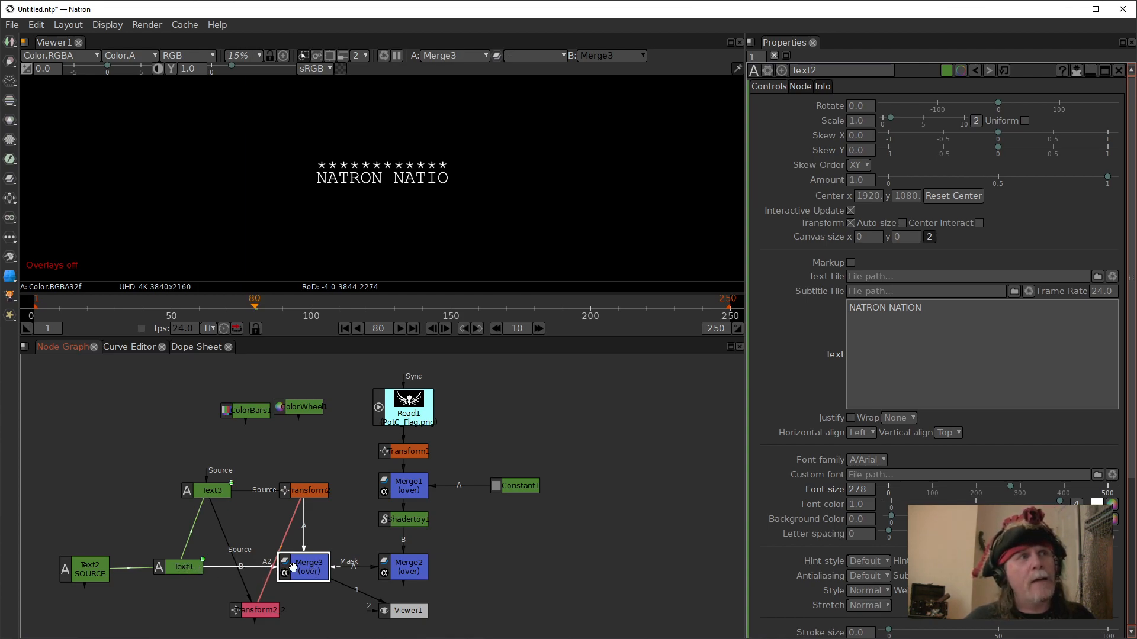
pyautogui.moveTo(311, 560); pyautogui.dragTo(268, 608)
pyautogui.click(290, 539)
pyautogui.moveTo(300, 536); pyautogui.dragTo(302, 561)
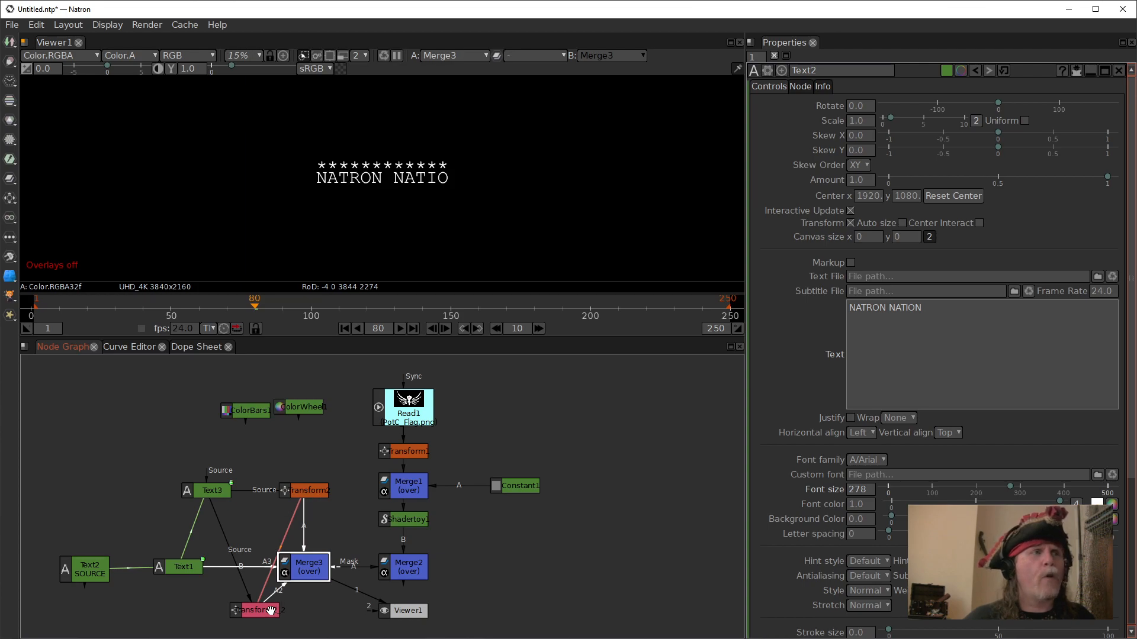
# - Move Transform2 closer to Text3 in the node graph and compare its settings with those of its clone
pyautogui.moveTo(315, 491); pyautogui.dragTo(295, 491)
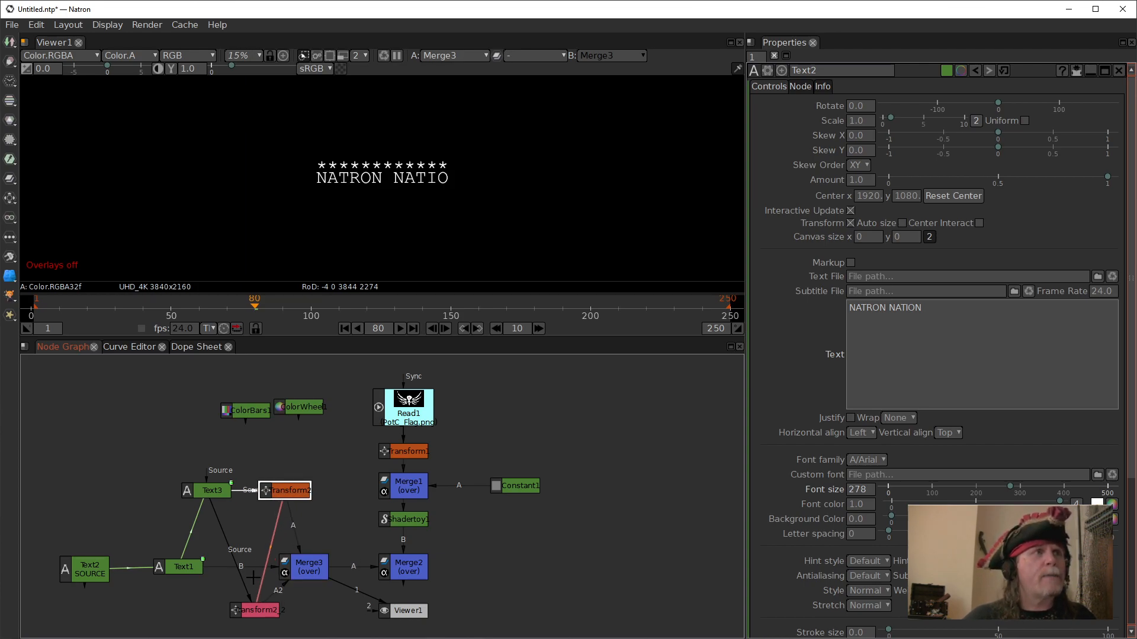
pyautogui.click(273, 610)
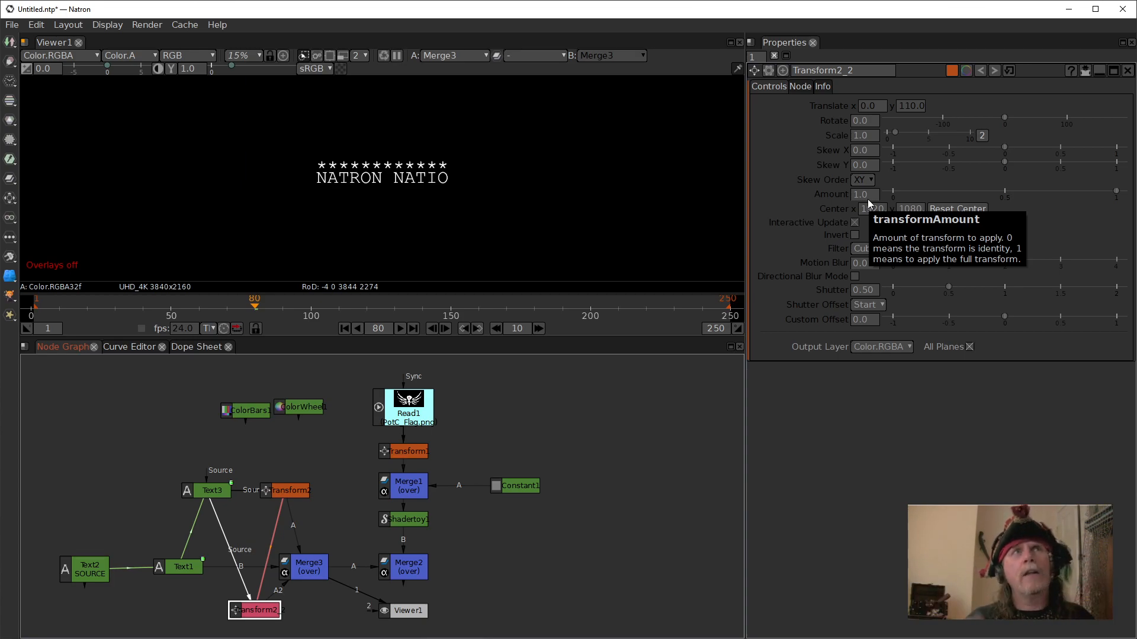
pyautogui.click(295, 497)
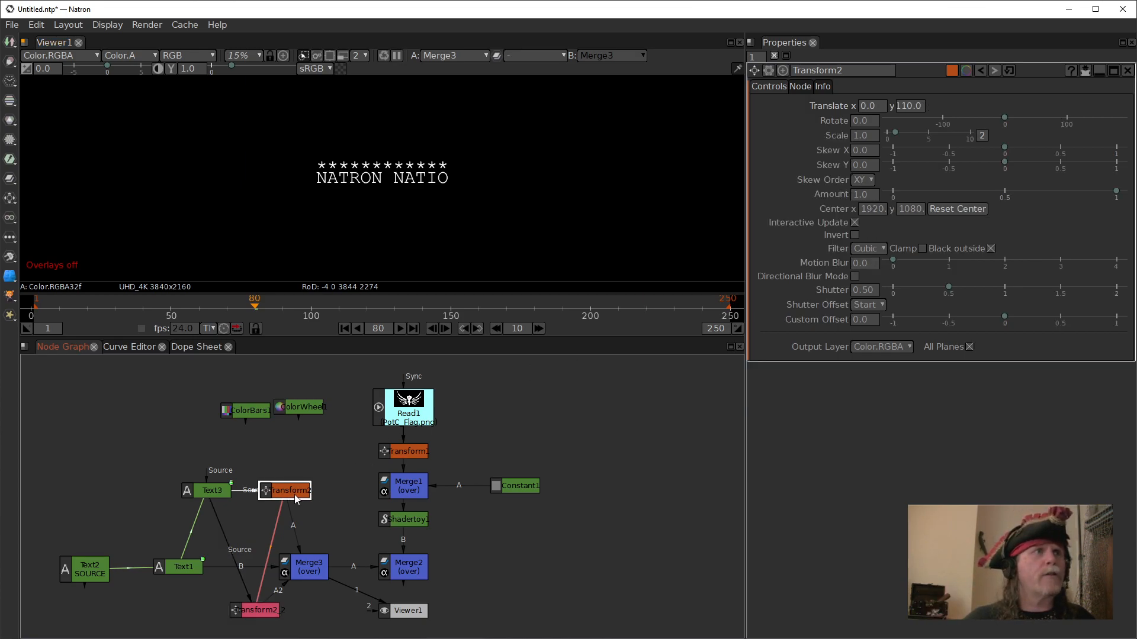
pyautogui.click(258, 613)
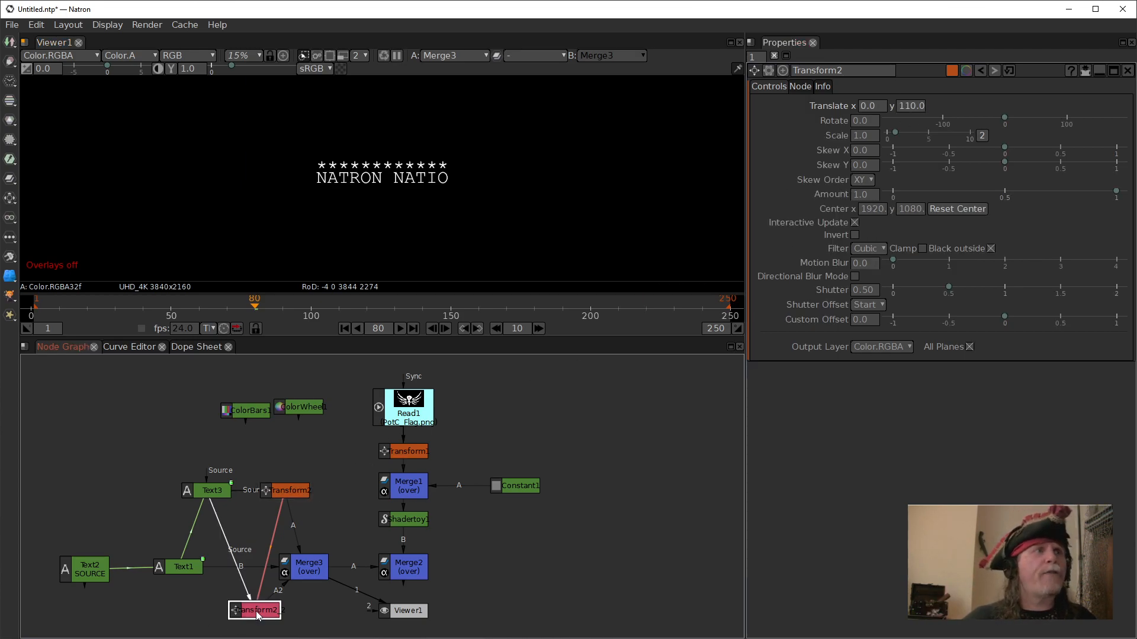
# - Unlink the cloned transform's Translate Y from Transform2.translate.y
pyautogui.rightClick(907, 106)
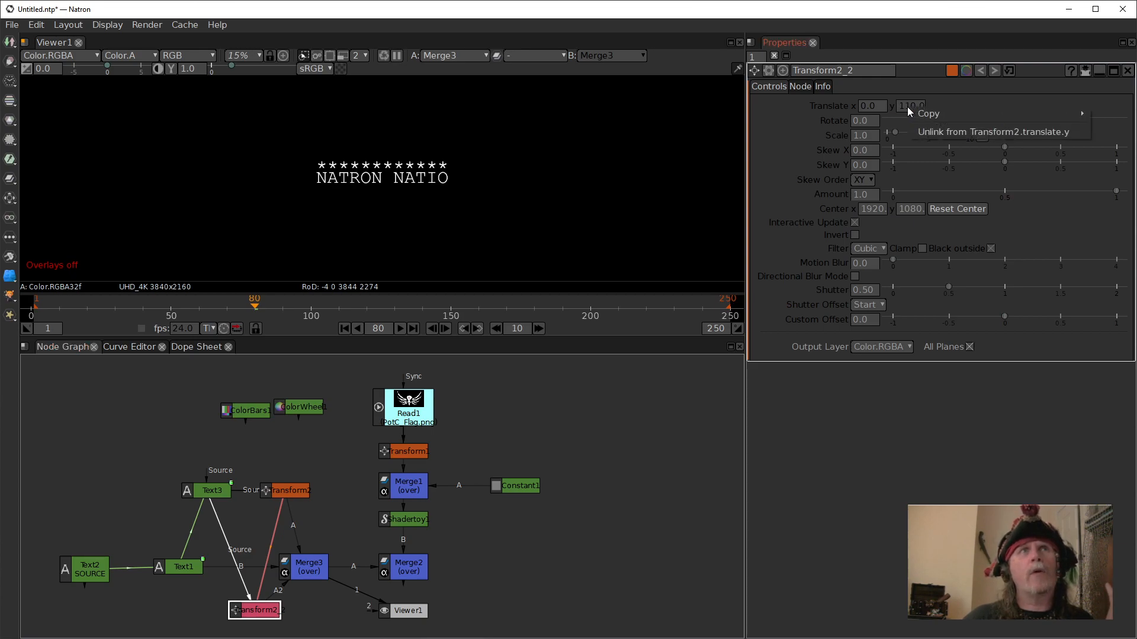
pyautogui.click(914, 91)
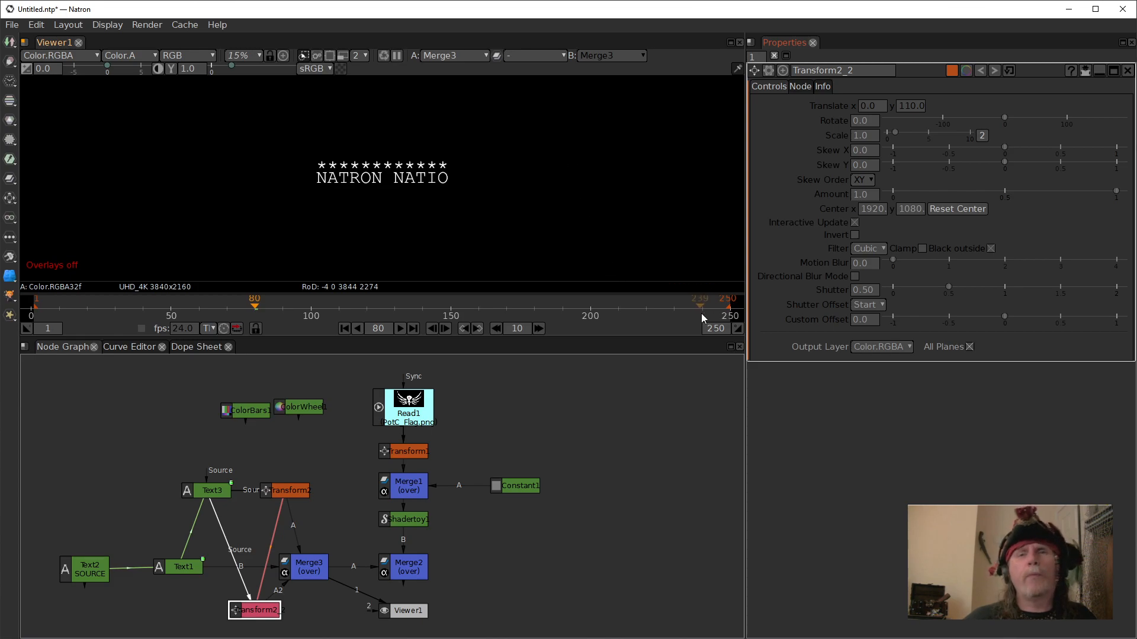
pyautogui.rightClick(906, 107)
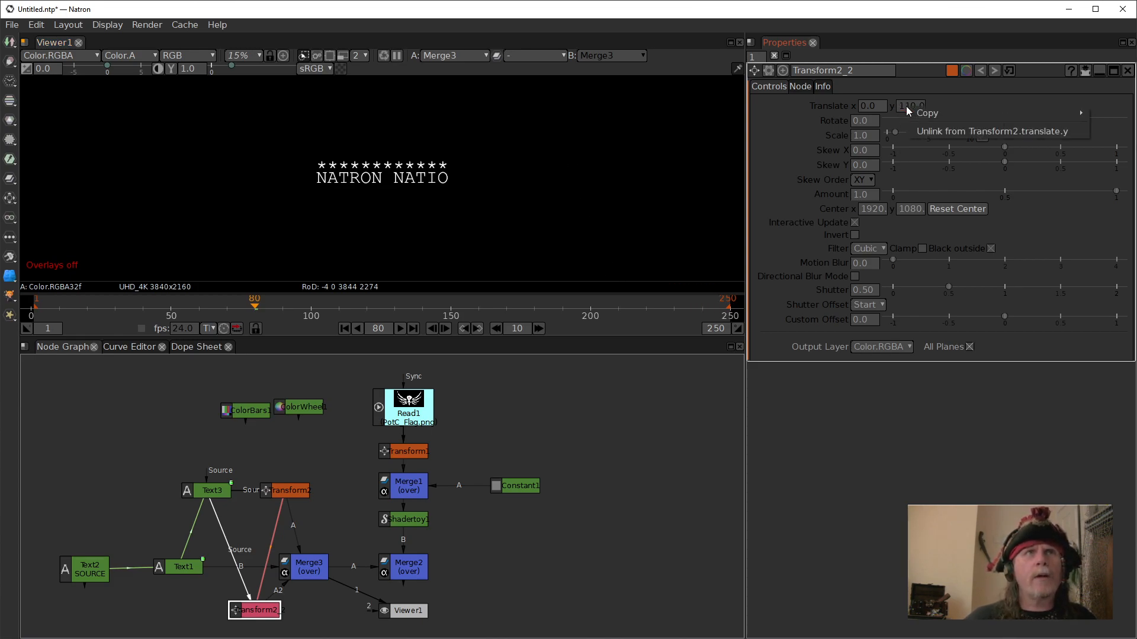
pyautogui.click(963, 133)
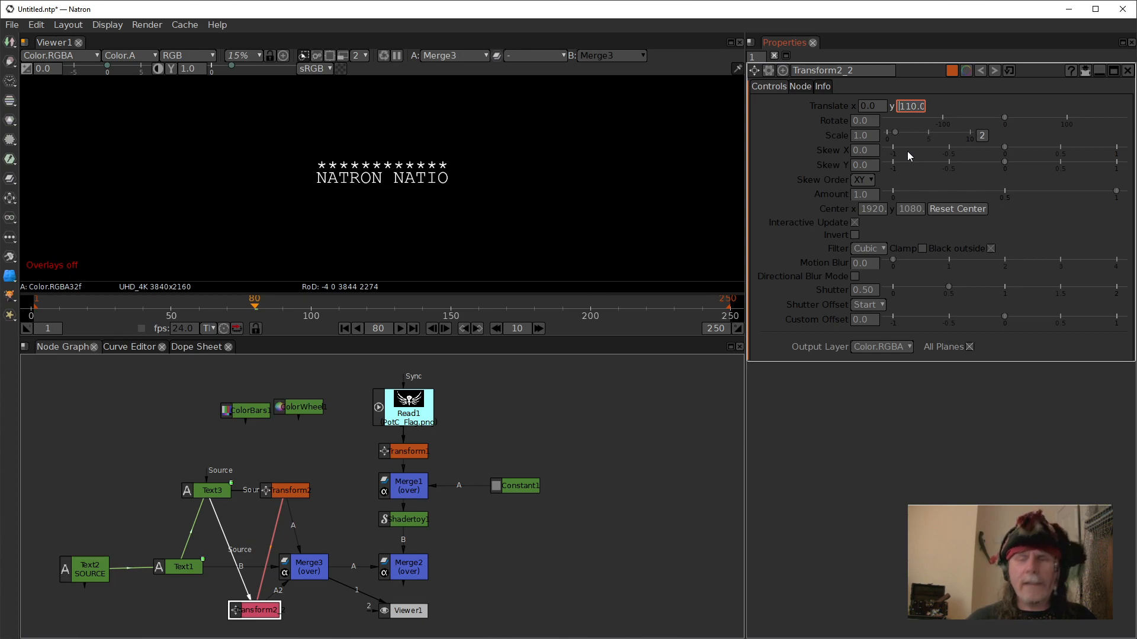
# - Make the clone's Translate Y negative and lower it to -170 so its asterisk row sits below the title
pyautogui.write('-')
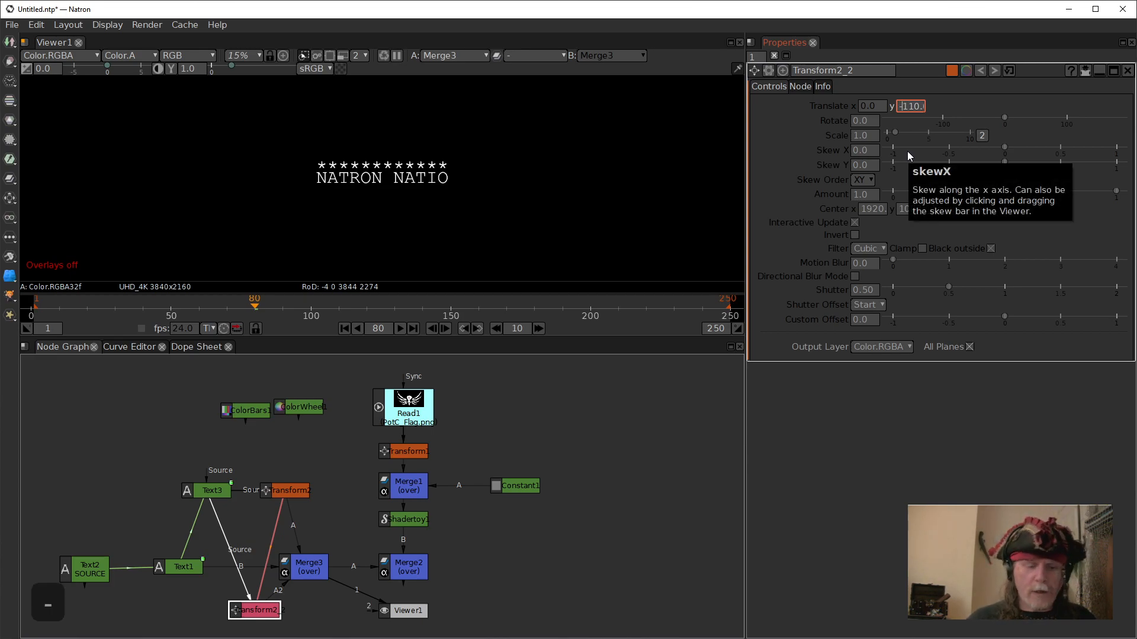
pyautogui.press('Return')
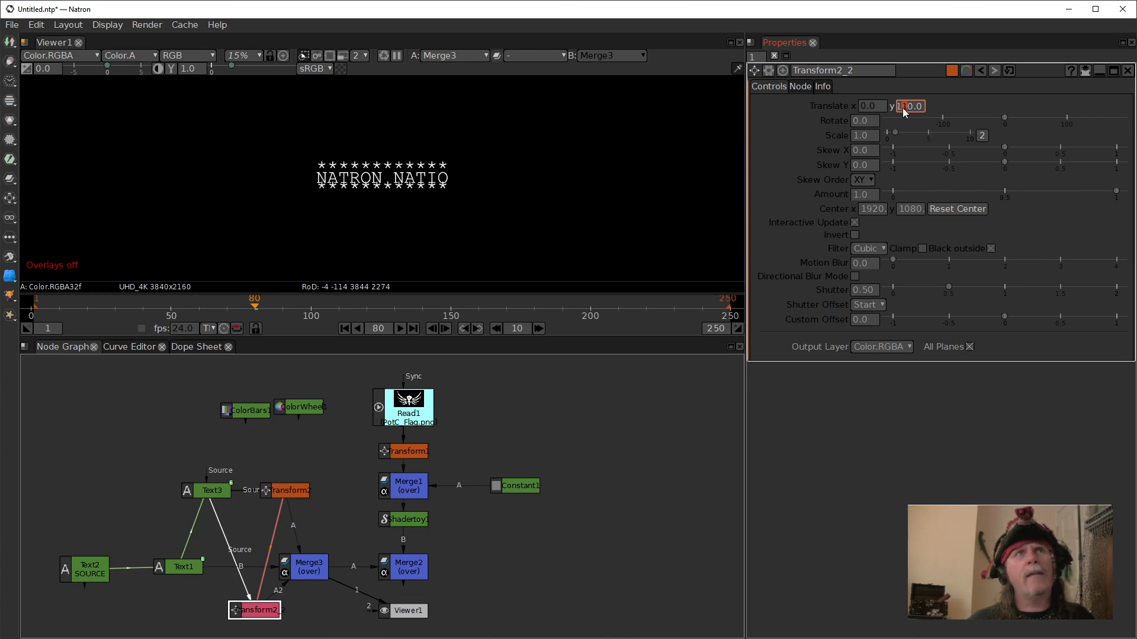
pyautogui.write('2')
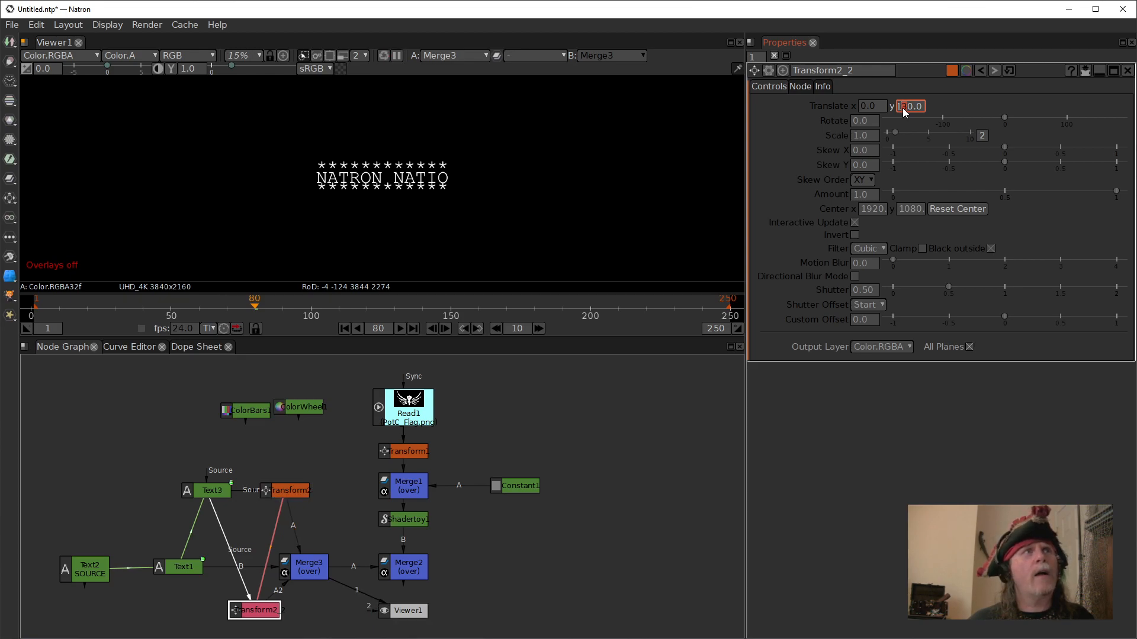
pyautogui.press('Up')
pyautogui.press('Up')
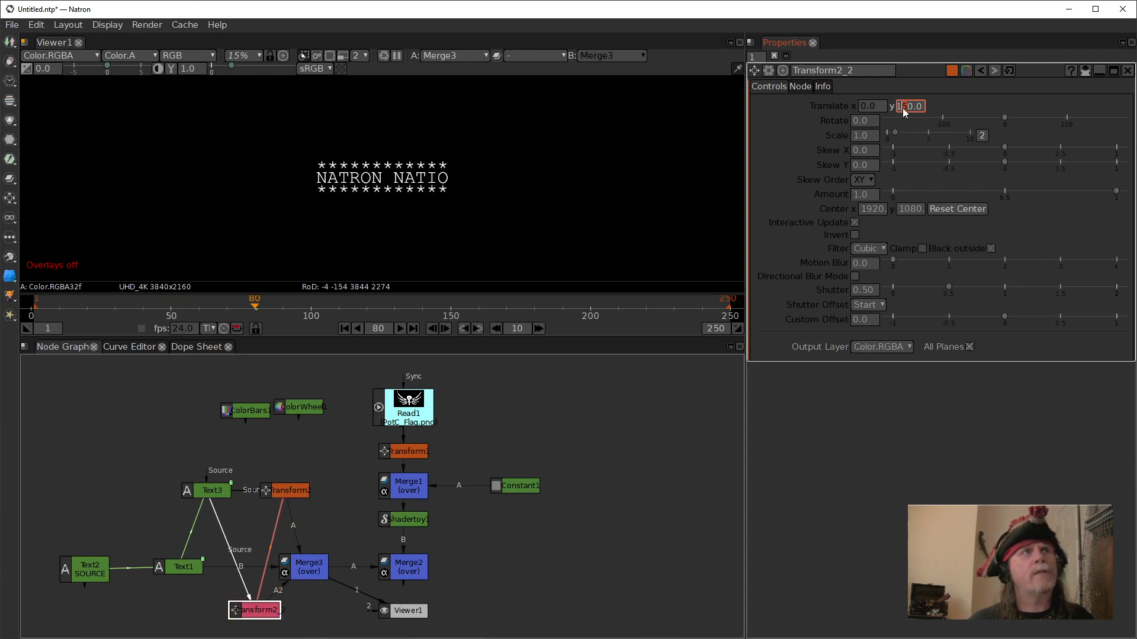
pyautogui.press('Up')
pyautogui.press('Up')
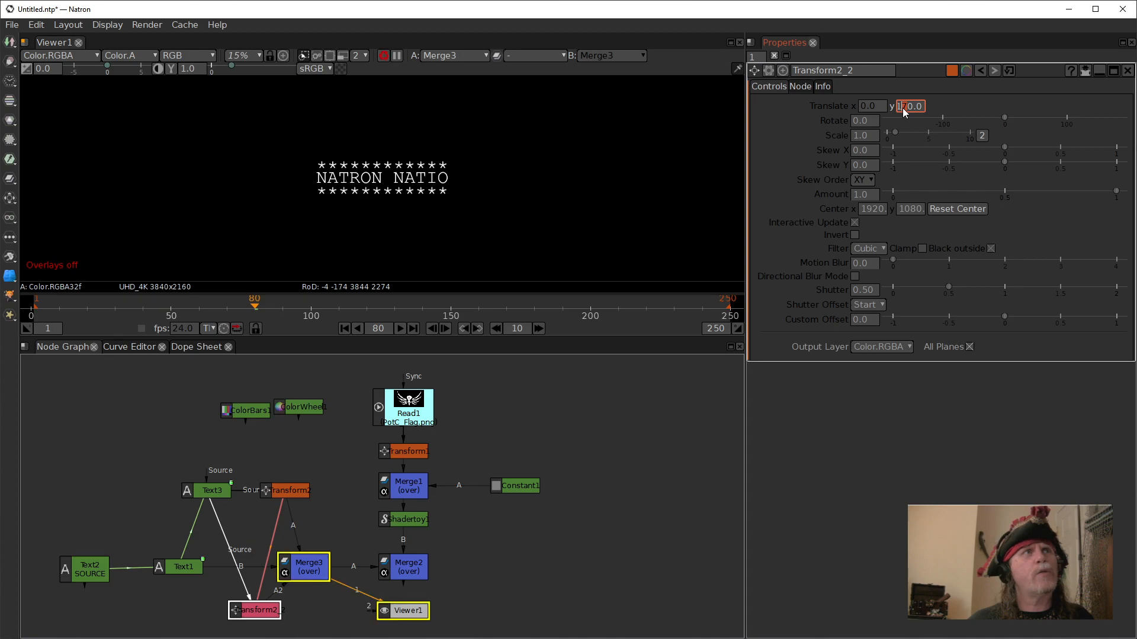
pyautogui.click(678, 419)
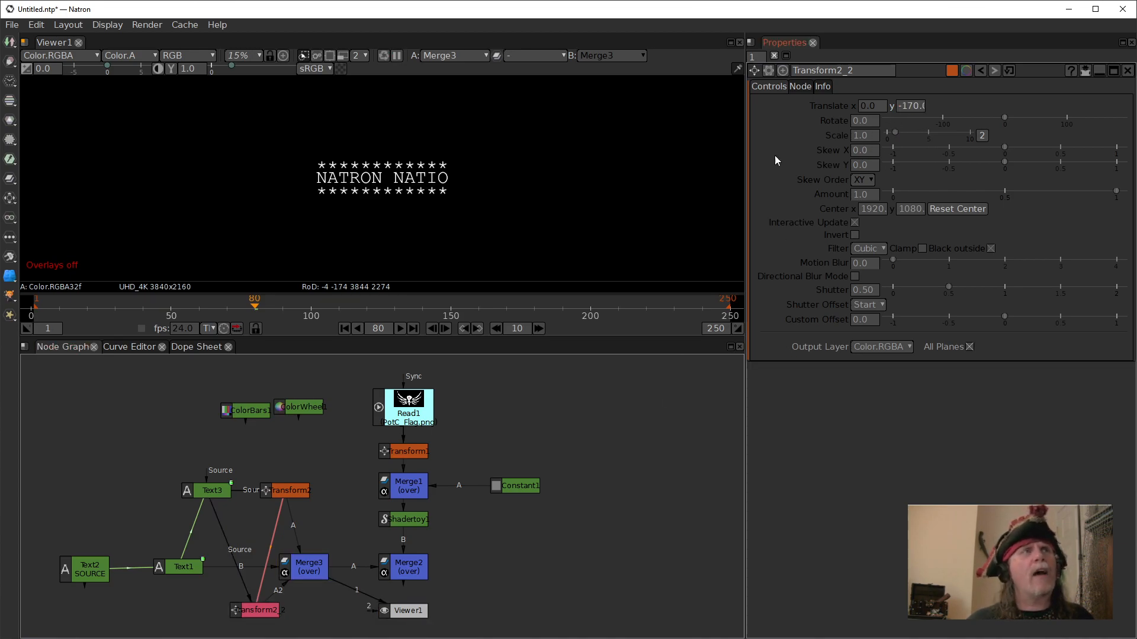
# - Try a Translate X of 1000 on Transform2 to test the clone's remaining link, and reset it to 0
pyautogui.click(303, 494)
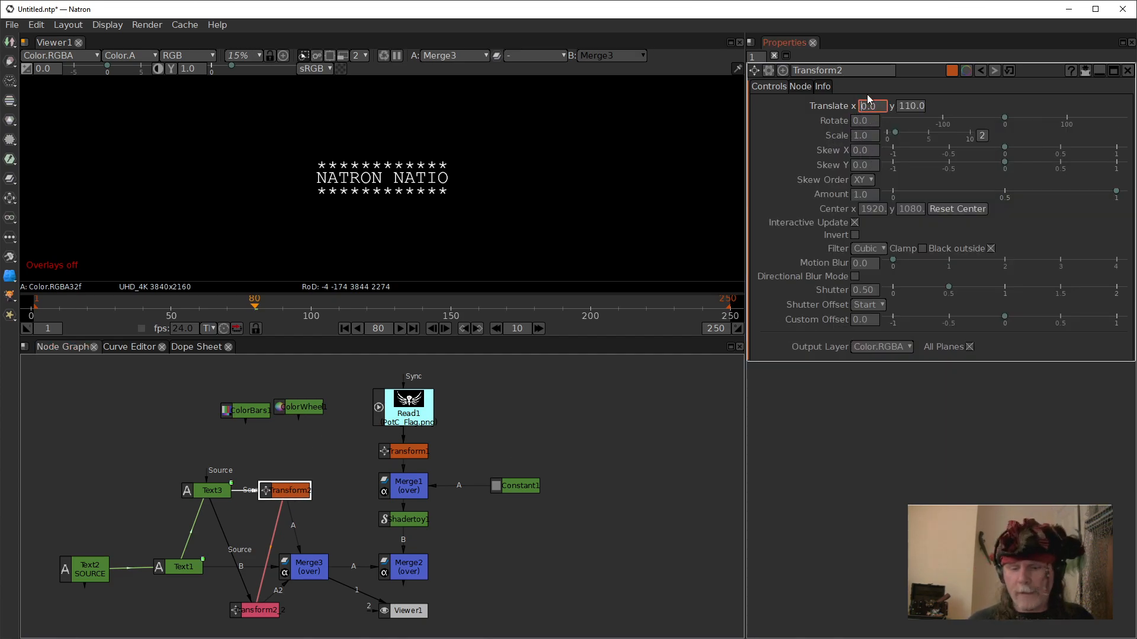
pyautogui.write('1000')
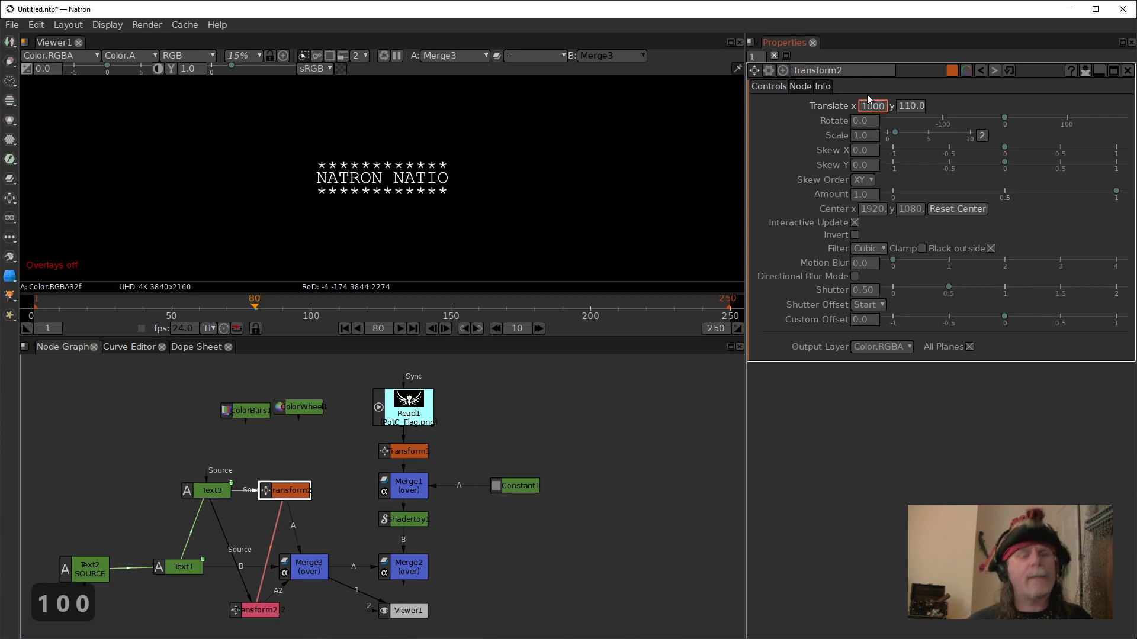
pyautogui.press('Return')
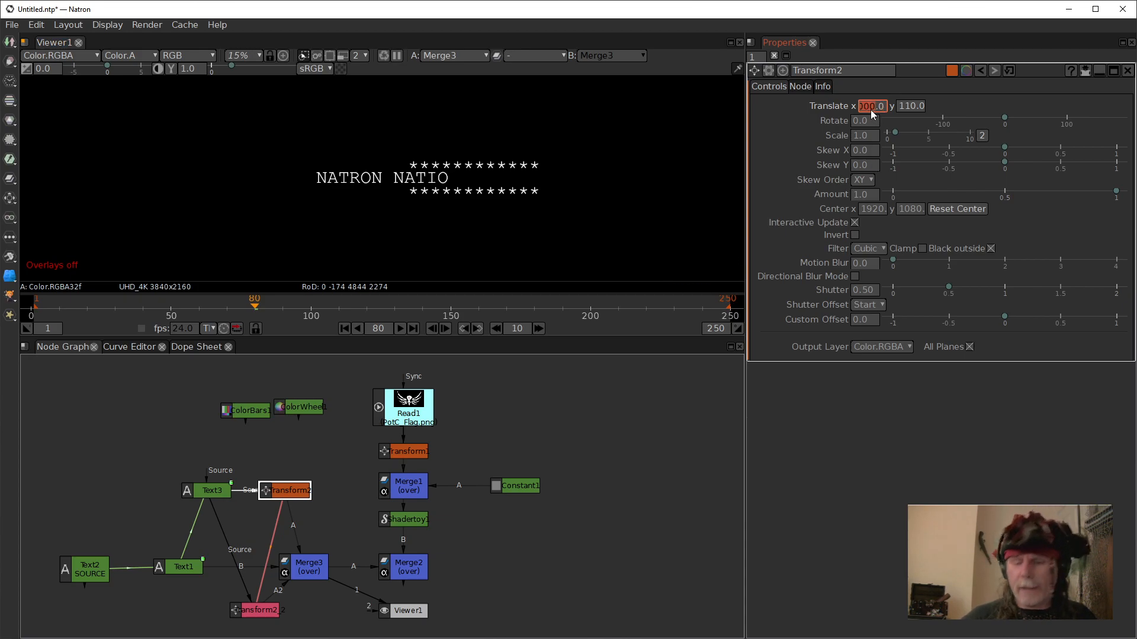
pyautogui.write('0')
pyautogui.press('Return')
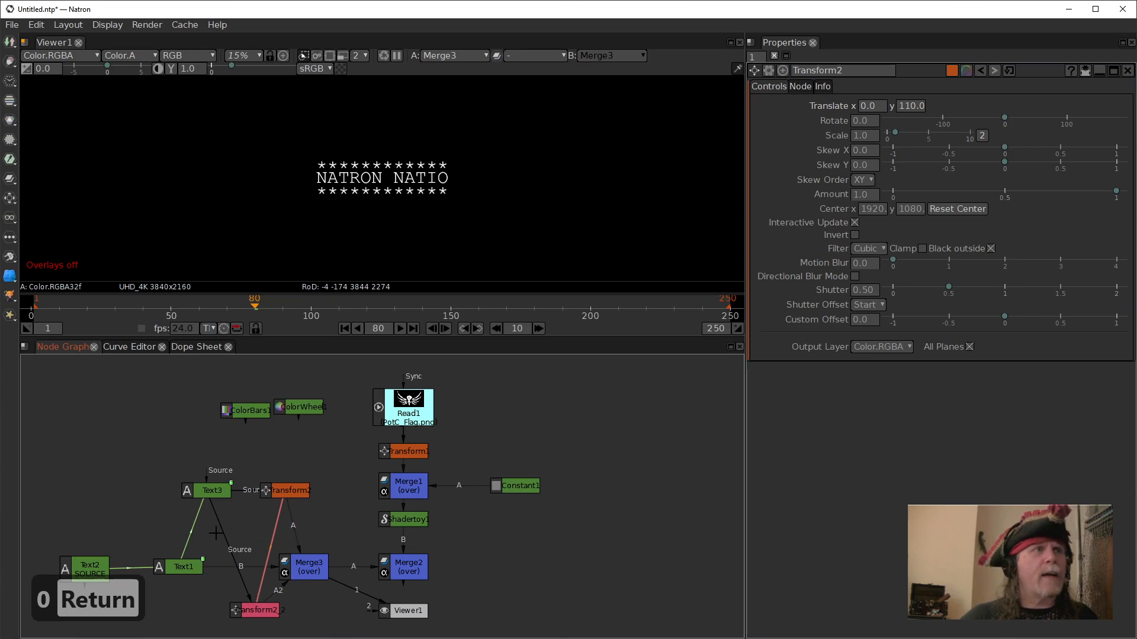
# - Open Text1's properties and go to frame 147 to check the title between the asterisk rows
pyautogui.click(176, 572)
pyautogui.doubleClick(176, 573)
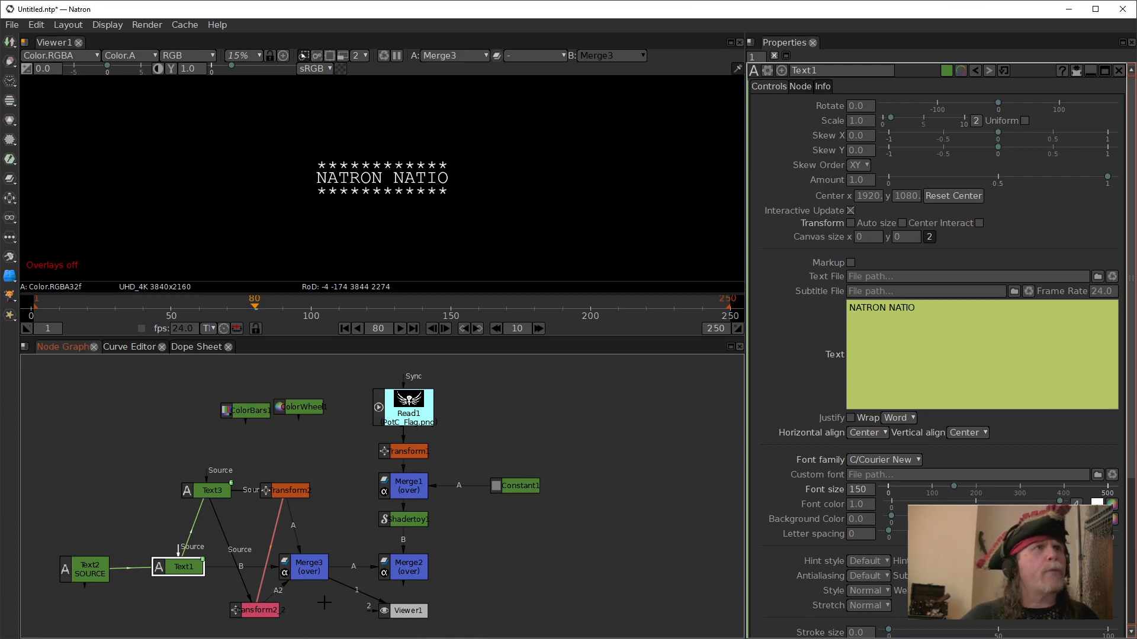
pyautogui.click(442, 309)
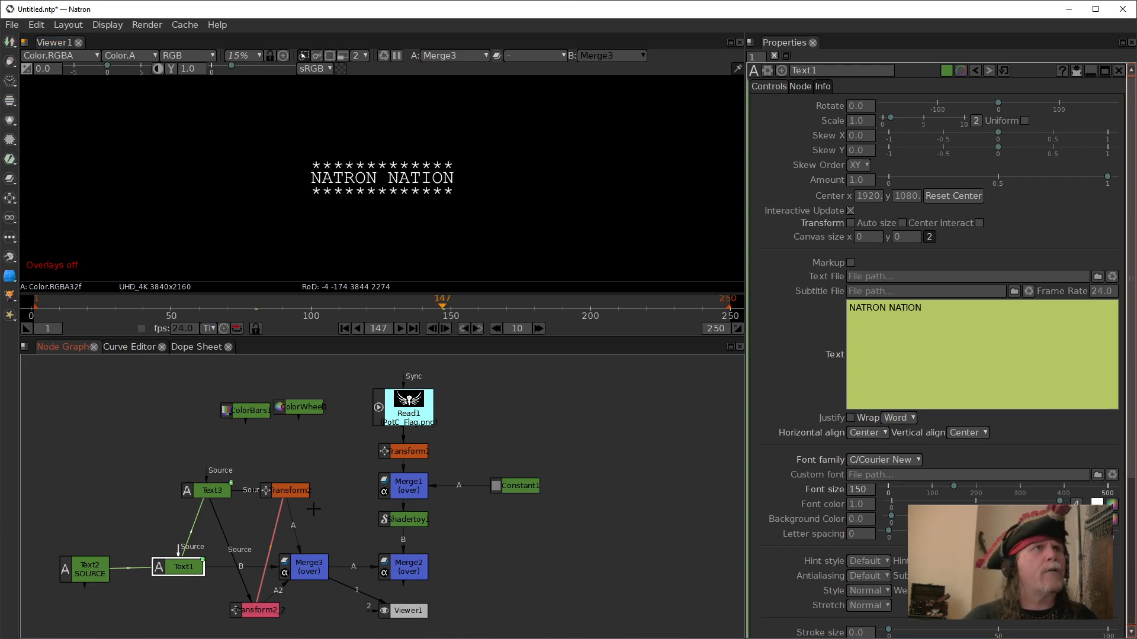
# - Connect Viewer1 to Merge2 to view the full composite, placing the viewer node below Merge2
pyautogui.moveTo(368, 603); pyautogui.dragTo(415, 569)
pyautogui.moveTo(408, 613); pyautogui.dragTo(418, 619)
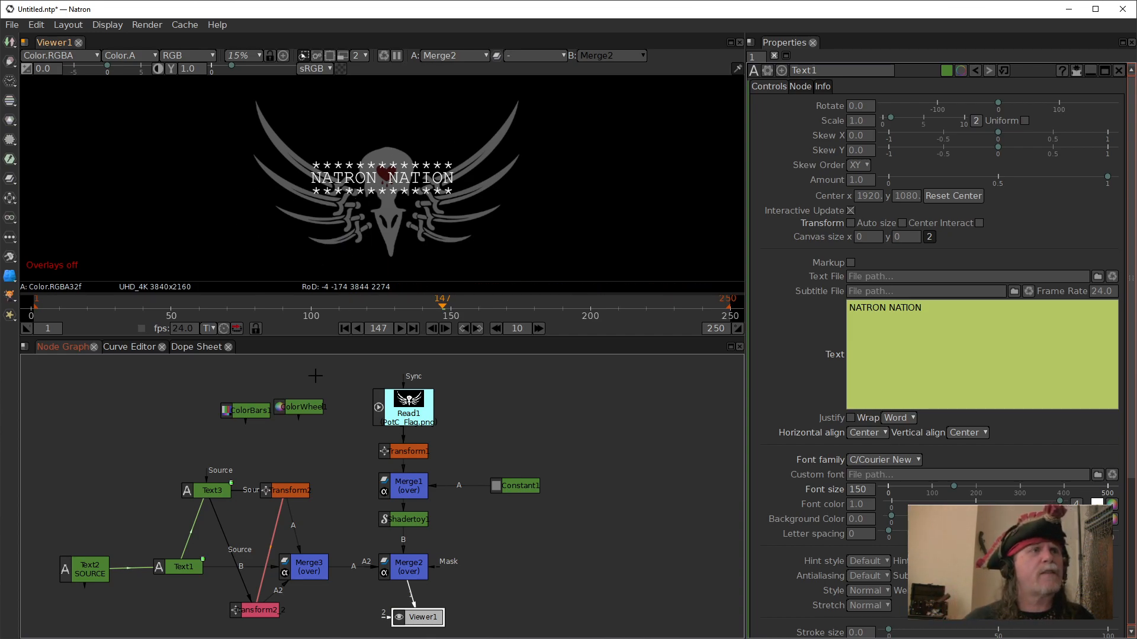
# - Shift Text1, Text3, the cloned transform, Merge3 and Transform2 left to tidy the title branch of the node graph
pyautogui.moveTo(182, 566); pyautogui.dragTo(151, 566)
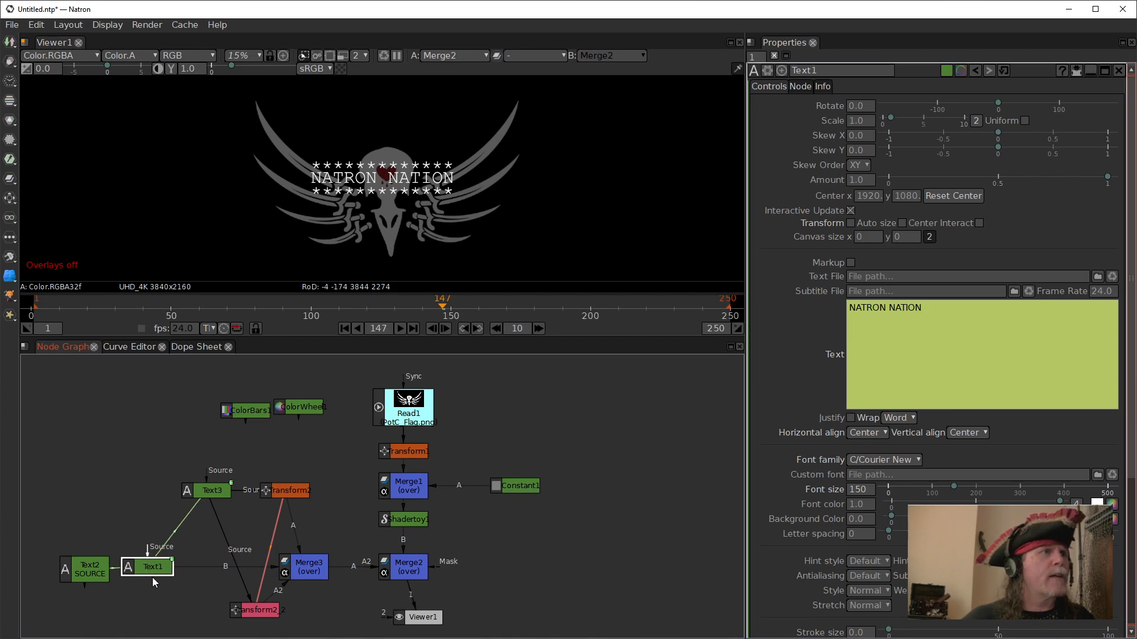
pyautogui.moveTo(213, 491); pyautogui.dragTo(173, 492)
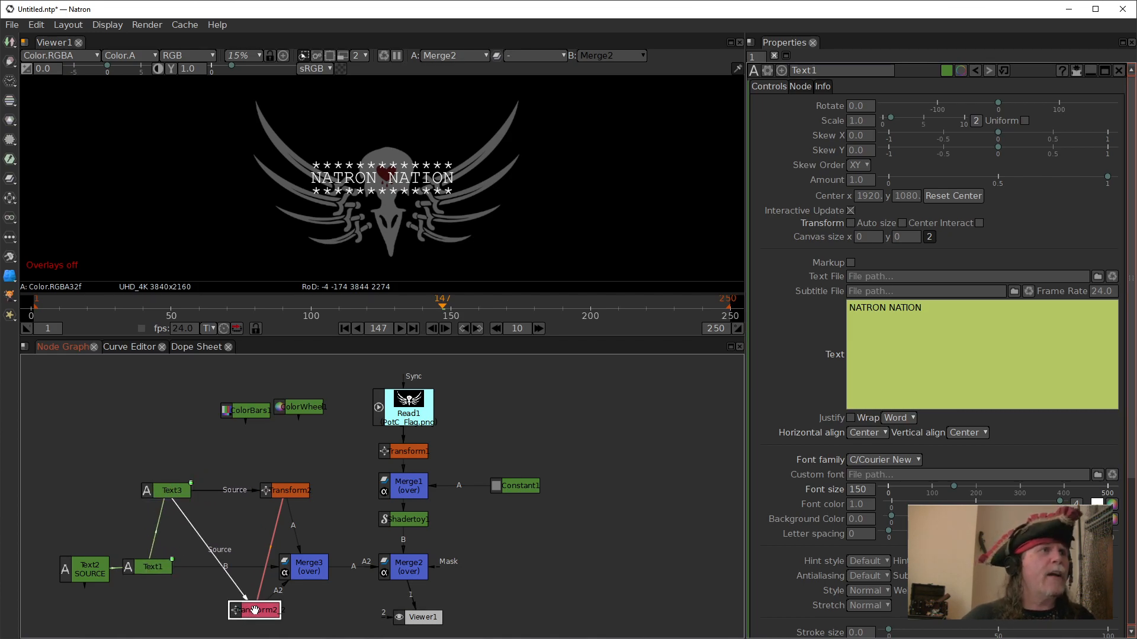
pyautogui.moveTo(253, 608); pyautogui.dragTo(207, 610)
pyautogui.moveTo(293, 567); pyautogui.dragTo(275, 568)
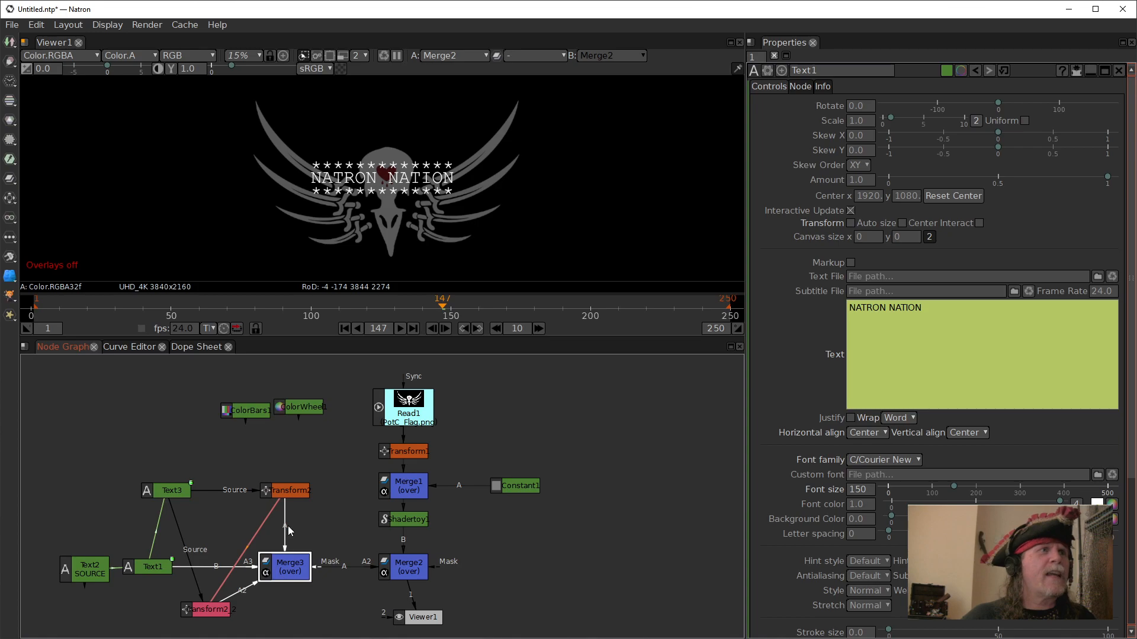
pyautogui.click(295, 492)
pyautogui.moveTo(294, 493); pyautogui.dragTo(264, 492)
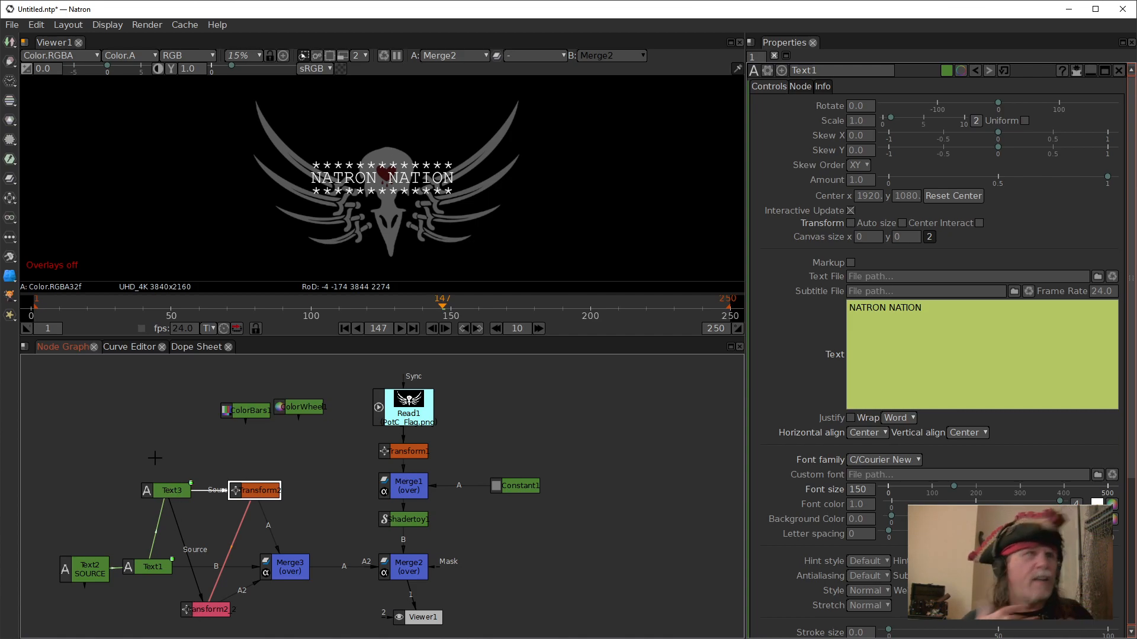
# - Try the Medium font weight on Text1's title and return it to Normal
pyautogui.click(157, 567)
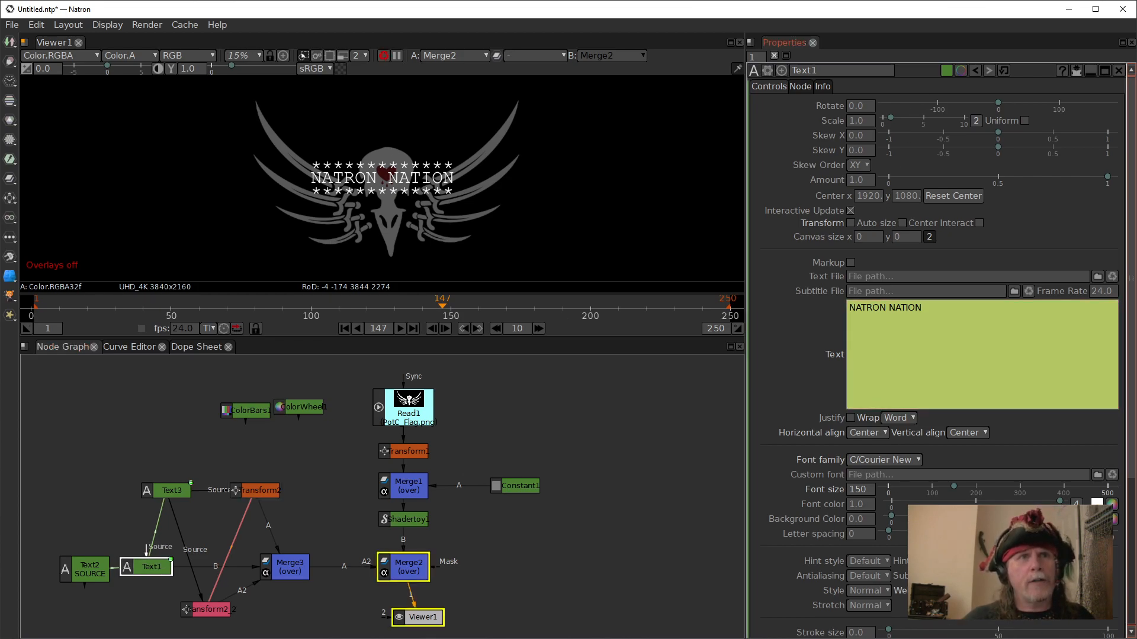
pyautogui.click(950, 638)
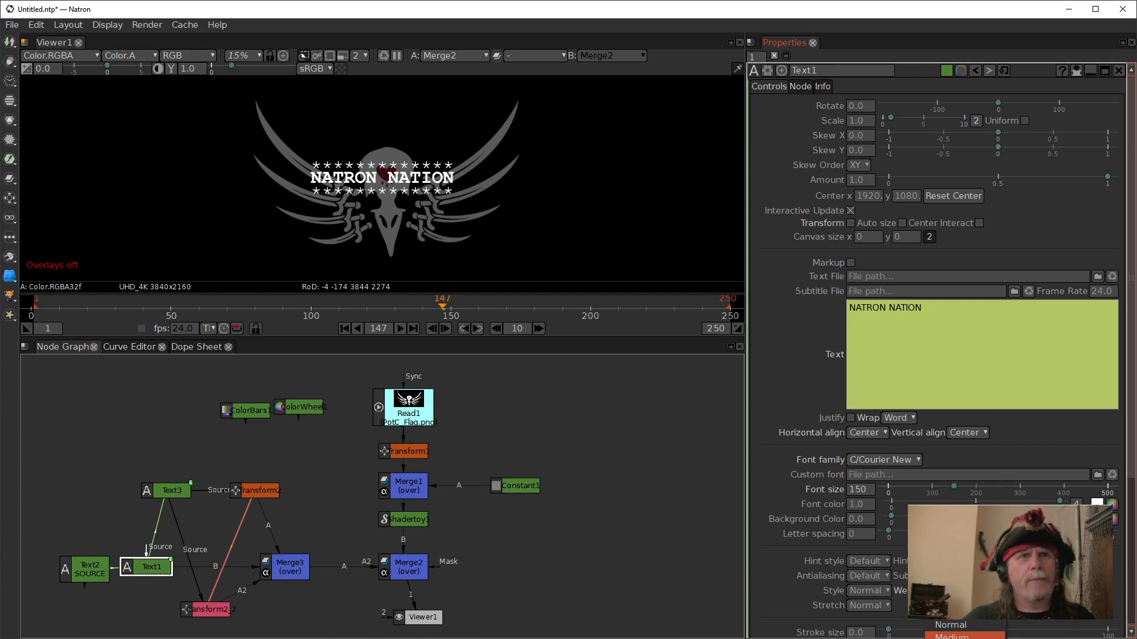
pyautogui.click(950, 625)
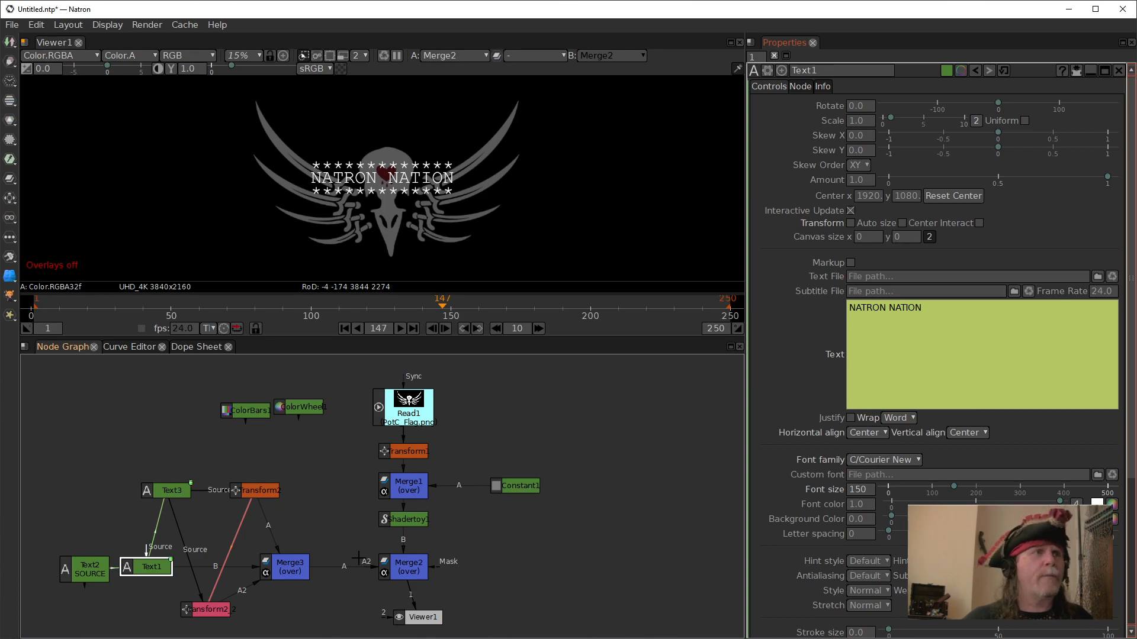
# - Insert a Dilate node between Merge3 and Merge2's A input
pyautogui.click(296, 572)
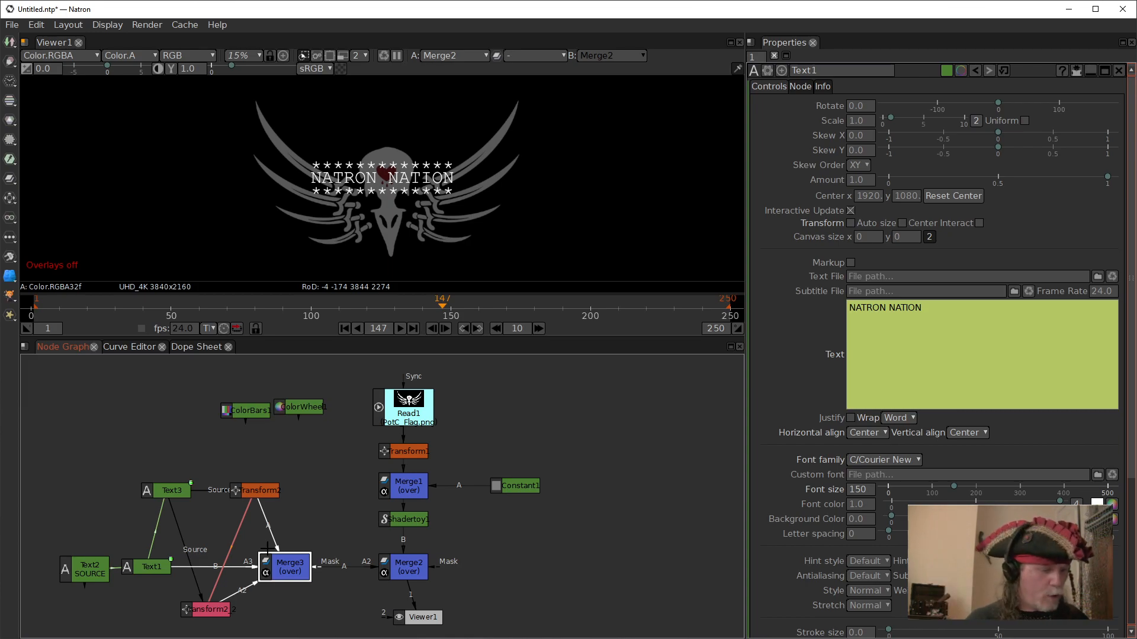
pyautogui.press('Tab')
pyautogui.write('di')
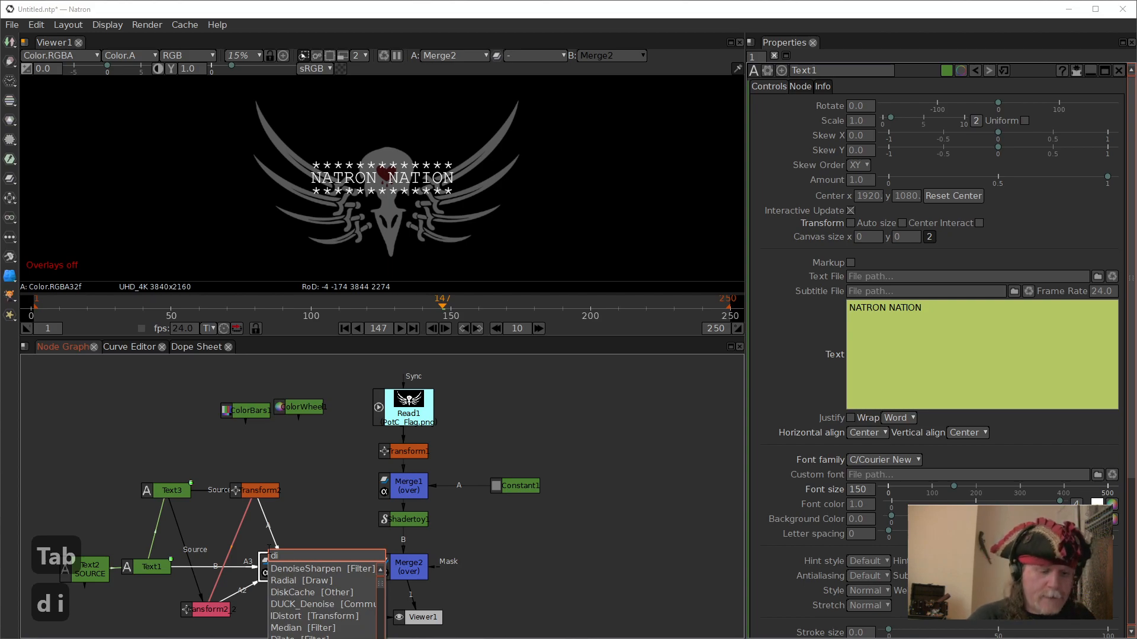
pyautogui.write('l')
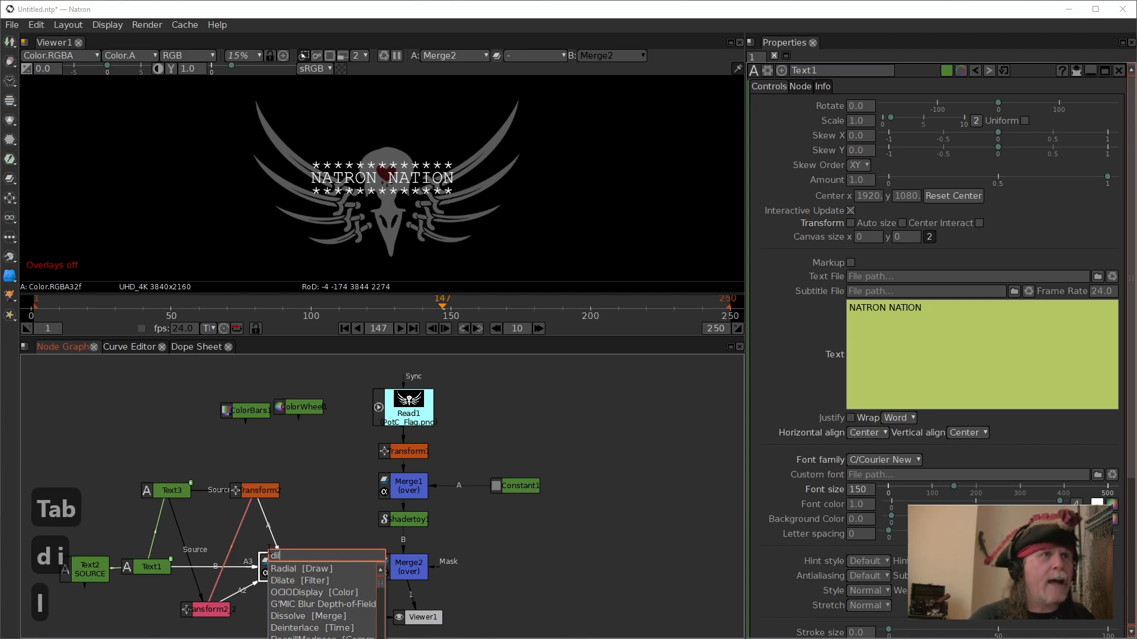
pyautogui.click(330, 581)
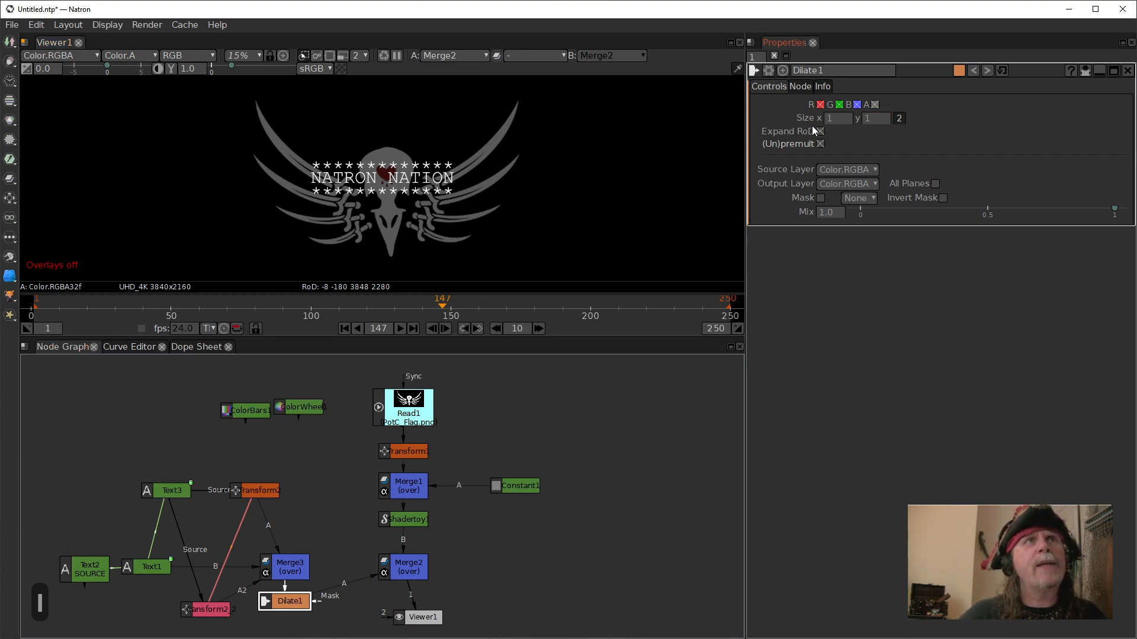
# - Combine Dilate1's x and y size into a single value and set it to 4
pyautogui.click(899, 118)
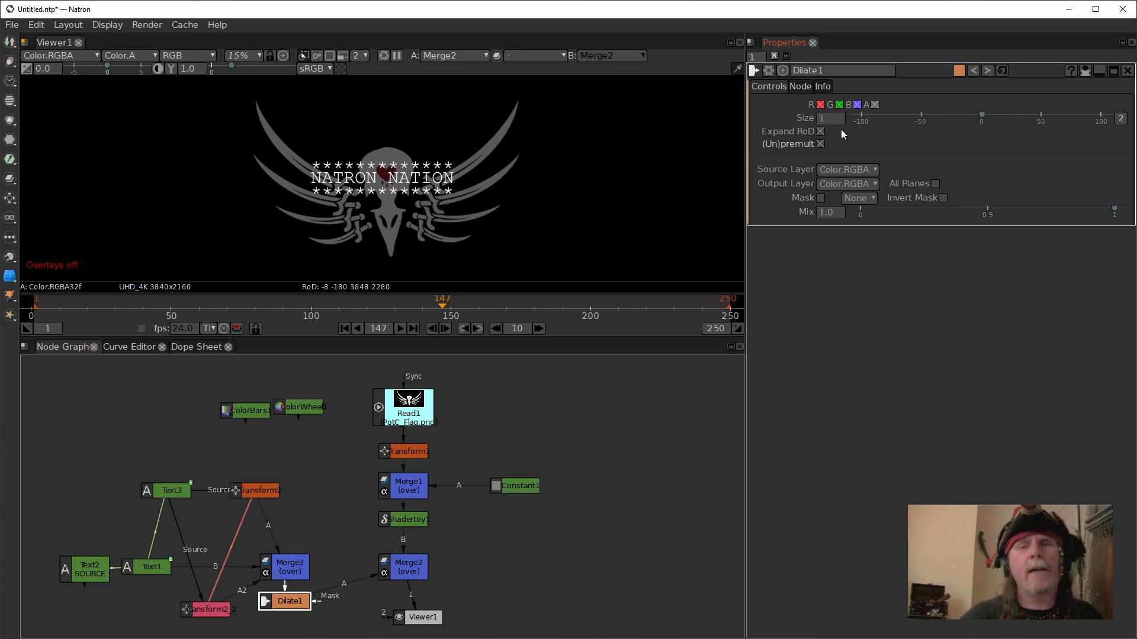
pyautogui.click(820, 118)
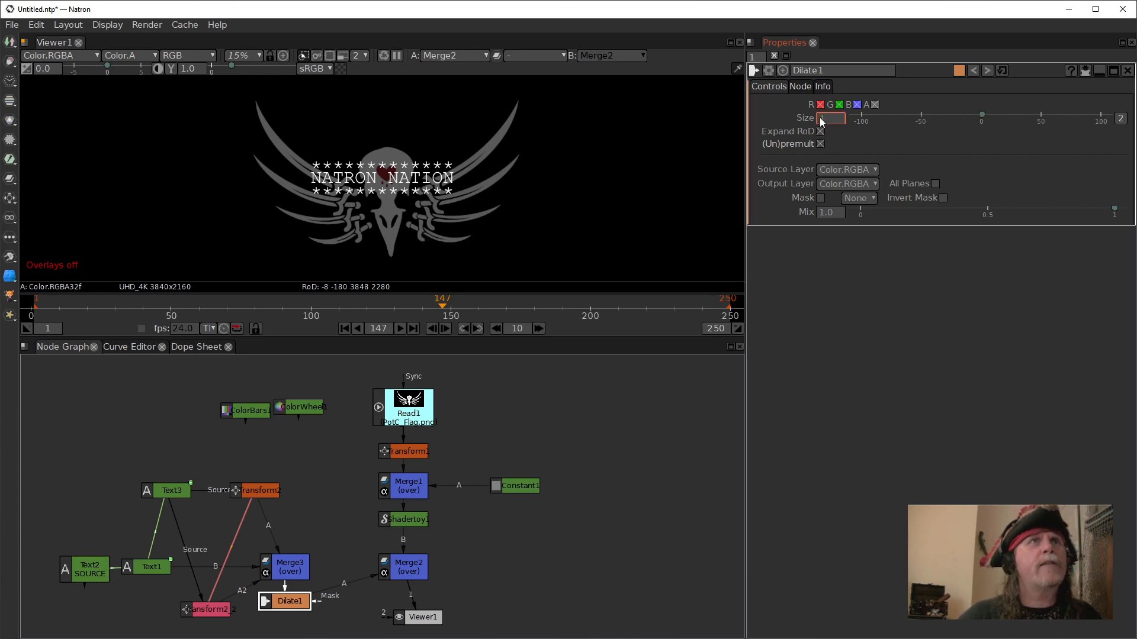
pyautogui.scroll(3, 820, 122)
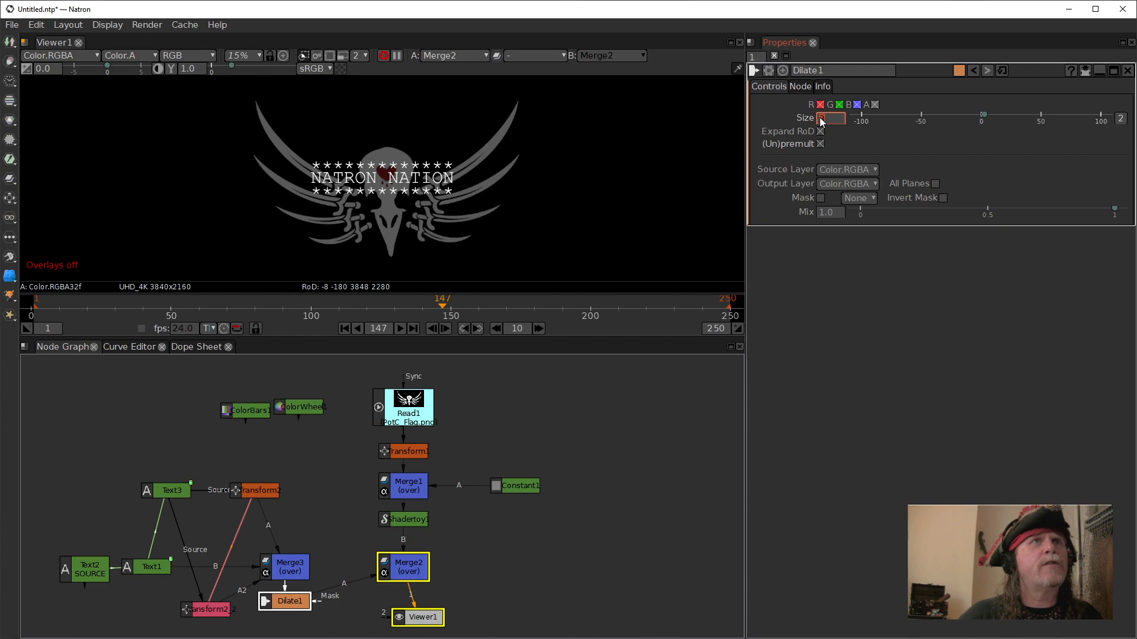
pyautogui.scroll(-3, 821, 122)
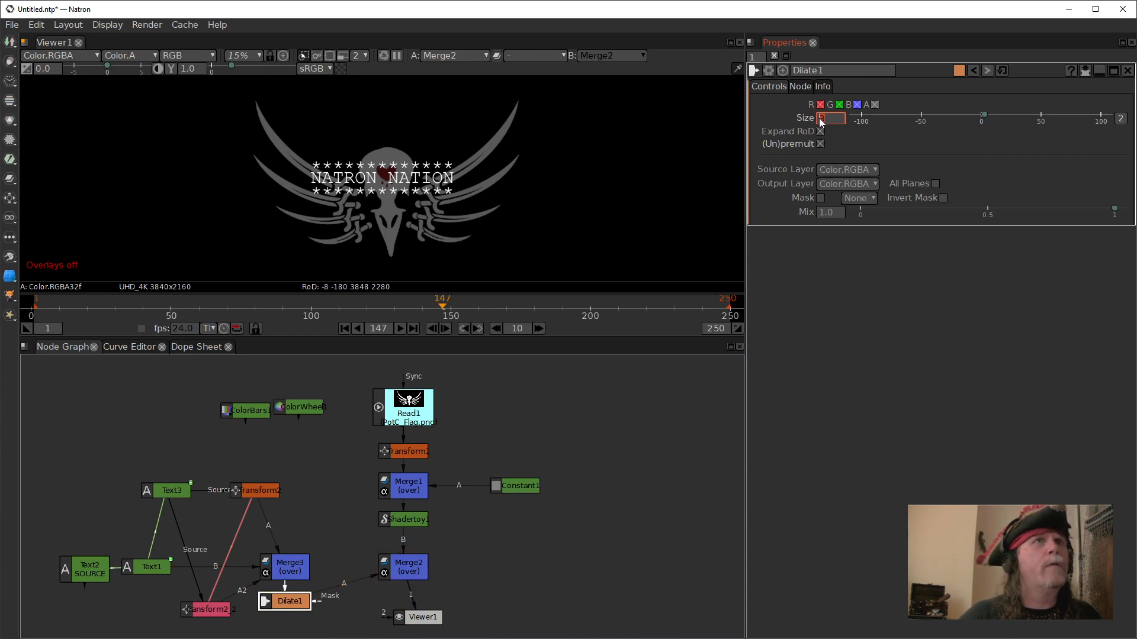
pyautogui.scroll(3, 821, 122)
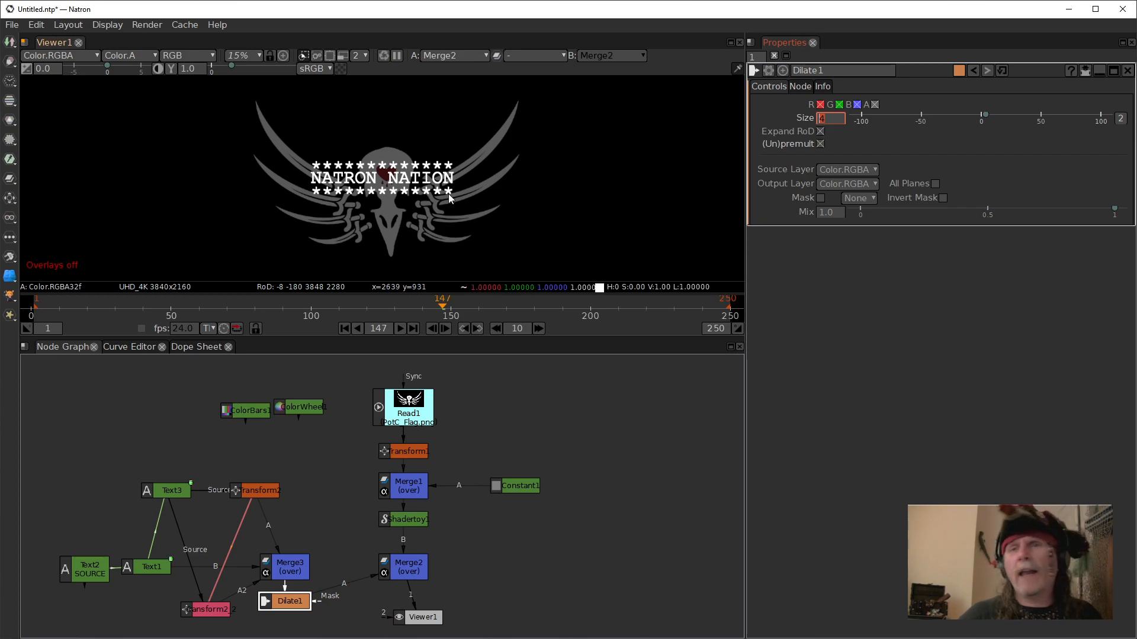
# - Examine the edges of the thickened NATION lettering up close at 200% viewer zoom
pyautogui.scroll(5, 410, 216)
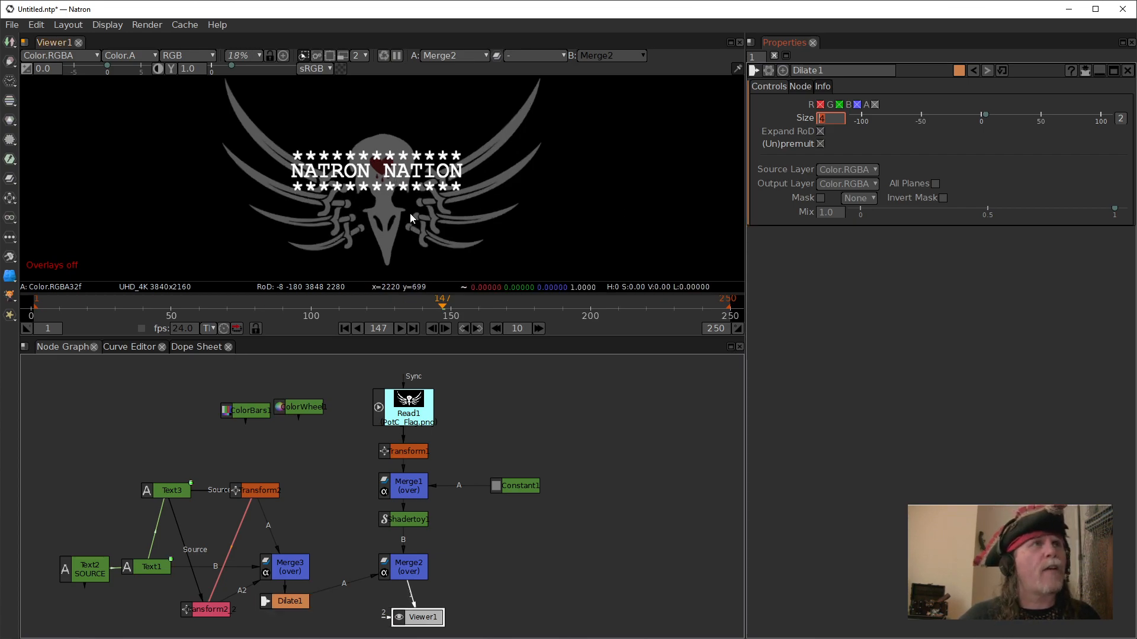
pyautogui.scroll(2, 450, 199)
pyautogui.moveTo(560, 136); pyautogui.dragTo(574, 183)
pyautogui.scroll(1, 546, 197)
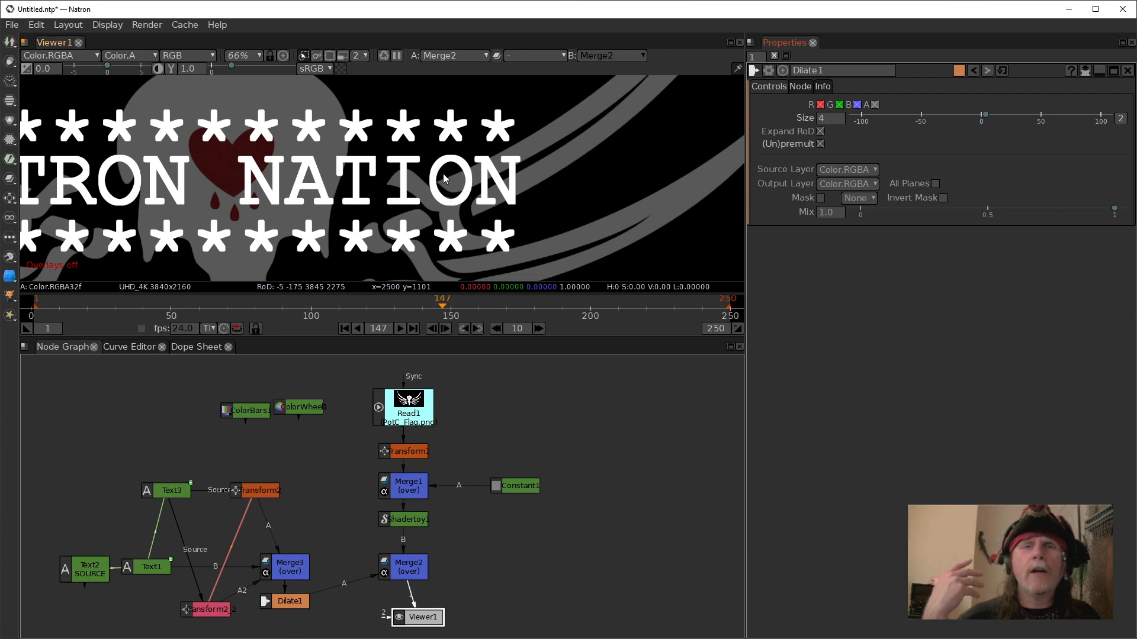
pyautogui.scroll(3, 465, 186)
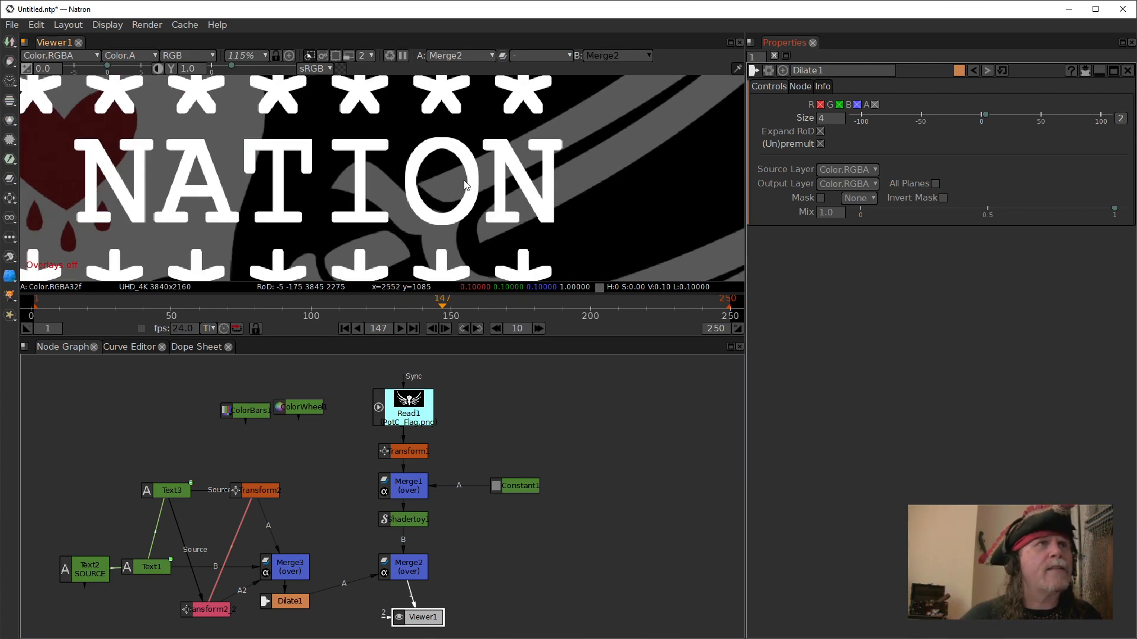
pyautogui.scroll(2, 466, 186)
pyautogui.click(237, 55)
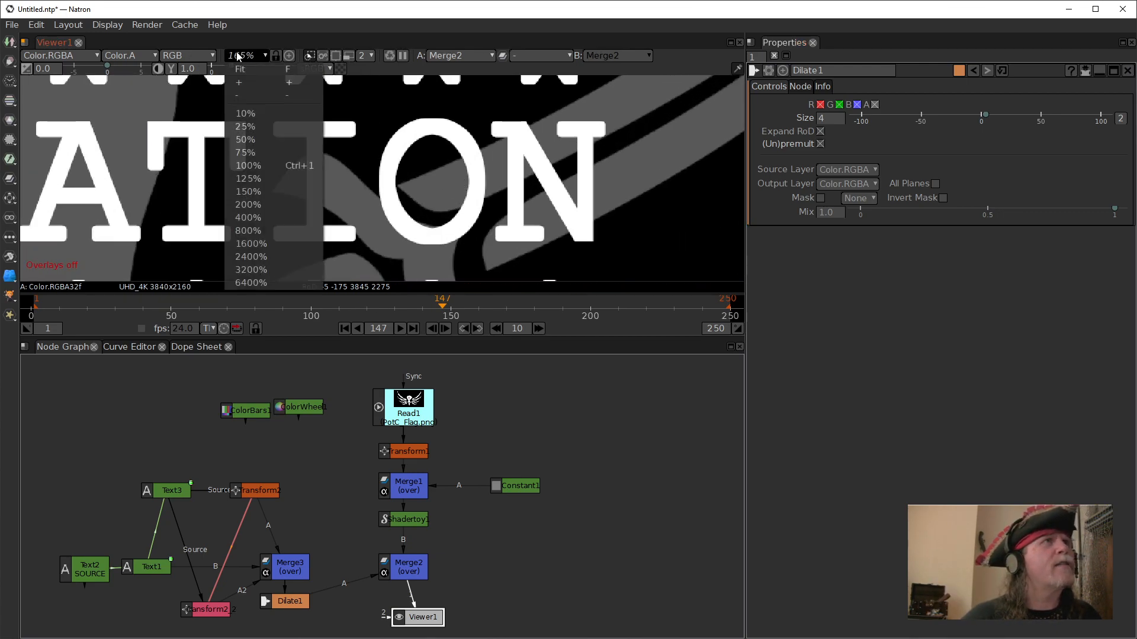
pyautogui.click(264, 205)
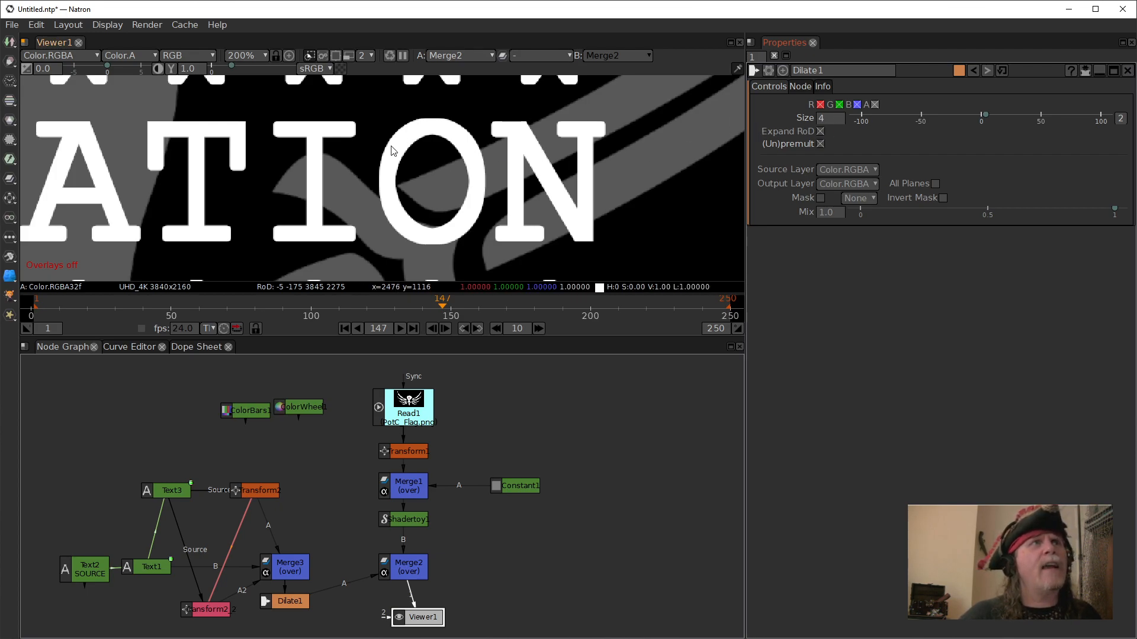
# - Increase Dilate1's size to 8 and further to 13
pyautogui.write('8')
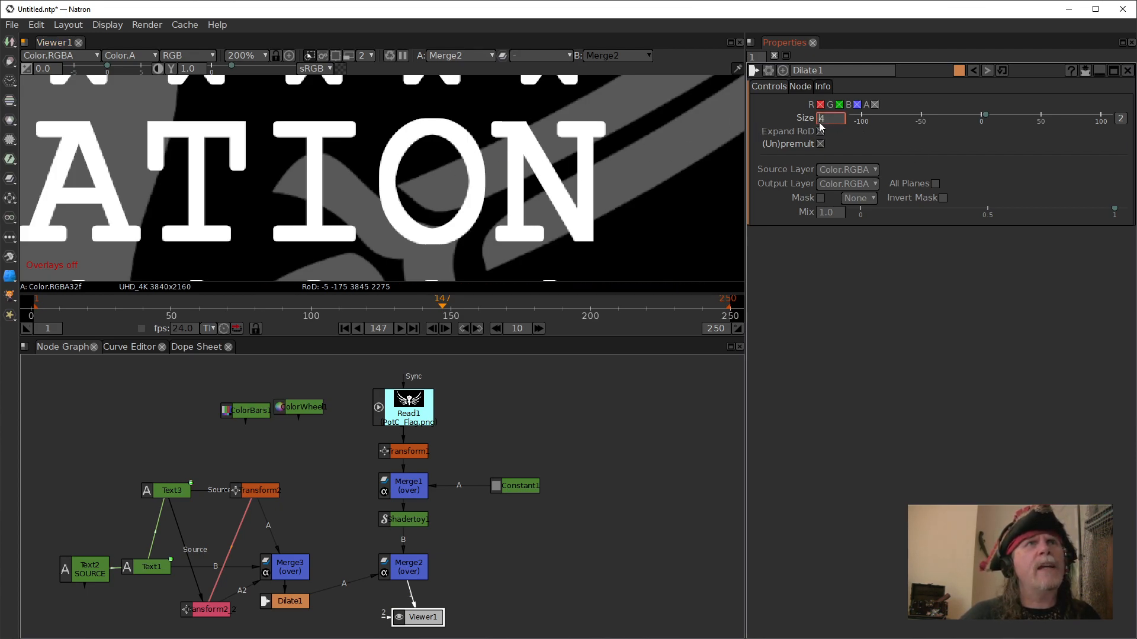
pyautogui.press('Return')
pyautogui.scroll(4, 818, 122)
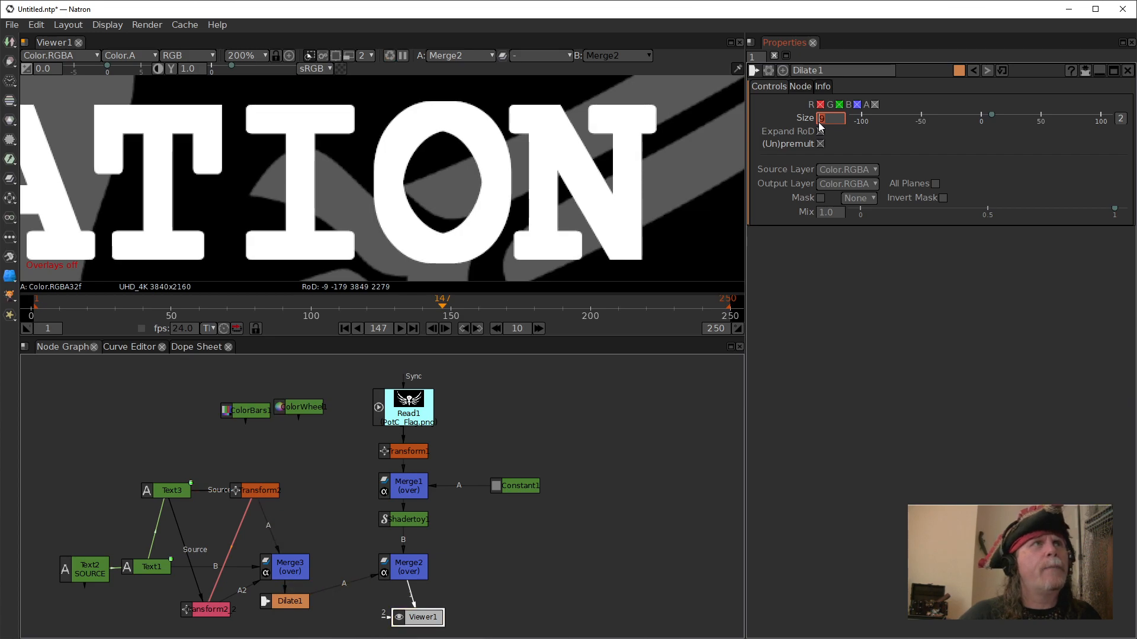
pyautogui.scroll(1, 818, 122)
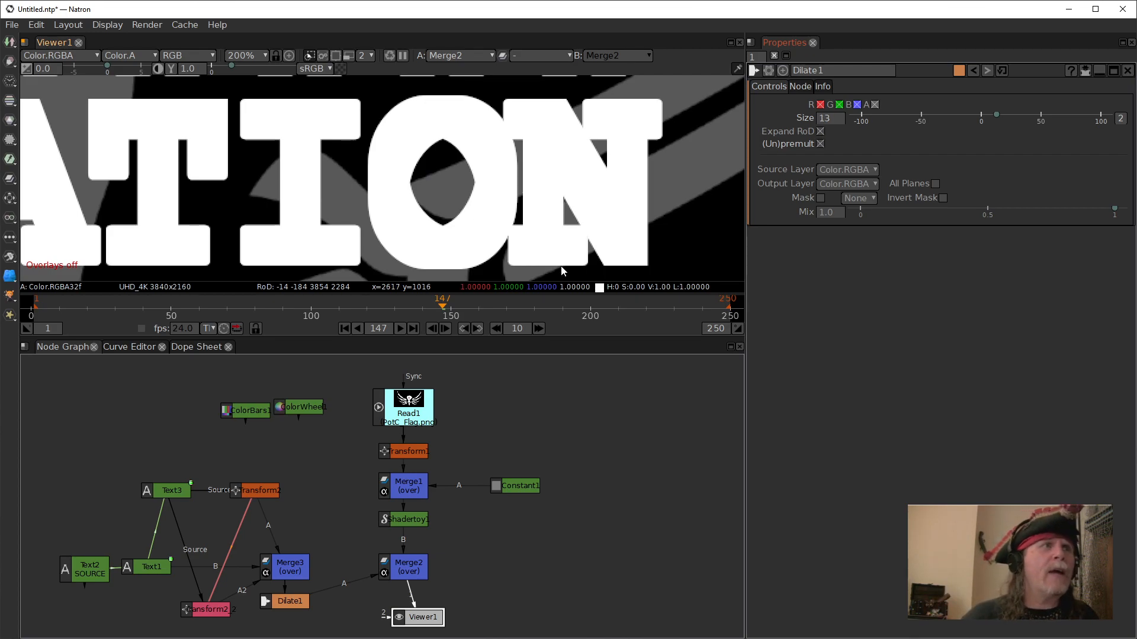
# - Delete Dilate1 and insert an ErodeSmooth node in its place, positioned between Merge3 and Merge2
pyautogui.moveTo(290, 602); pyautogui.dragTo(341, 499)
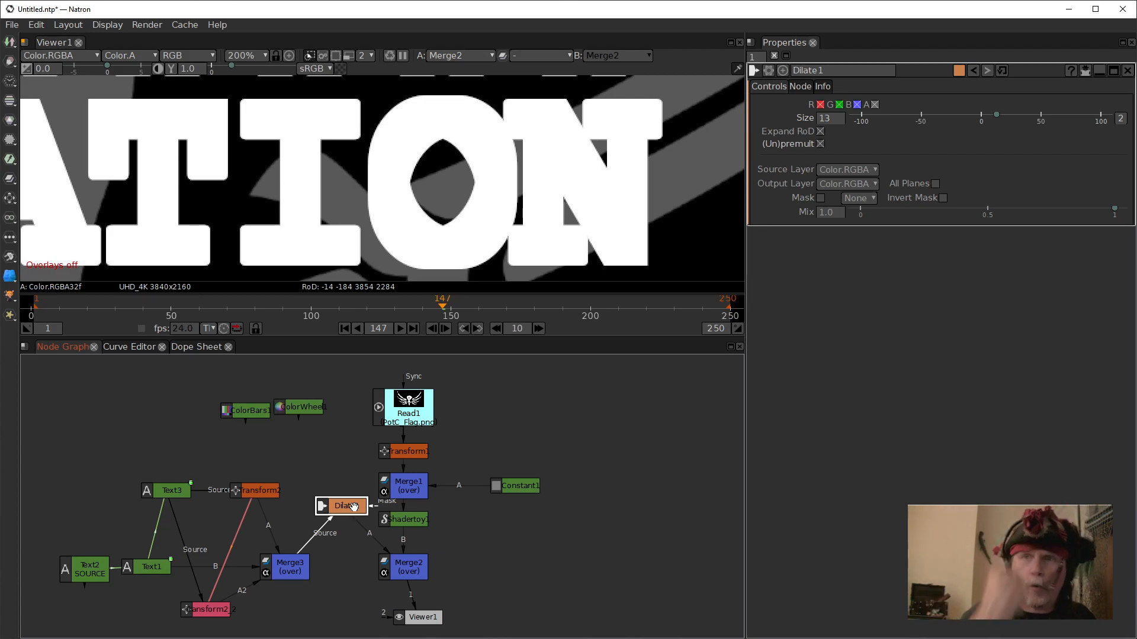
pyautogui.press('Delete')
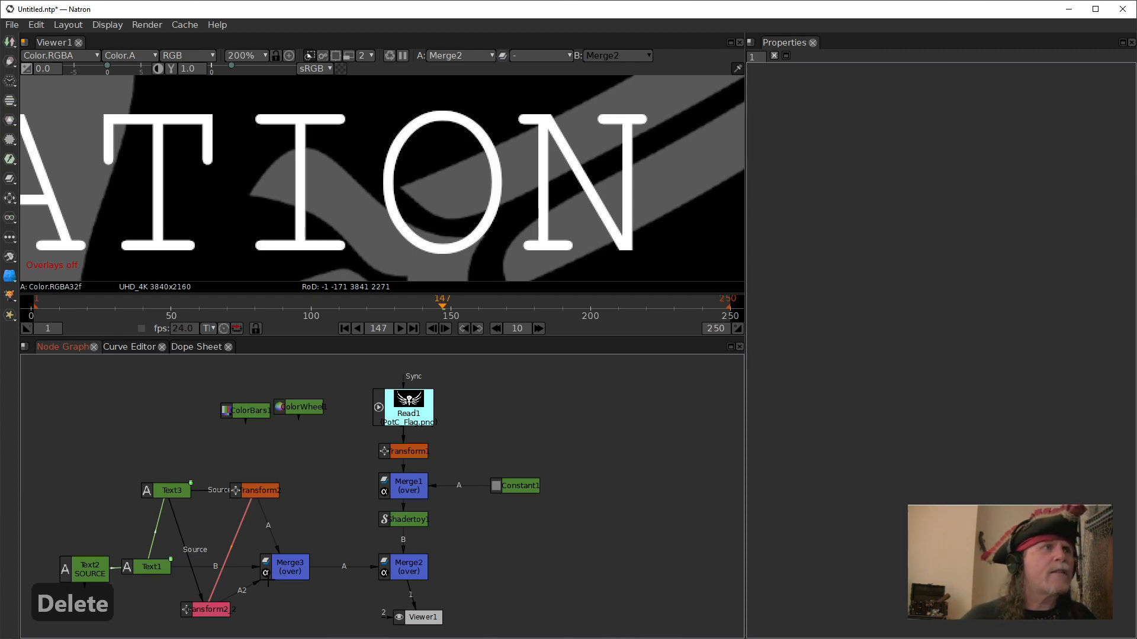
pyautogui.click(302, 570)
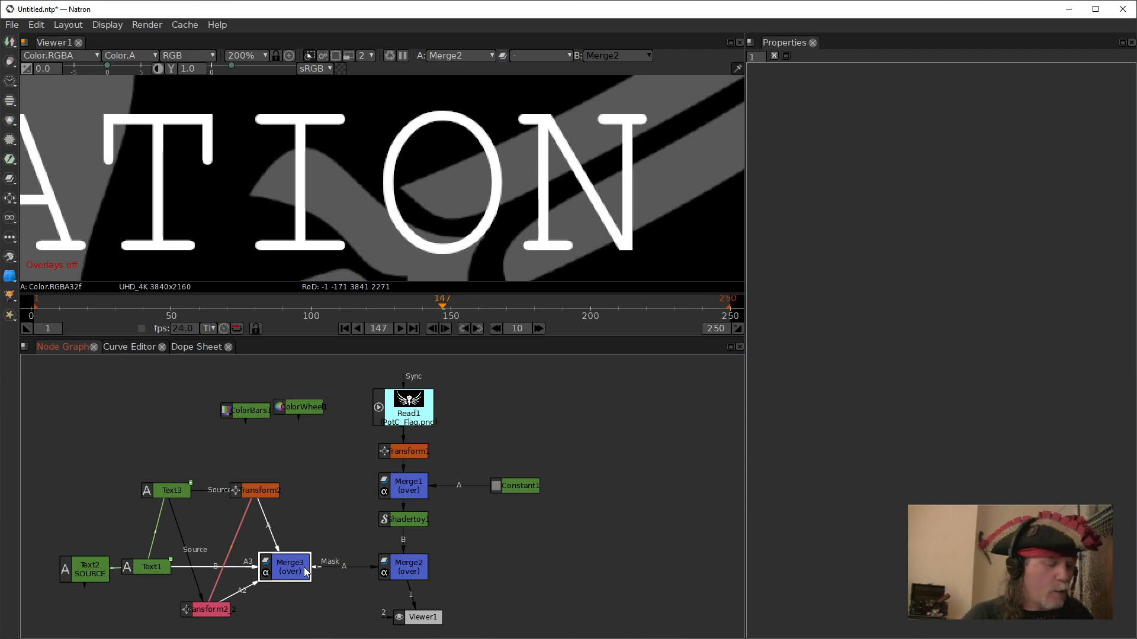
pyautogui.press('Tab')
pyautogui.write('Dilate')
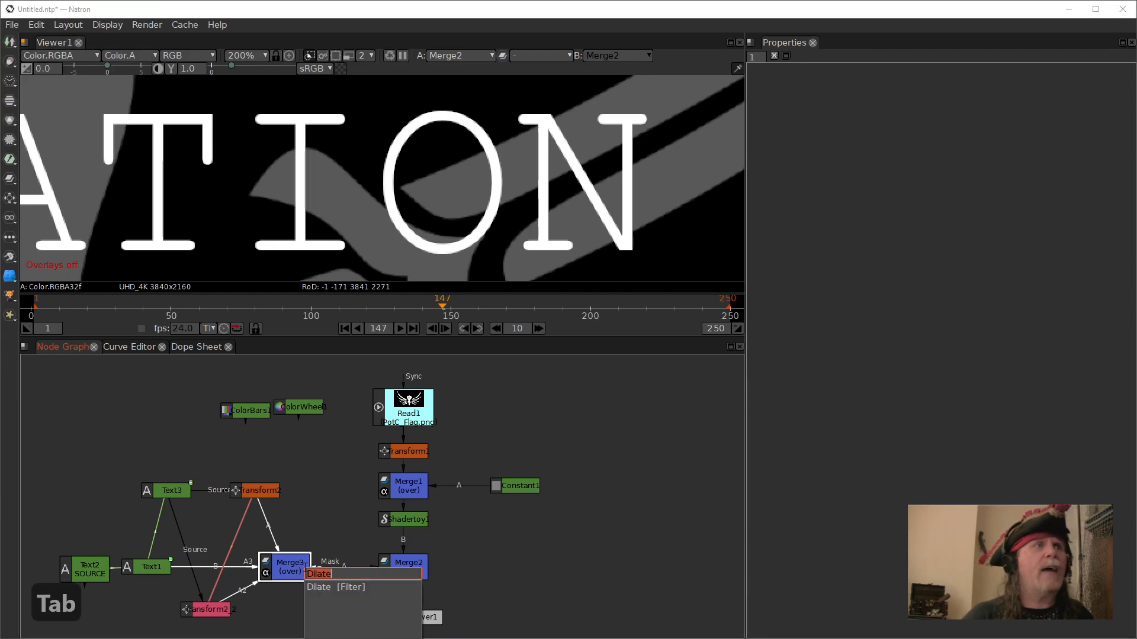
pyautogui.write('rode')
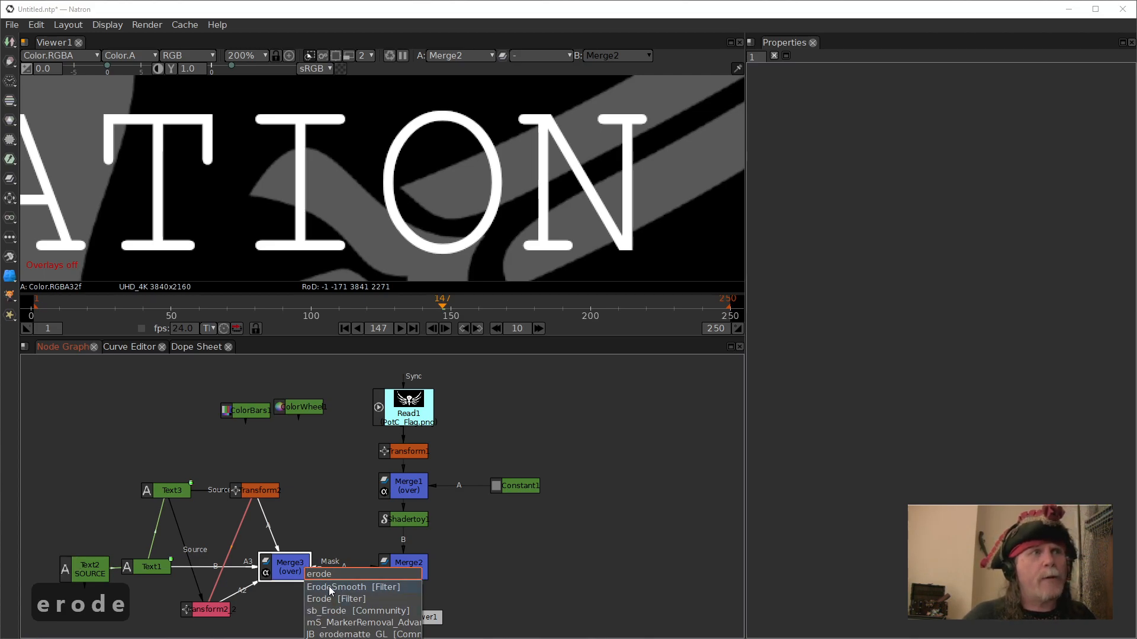
pyautogui.click(328, 586)
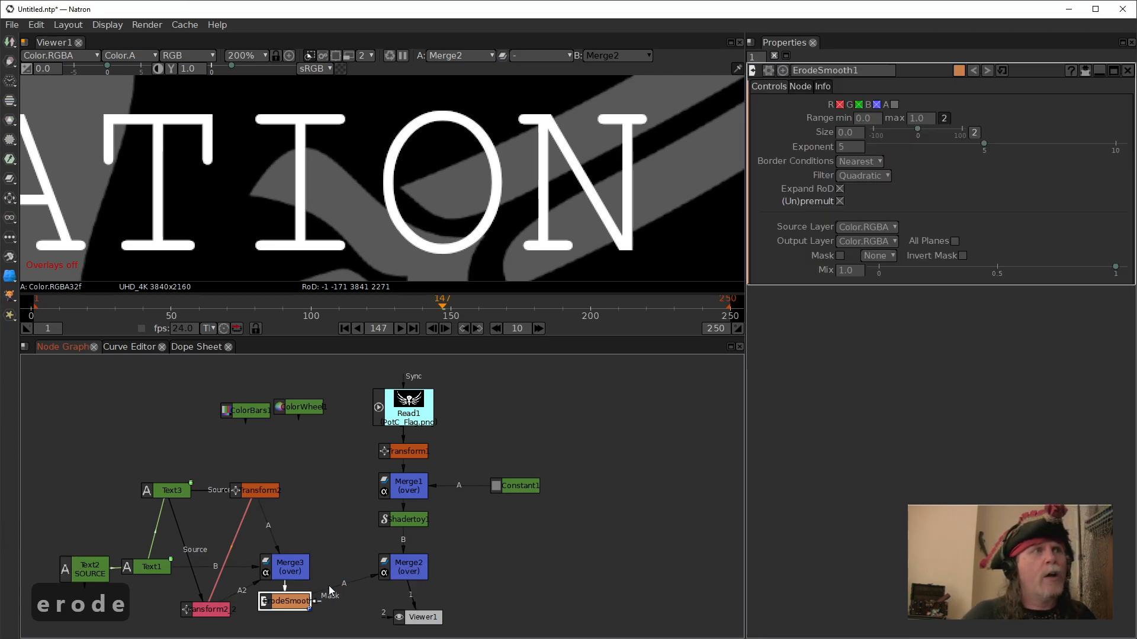
pyautogui.moveTo(296, 601); pyautogui.dragTo(335, 569)
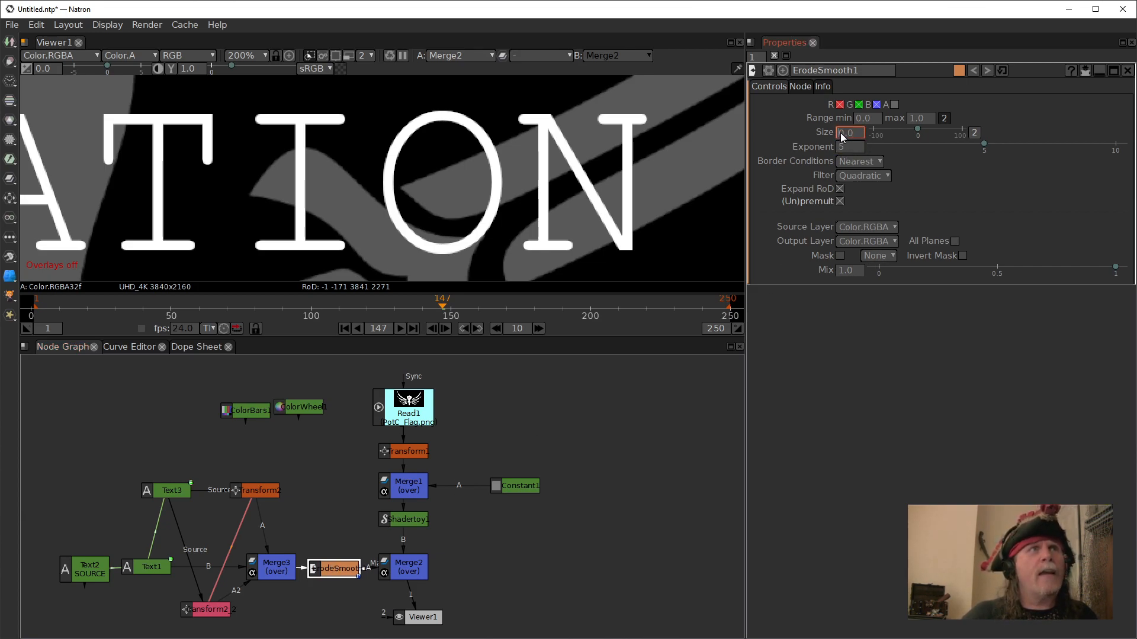
# - Enable alpha channel processing on ErodeSmooth1 and set its size to -5 to thicken the text
pyautogui.scroll(1, 840, 132)
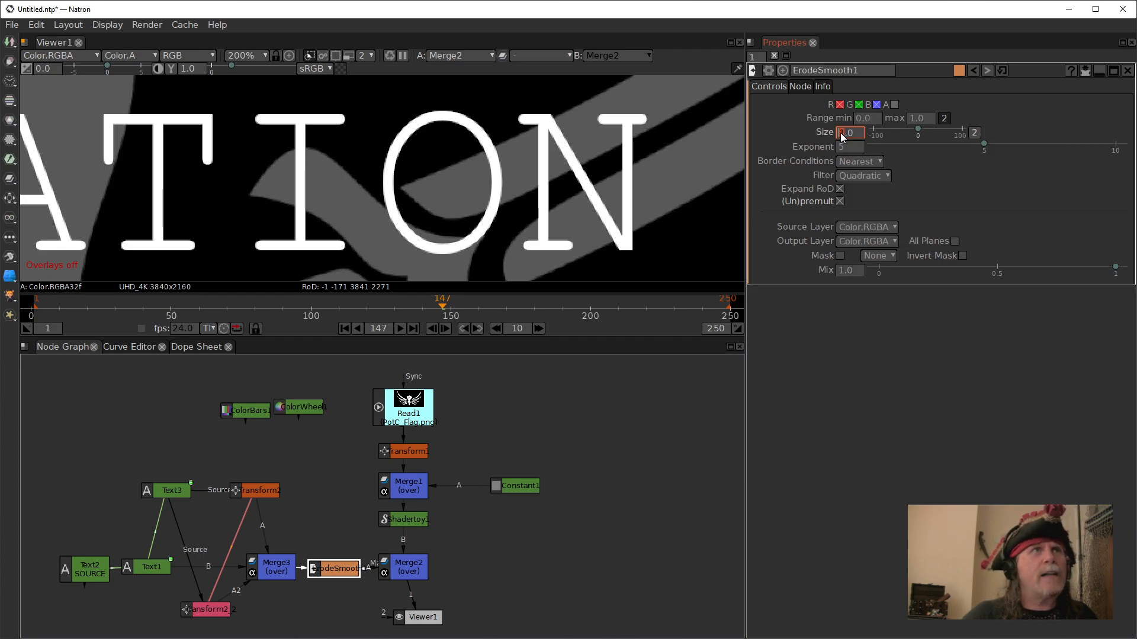
pyautogui.scroll(1, 840, 133)
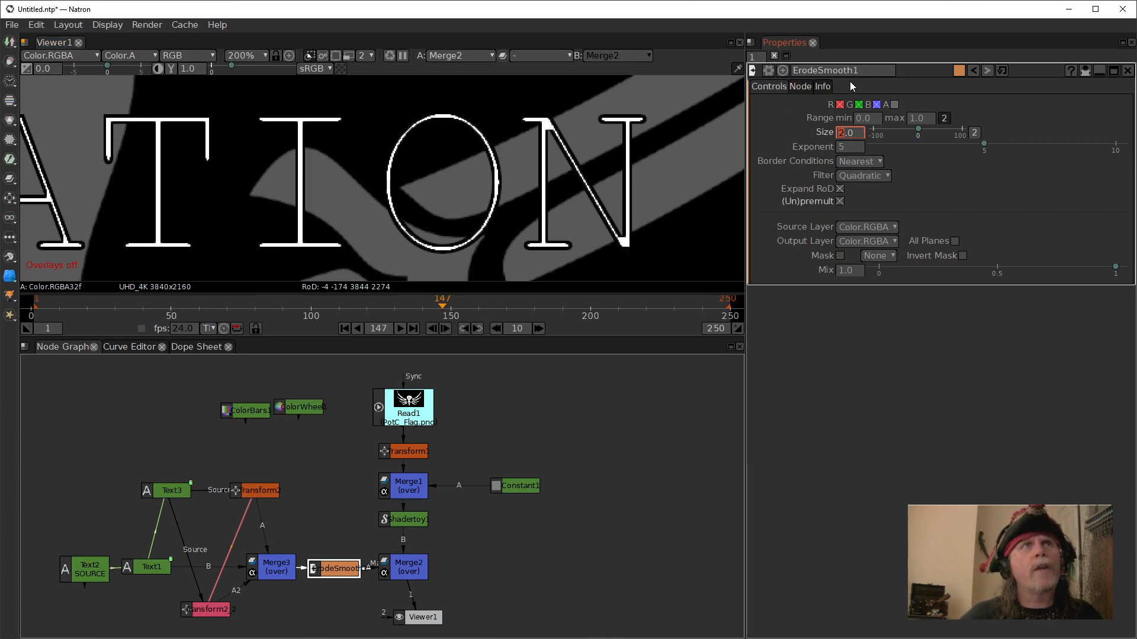
pyautogui.click(894, 105)
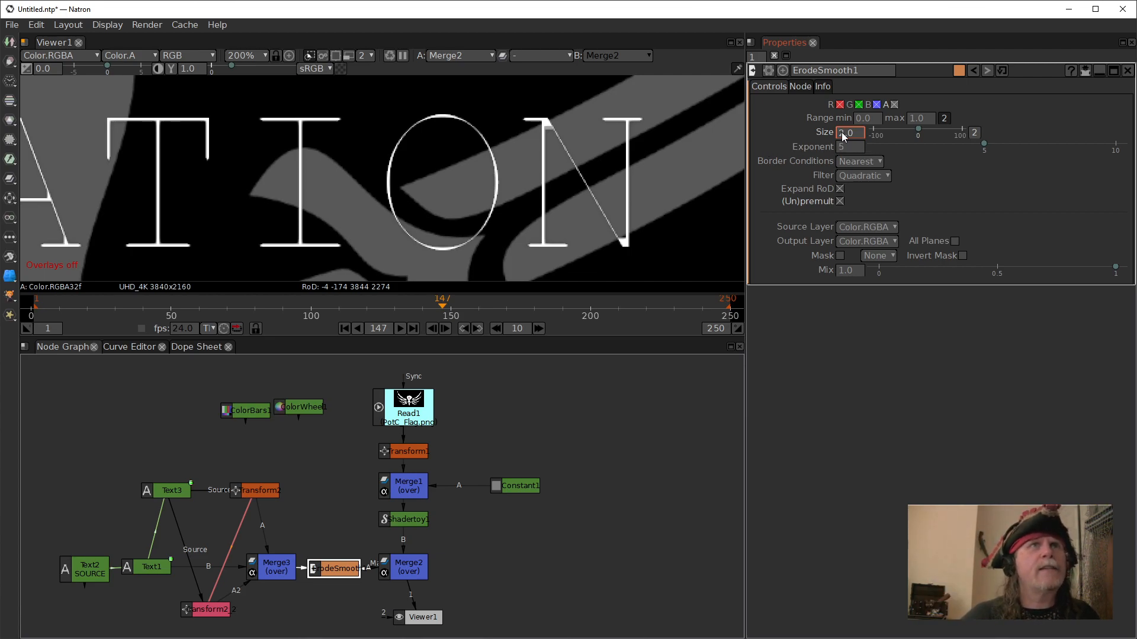
pyautogui.scroll(-1, 839, 133)
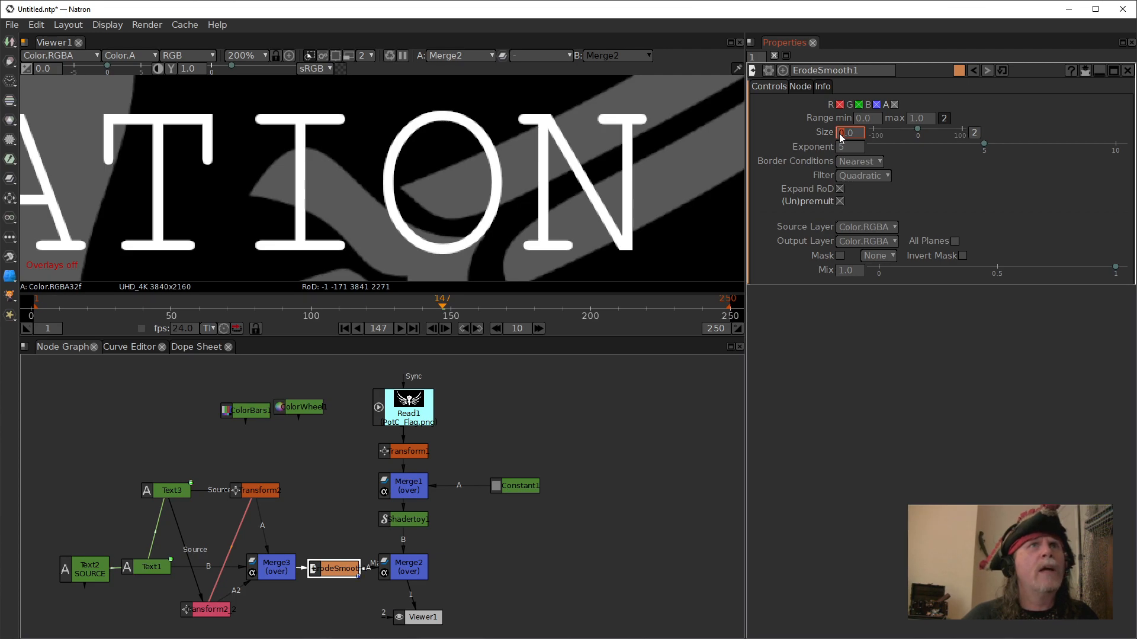
pyautogui.scroll(3, 839, 134)
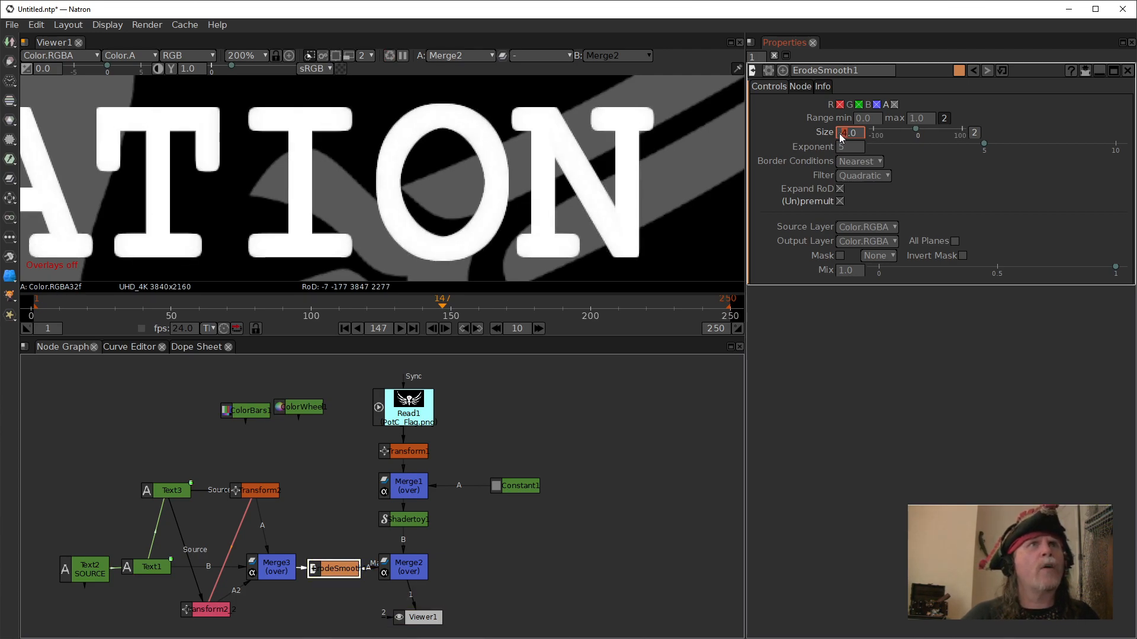
pyautogui.scroll(1, 840, 133)
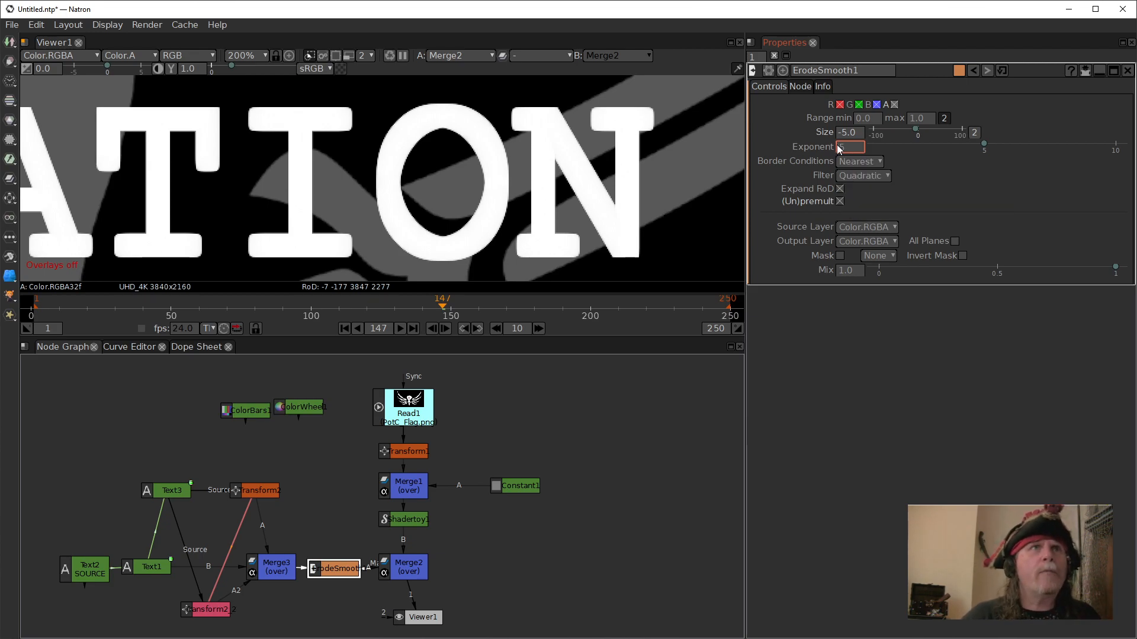
# - Lower ErodeSmooth1's exponent to 1 to compare edge softness, and raise it back to 3
pyautogui.scroll(-1, 840, 145)
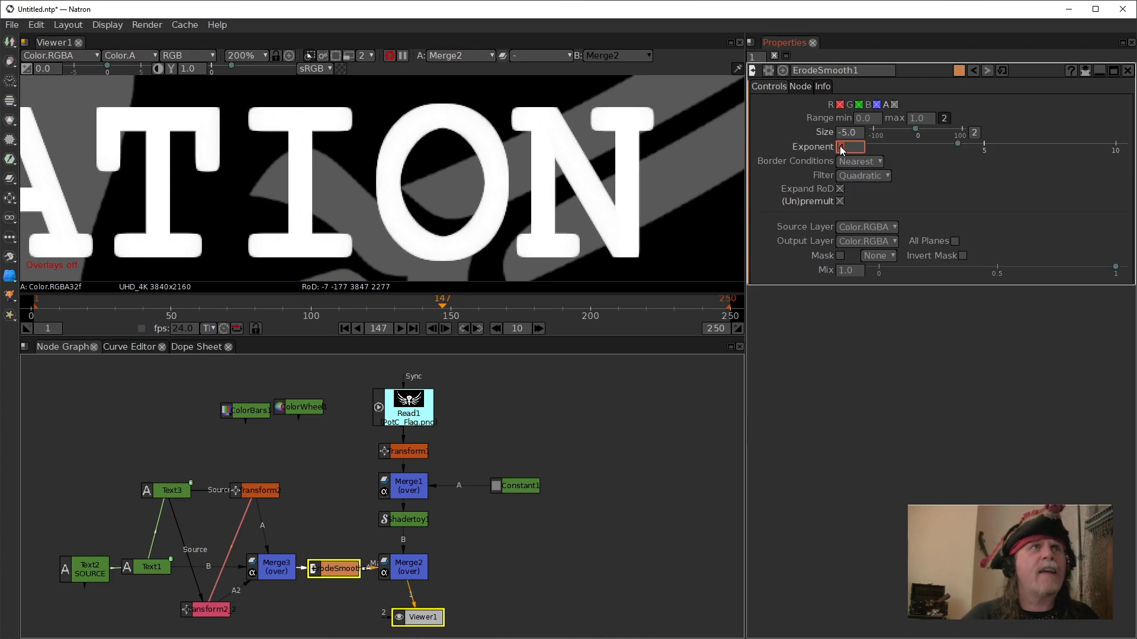
pyautogui.scroll(-1, 839, 146)
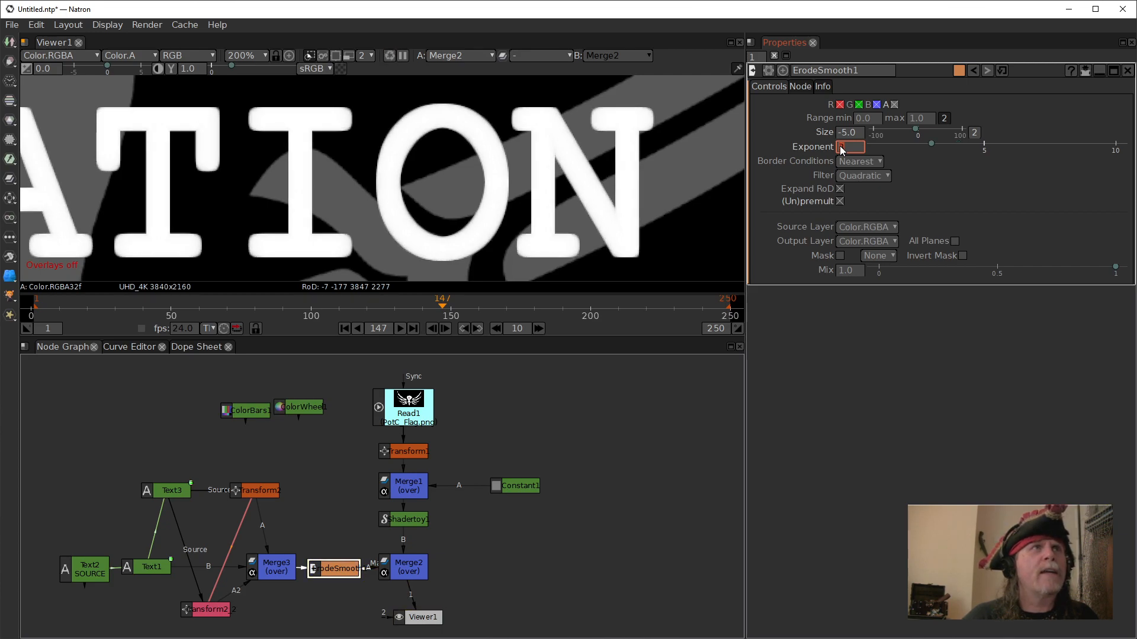
pyautogui.scroll(-1, 839, 146)
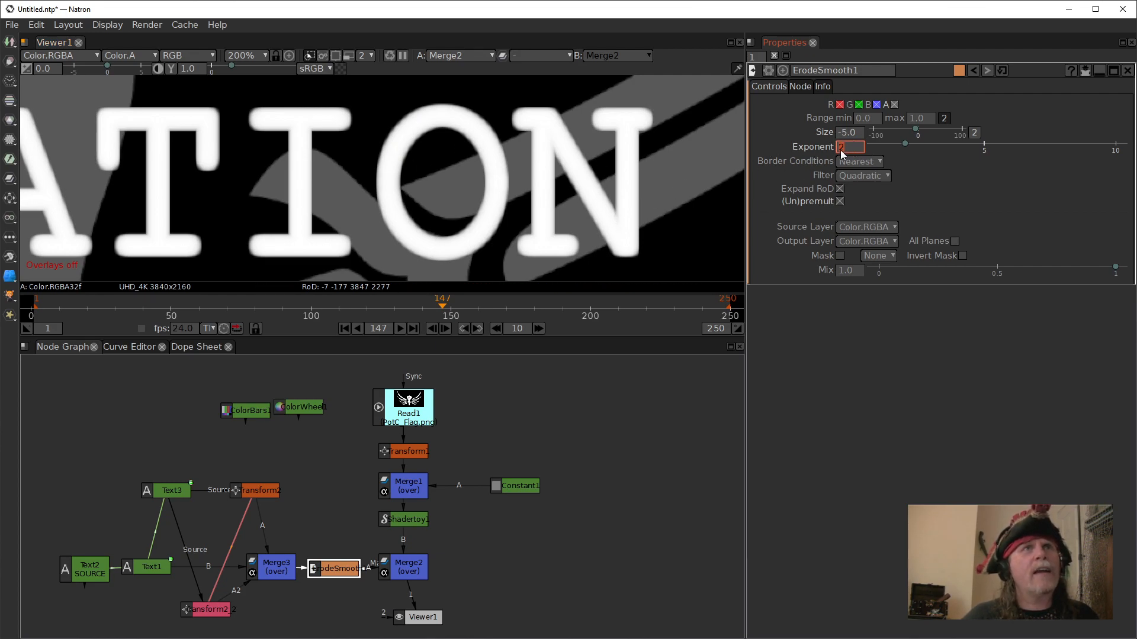
pyautogui.write('1')
pyautogui.press('Return')
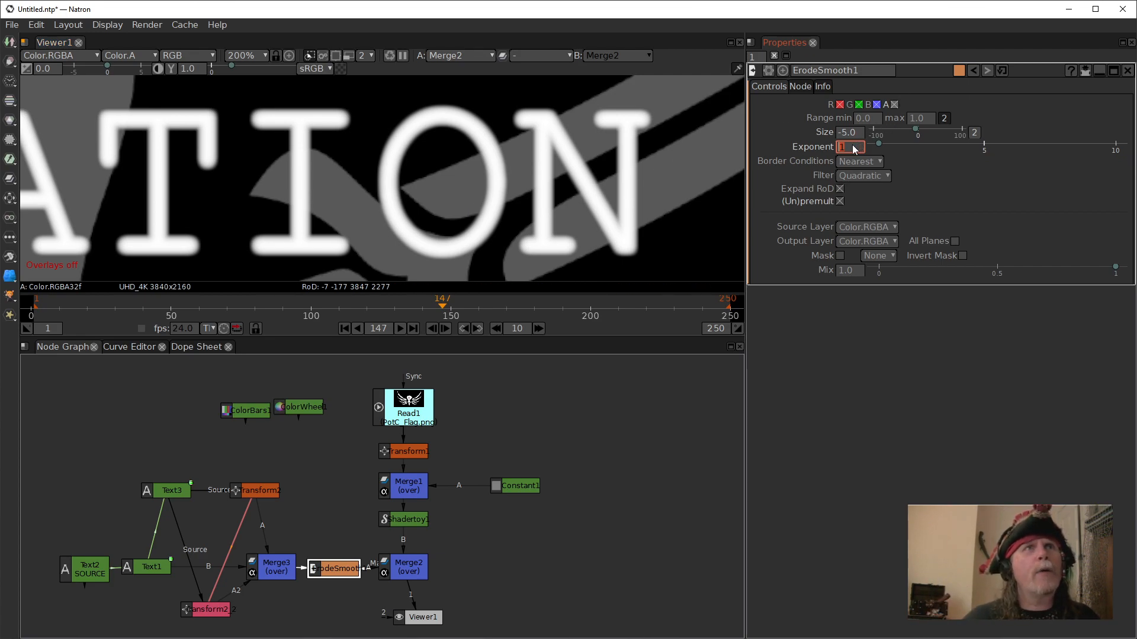
pyautogui.scroll(2, 853, 146)
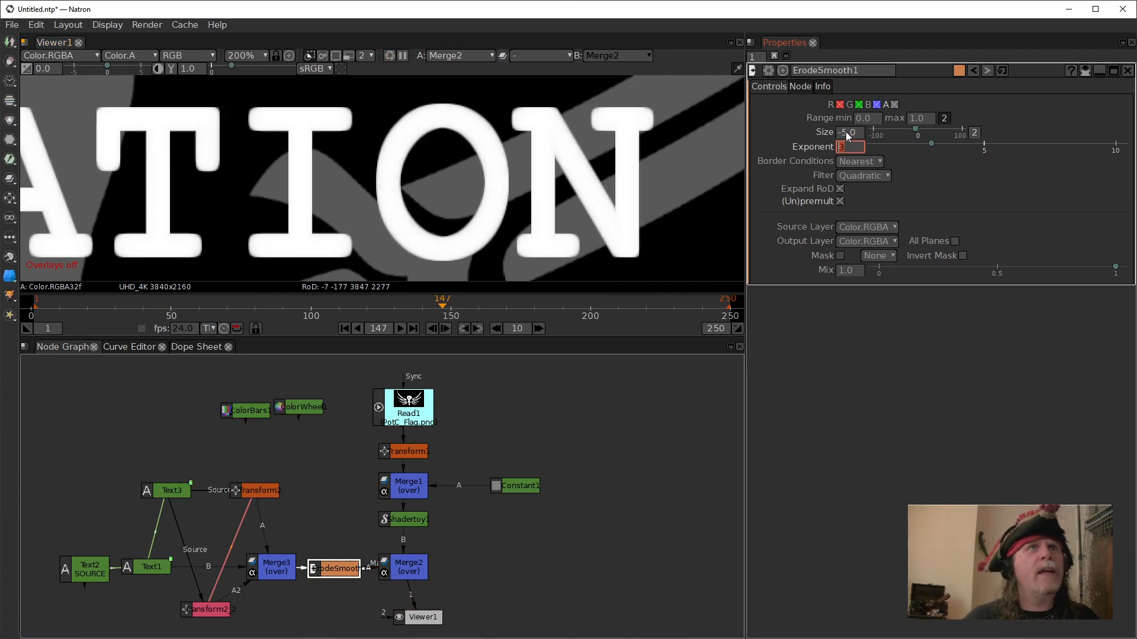
# - Set ErodeSmooth1's size to -4 and its exponent to 1
pyautogui.click(843, 132)
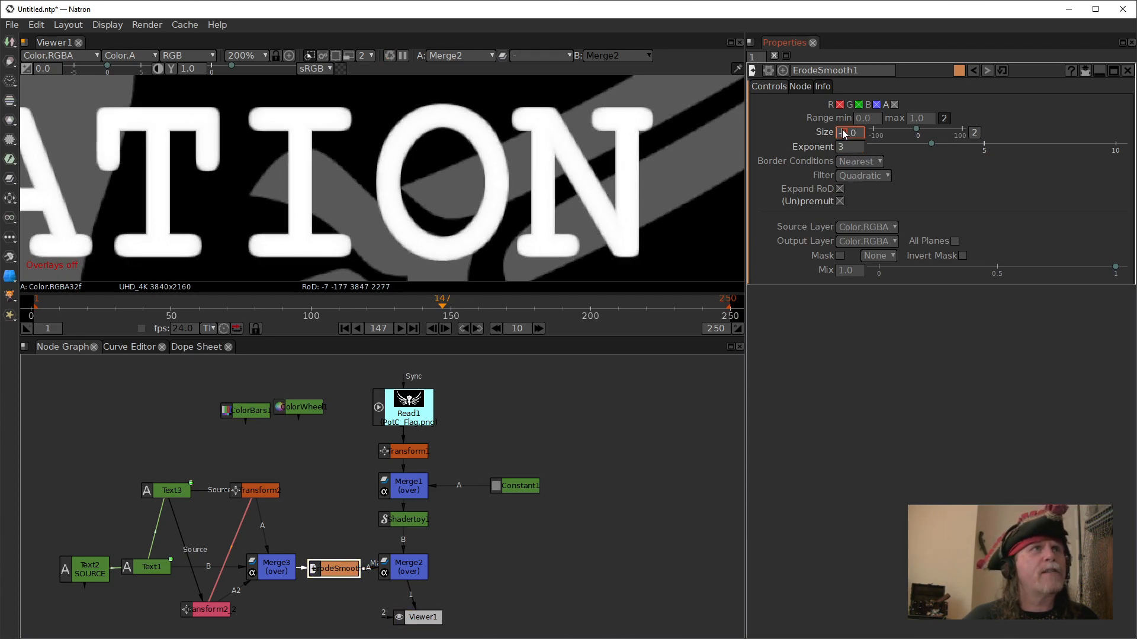
pyautogui.scroll(-2, 842, 134)
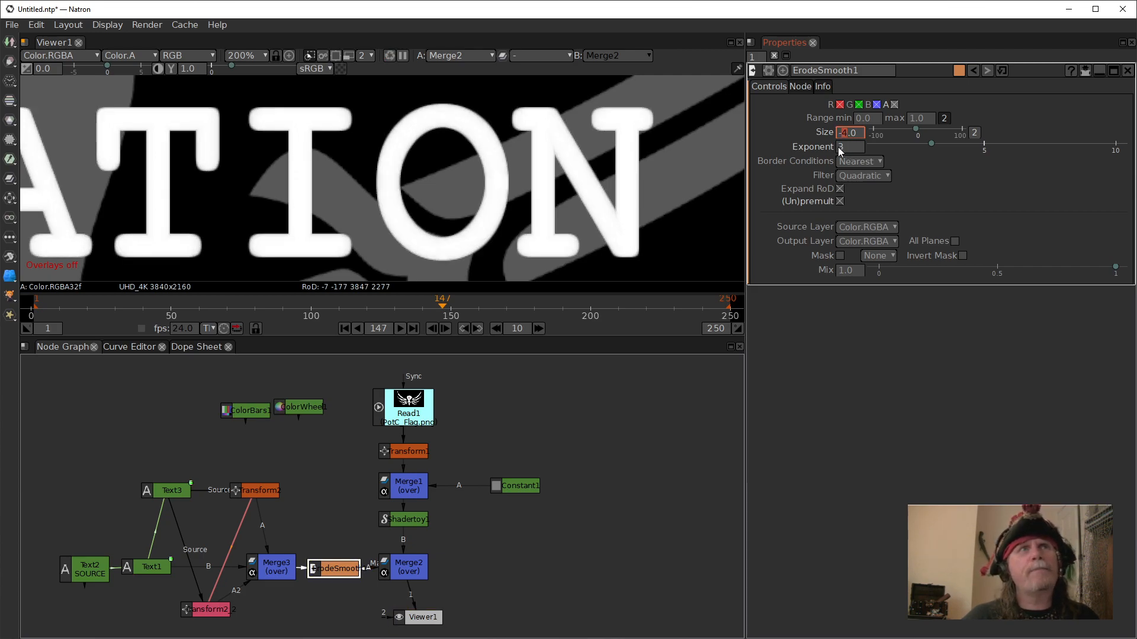
pyautogui.scroll(-1, 839, 149)
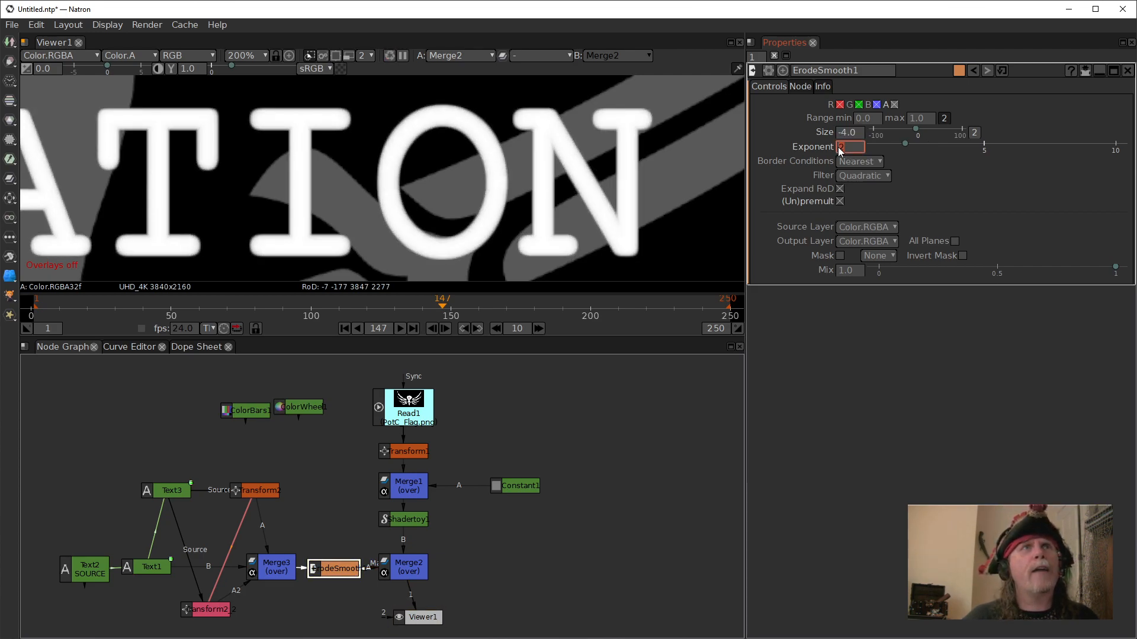
pyautogui.scroll(-1, 837, 147)
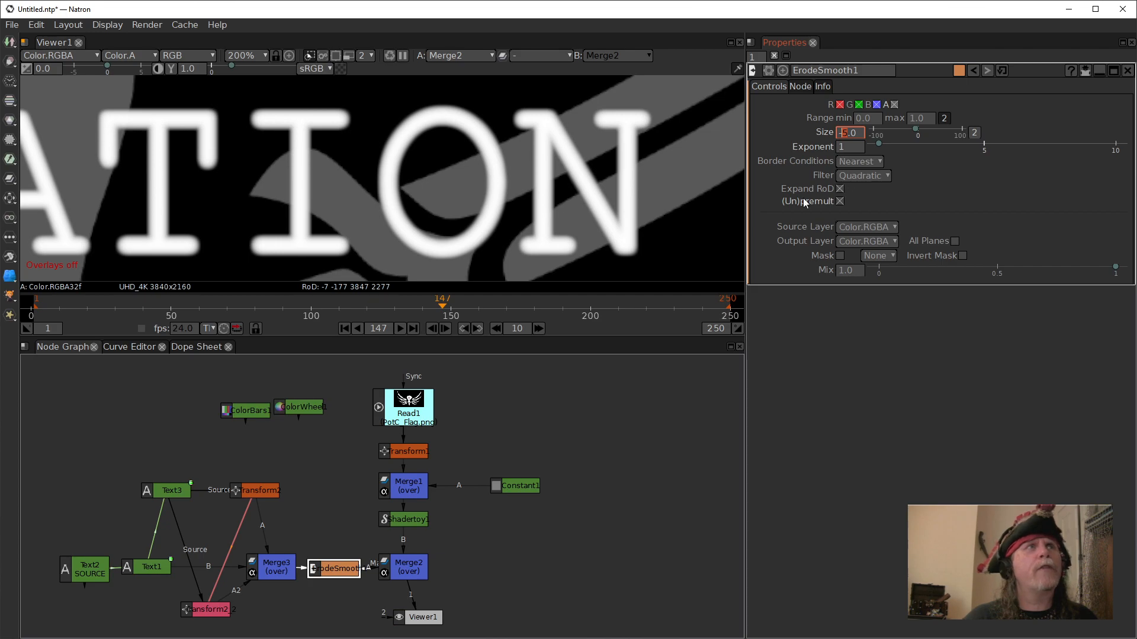
# - Commit a size of -5 for ErodeSmooth1 and fit the whole composite in the viewer
pyautogui.click(595, 496)
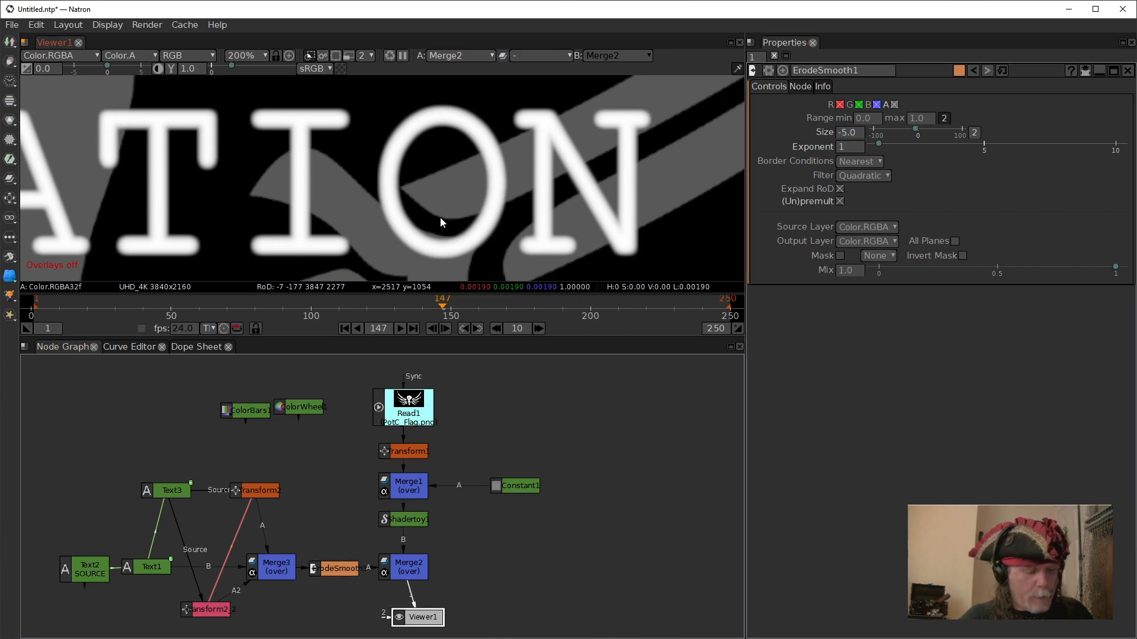
pyautogui.press('f')
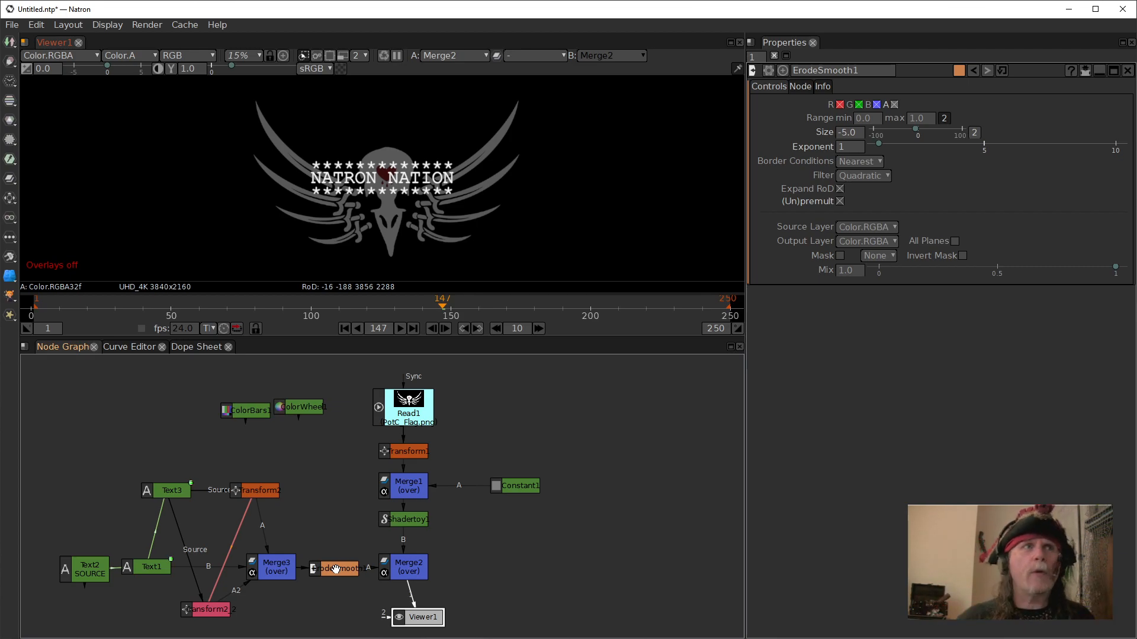
pyautogui.rightClick(500, 536)
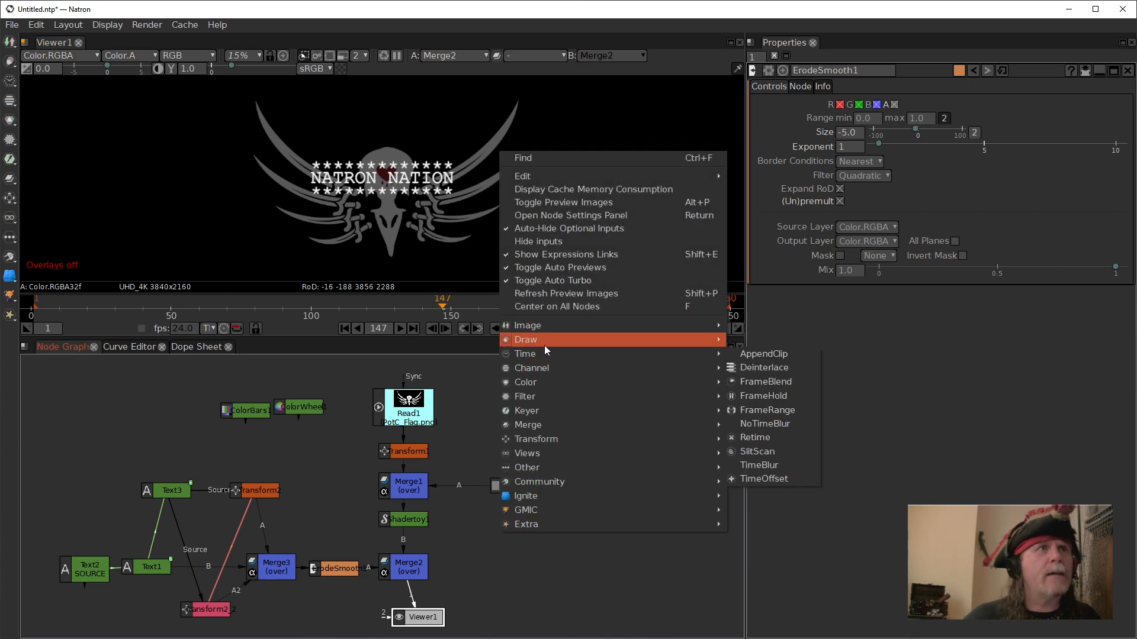
pyautogui.moveTo(549, 373)
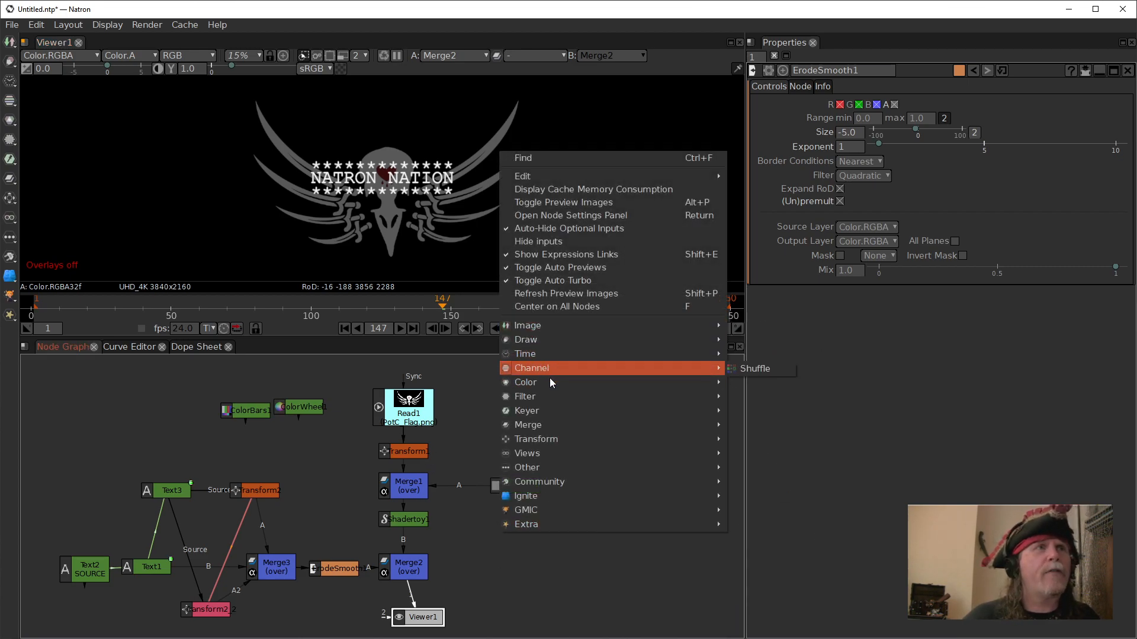
pyautogui.click(462, 451)
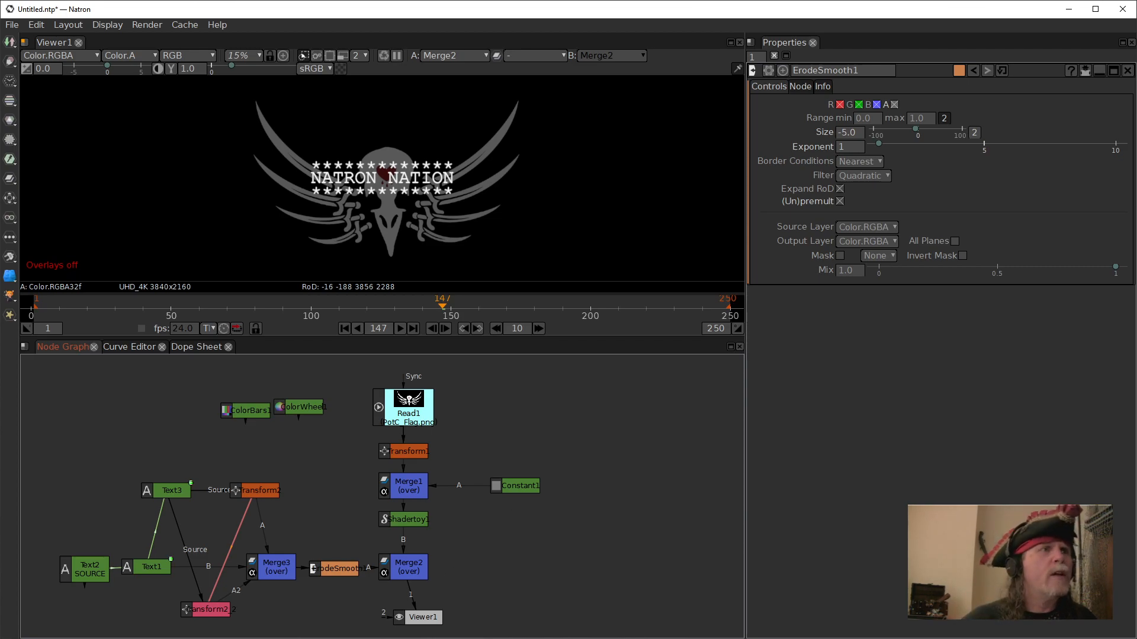
# - Align the Viewer1 node directly beneath Merge2 in the node graph
pyautogui.moveTo(412, 618); pyautogui.dragTo(397, 620)
pyautogui.moveTo(521, 571); pyautogui.dragTo(512, 527)
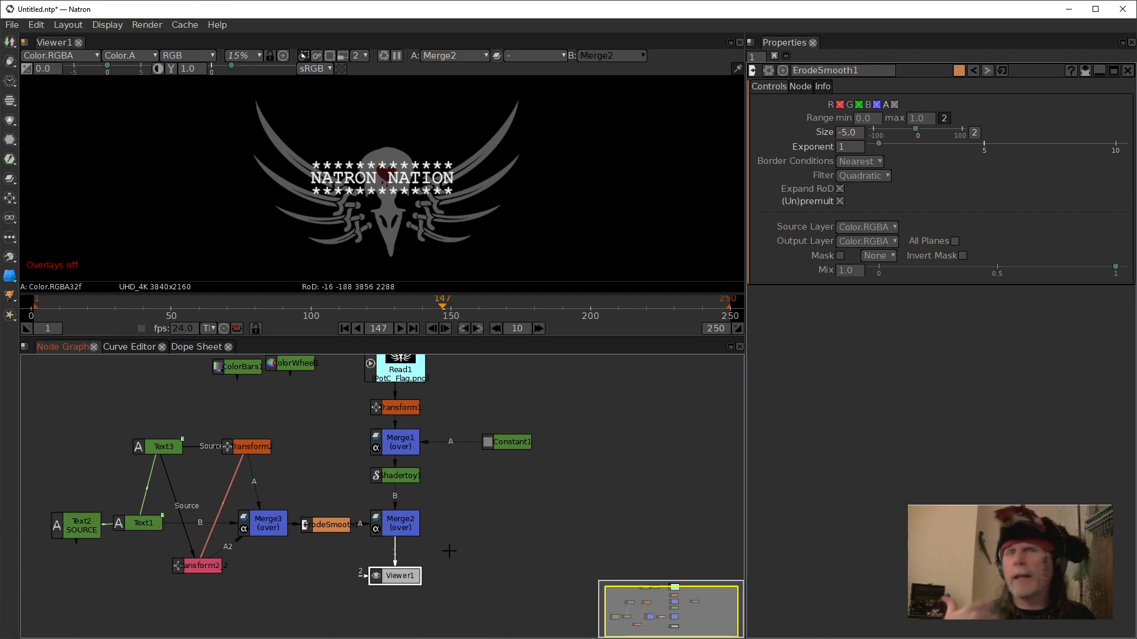
# - Play the animation from frame 1 to preview it, and move Read1 farther above Transform1 in the node graph
pyautogui.click(345, 329)
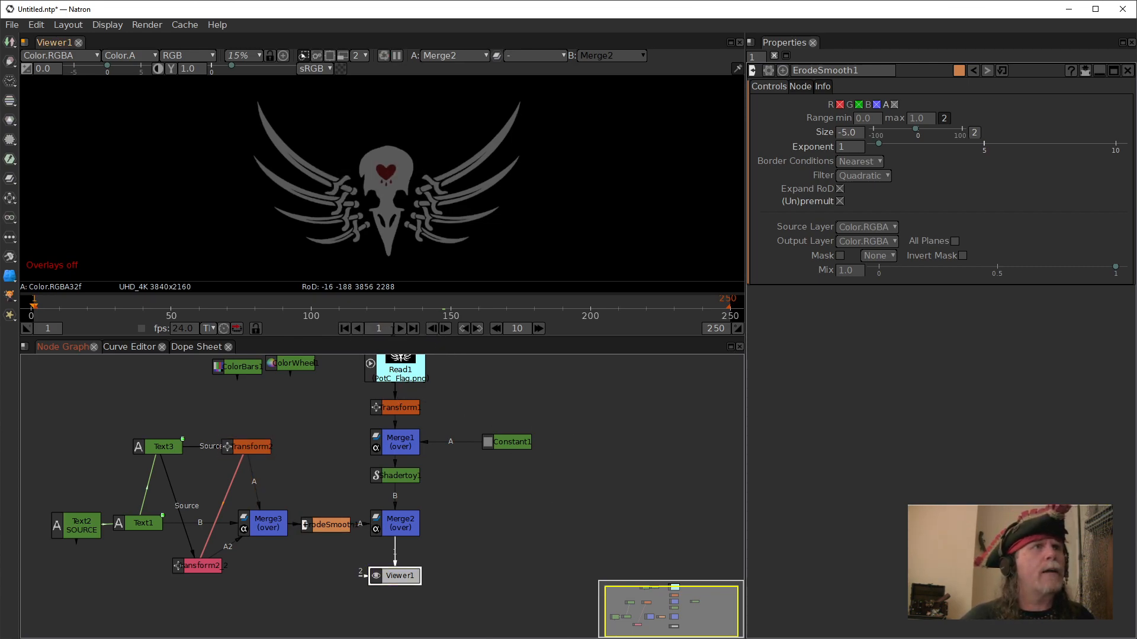
pyautogui.click(400, 329)
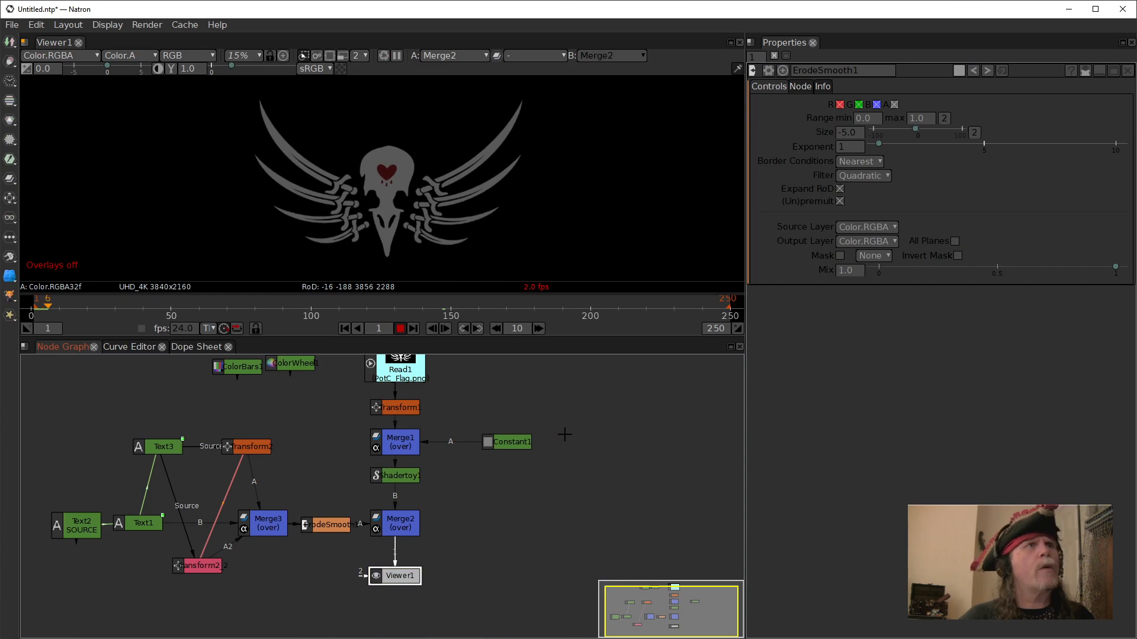
pyautogui.moveTo(584, 419); pyautogui.dragTo(571, 500)
pyautogui.click(402, 444)
pyautogui.moveTo(402, 444); pyautogui.dragTo(402, 426)
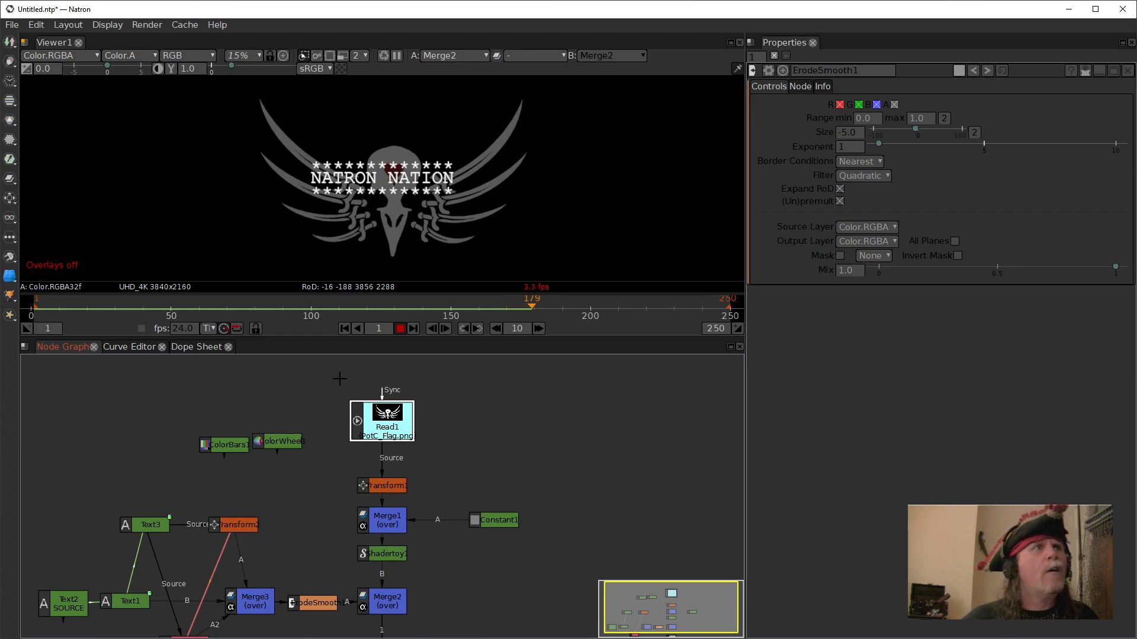
pyautogui.click(347, 329)
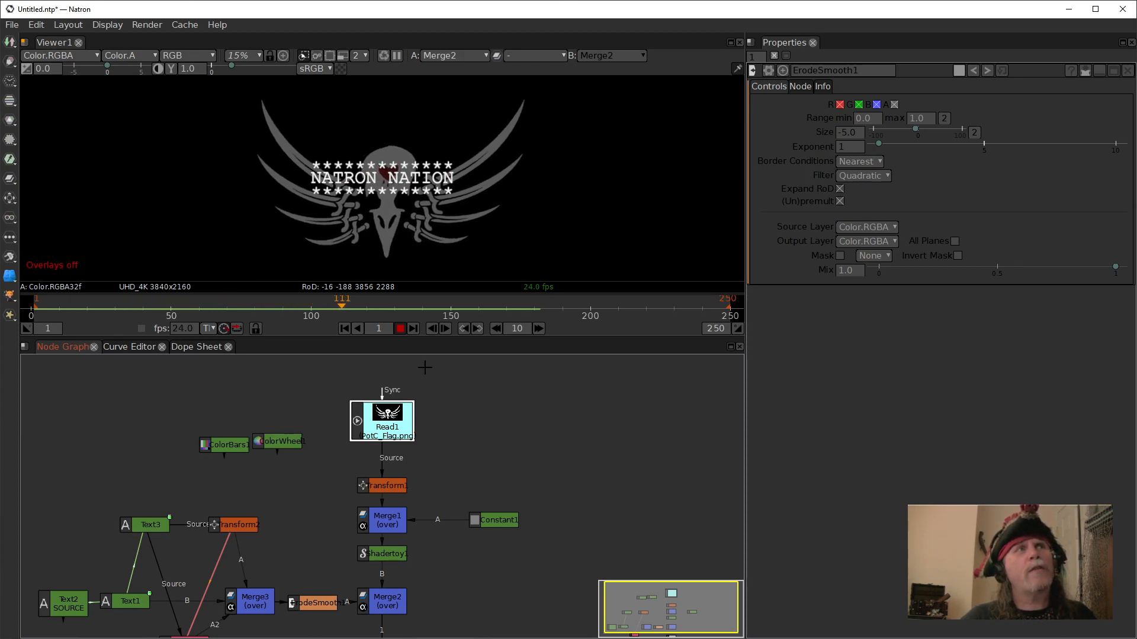
pyautogui.click(400, 330)
# - Connect Transform1's source to ColorBars1 instead of Read1, and preview the waving flag by playing from frame 75
pyautogui.moveTo(383, 463); pyautogui.dragTo(224, 446)
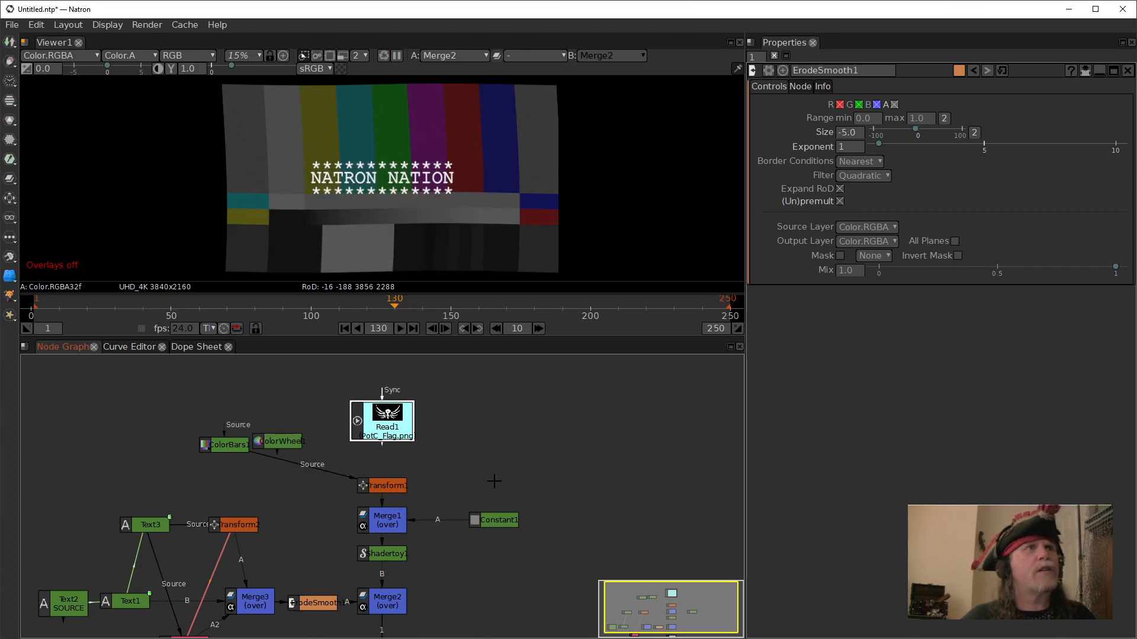
pyautogui.click(241, 300)
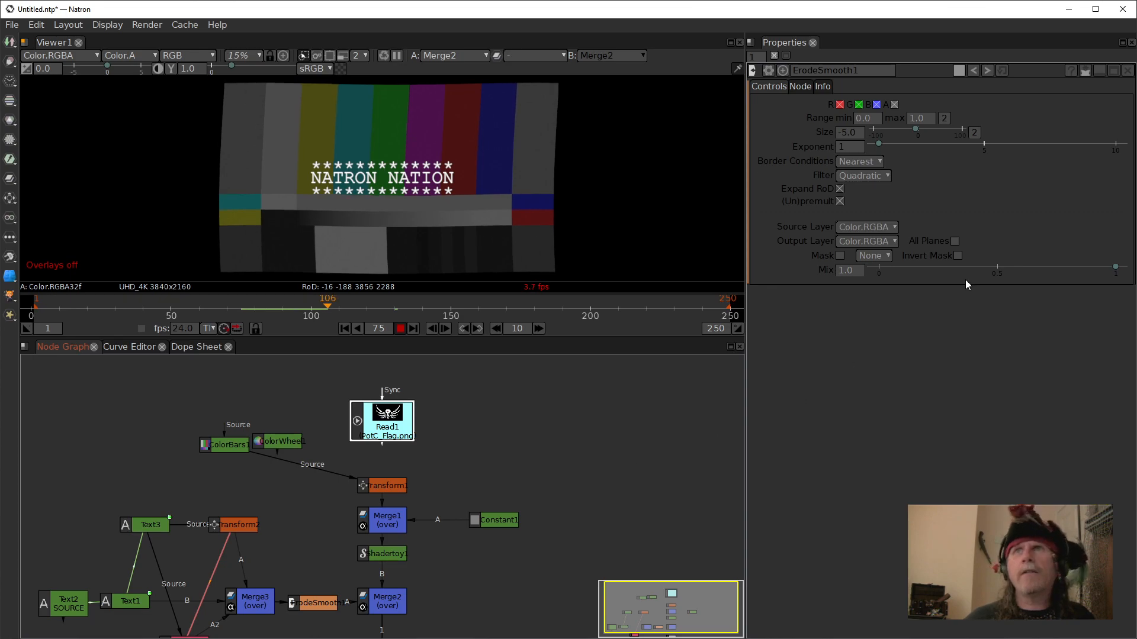
pyautogui.click(400, 330)
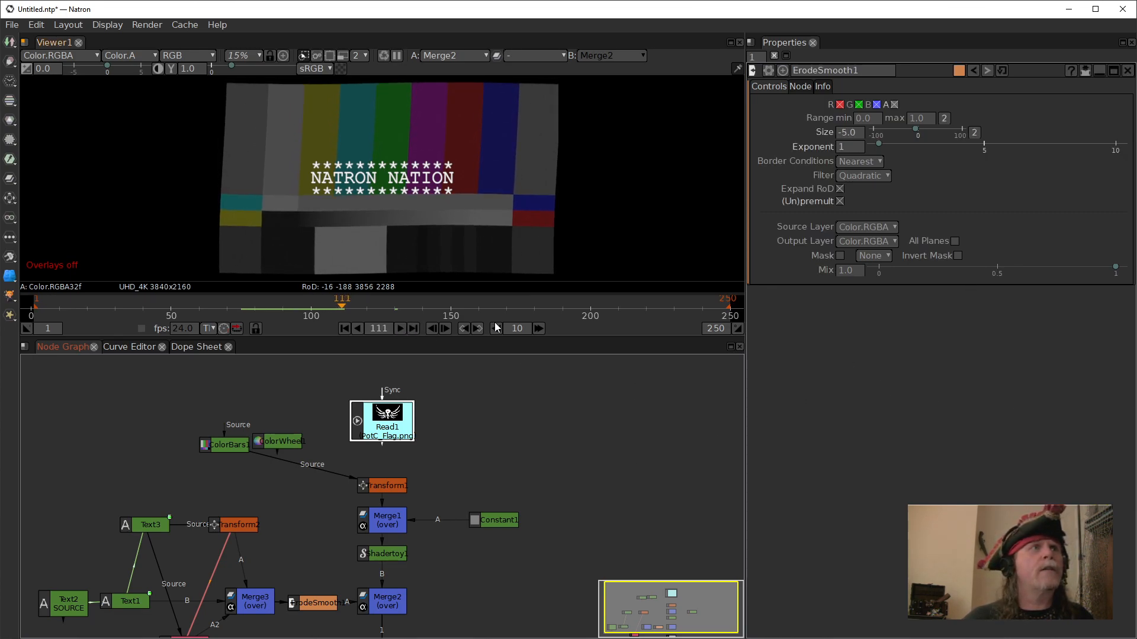